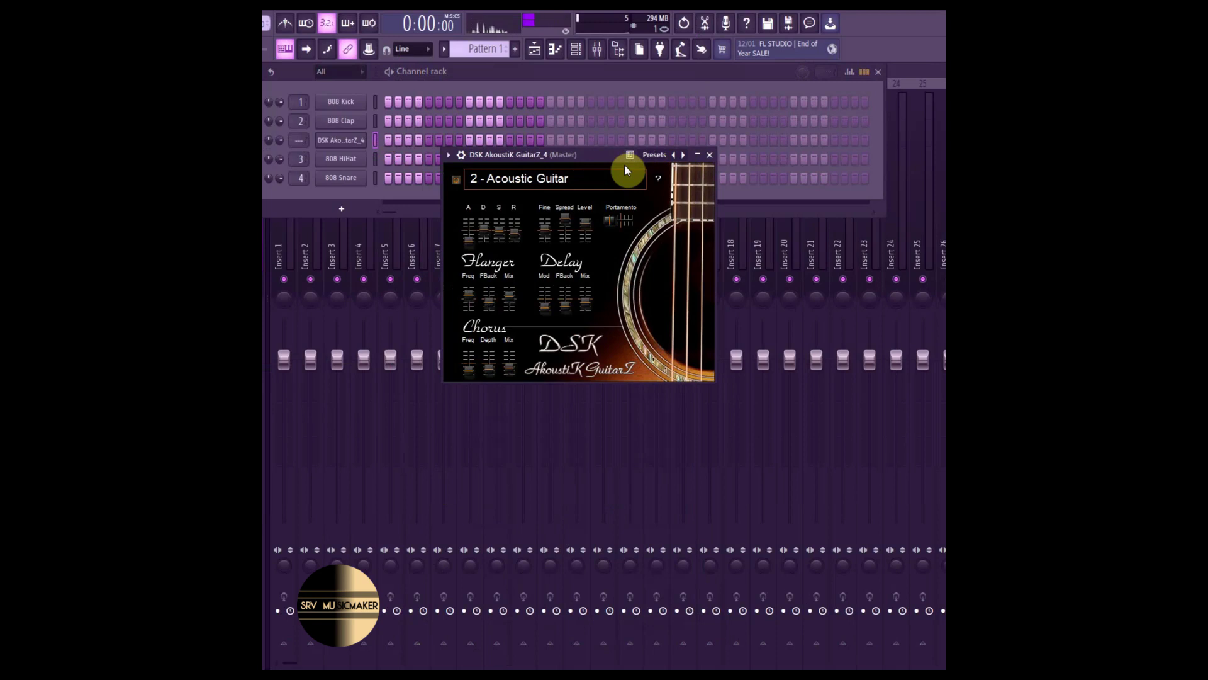
# Open the piano roll for the DSK AkoustiK GuitarZ channel and enter G#4, C#5 and D#5 at the start of bar 1.
pyautogui.rightClick(348, 140)
pyautogui.click(385, 135)
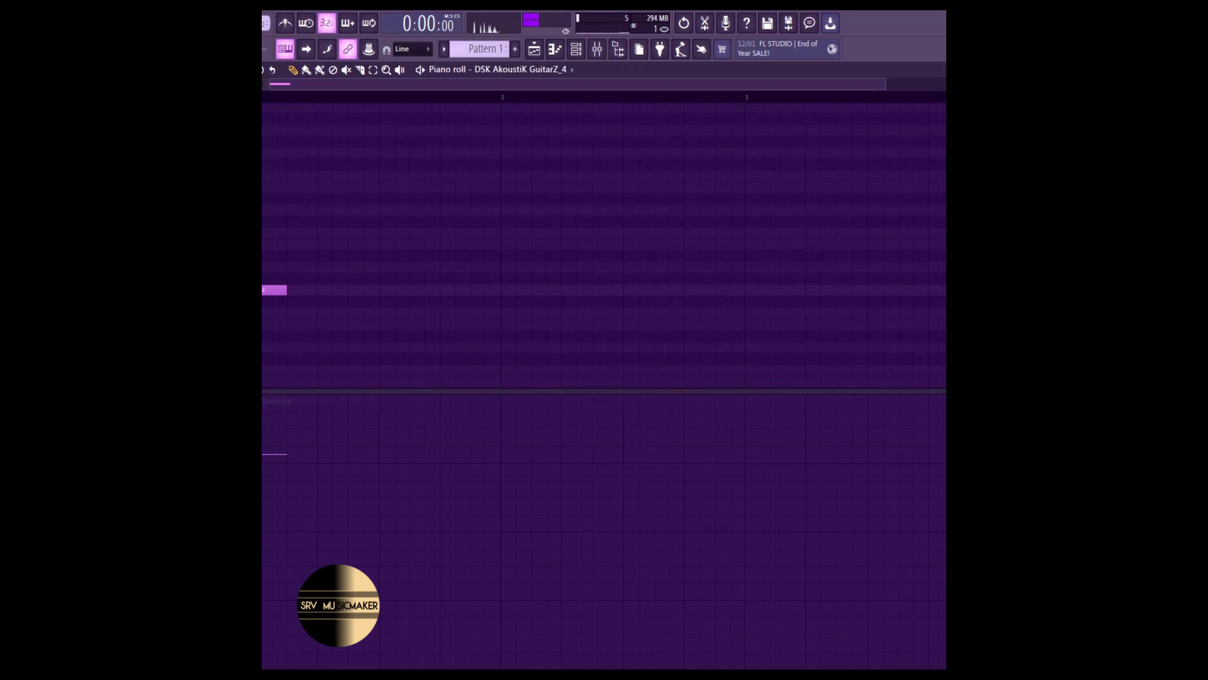
pyautogui.moveTo(299, 226); pyautogui.dragTo(286, 222)
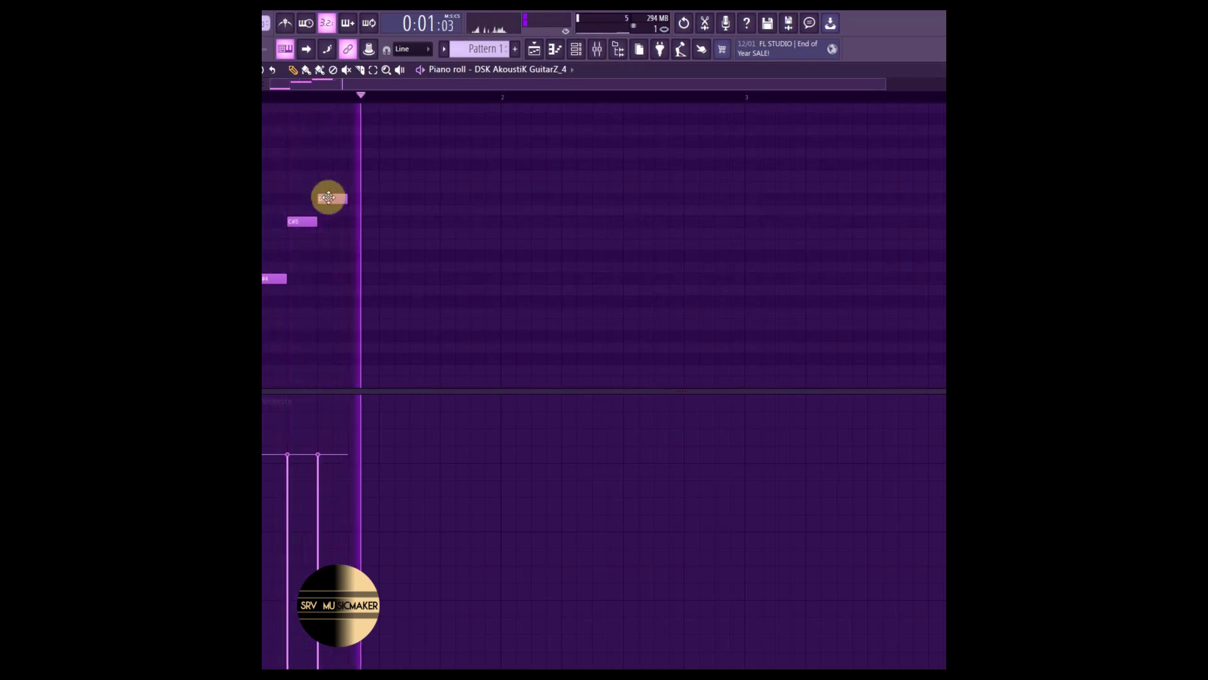
pyautogui.moveTo(302, 221)
pyautogui.mouseDown()
pyautogui.moveTo(292, 225)
pyautogui.moveTo(308, 221)
pyautogui.mouseUp()
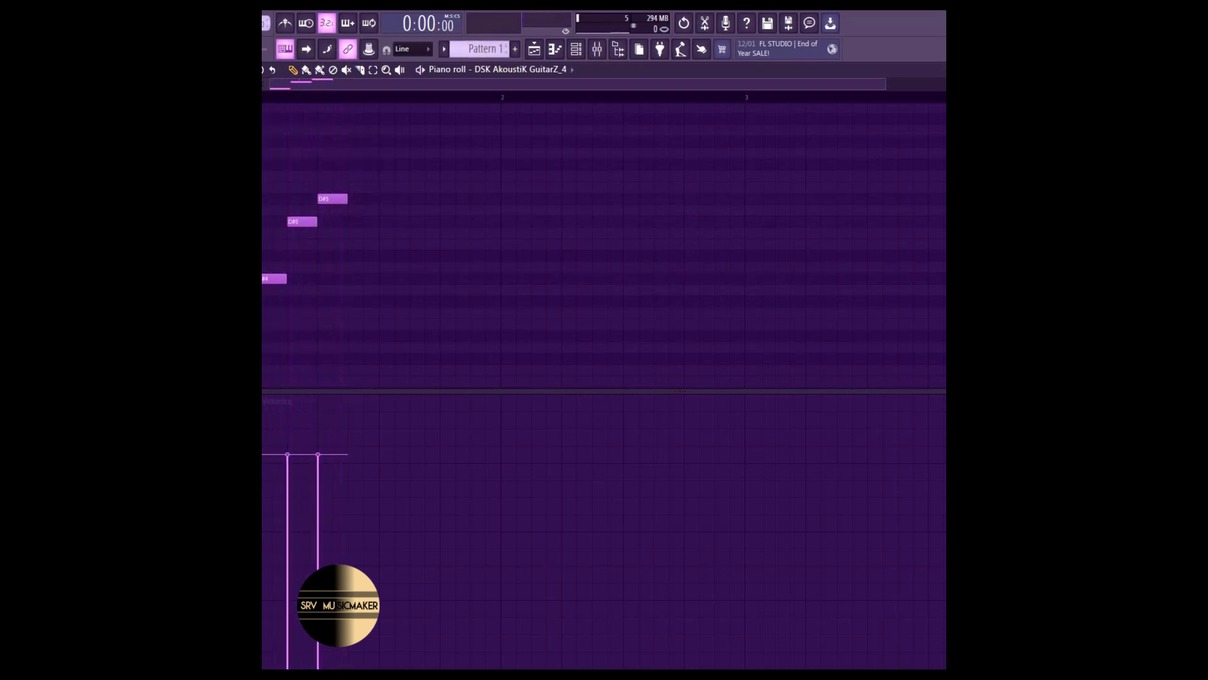
# Try the project tempo at 110 BPM, and set it to 120 BPM.
pyautogui.rightClick(255, 23)
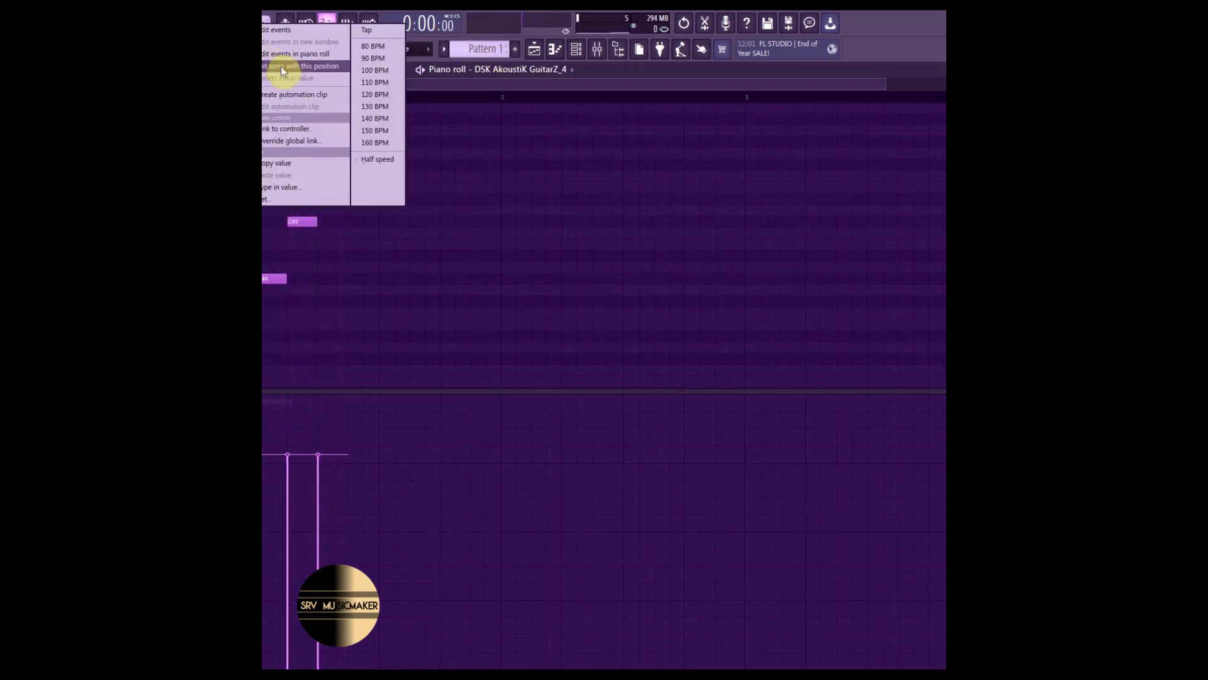
pyautogui.click(377, 84)
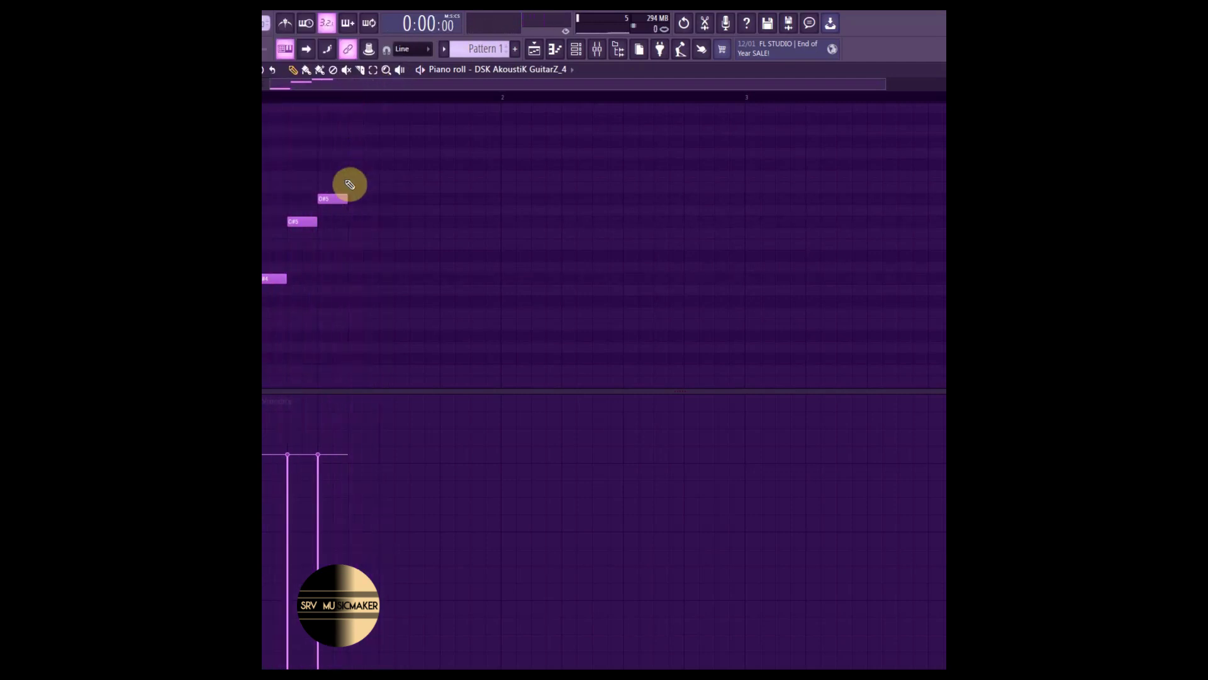
pyautogui.rightClick(255, 23)
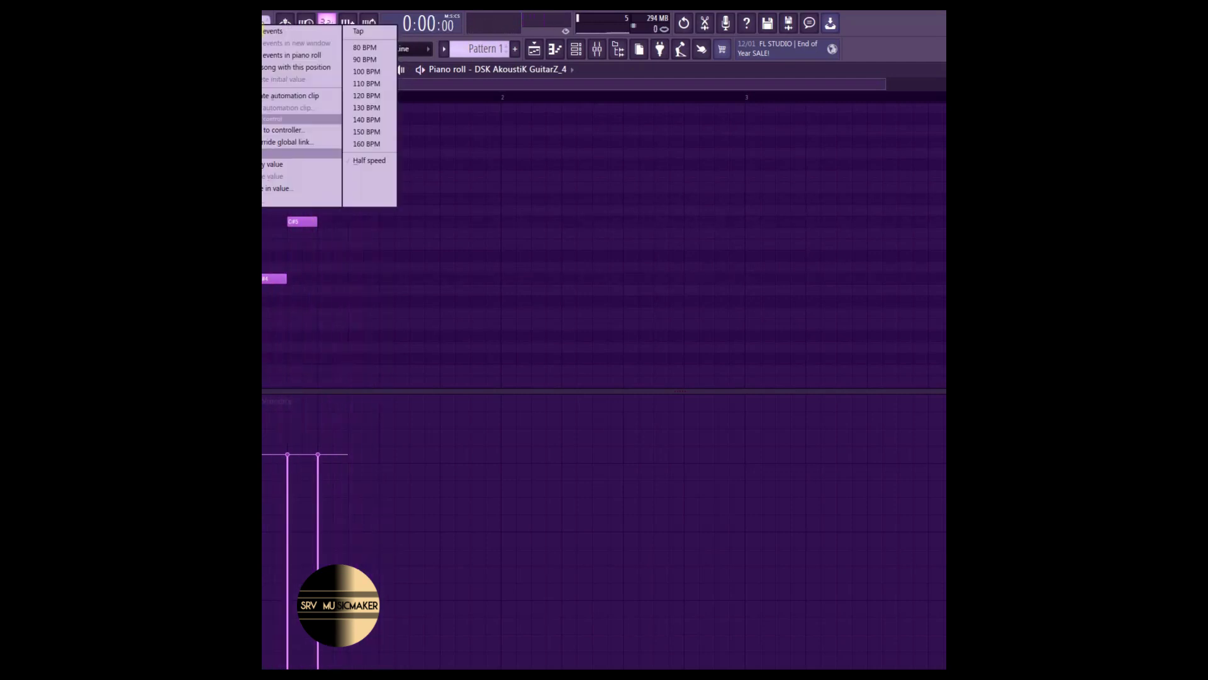
pyautogui.click(368, 96)
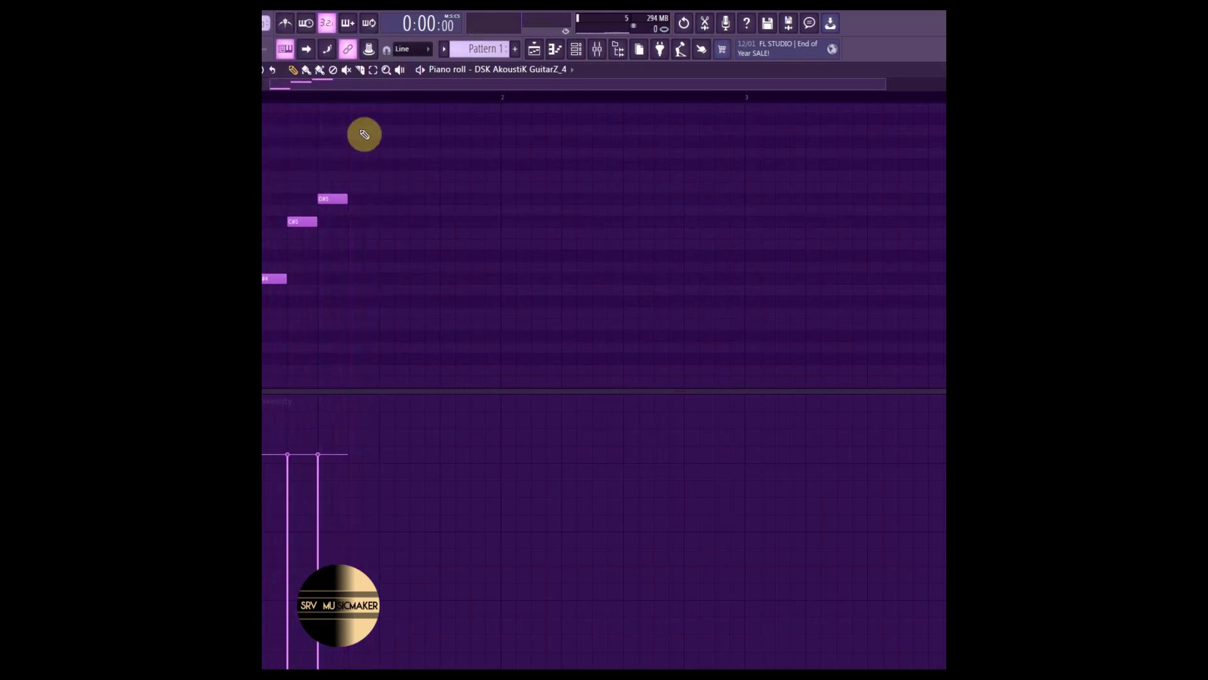
# Complete bar 1 of the guitar melody with successive notes G#5, A#5, F#5, G#5 and A#5.
pyautogui.moveTo(358, 130)
pyautogui.mouseDown()
pyautogui.moveTo(329, 164)
pyautogui.moveTo(337, 130)
pyautogui.mouseUp()
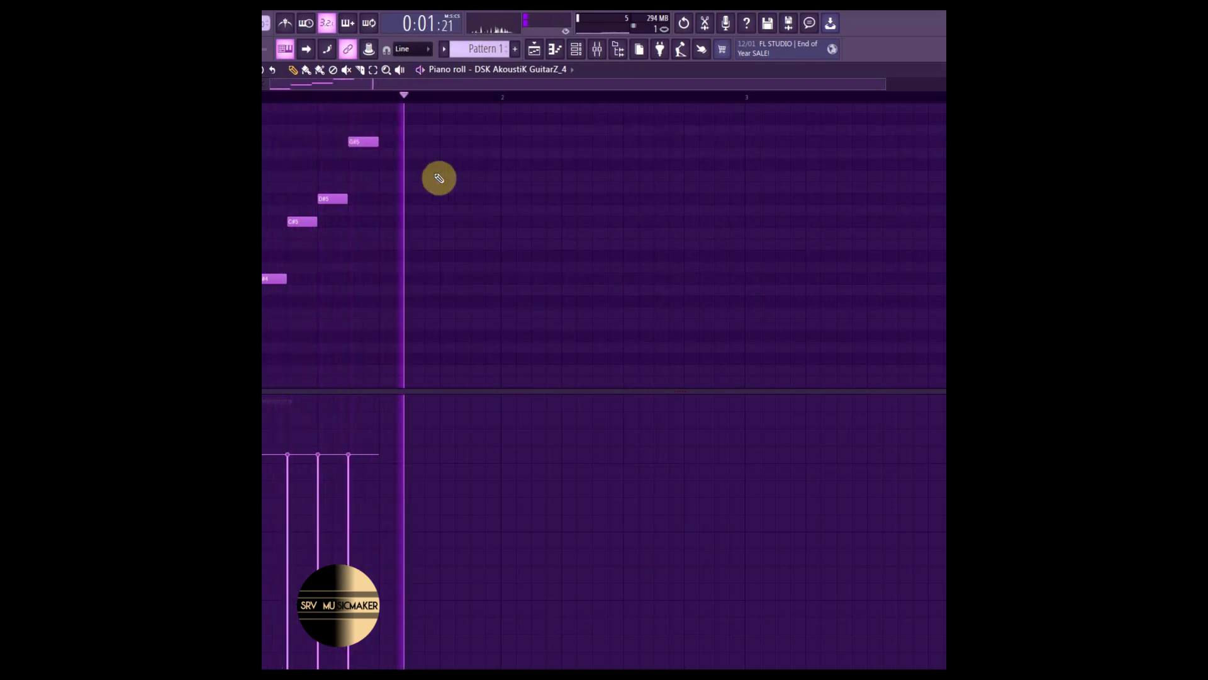
pyautogui.scroll(1, 444, 307)
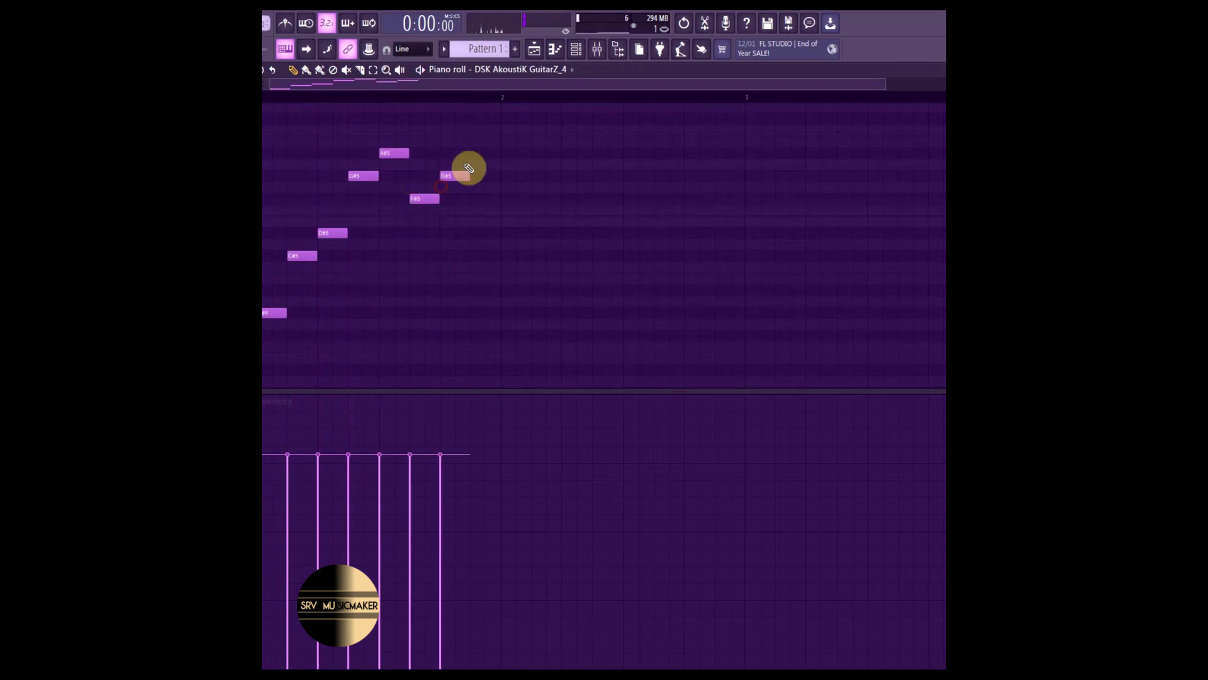
pyautogui.press('space')
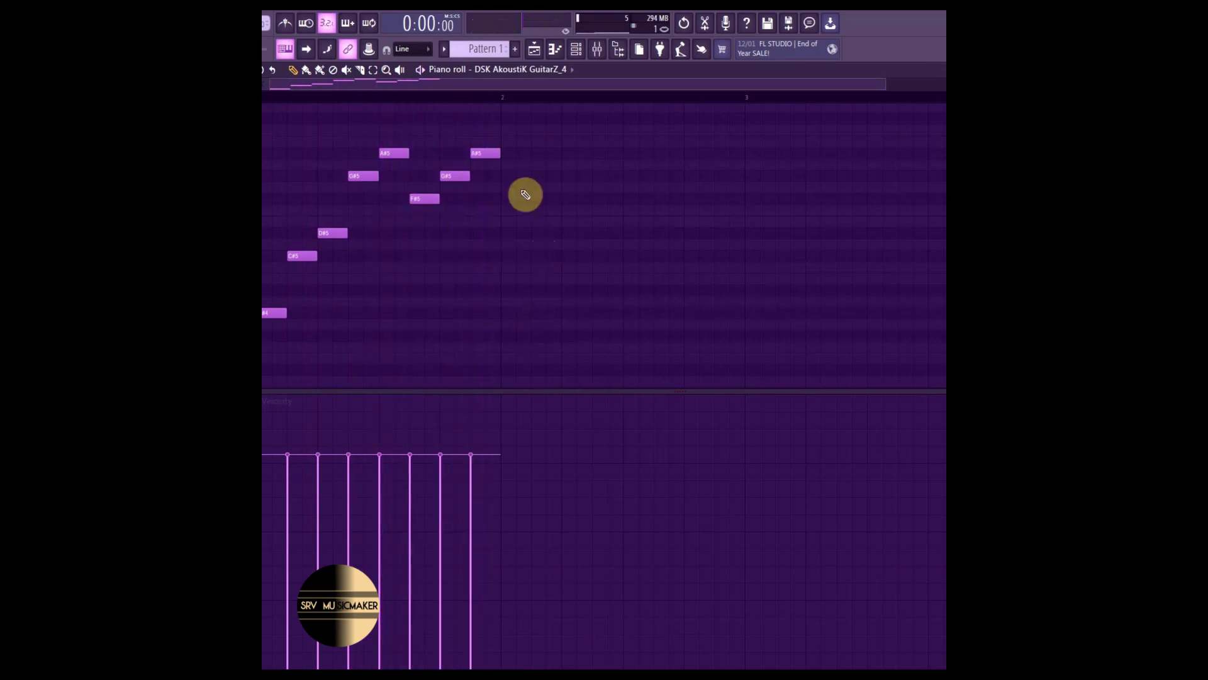
pyautogui.moveTo(497, 173); pyautogui.dragTo(493, 165)
# Fill bar 2 with successive notes E4, G#4, B4, D#5, F#4, C#5, A#5 and F#5, and play the melody.
pyautogui.moveTo(481, 290); pyautogui.dragTo(491, 359)
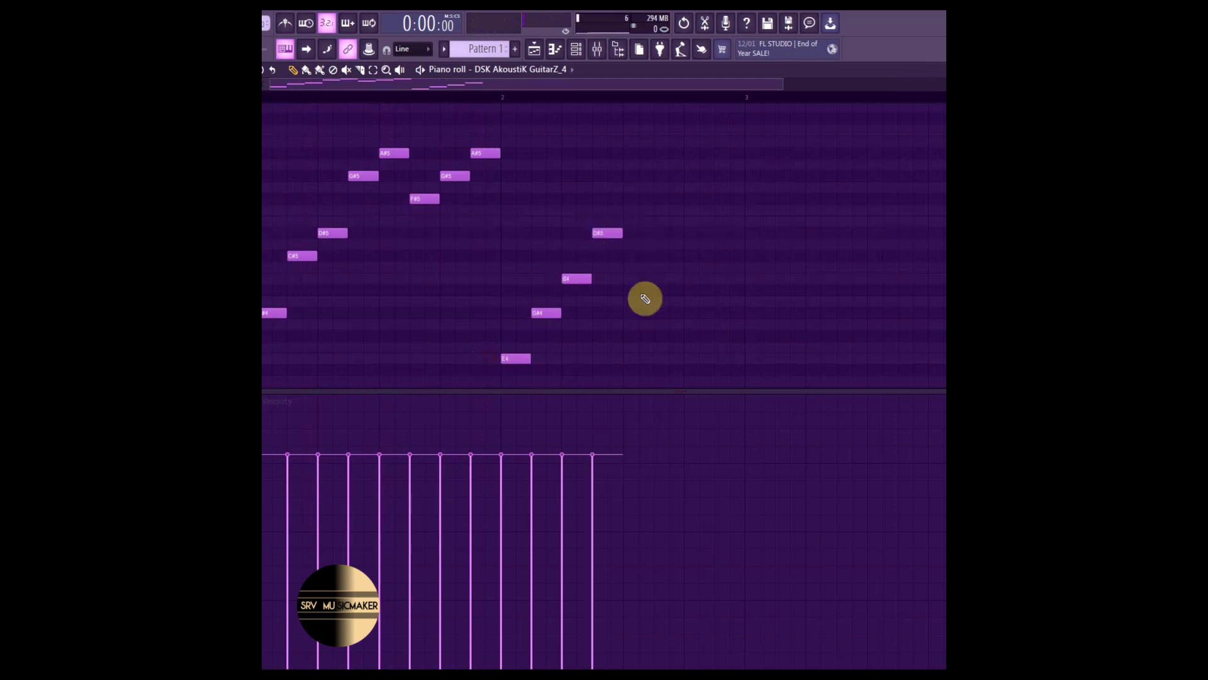
pyautogui.moveTo(623, 325); pyautogui.dragTo(627, 329)
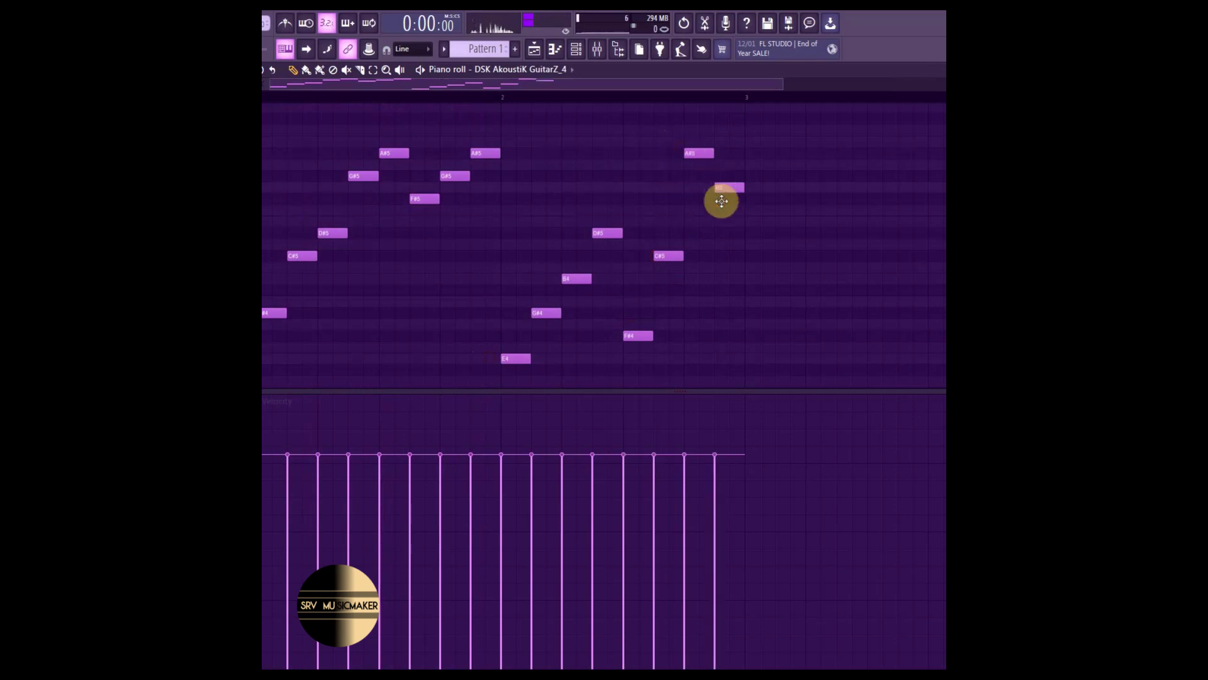
pyautogui.press('space')
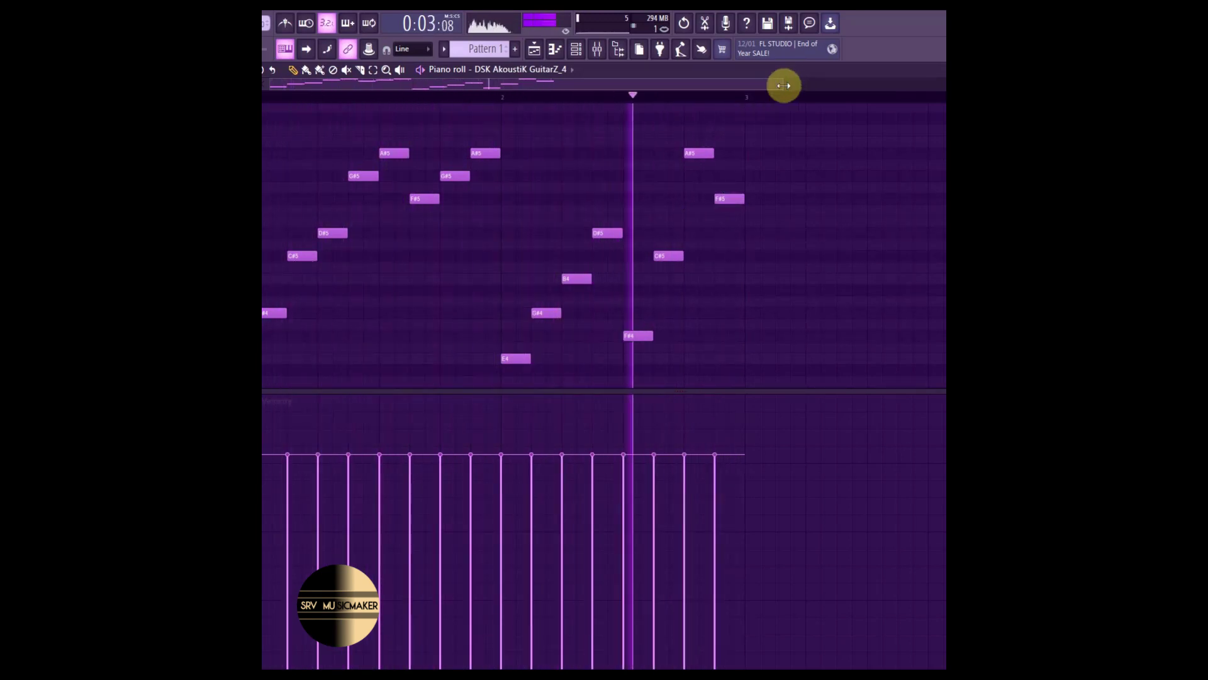
# Duplicate the whole two-bar melody into bars 3 and 4 and clear the time selection.
pyautogui.moveTo(784, 85); pyautogui.dragTo(939, 73)
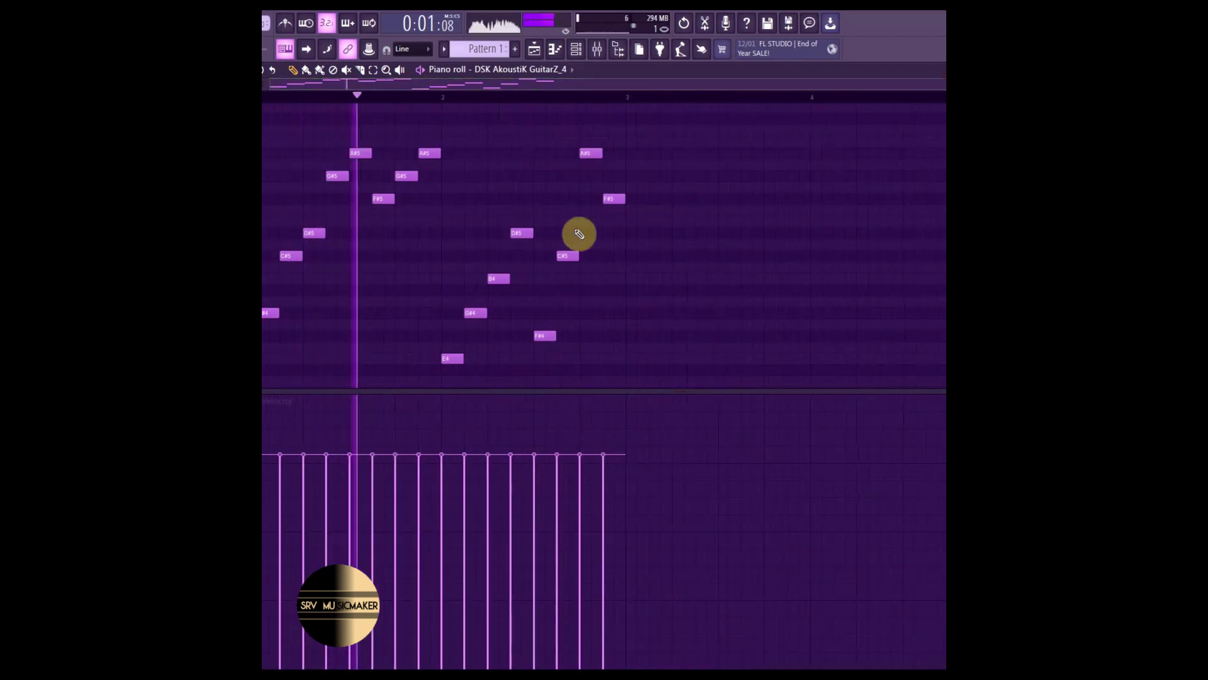
pyautogui.hotkey('ctrl', 'a')
pyautogui.moveTo(270, 313); pyautogui.dragTo(639, 305)
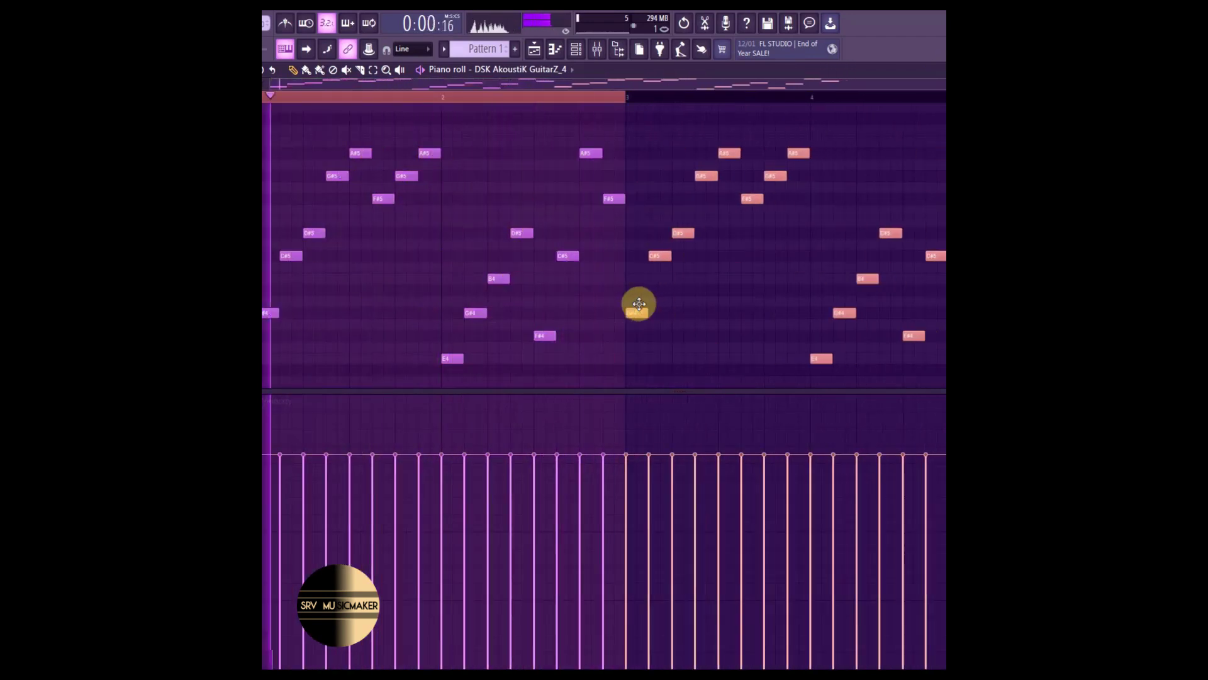
pyautogui.click(613, 97)
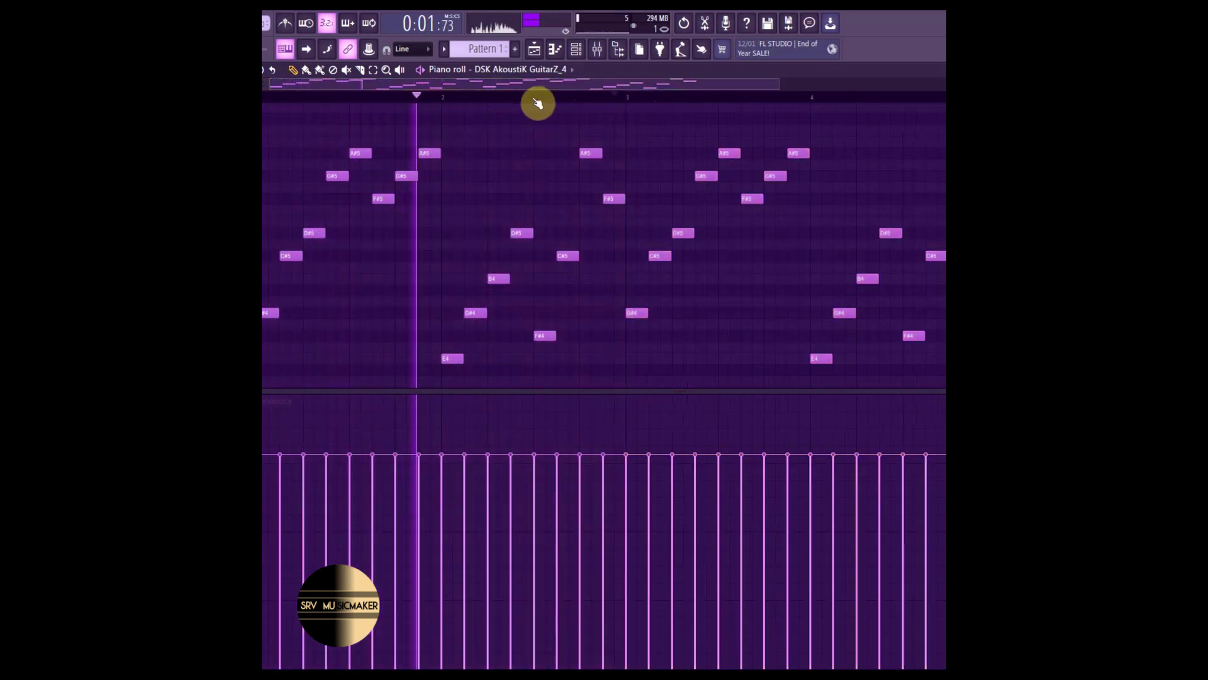
pyautogui.moveTo(568, 94); pyautogui.dragTo(684, 78)
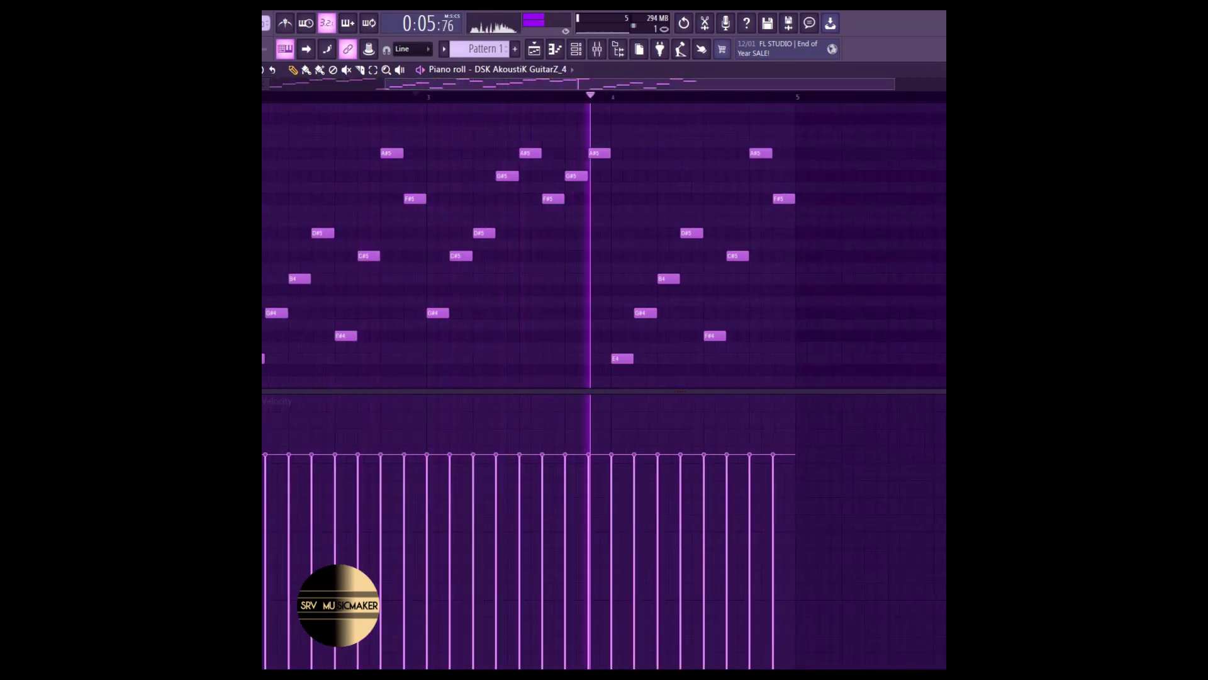
# In bar 4, move the last note to C#6 and the F#4 note to G#4.
pyautogui.press('space')
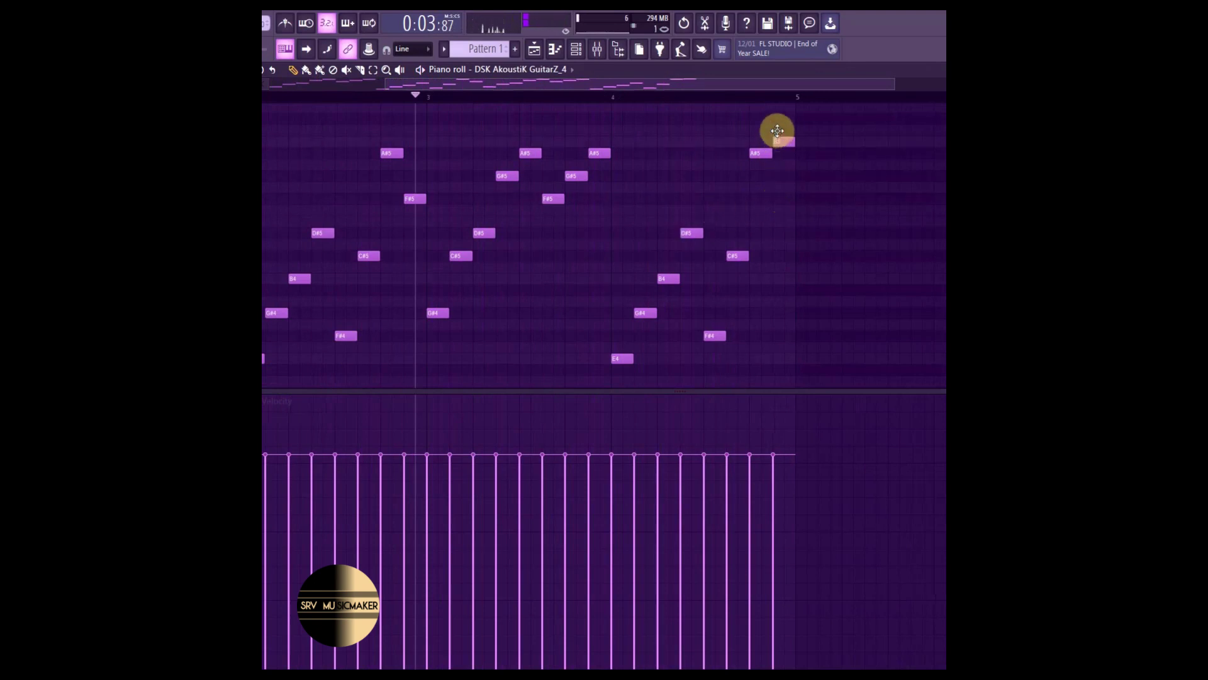
pyautogui.moveTo(778, 130); pyautogui.dragTo(776, 113)
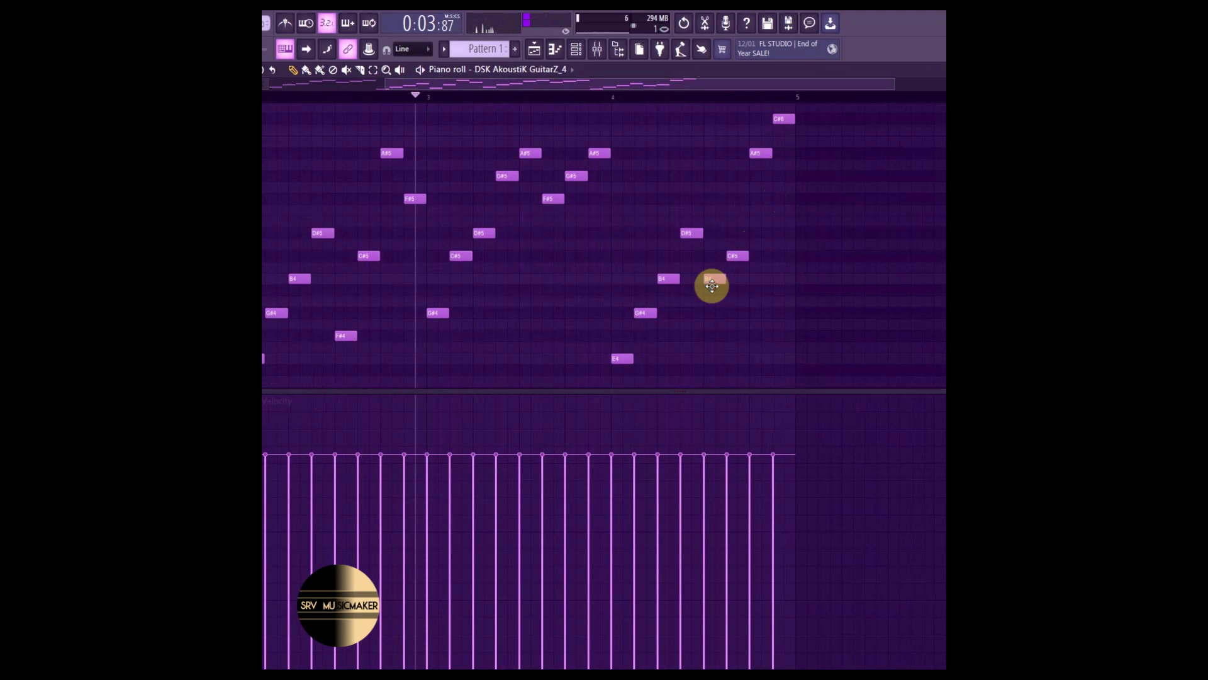
pyautogui.moveTo(708, 299); pyautogui.dragTo(701, 329)
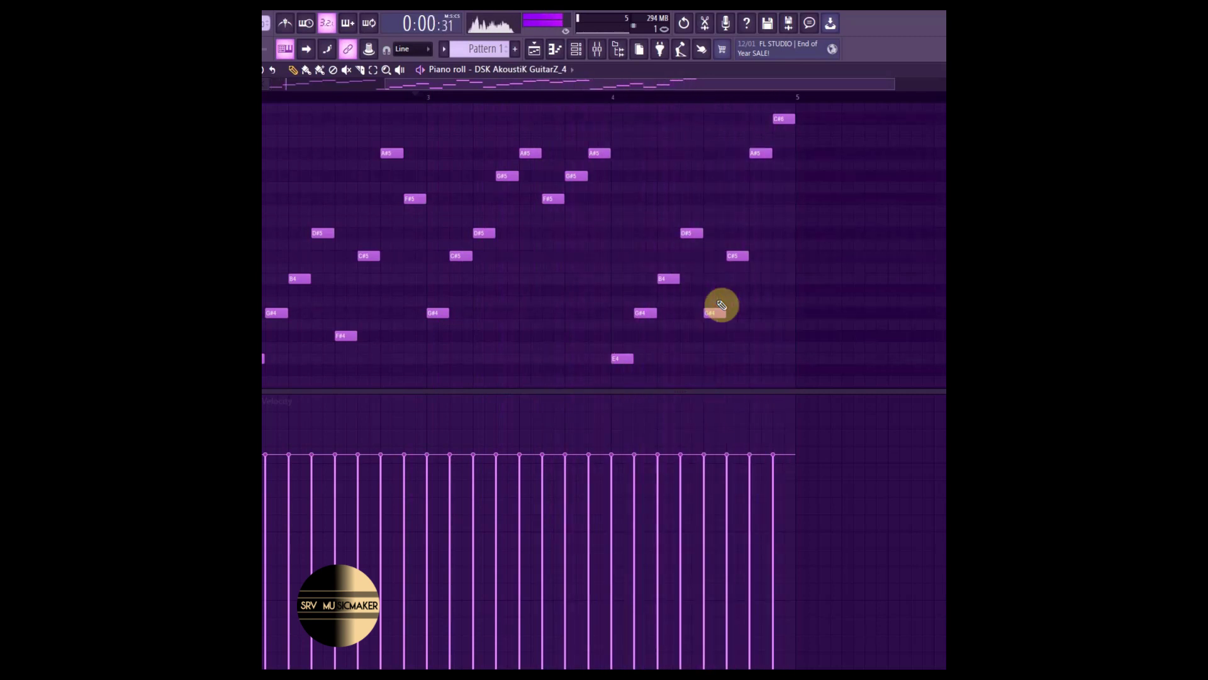
pyautogui.moveTo(386, 86); pyautogui.dragTo(270, 83)
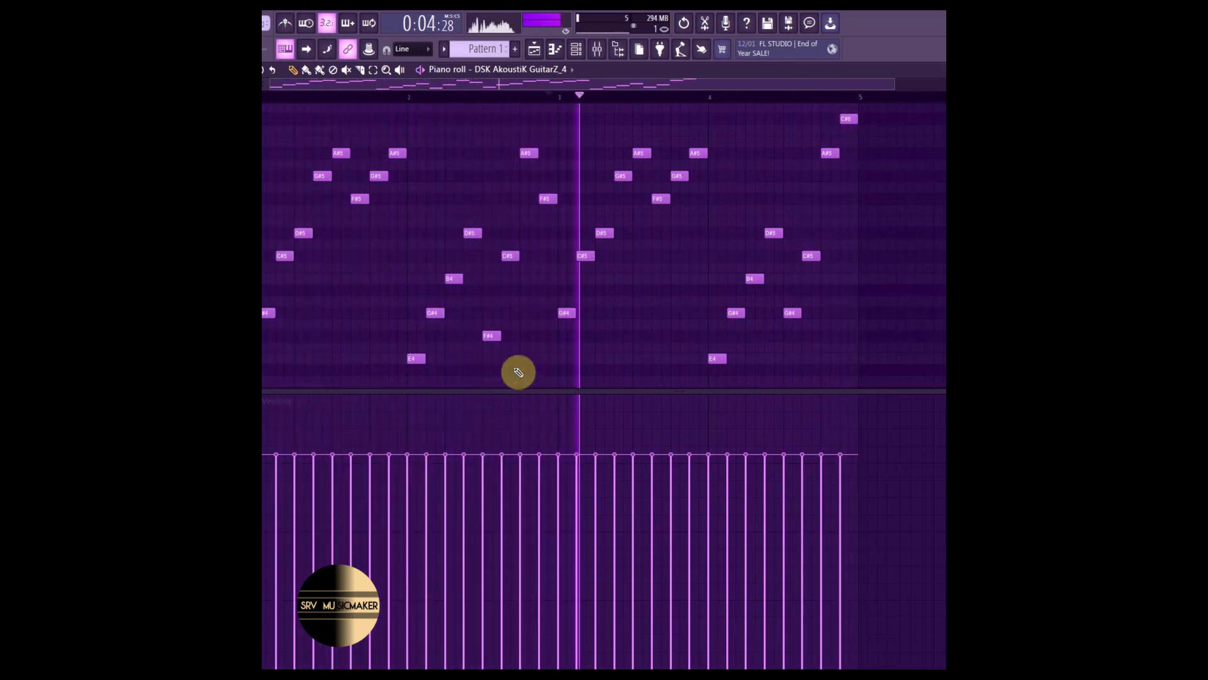
# Open the guitar instrument and raise its decay, sustain, release, portamento and chorus mix.
pyautogui.click(576, 50)
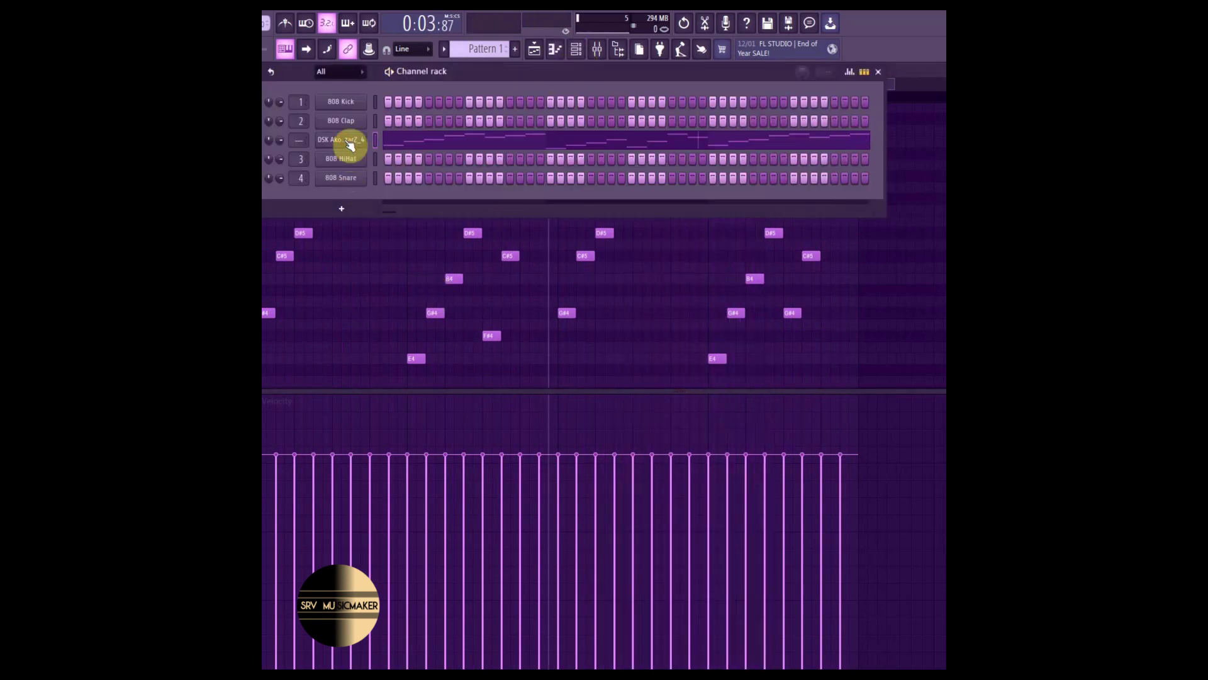
pyautogui.click(350, 145)
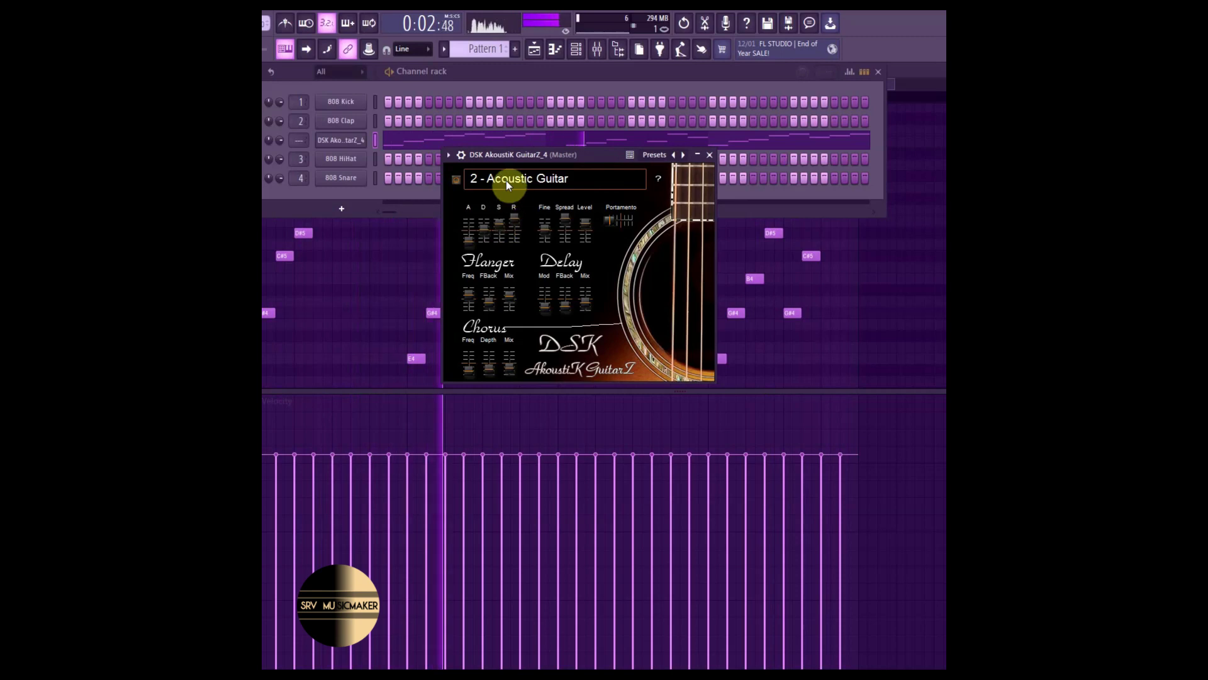
pyautogui.moveTo(486, 226); pyautogui.dragTo(493, 203)
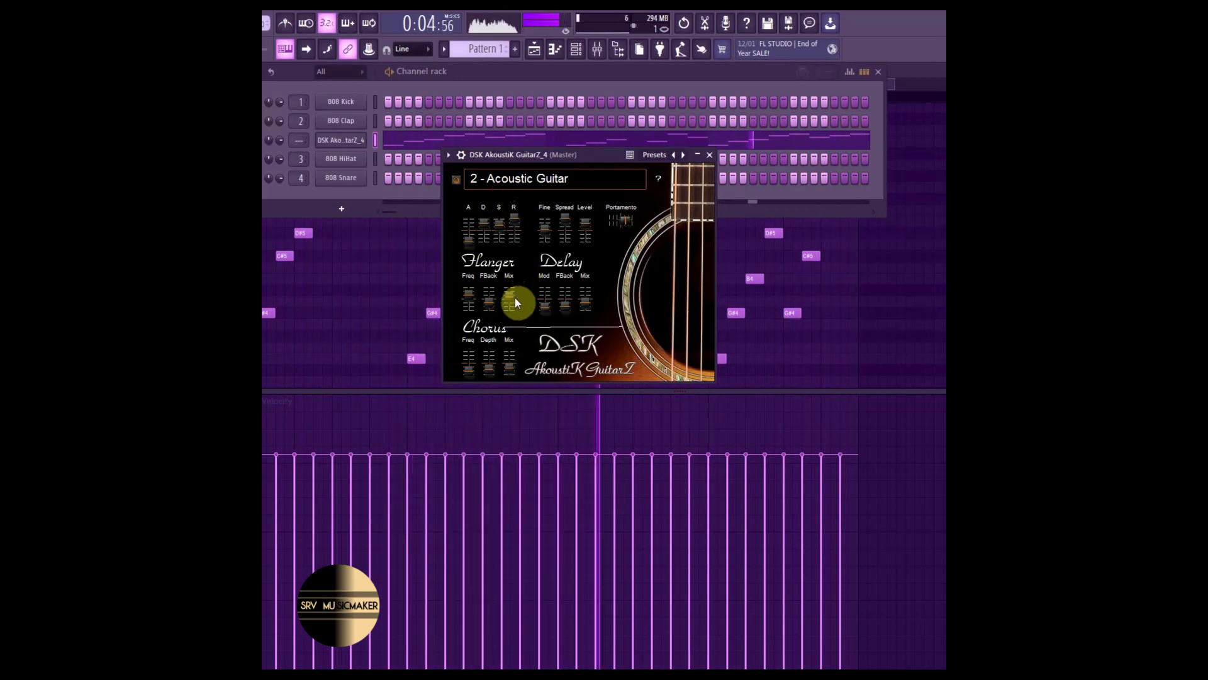
pyautogui.click(508, 363)
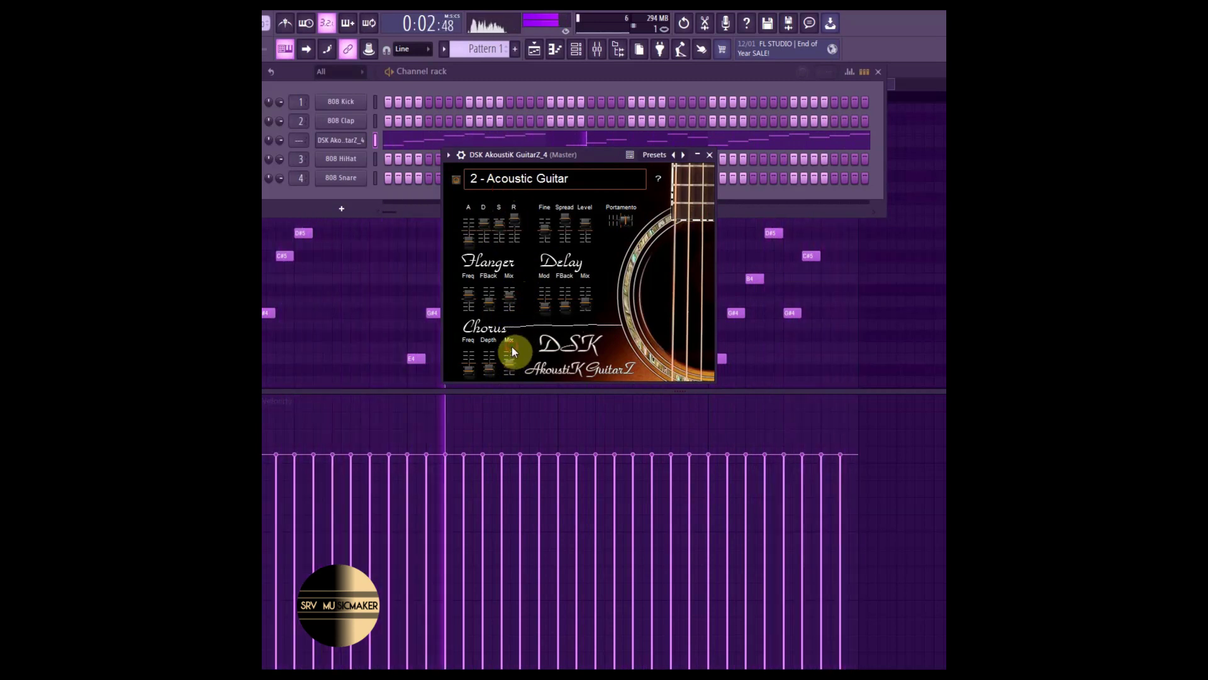
# Route the guitar channel to mixer insert 5 and load Fruity Parametric EQ 2 on that track.
pyautogui.click(344, 140)
pyautogui.click(344, 141)
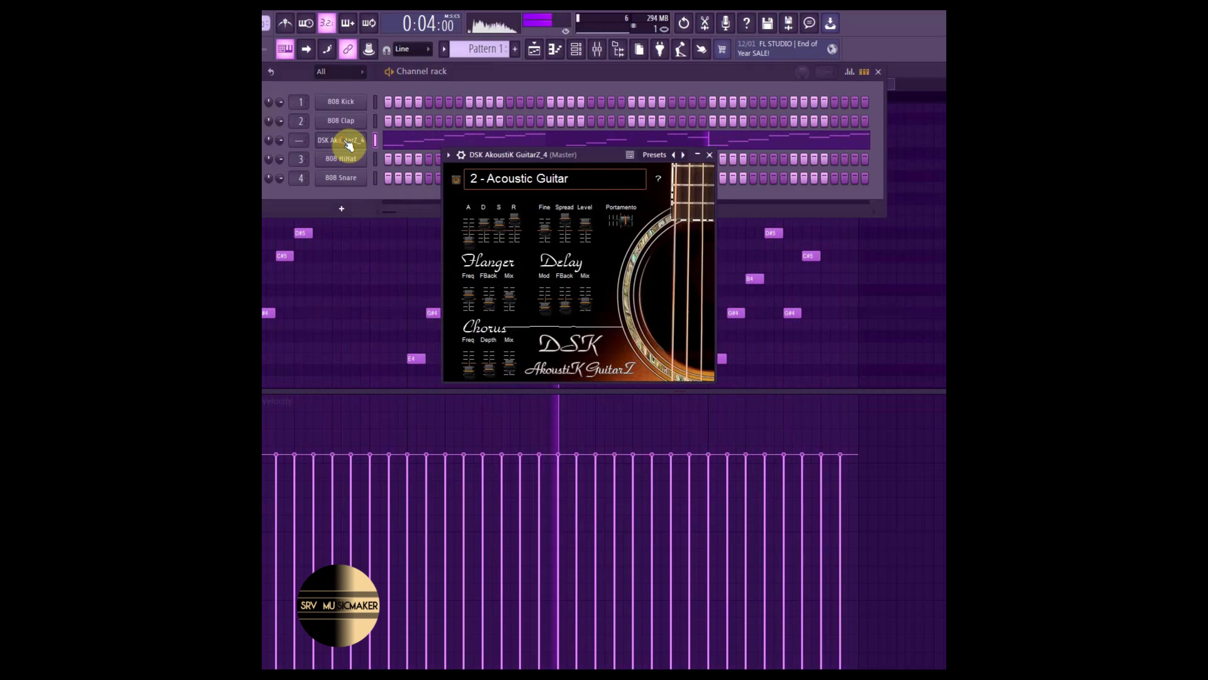
pyautogui.click(448, 154)
pyautogui.click(643, 197)
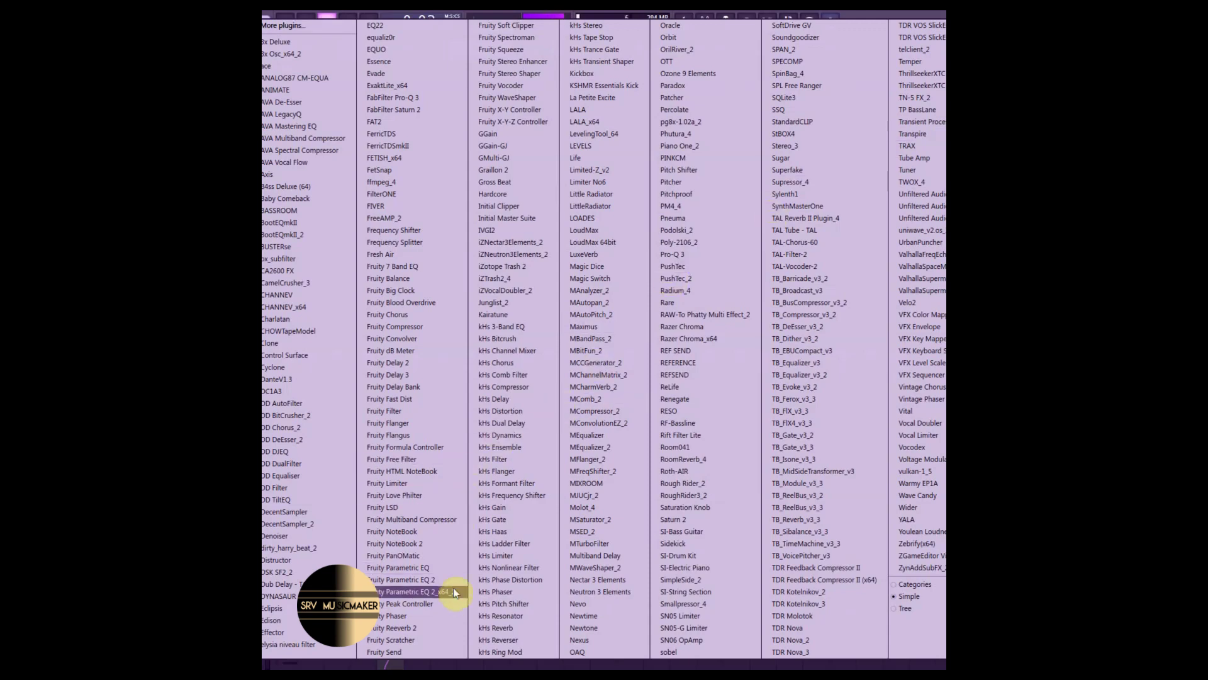
pyautogui.click(437, 579)
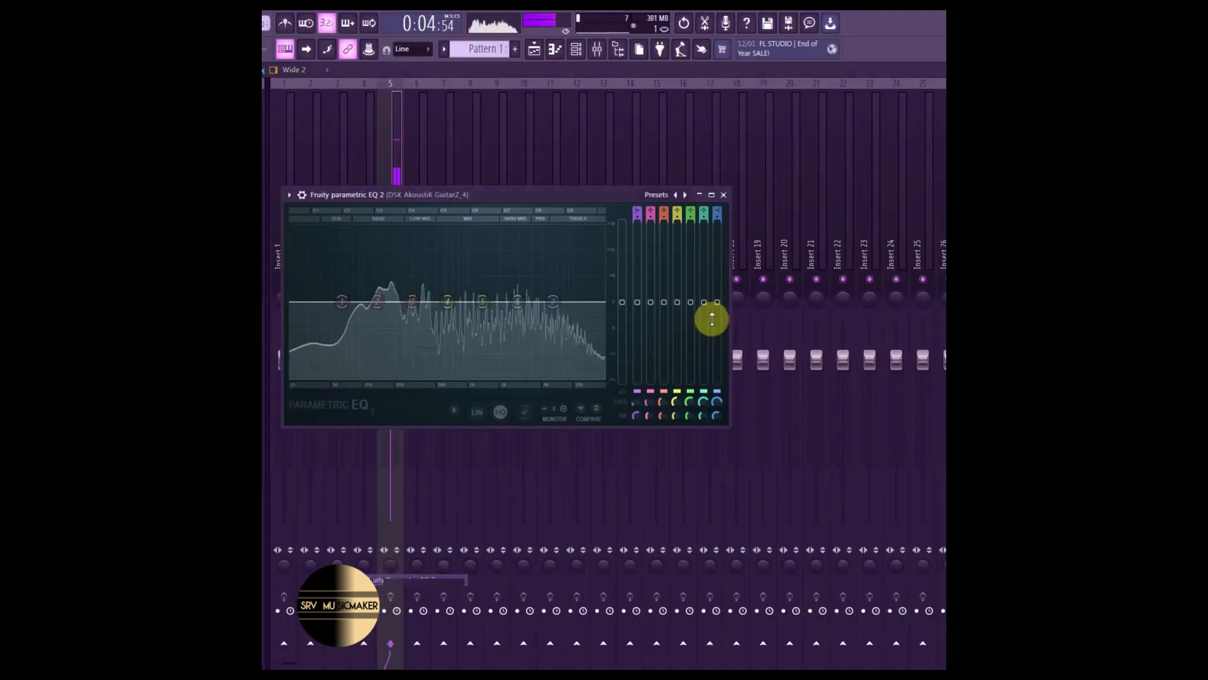
pyautogui.moveTo(445, 195); pyautogui.dragTo(648, 172)
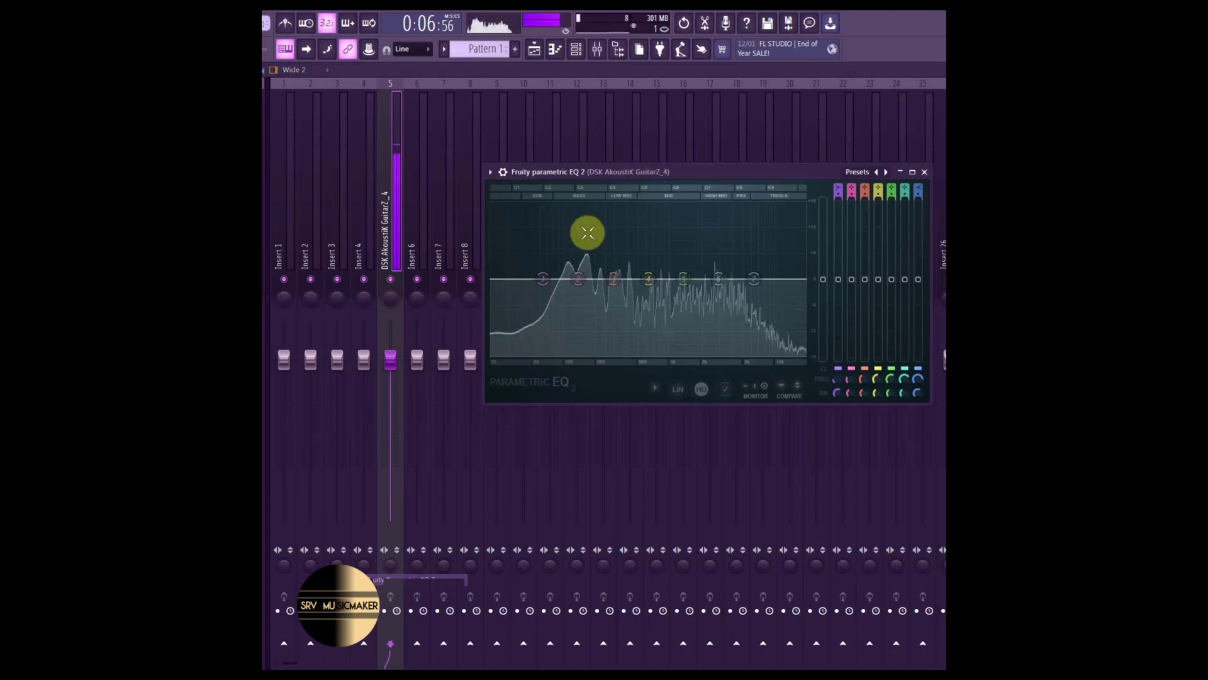
# Set EQ band 1 to a high-pass filter with Steep 4 order and raise its cutoff into the bass range.
pyautogui.rightClick(544, 279)
pyautogui.moveTo(579, 323)
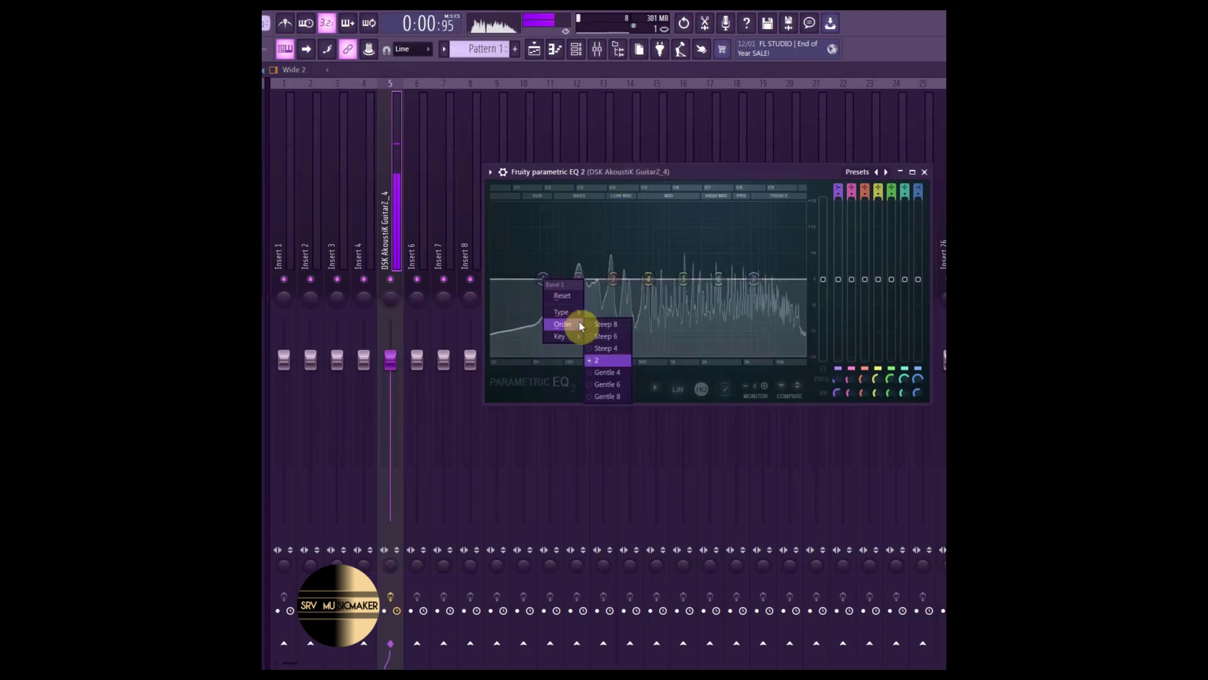
pyautogui.click(627, 347)
pyautogui.rightClick(545, 277)
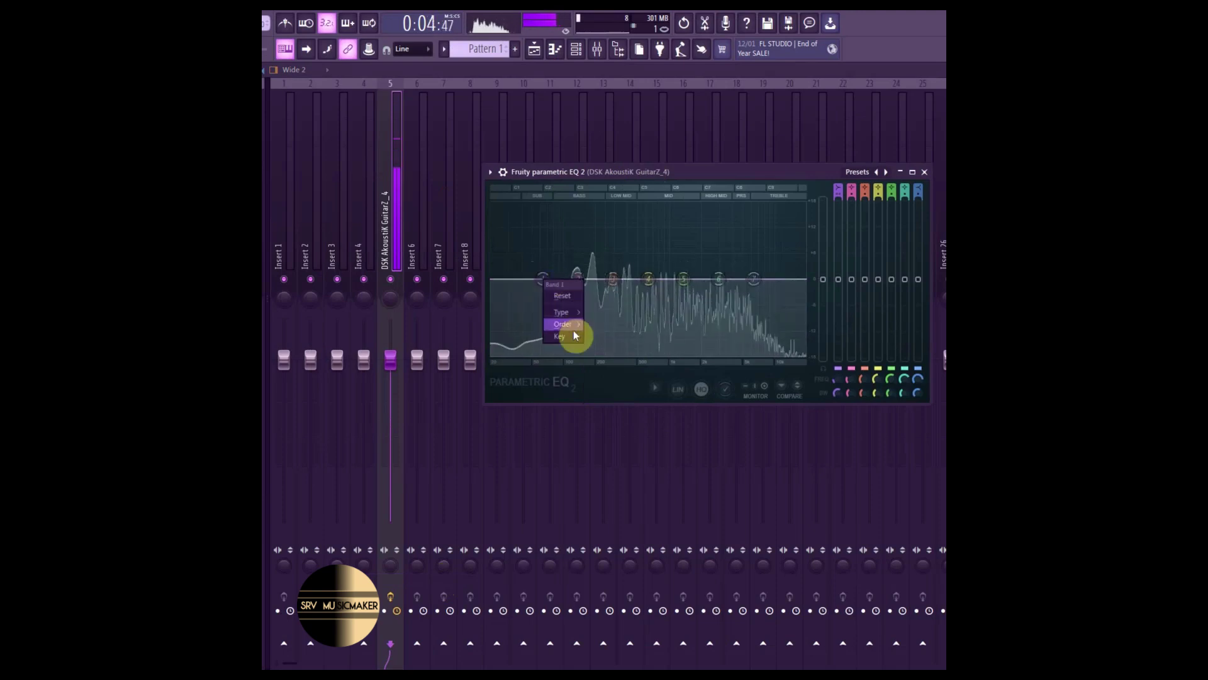
pyautogui.moveTo(574, 313)
pyautogui.click(608, 348)
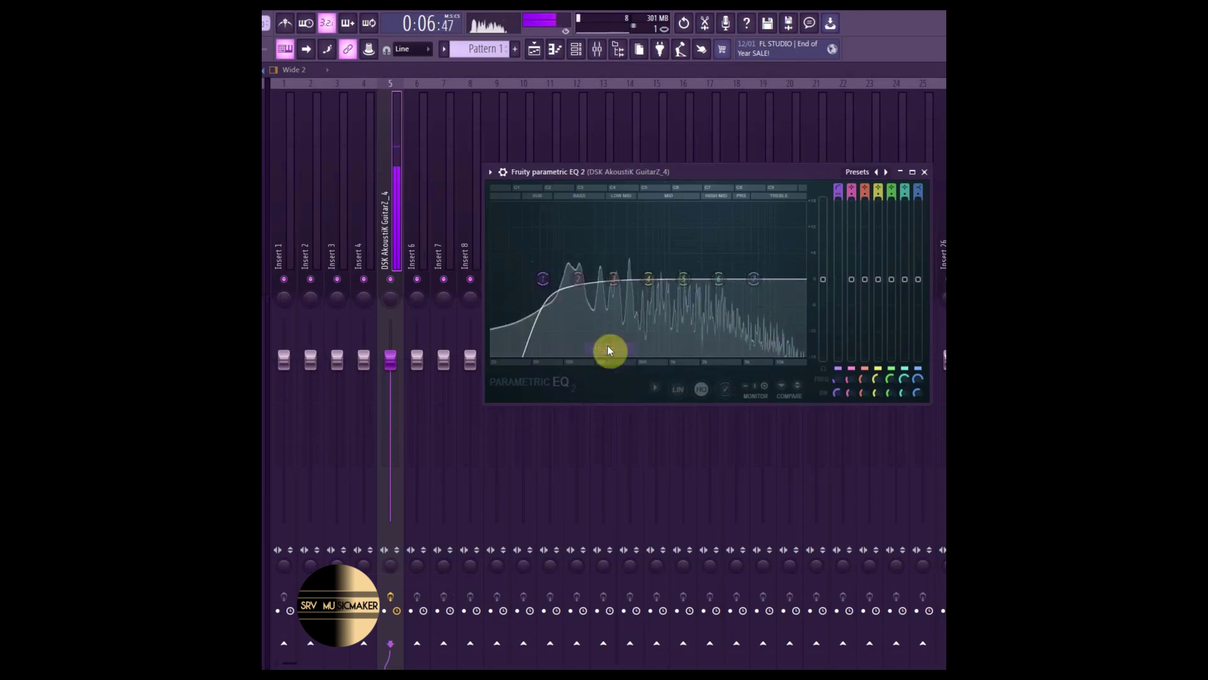
pyautogui.moveTo(545, 289); pyautogui.dragTo(564, 279)
# Slightly boost EQ bands 4 and 6, move band 1's cutoff a little higher next to band 2, and toggle the LIN option.
pyautogui.moveTo(649, 279)
pyautogui.mouseDown()
pyautogui.moveTo(657, 241)
pyautogui.moveTo(642, 270)
pyautogui.mouseUp()
pyautogui.moveTo(719, 279); pyautogui.dragTo(738, 282)
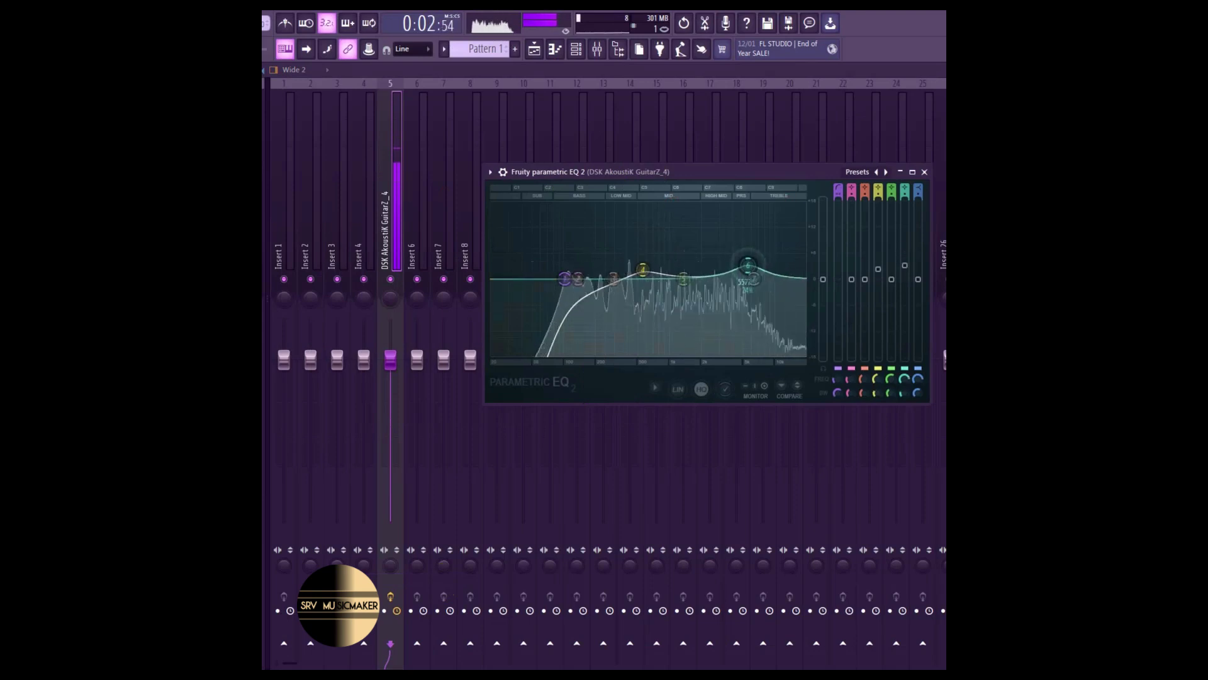
pyautogui.moveTo(565, 279); pyautogui.dragTo(542, 292)
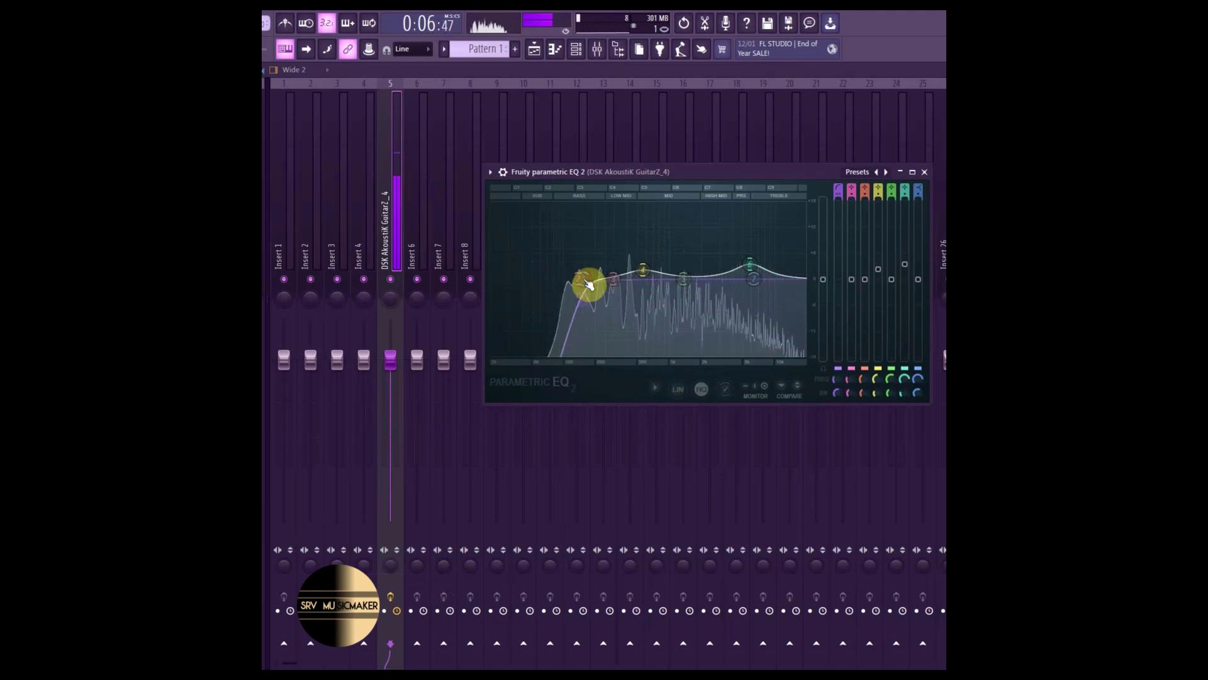
pyautogui.moveTo(753, 272); pyautogui.dragTo(748, 265)
pyautogui.click(678, 389)
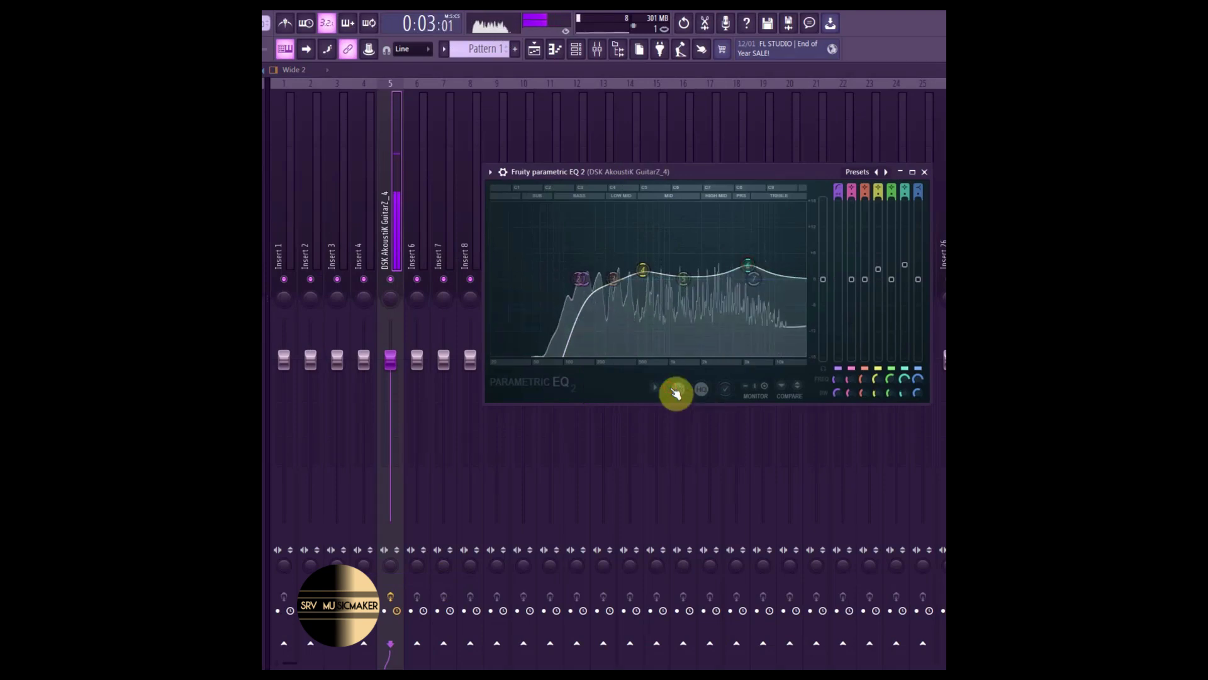
# Load TDR Kotelnikov_3 on the guitar track and set attack to 11 ms, peak release to 317 ms and RMS release to 352 ms.
pyautogui.click(925, 172)
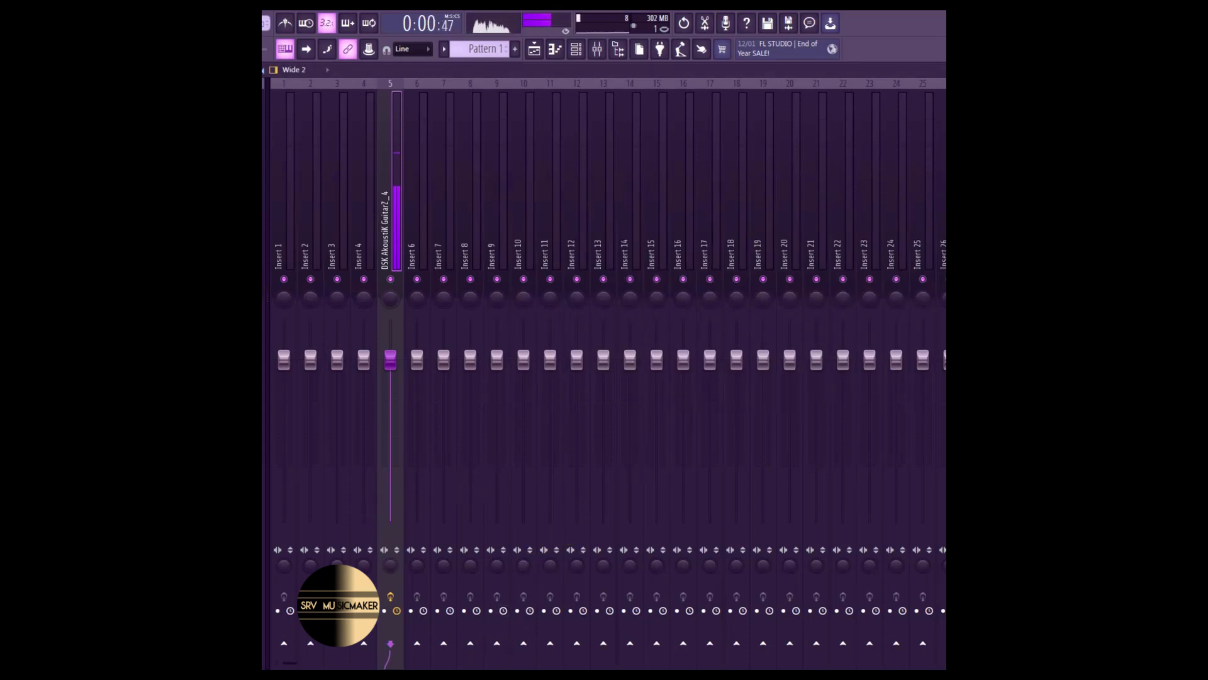
pyautogui.click(387, 660)
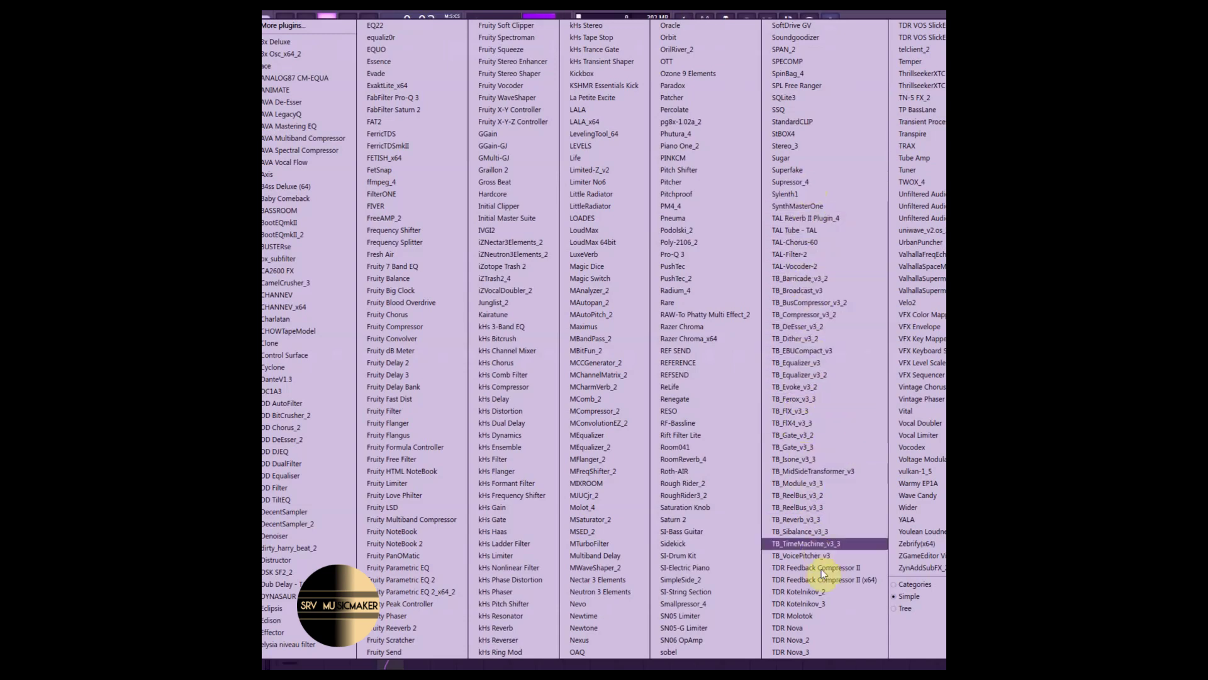
pyautogui.click(820, 603)
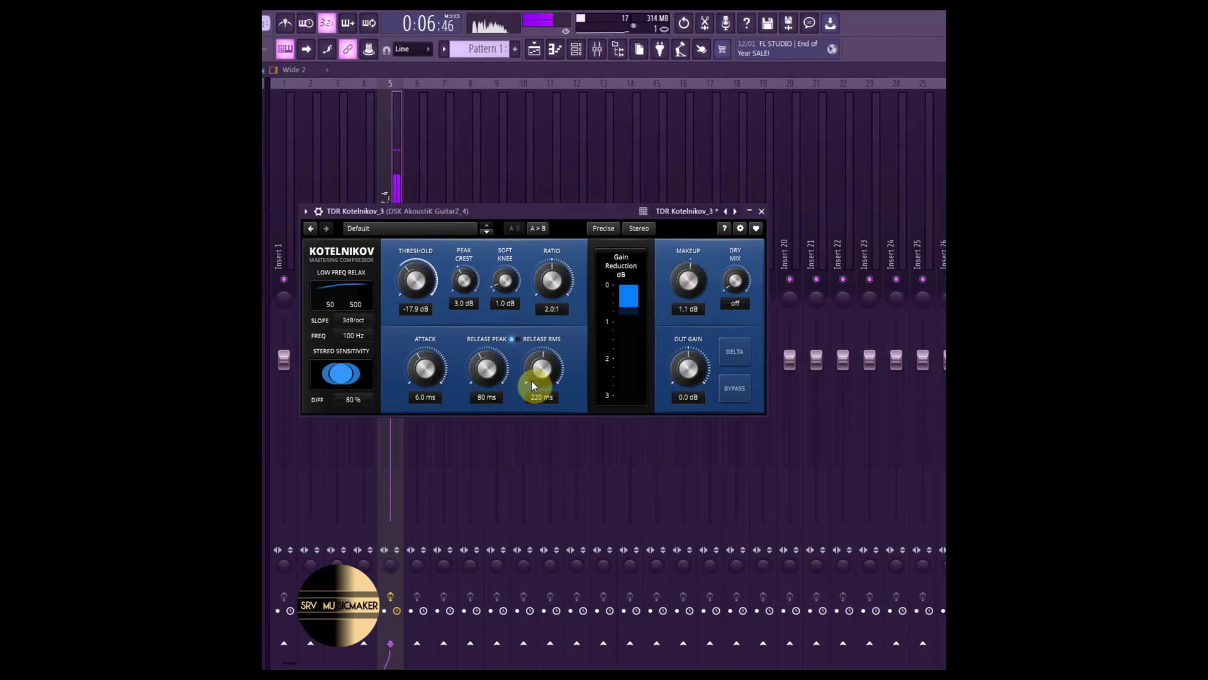
pyautogui.moveTo(426, 370); pyautogui.dragTo(552, 288)
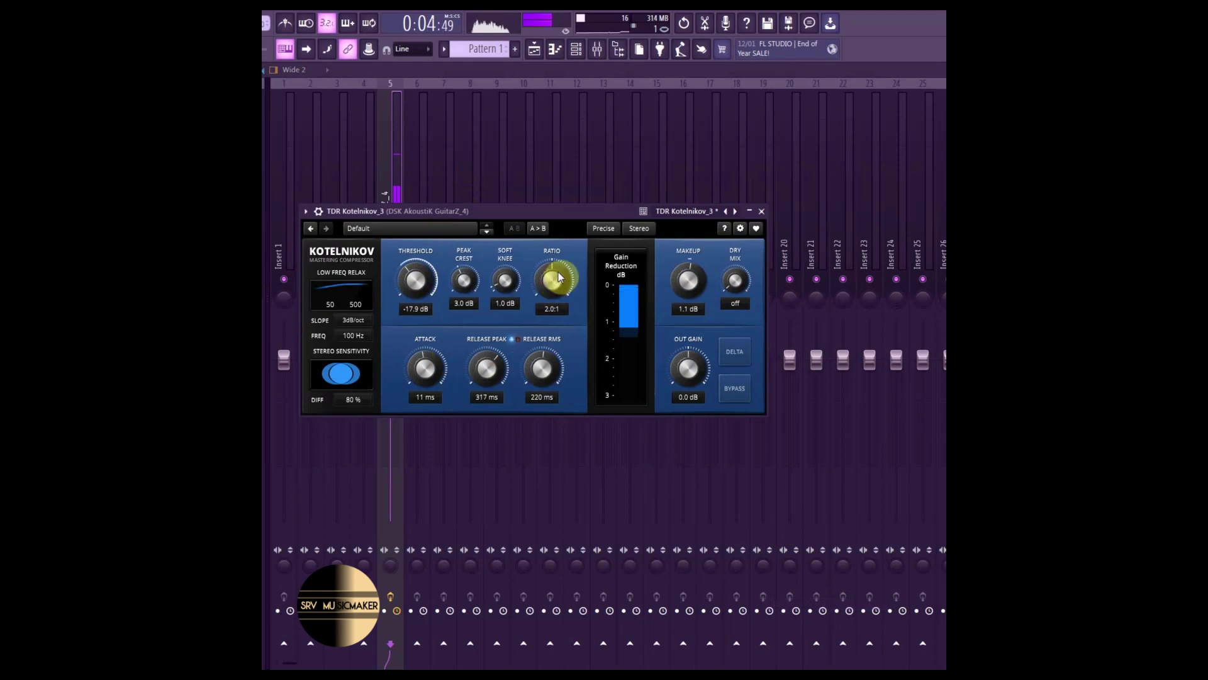
pyautogui.moveTo(553, 372); pyautogui.dragTo(564, 348)
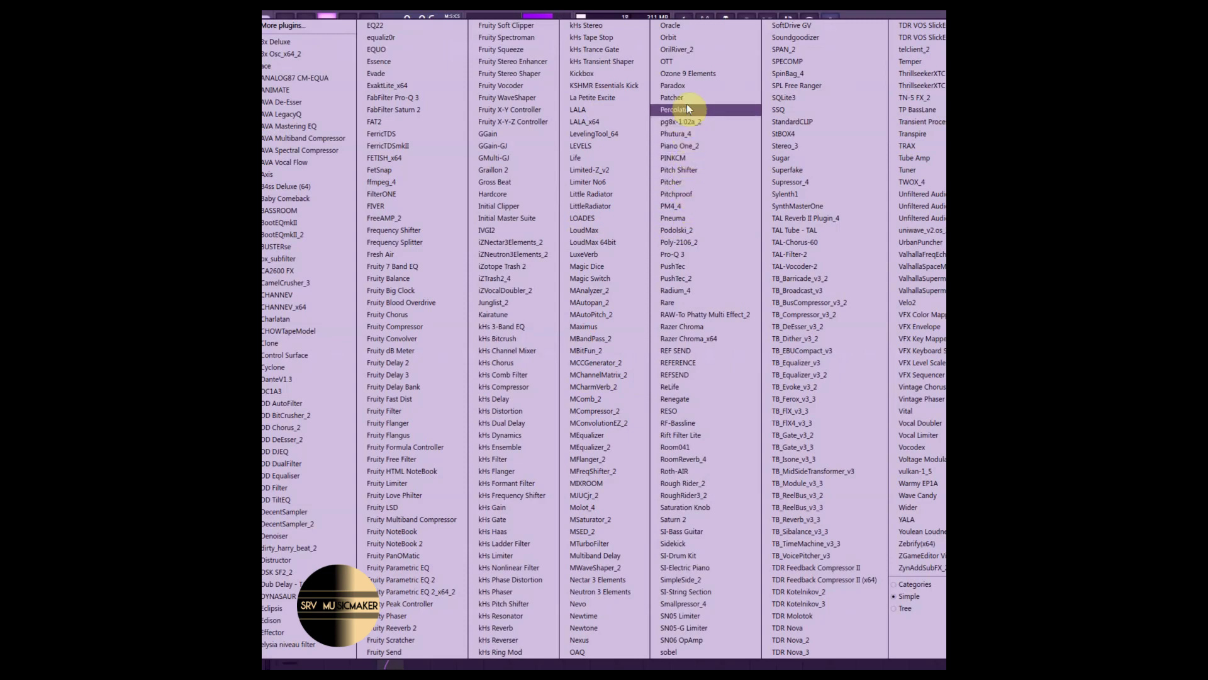
# Load Paradox on the guitar track, raise its high-pass to 117 Hz and boost a band 13.7 dB at 4240 Hz with a 19% curve.
pyautogui.click(686, 85)
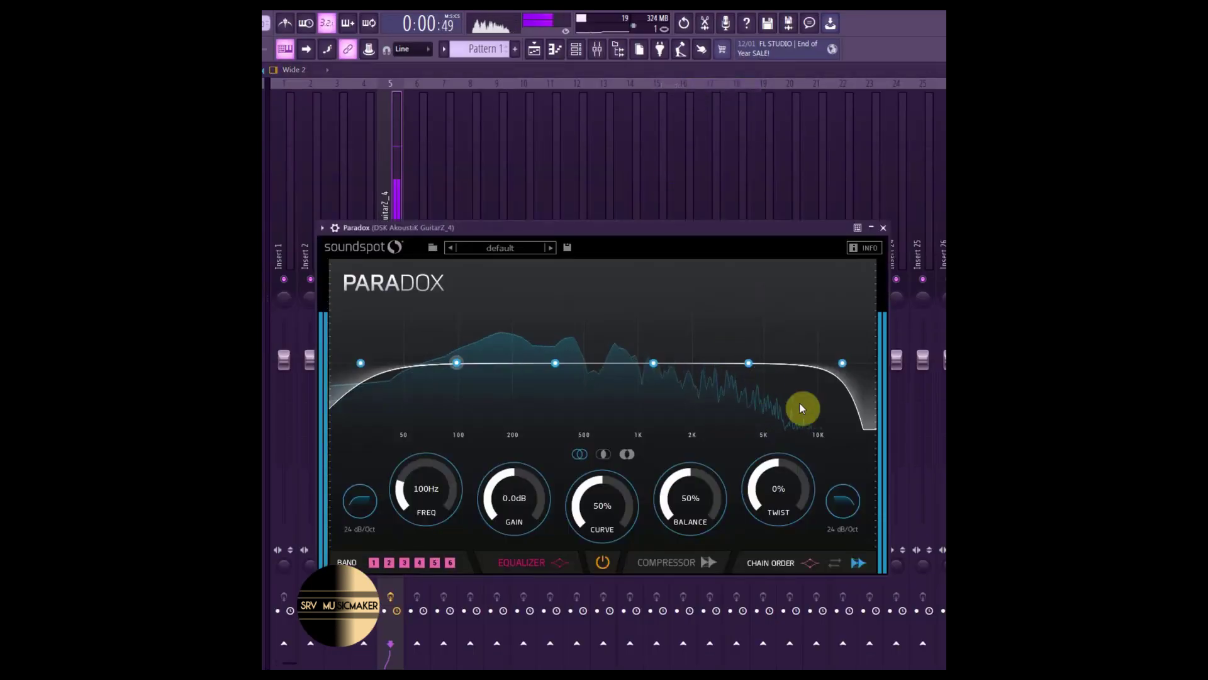
pyautogui.moveTo(360, 364); pyautogui.dragTo(469, 364)
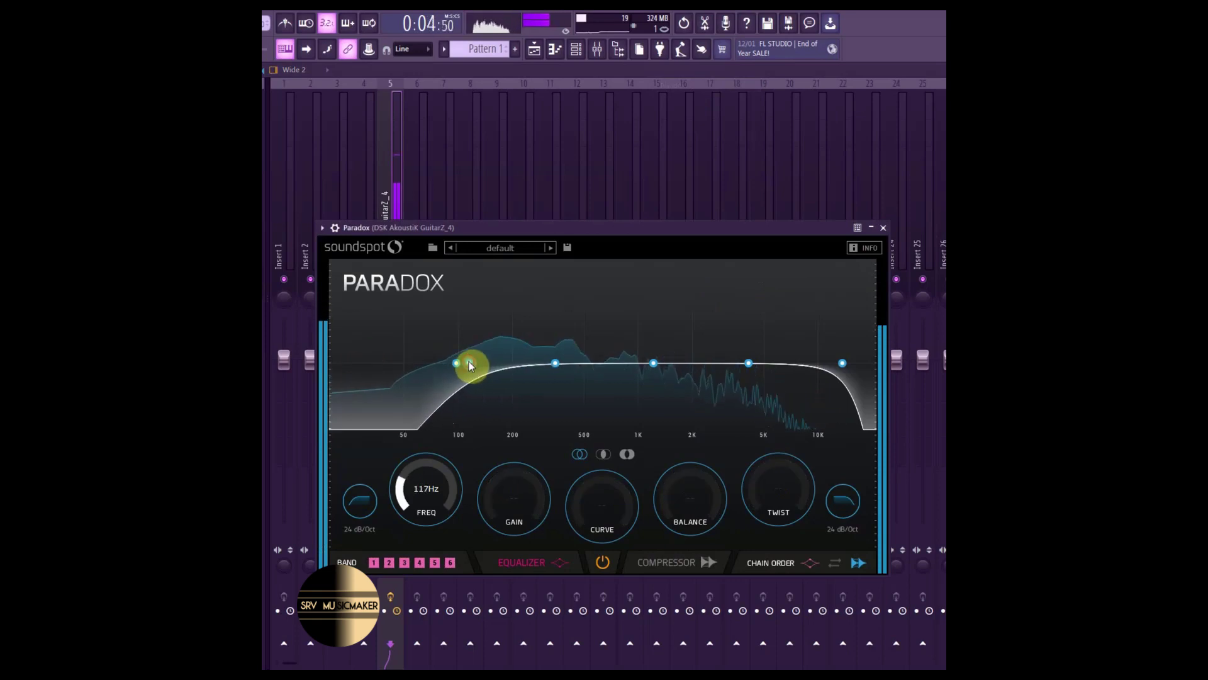
pyautogui.moveTo(561, 365); pyautogui.dragTo(753, 324)
pyautogui.scroll(-5, 739, 324)
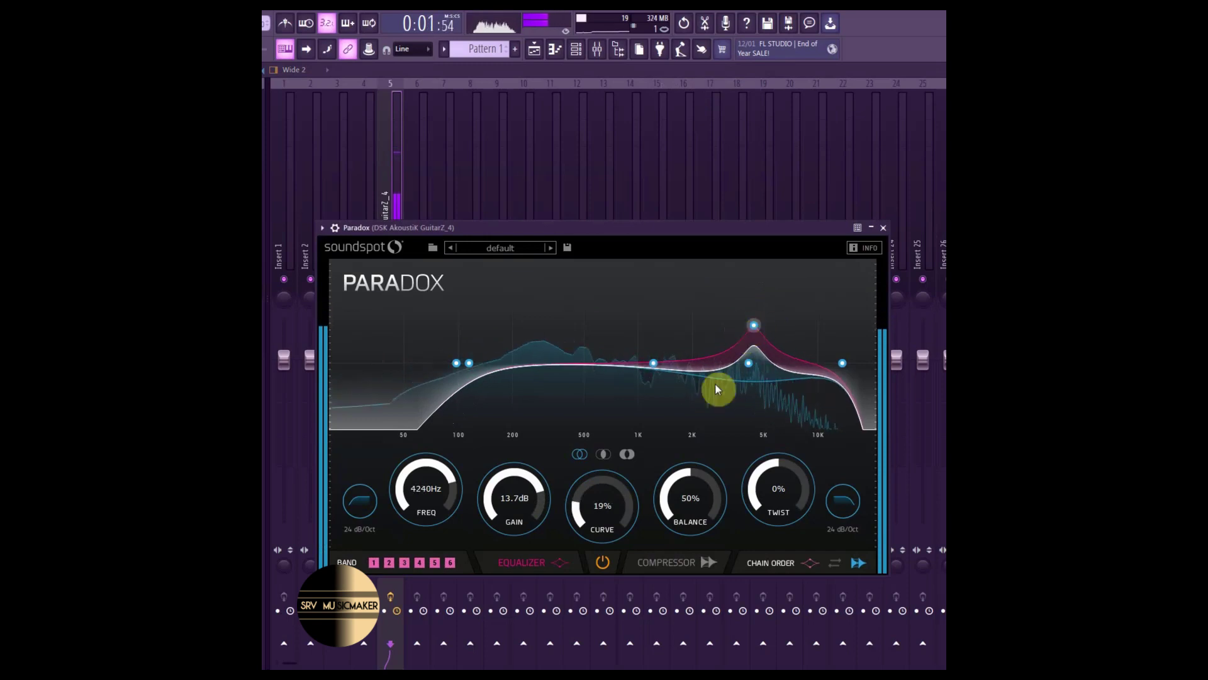
# Compare the sound with Paradox's equalizer bypassed and active, and raise its high-pass cutoff to 152 Hz.
pyautogui.click(604, 562)
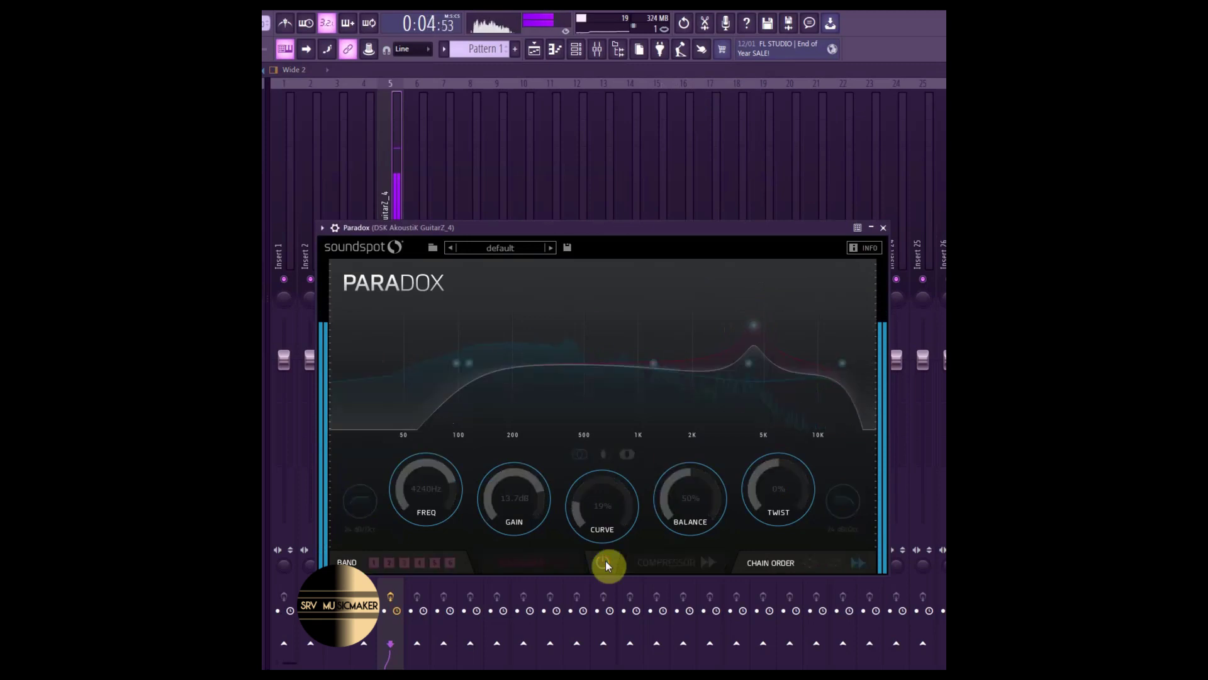
pyautogui.click(604, 562)
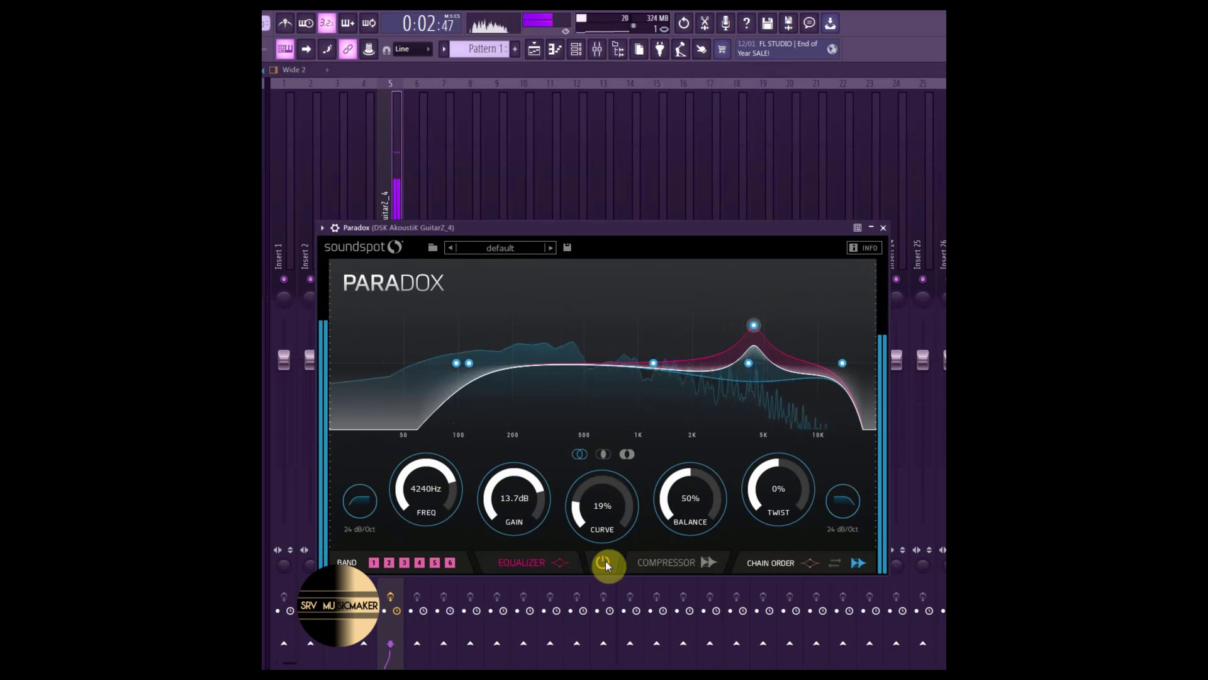
pyautogui.click(458, 363)
pyautogui.moveTo(458, 363); pyautogui.dragTo(489, 361)
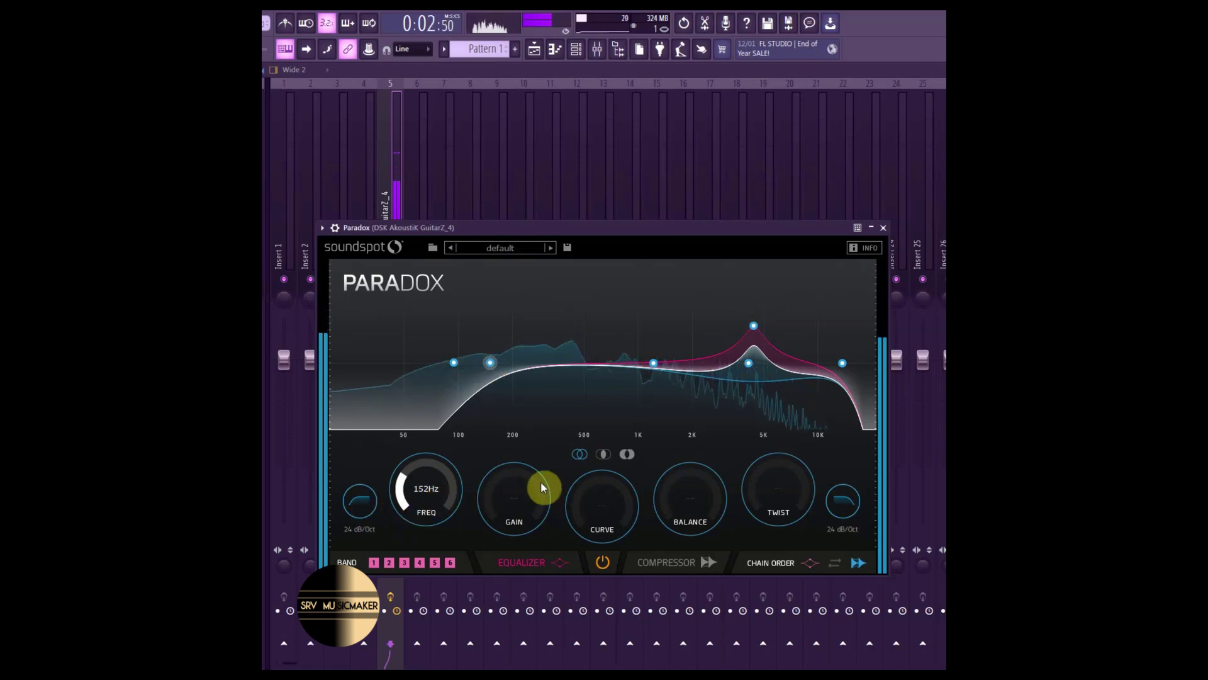
# Slightly reduce Paradox's upper-frequency boost, raise another band between 500 Hz and 1 kHz, adjust its curve and close the plugin.
pyautogui.moveTo(754, 326); pyautogui.dragTo(755, 336)
pyautogui.moveTo(654, 362); pyautogui.dragTo(573, 319)
pyautogui.scroll(-5, 573, 319)
pyautogui.moveTo(572, 319); pyautogui.dragTo(604, 338)
pyautogui.click(884, 228)
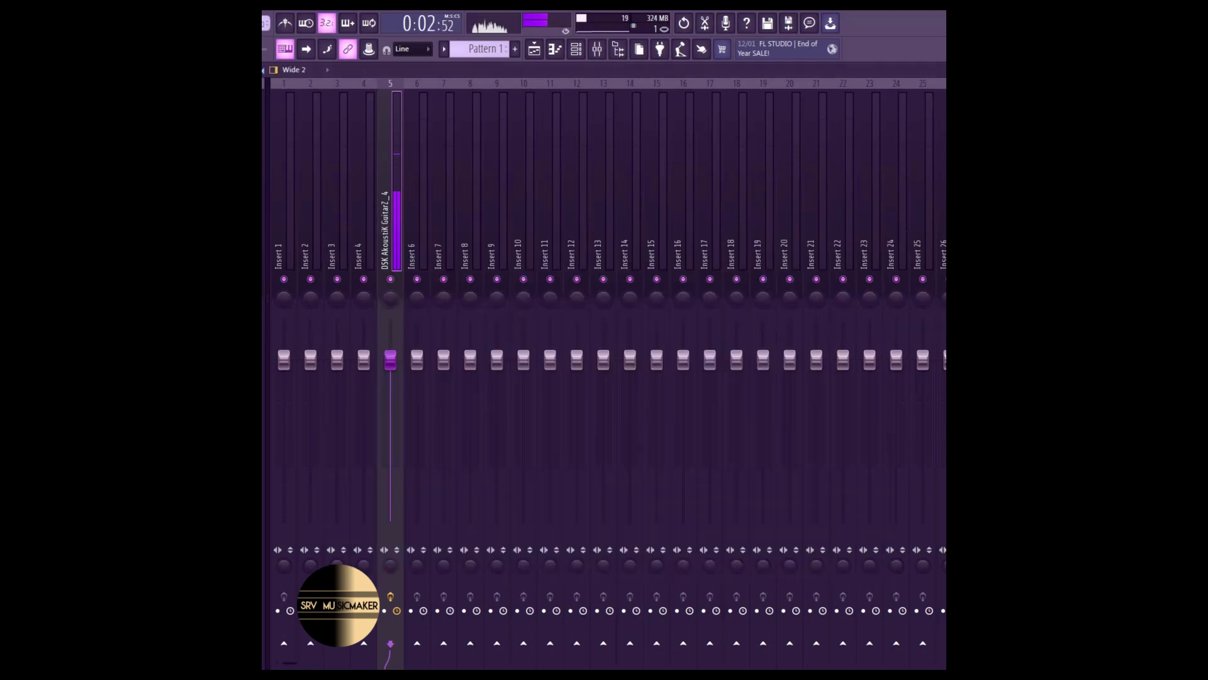
# Route the guitar track to mixer insert 6 as a send and lower insert 6's volume to -12.5 dB.
pyautogui.rightClick(427, 643)
pyautogui.click(453, 612)
pyautogui.moveTo(417, 362); pyautogui.dragTo(417, 380)
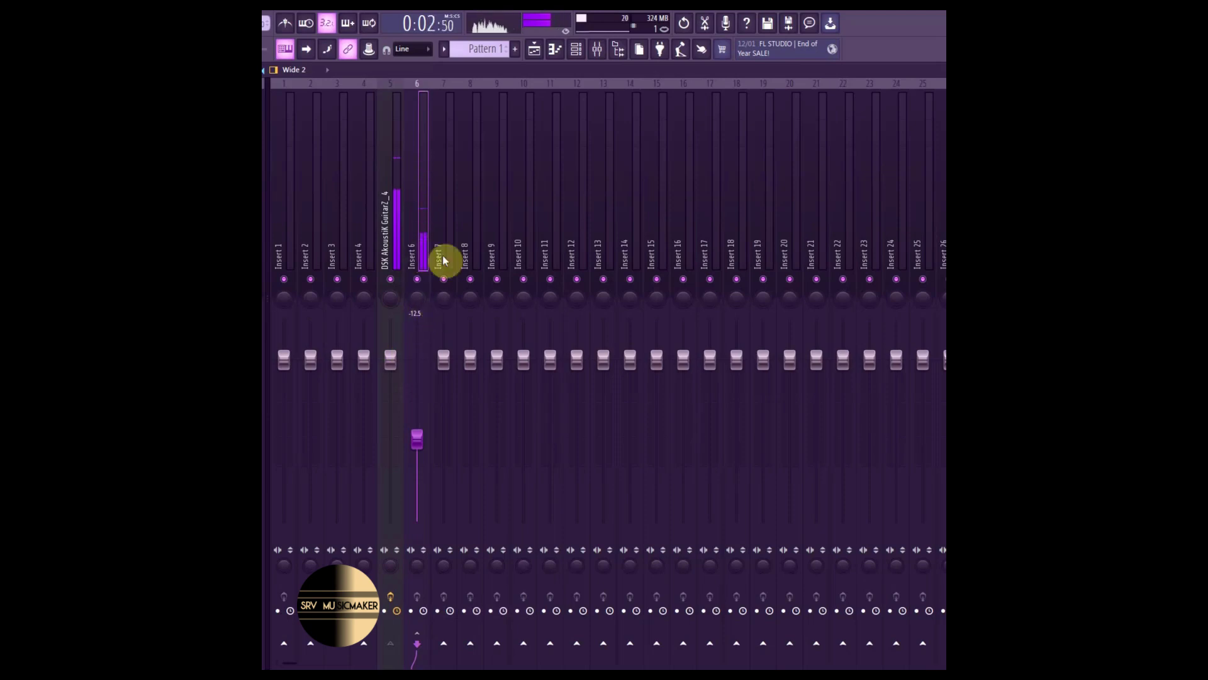
# Load TAL Reverb II Plugin_4 on insert 6 and set its wet level to -6.2 dB and low frequency to 687 Hz.
pyautogui.click(941, 164)
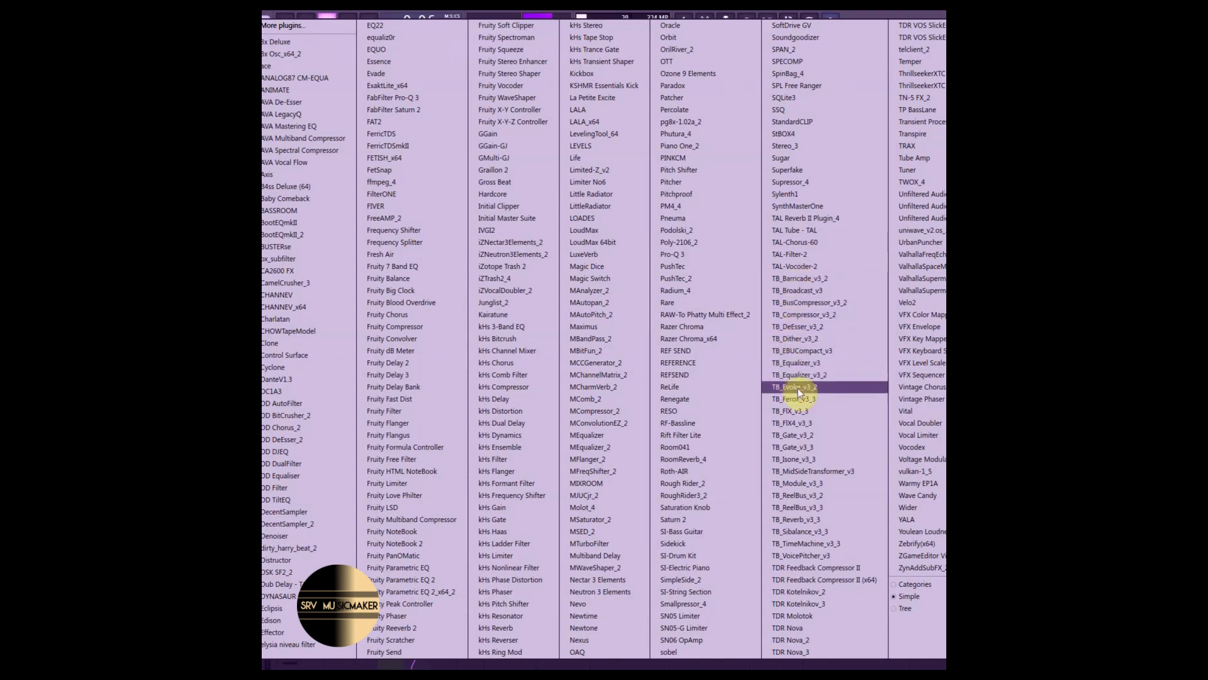
pyautogui.click(811, 218)
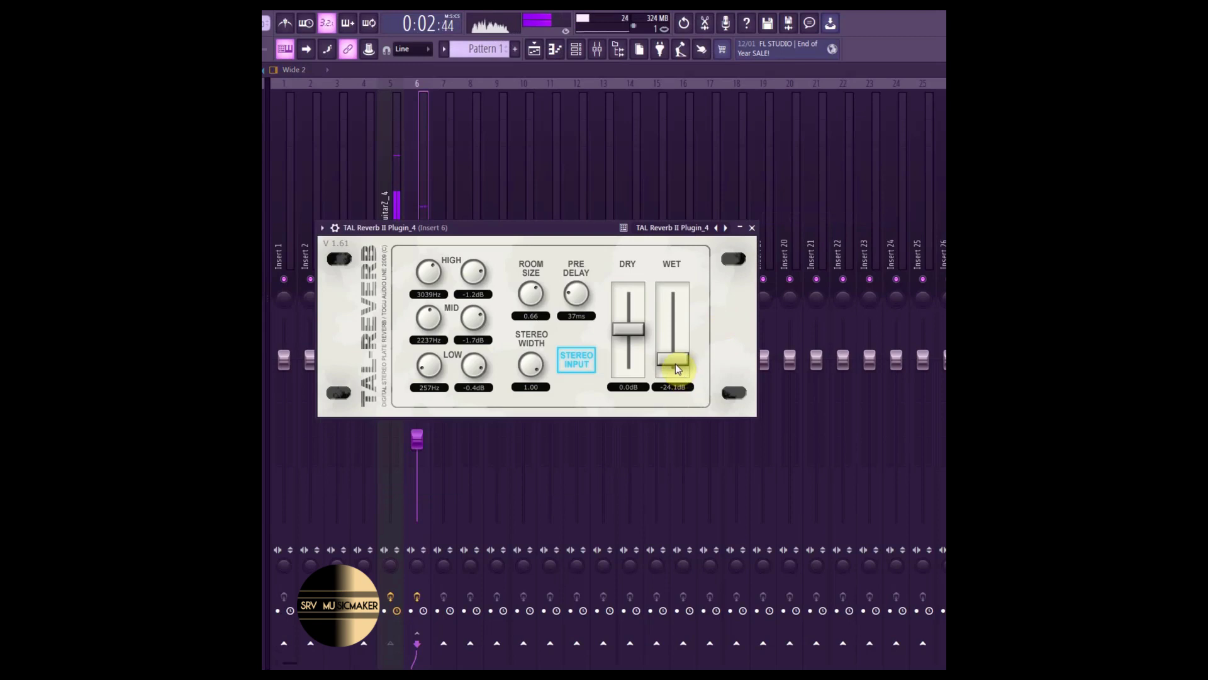
pyautogui.moveTo(677, 363); pyautogui.dragTo(600, 326)
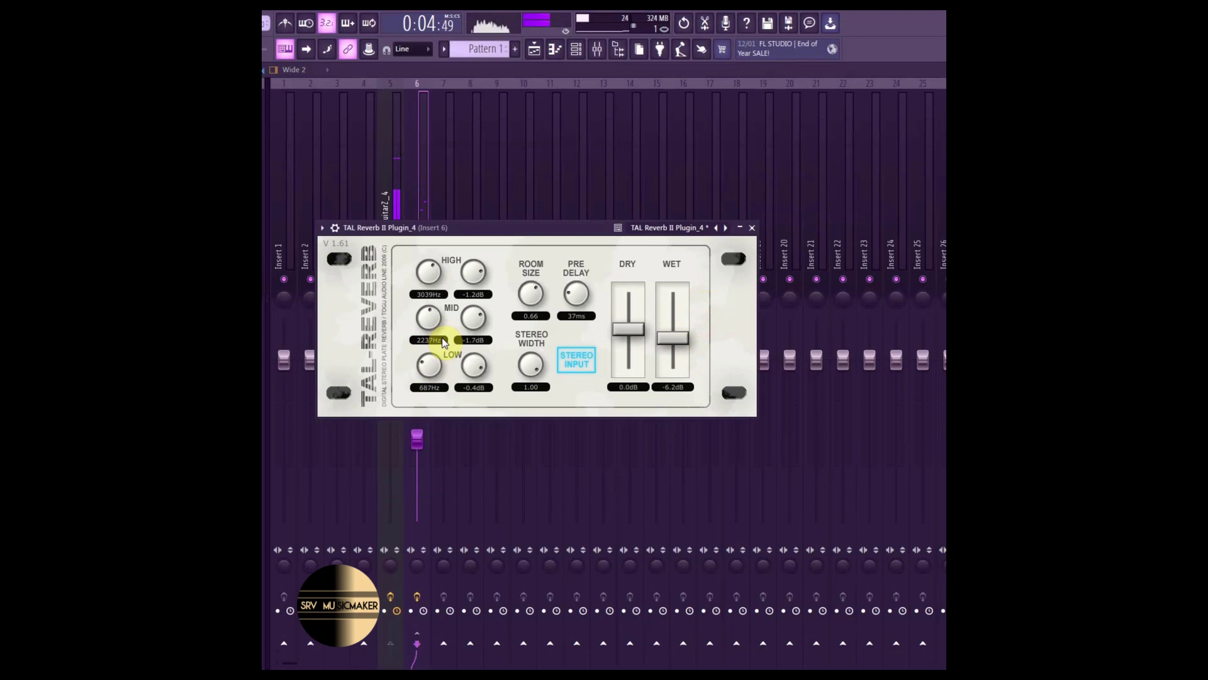
pyautogui.click(752, 228)
# Add Fruity Delay 2 to insert 6 alongside the reverb and adjust the delay slot's mix level.
pyautogui.click(387, 214)
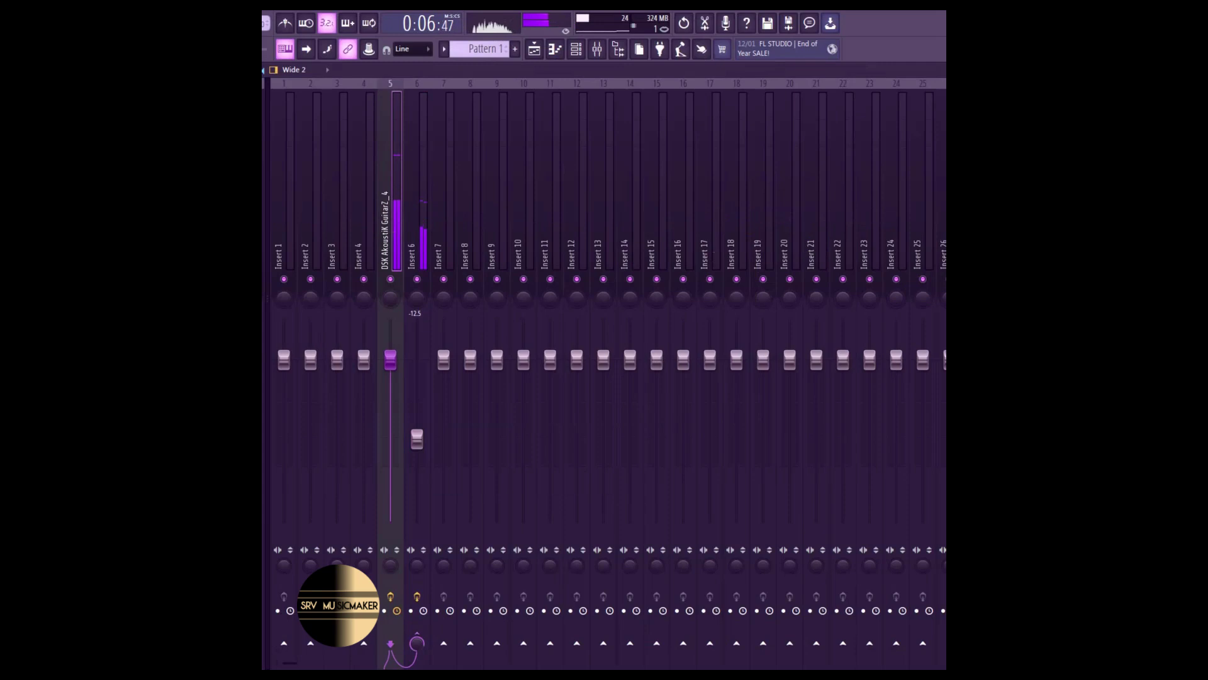
pyautogui.click(423, 226)
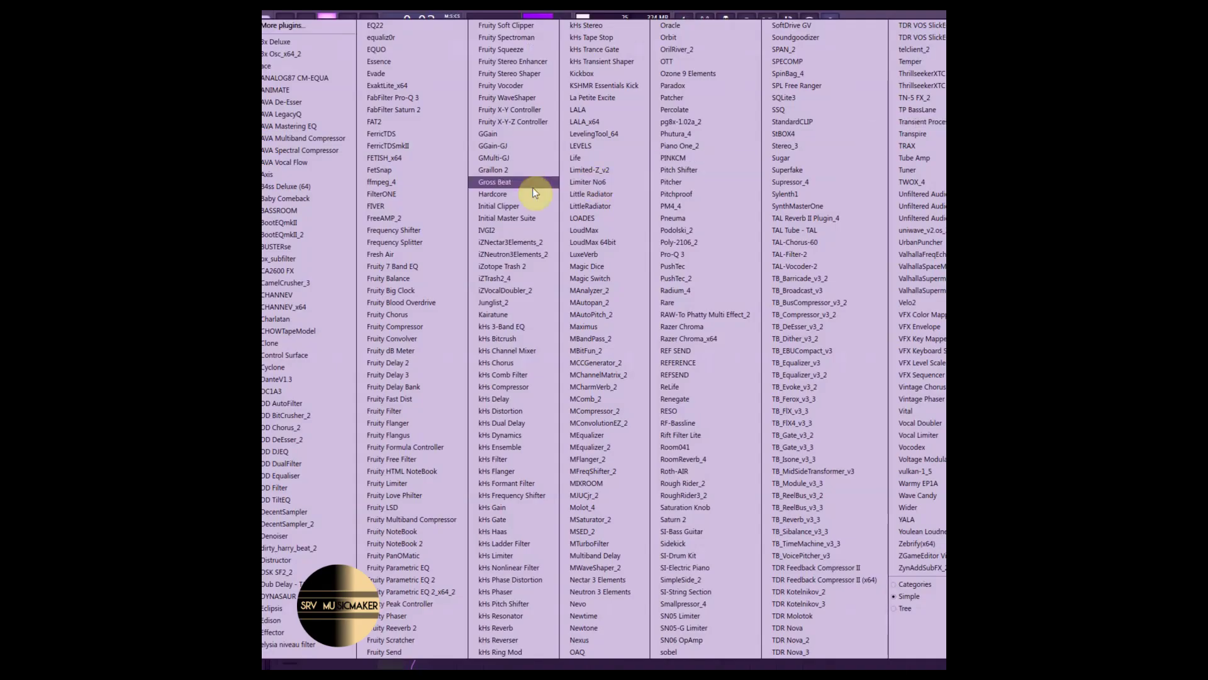
pyautogui.click(410, 364)
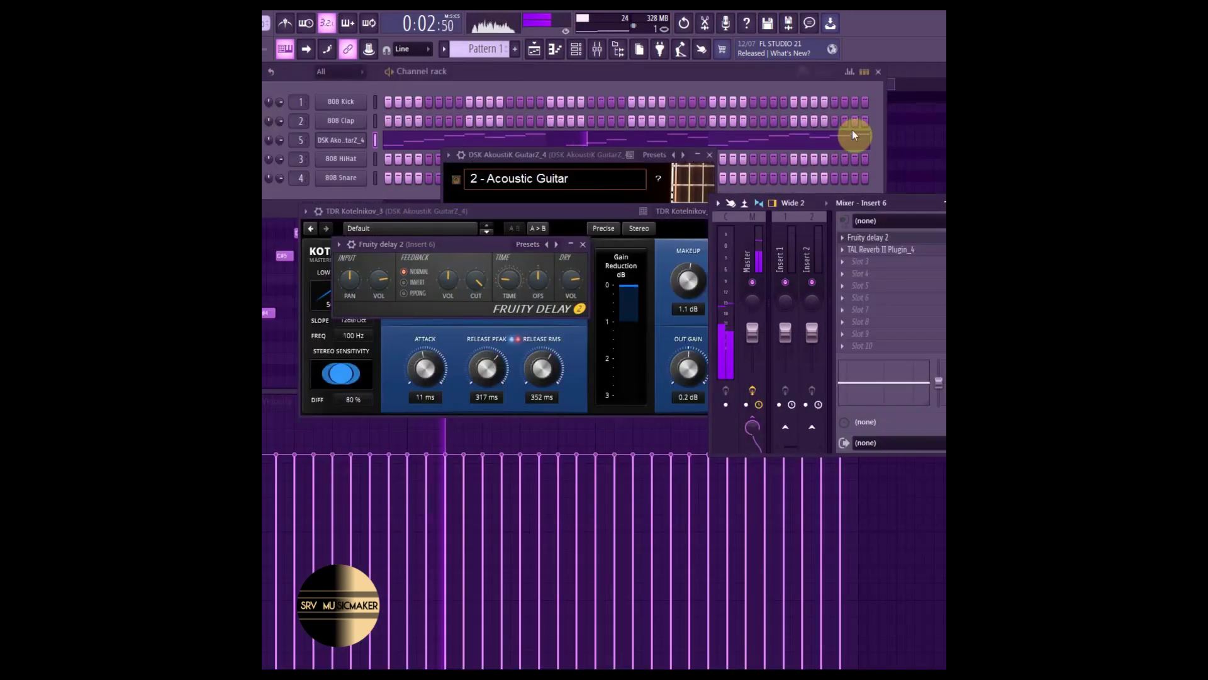
pyautogui.moveTo(734, 157); pyautogui.dragTo(686, 135)
pyautogui.moveTo(791, 181); pyautogui.dragTo(791, 195)
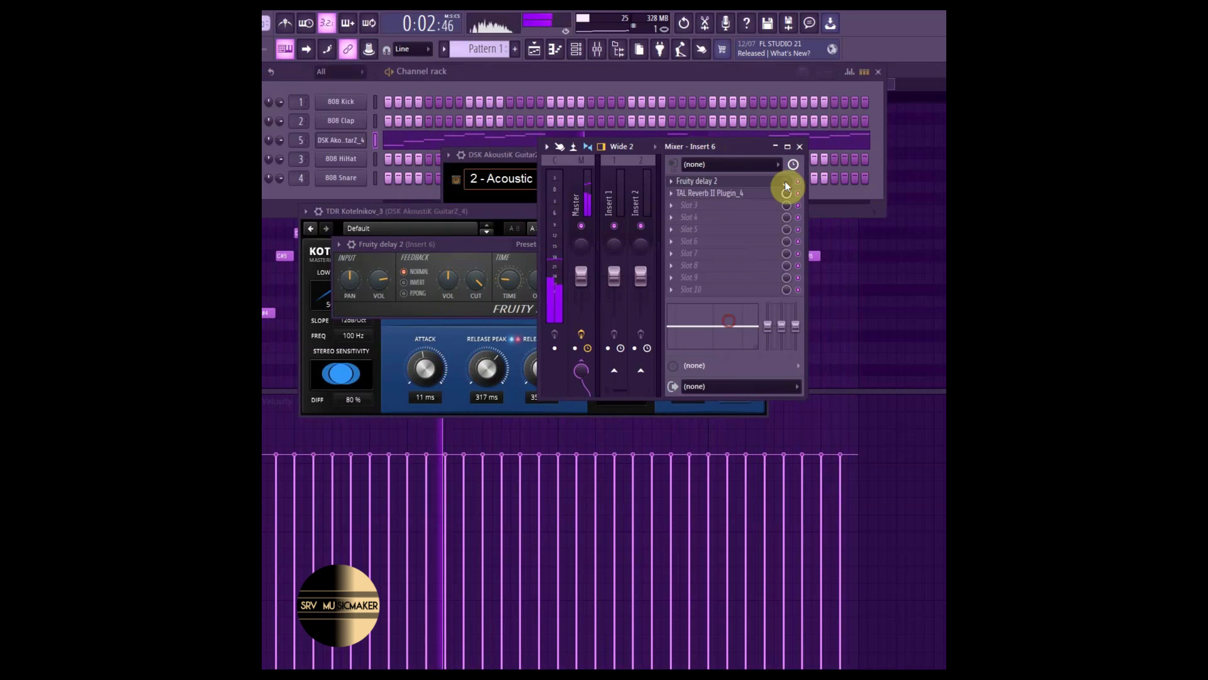
pyautogui.click(511, 80)
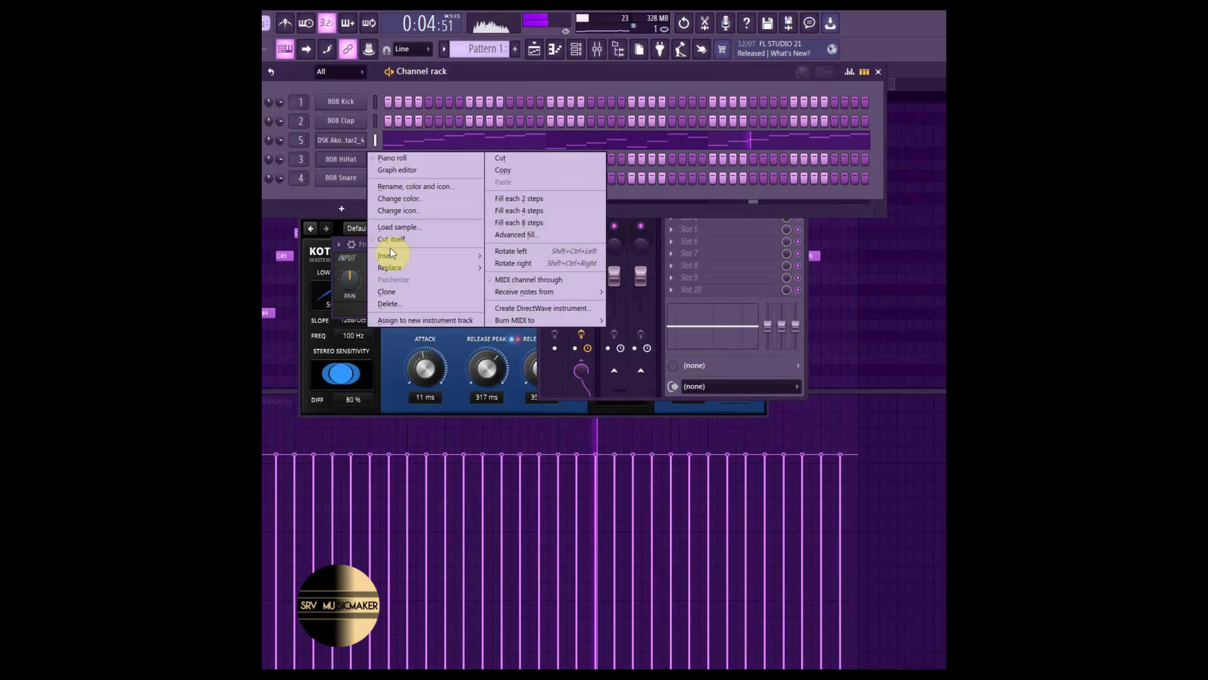
pyautogui.moveTo(387, 256)
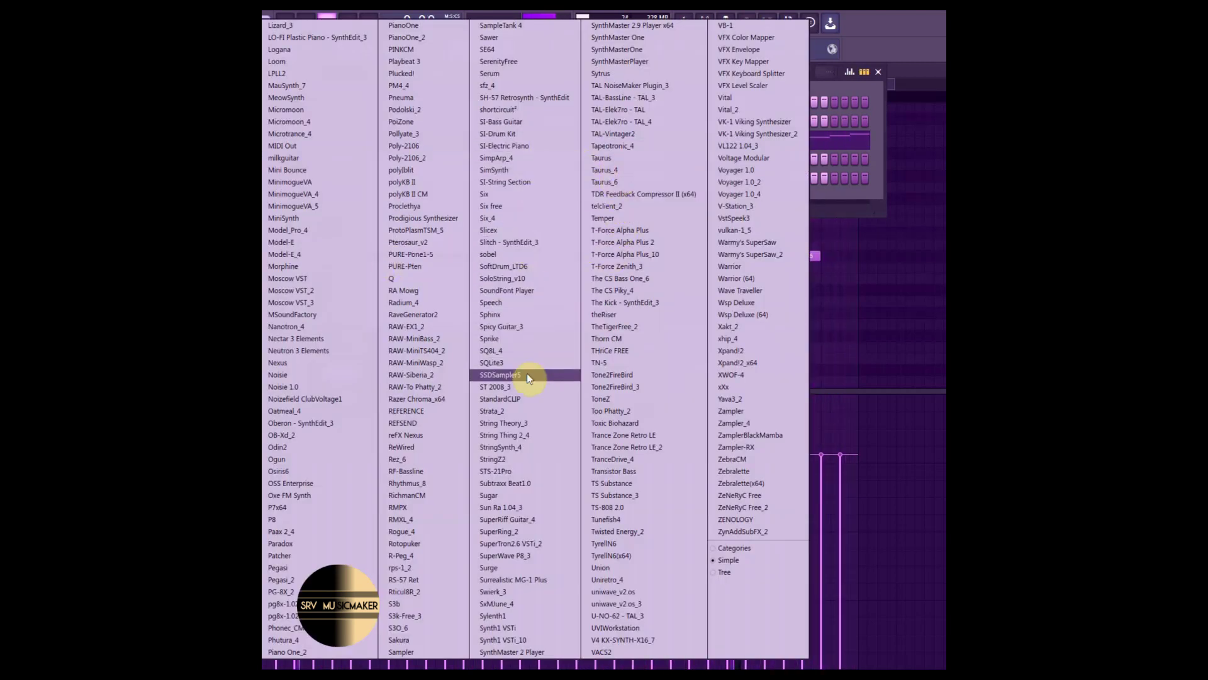
pyautogui.click(856, 87)
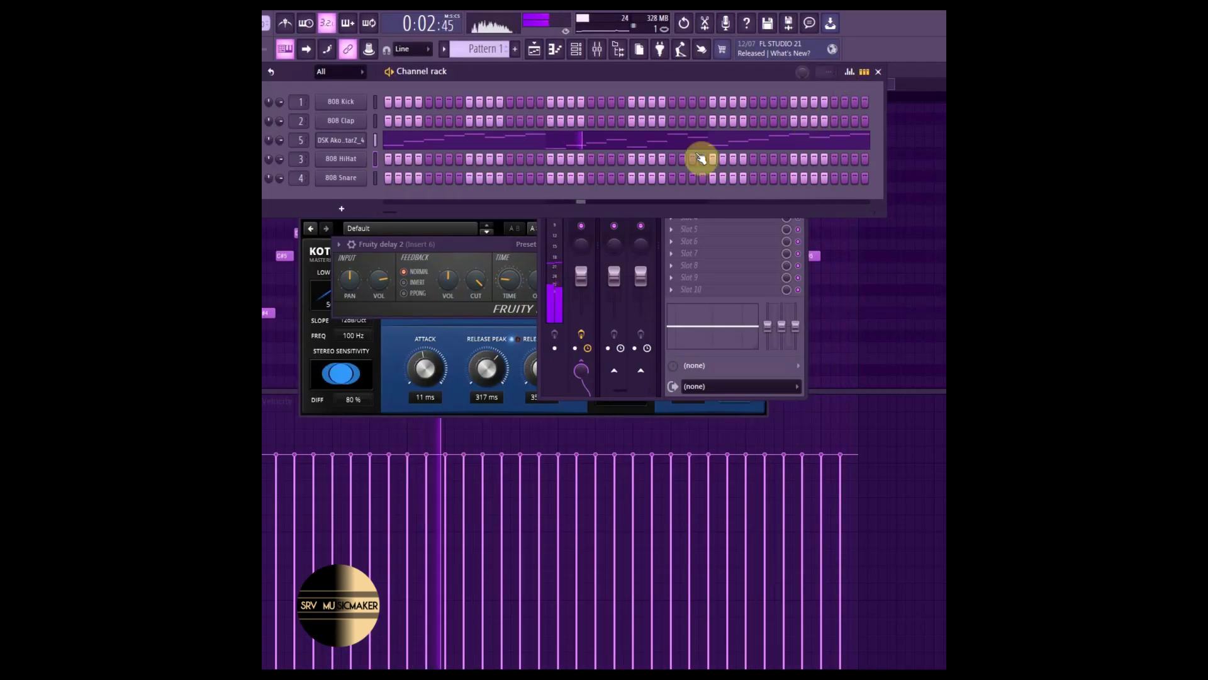
pyautogui.click(335, 142)
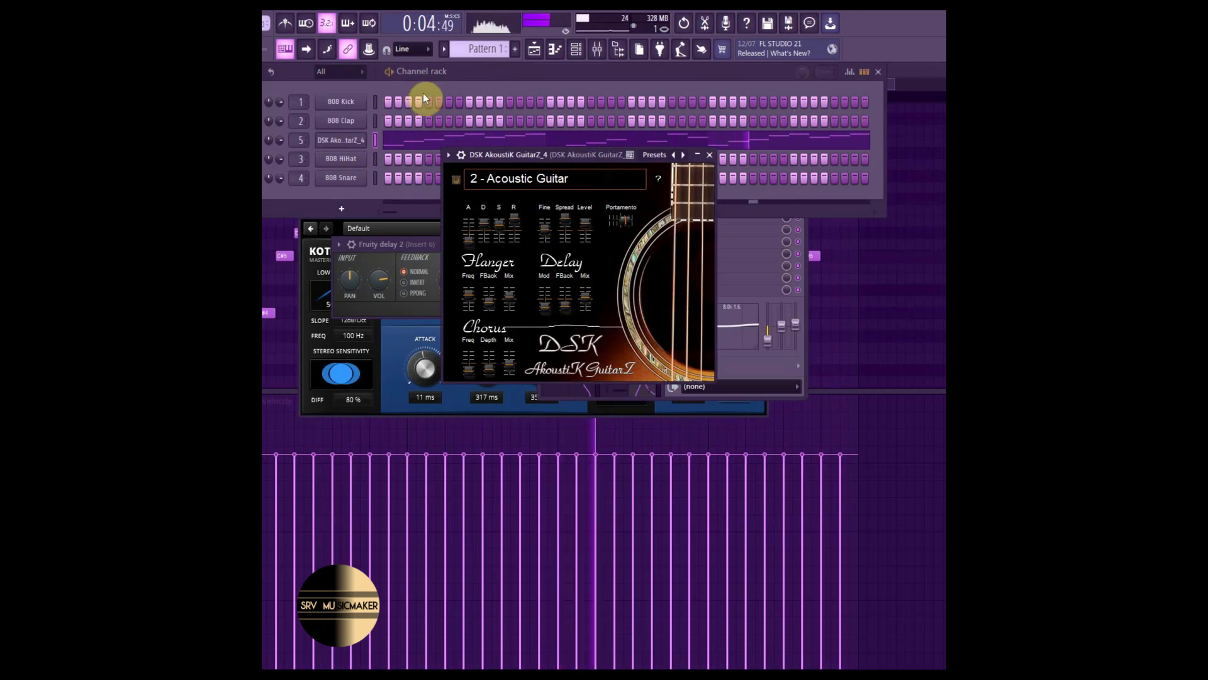
# Switch to Pattern 2 and program the 808 Kick on steps 1 and 7 and the 808 Snare on step 9.
pyautogui.click(481, 87)
pyautogui.scroll(-1, 483, 49)
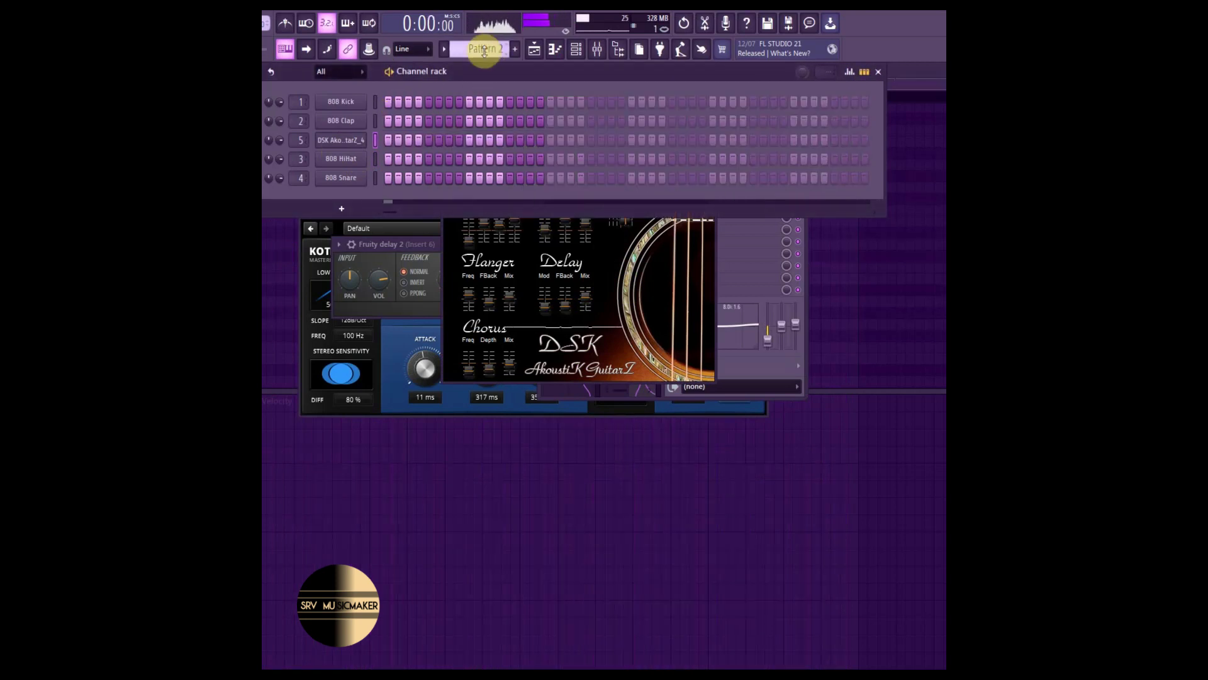
pyautogui.click(387, 103)
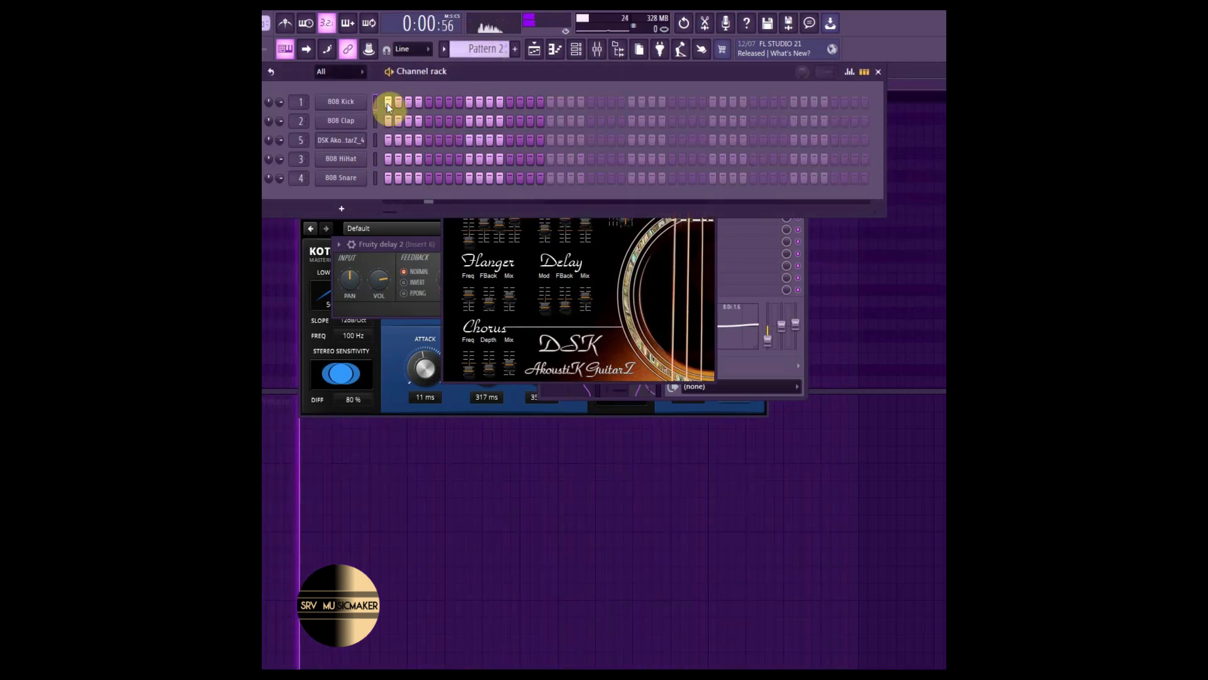
pyautogui.click(440, 102)
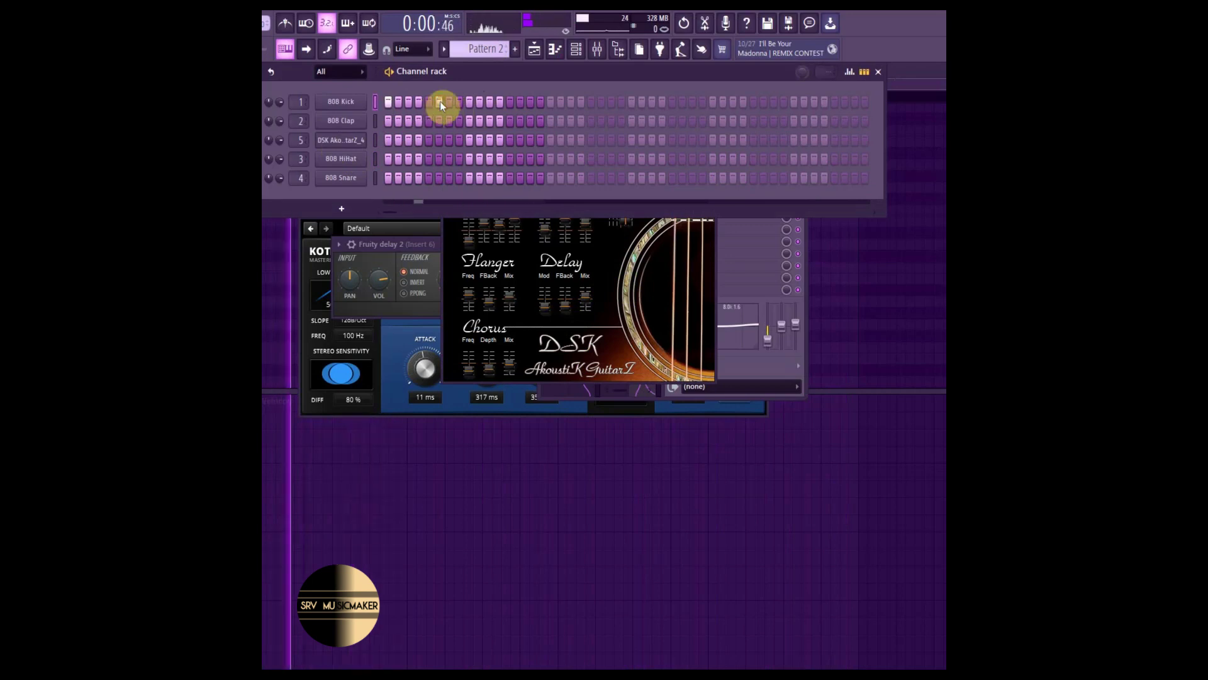
pyautogui.click(440, 100)
pyautogui.click(451, 101)
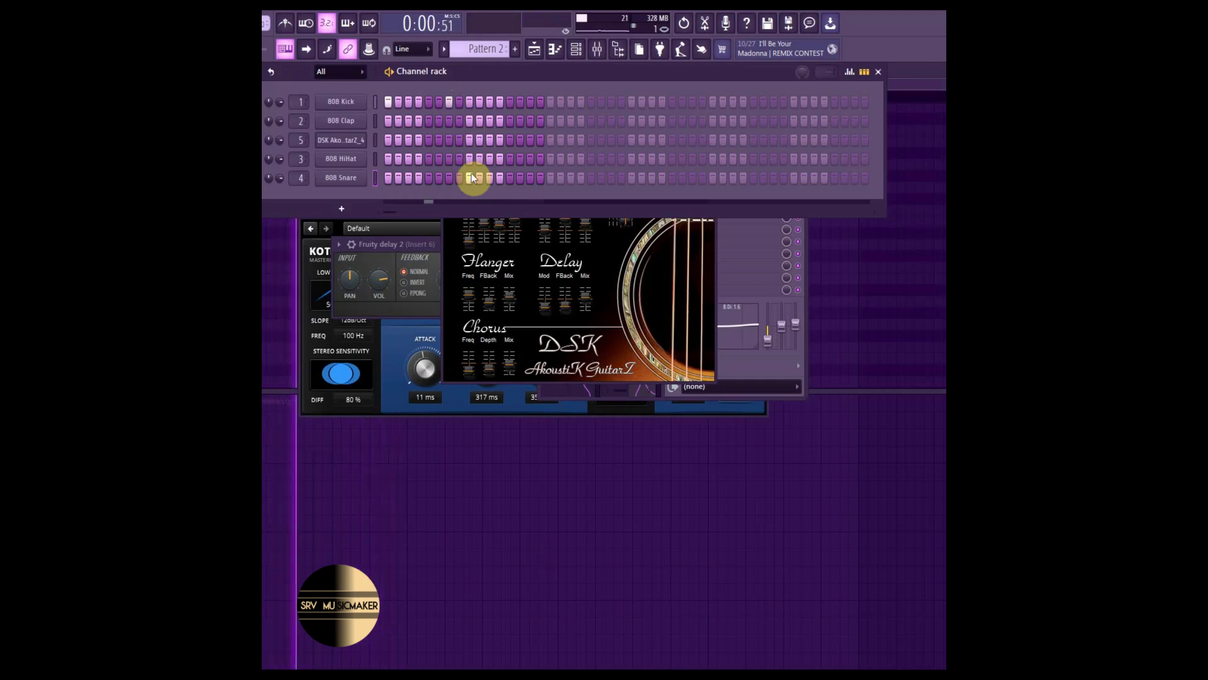
# Program the 808 HiHat in Pattern 2 on steps 3, 7, 11 and 15.
pyautogui.click(409, 159)
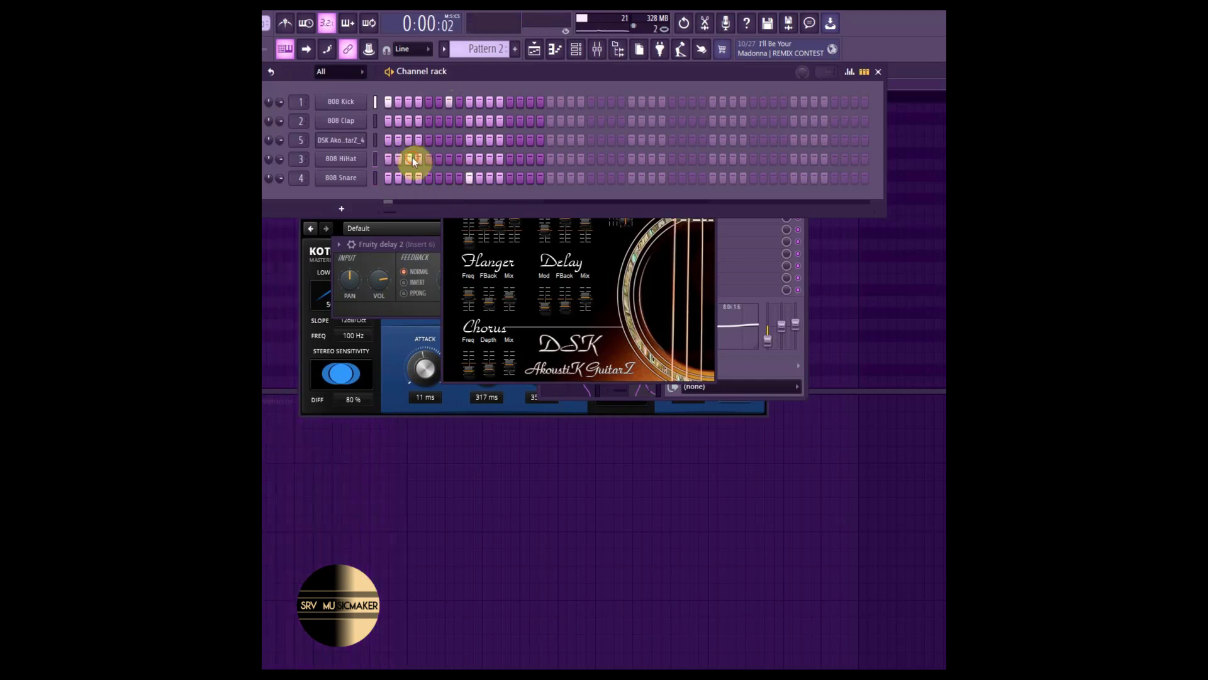
pyautogui.click(447, 158)
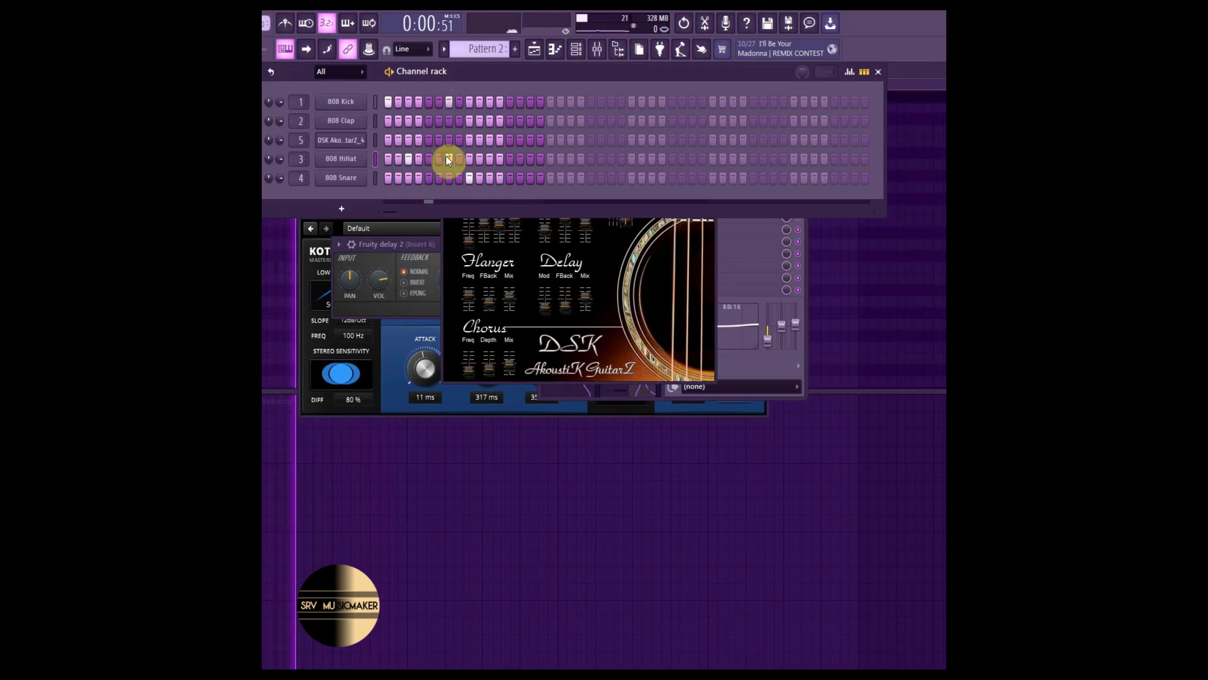
pyautogui.click(491, 157)
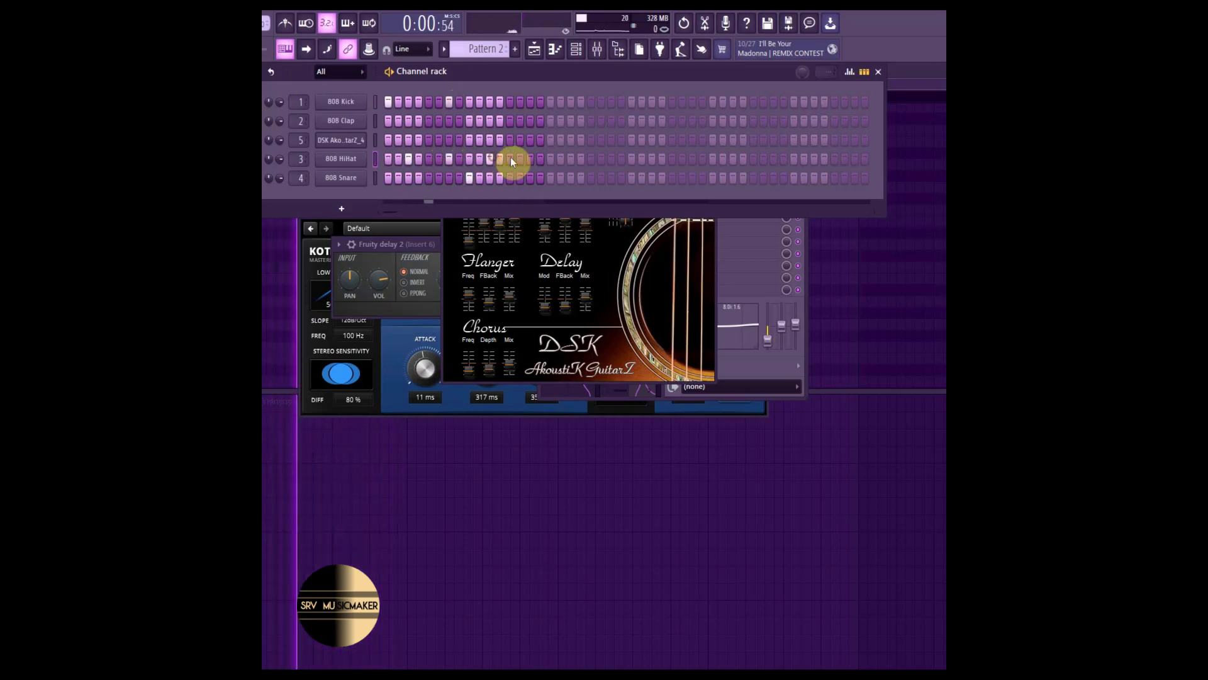
pyautogui.click(530, 159)
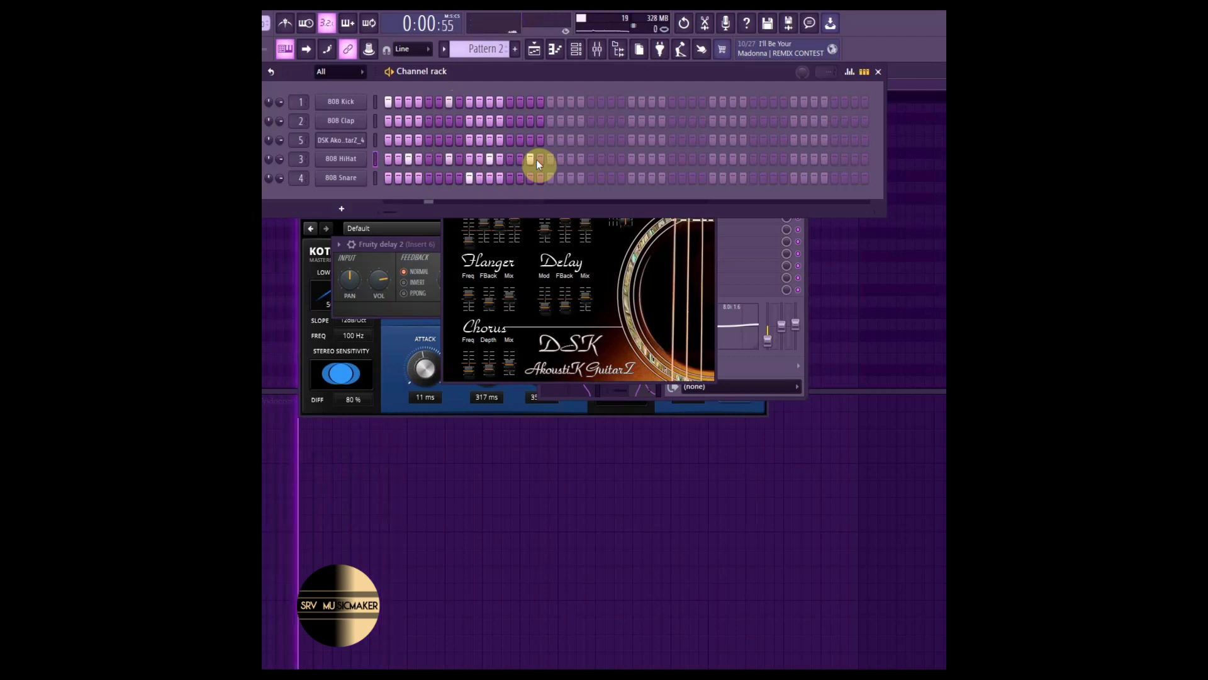
# Place four Pattern 2 clips on playlist Track 1 and one Pattern 1 clip on Track 2, all starting from bar 1, and play the arrangement.
pyautogui.click(534, 49)
pyautogui.click(390, 124)
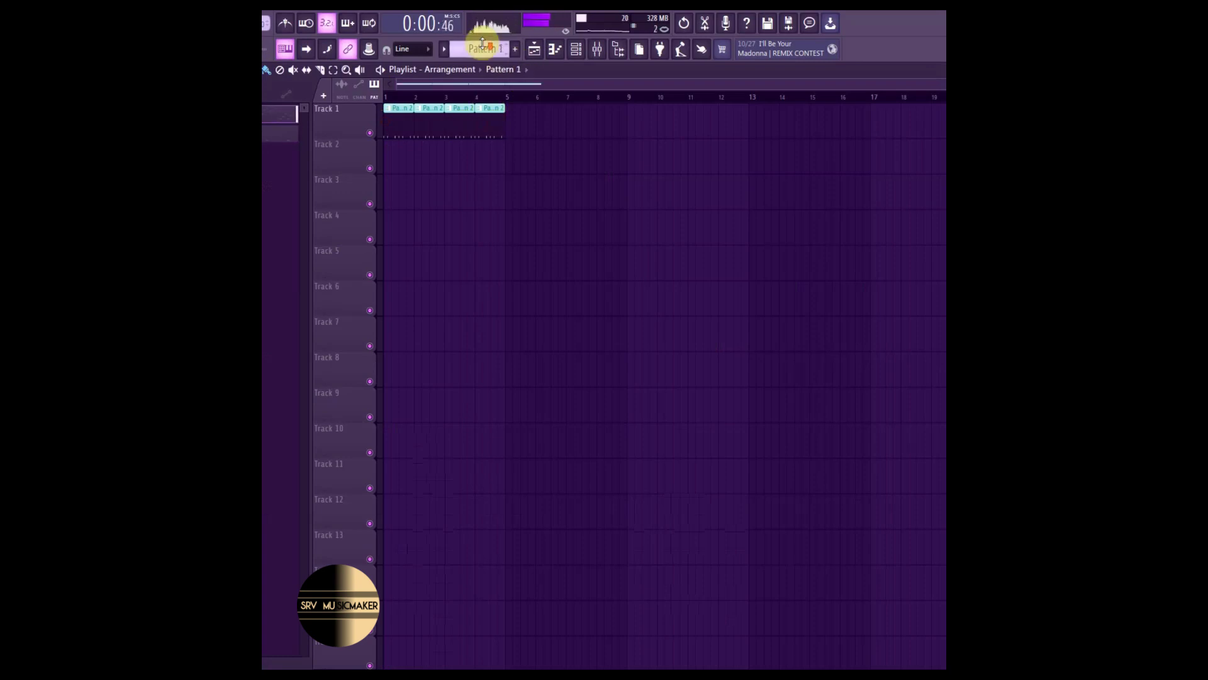
pyautogui.click(552, 163)
pyautogui.moveTo(567, 159); pyautogui.dragTo(394, 151)
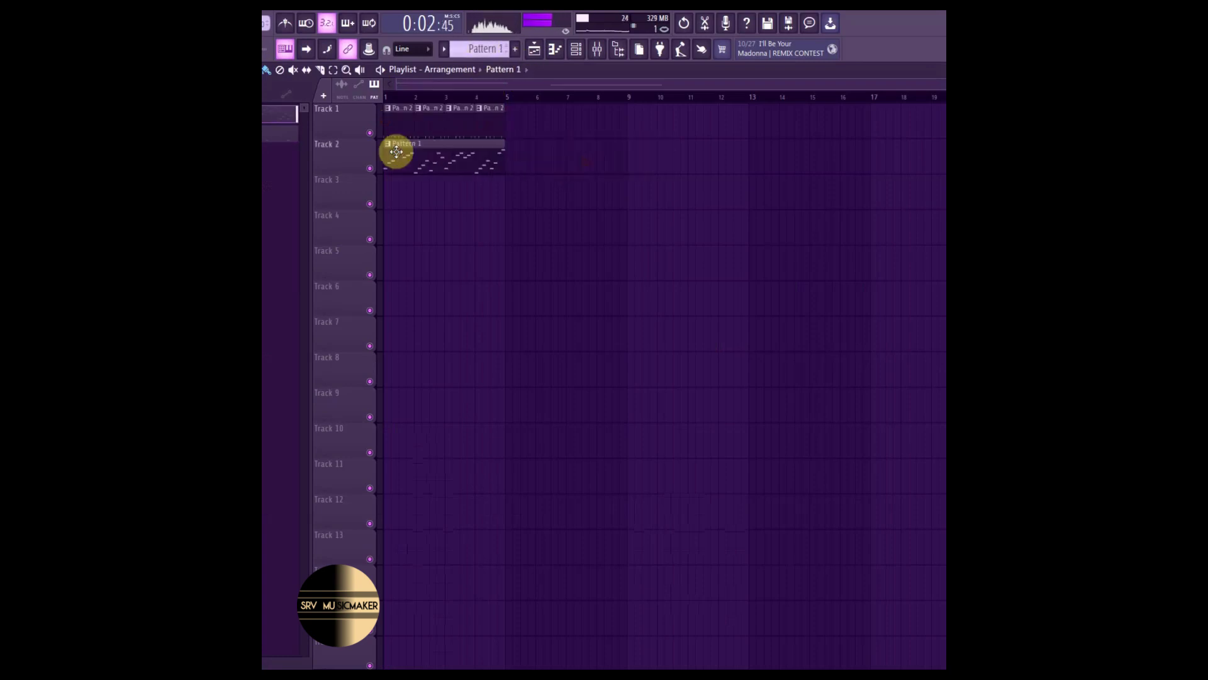
pyautogui.press('space')
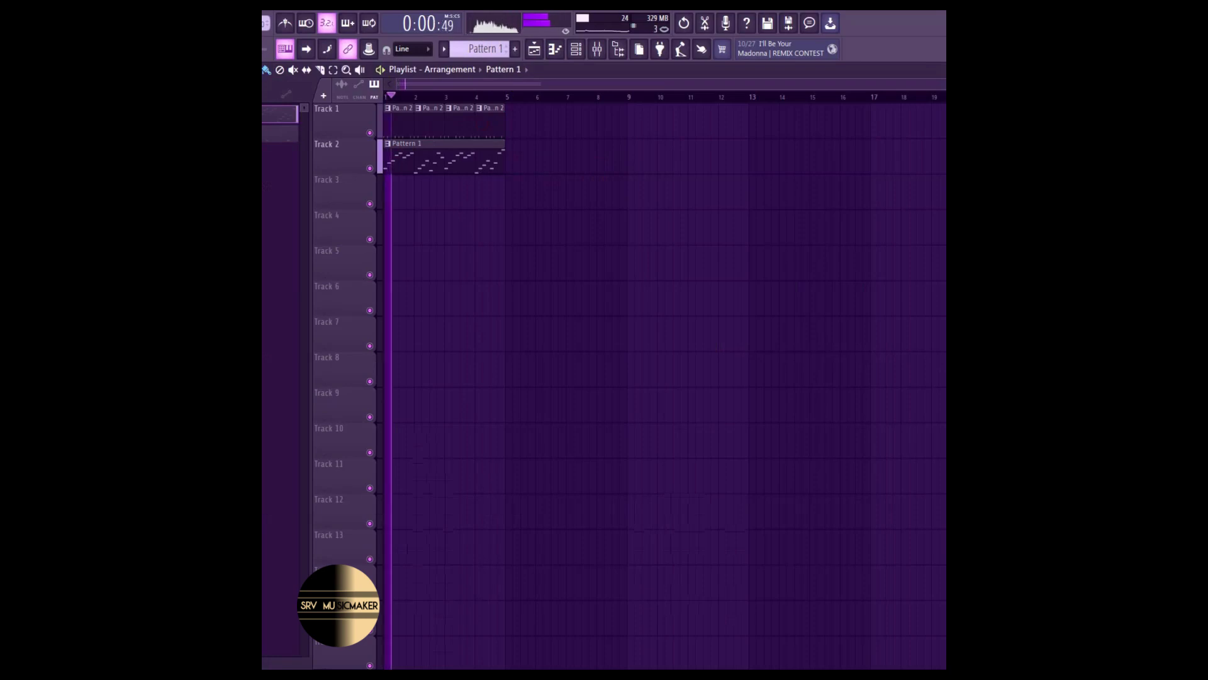
# Load FerricTDSmkII in slot 4 of the DSK AkoustiK GuitarZ mixer track, after Paradox.
pyautogui.click(577, 49)
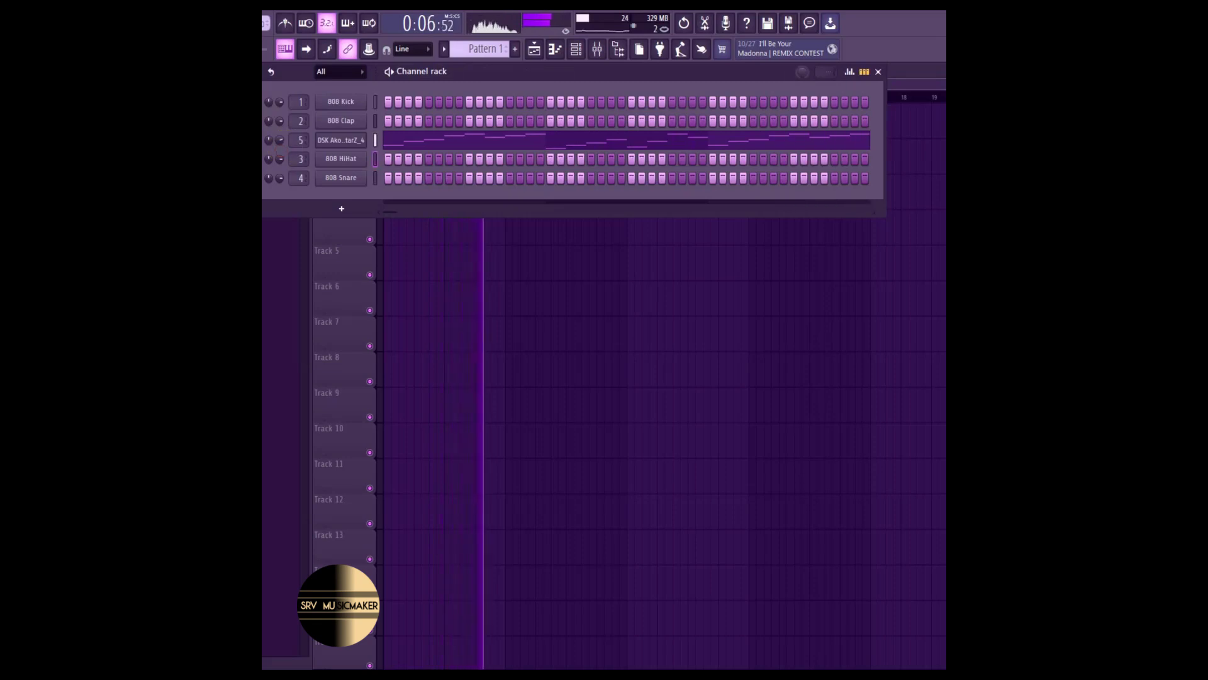
pyautogui.click(337, 134)
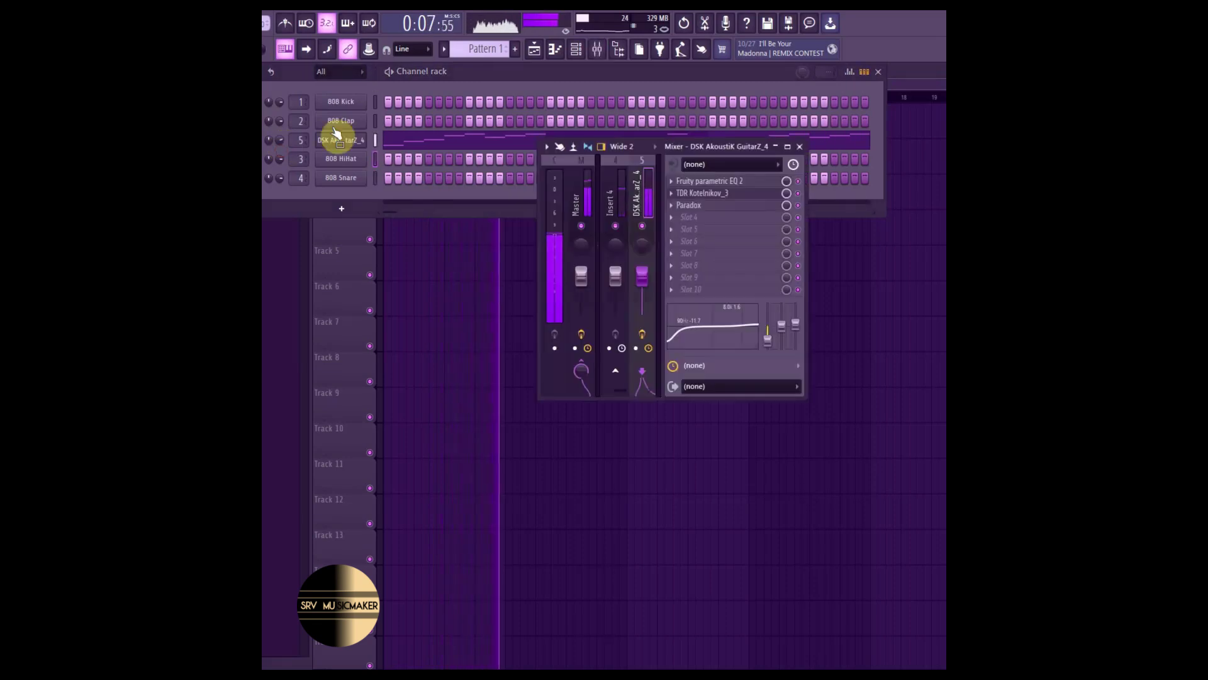
pyautogui.click(680, 222)
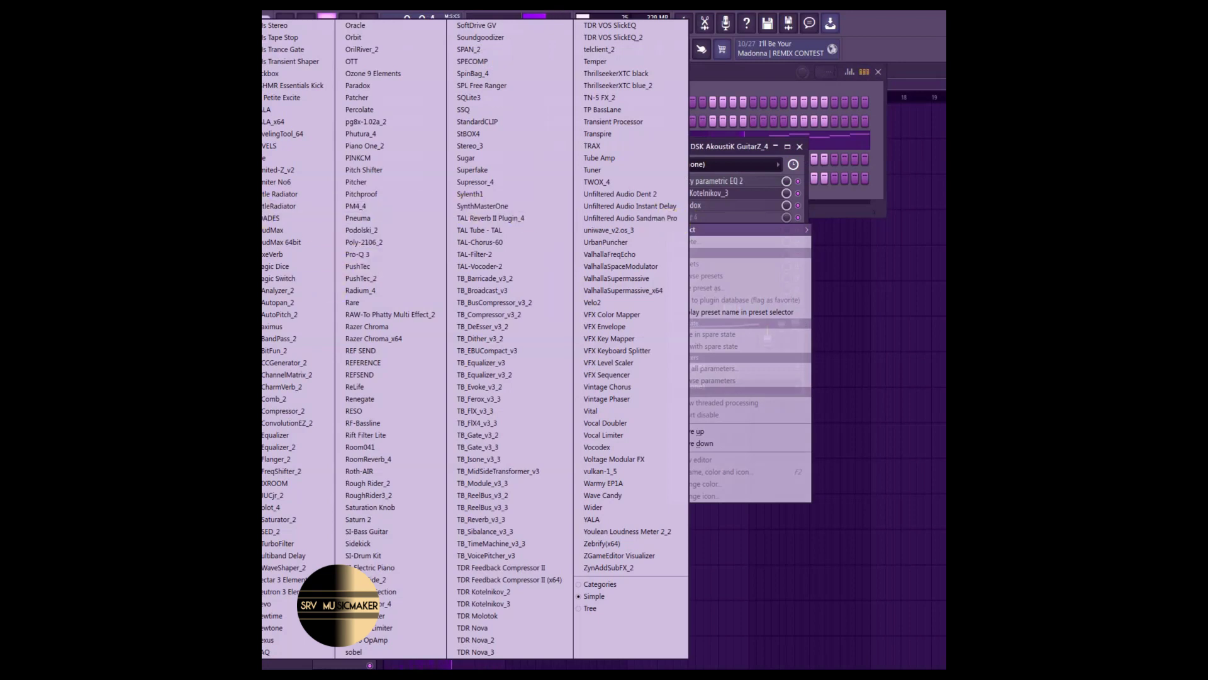
pyautogui.click(488, 260)
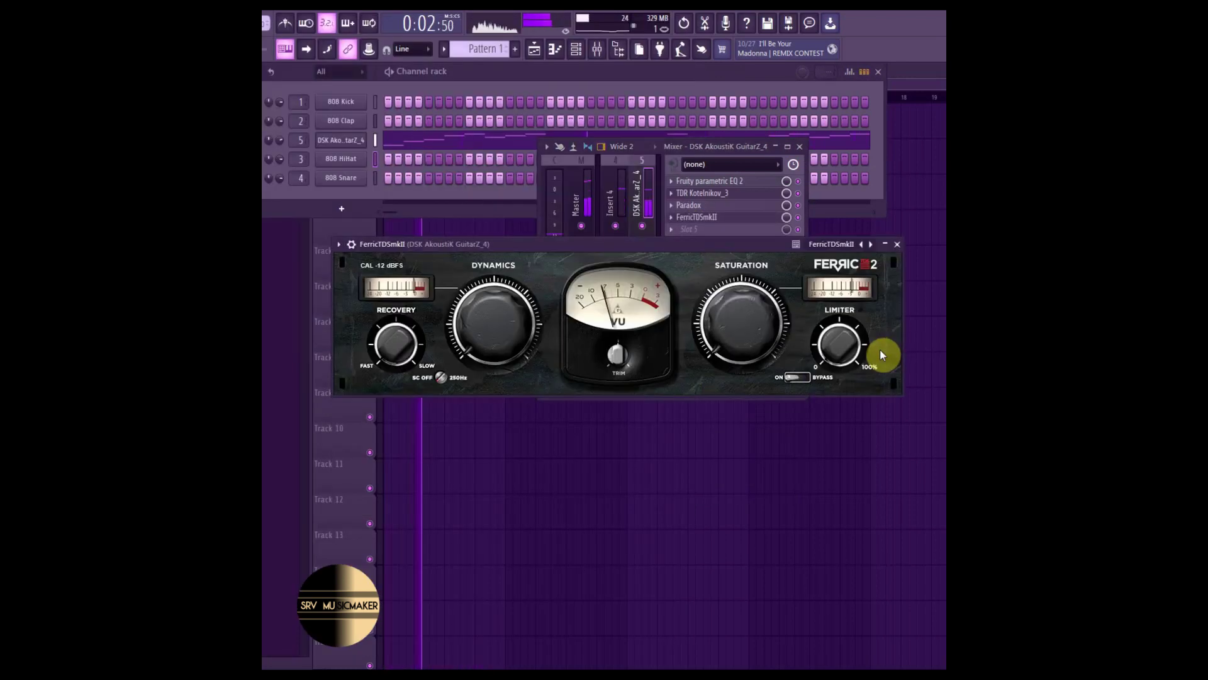
# Adjust the Dynamics, Saturation and Recovery settings of FerricTDSmkII on the guitar track while the arrangement plays.
pyautogui.moveTo(494, 324); pyautogui.dragTo(494, 274)
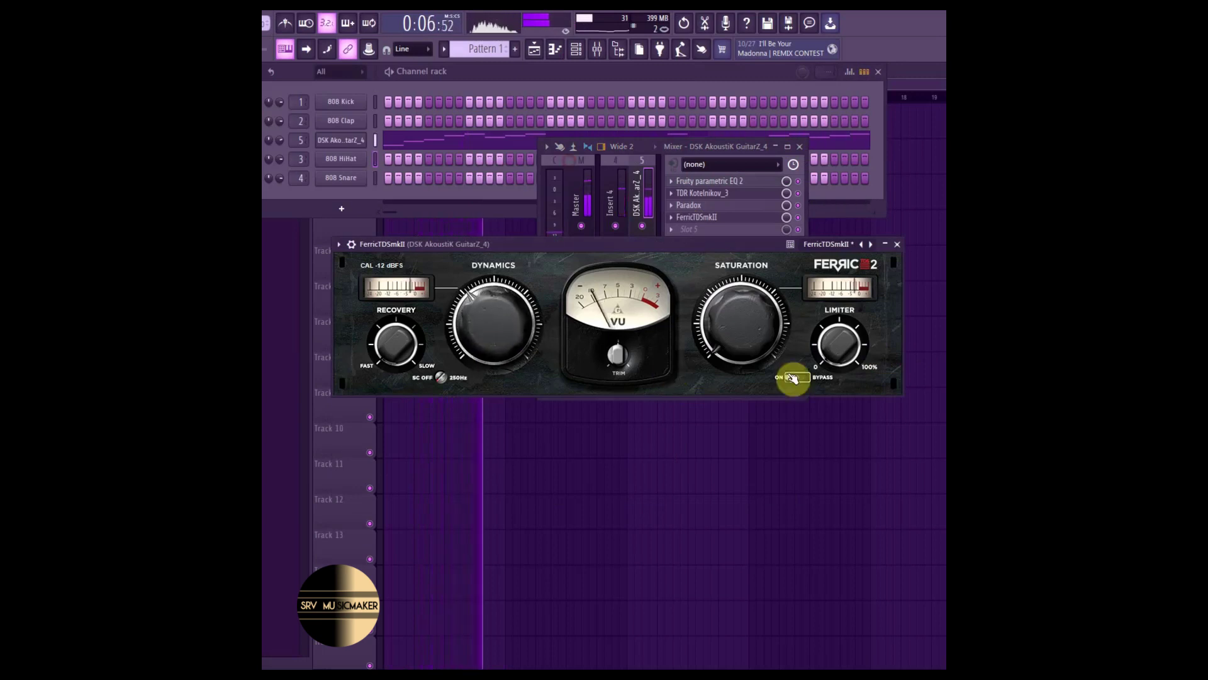
pyautogui.moveTo(735, 349); pyautogui.dragTo(736, 301)
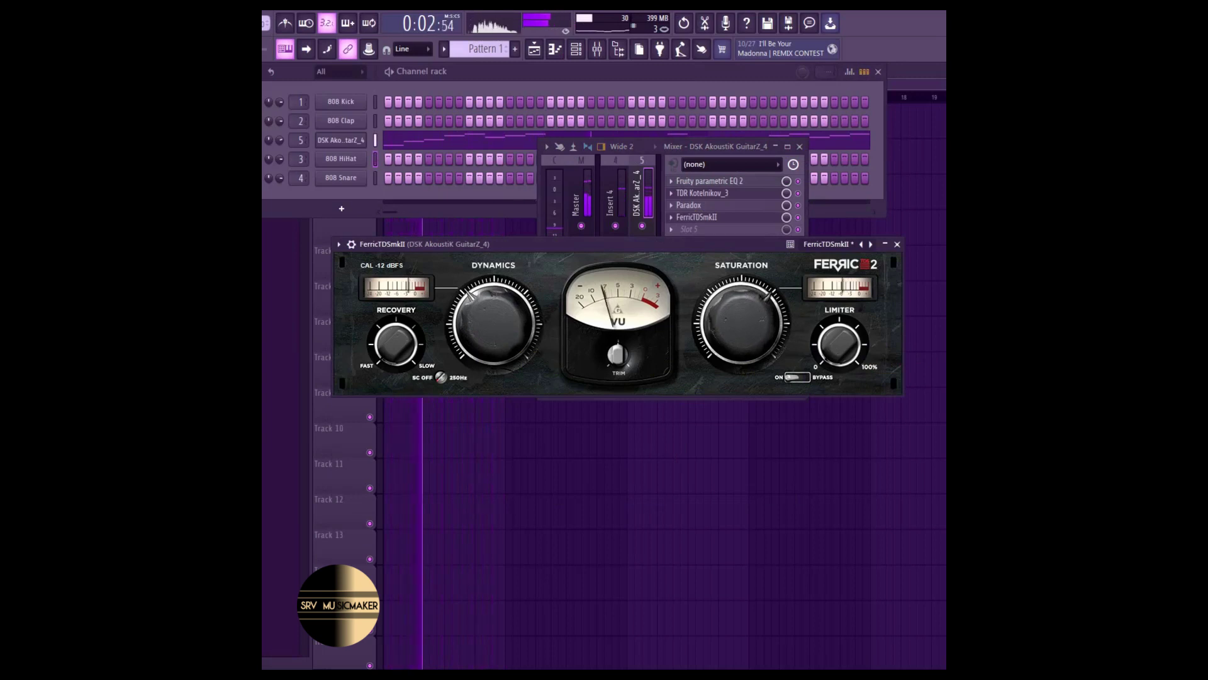
pyautogui.moveTo(735, 301); pyautogui.dragTo(735, 291)
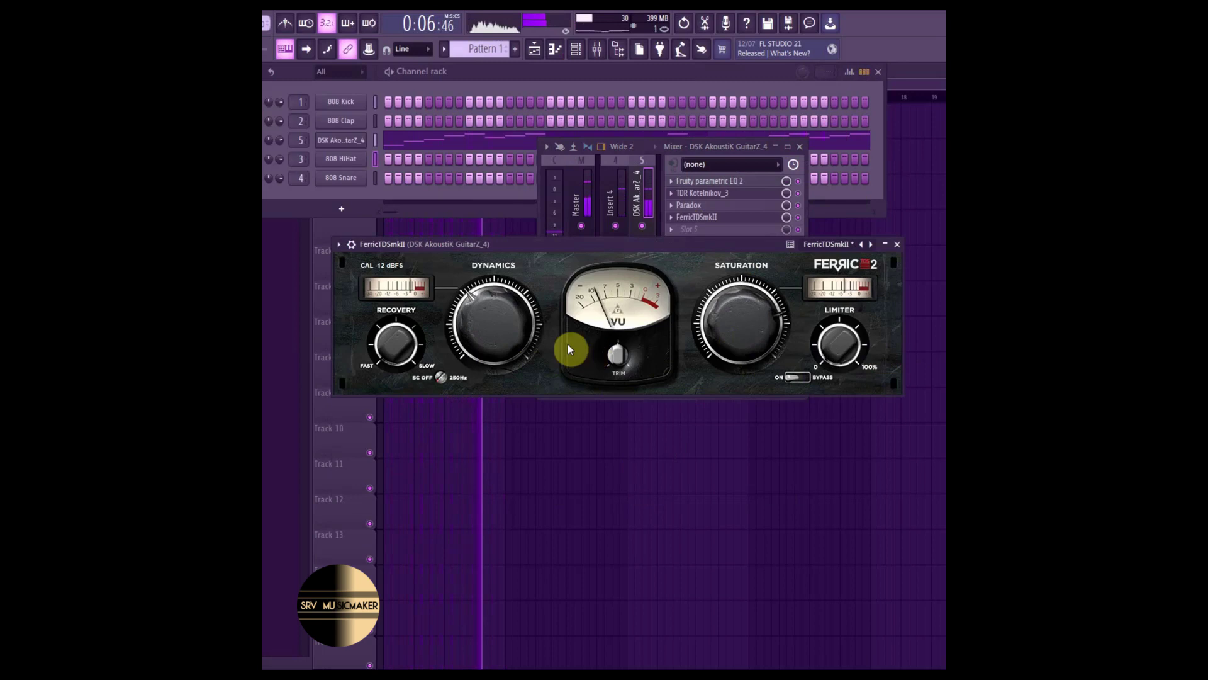
pyautogui.moveTo(512, 337); pyautogui.dragTo(512, 356)
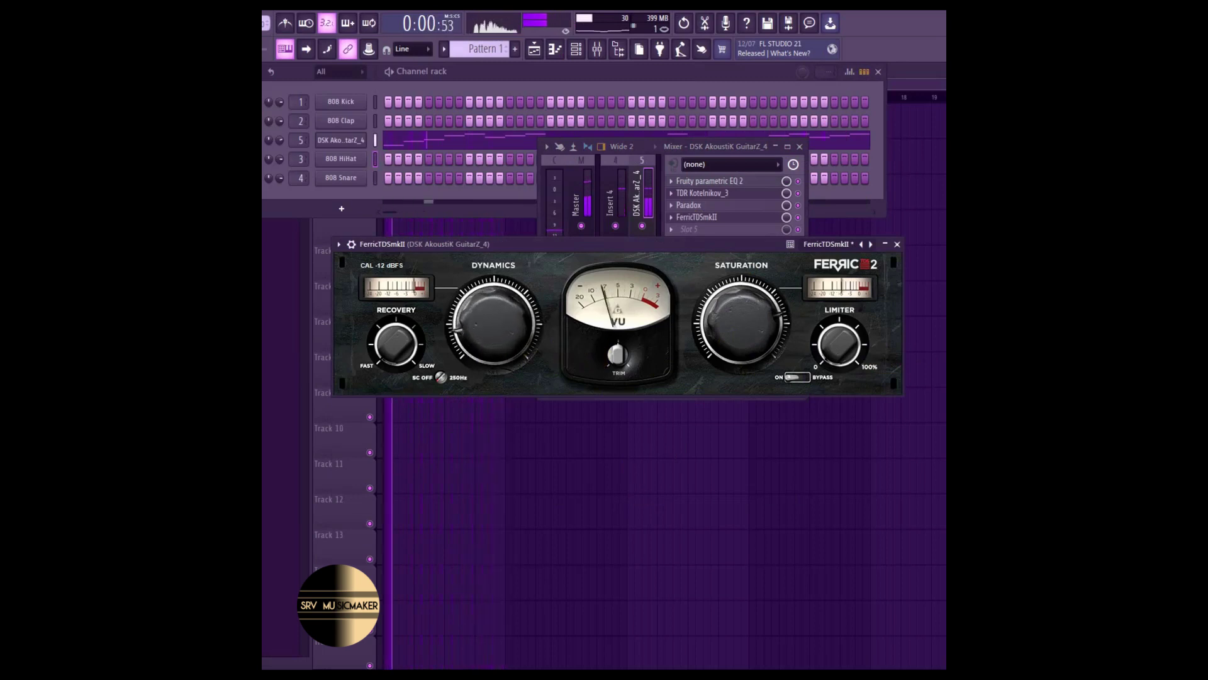
pyautogui.moveTo(386, 357); pyautogui.dragTo(385, 345)
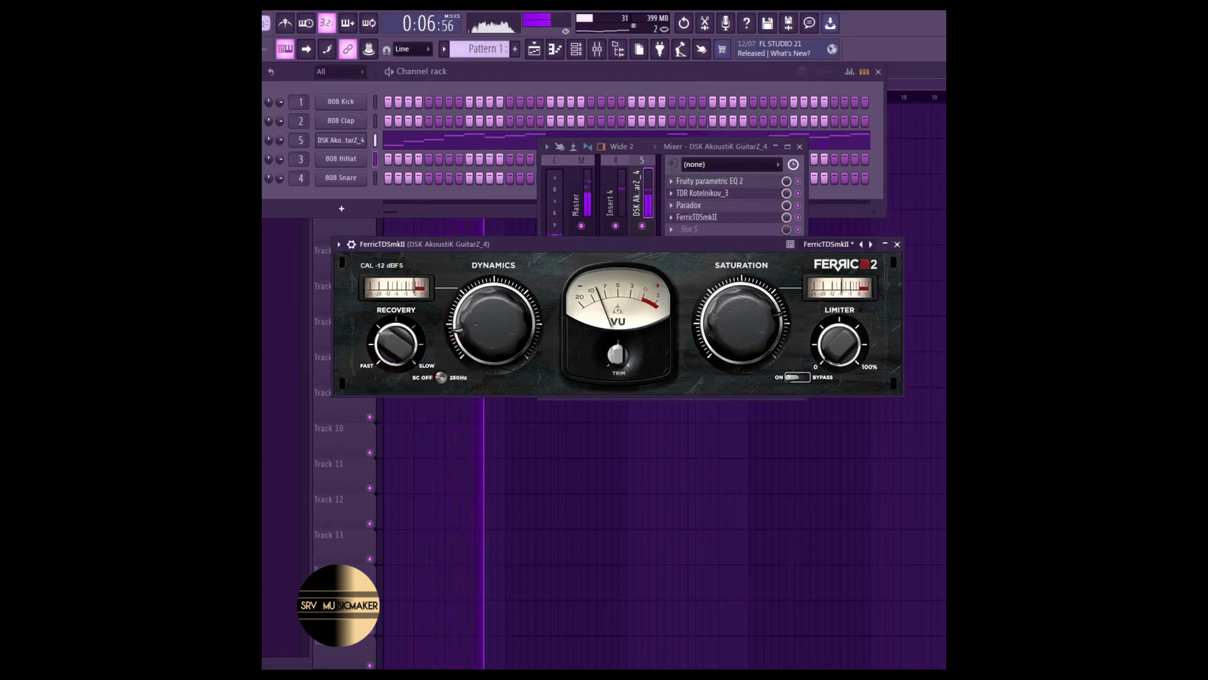
# Compare the guitar with FerricTDSmkII bypassed and active, and close the plugin window.
pyautogui.click(799, 376)
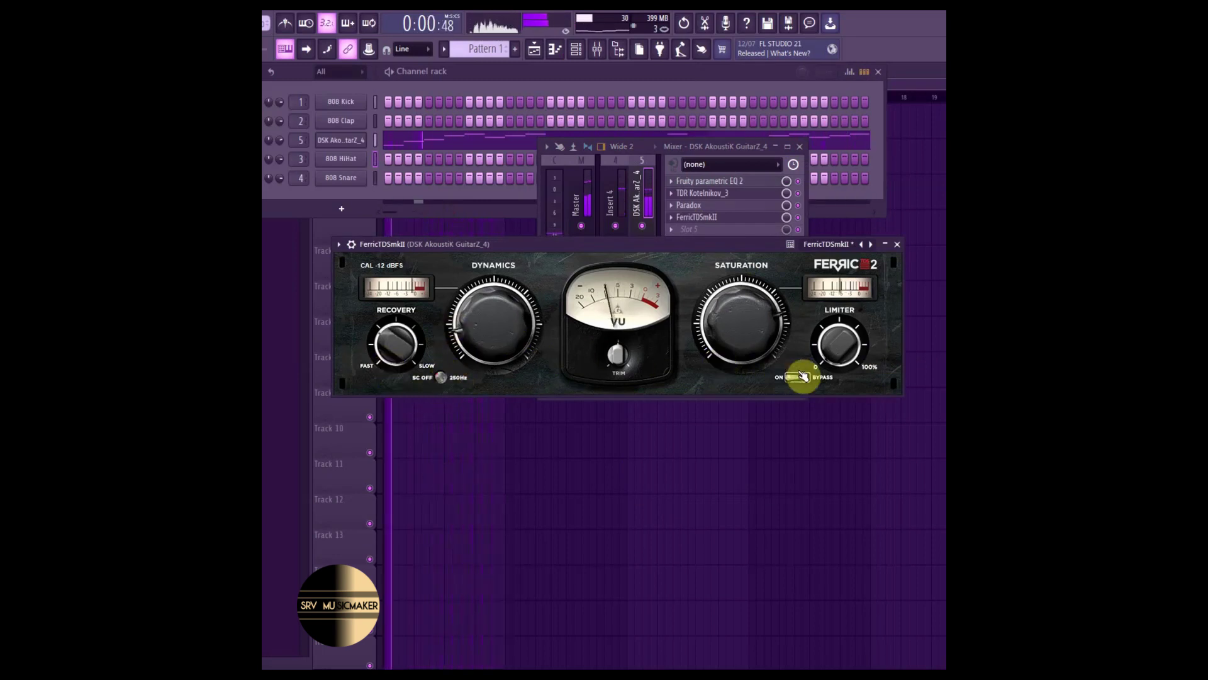
pyautogui.click(844, 353)
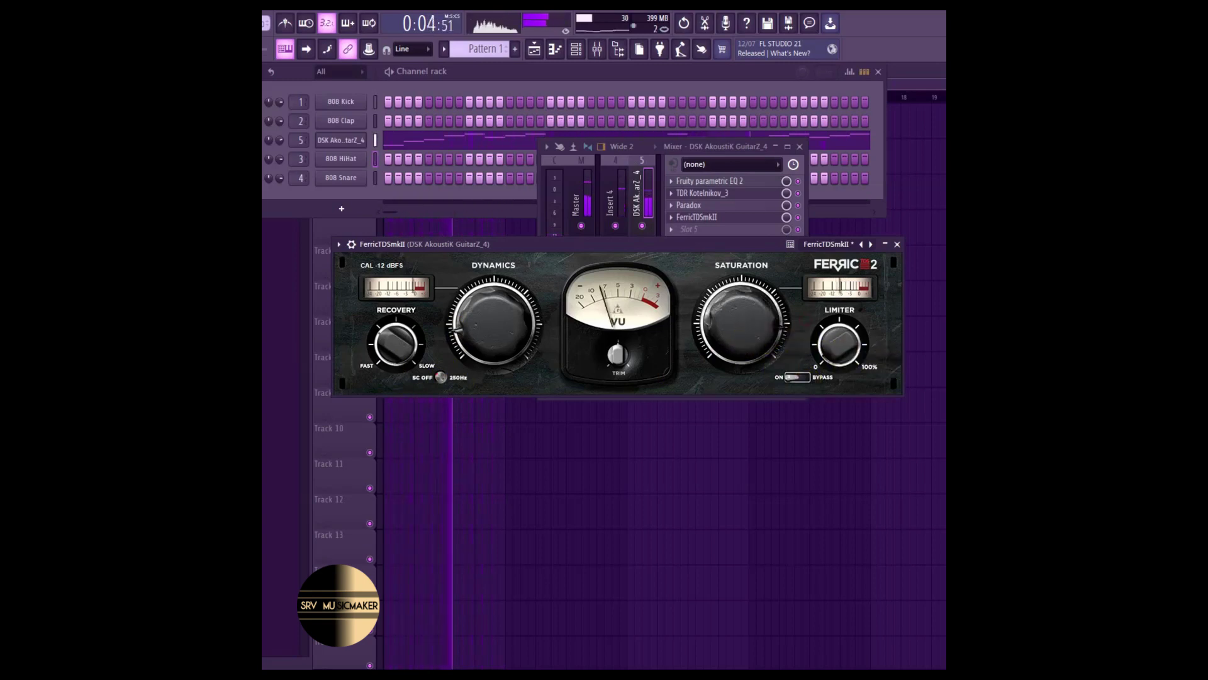
pyautogui.click(805, 220)
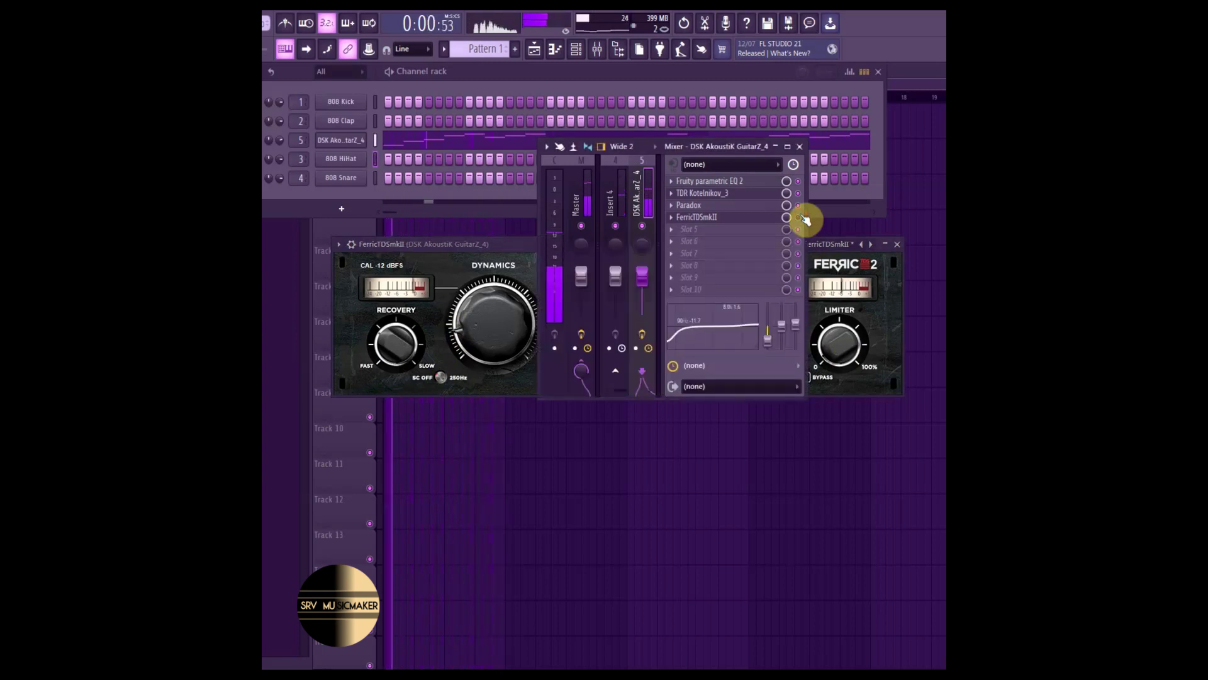
pyautogui.click(513, 245)
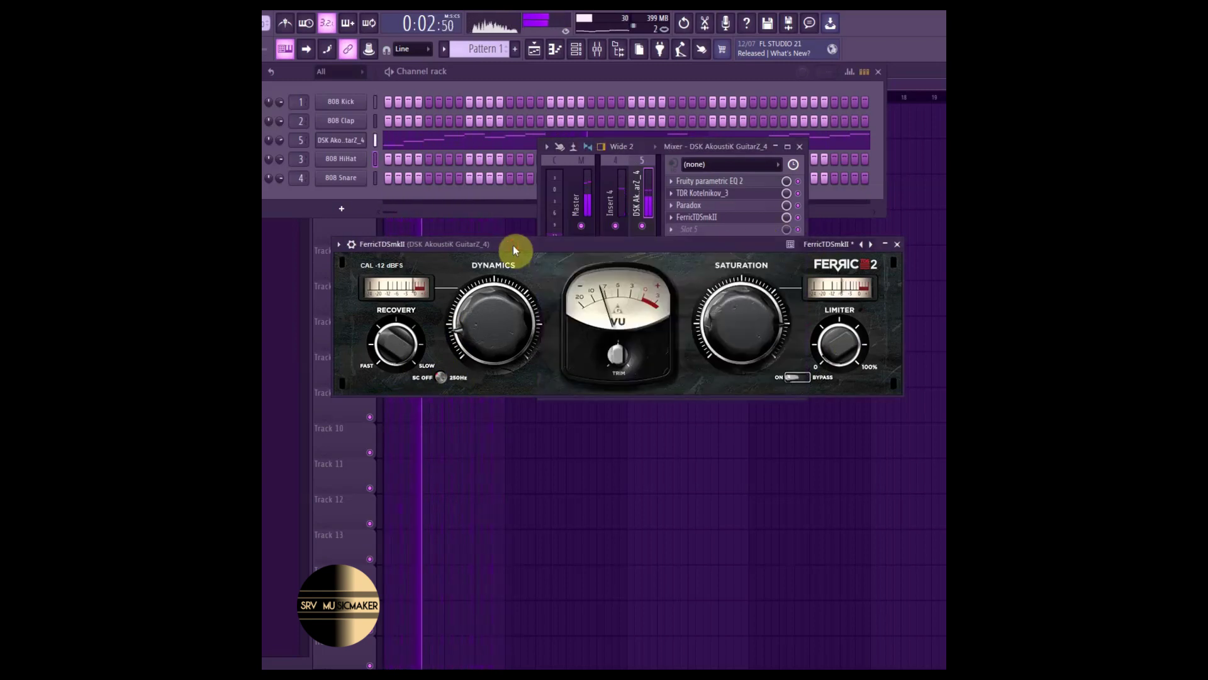
pyautogui.click(898, 244)
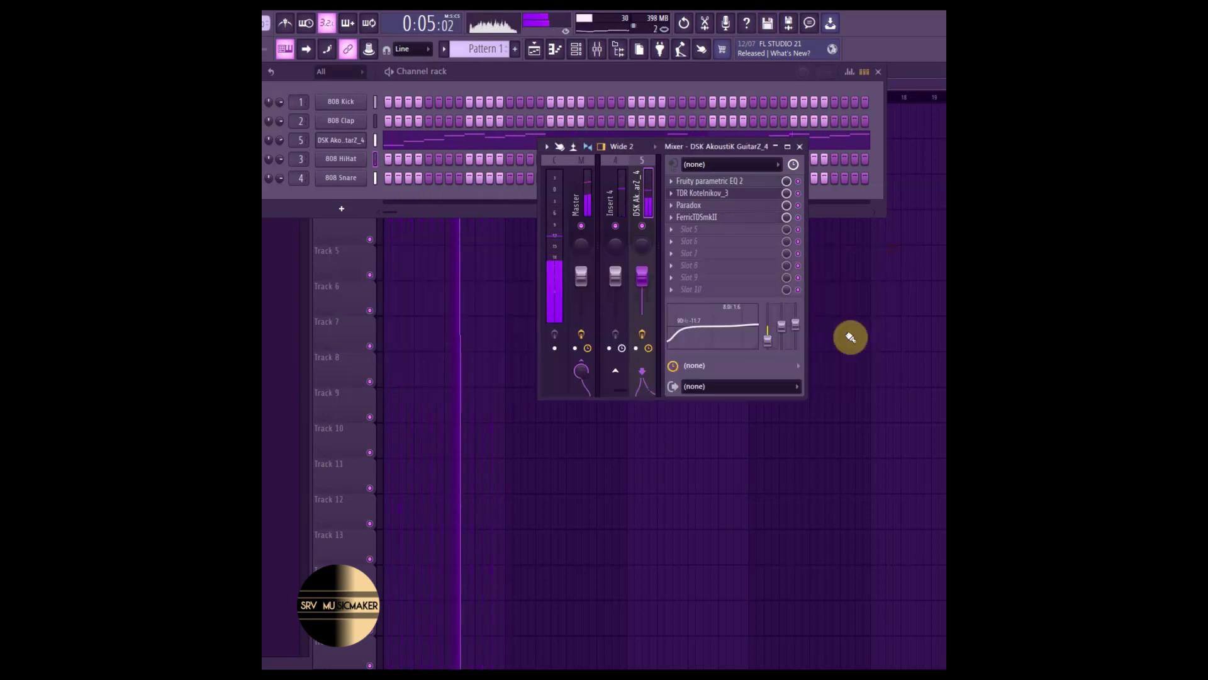
# Insert a SynthMaster 2 Player channel below the guitar and load the Electric Keys RL preset.
pyautogui.click(277, 141)
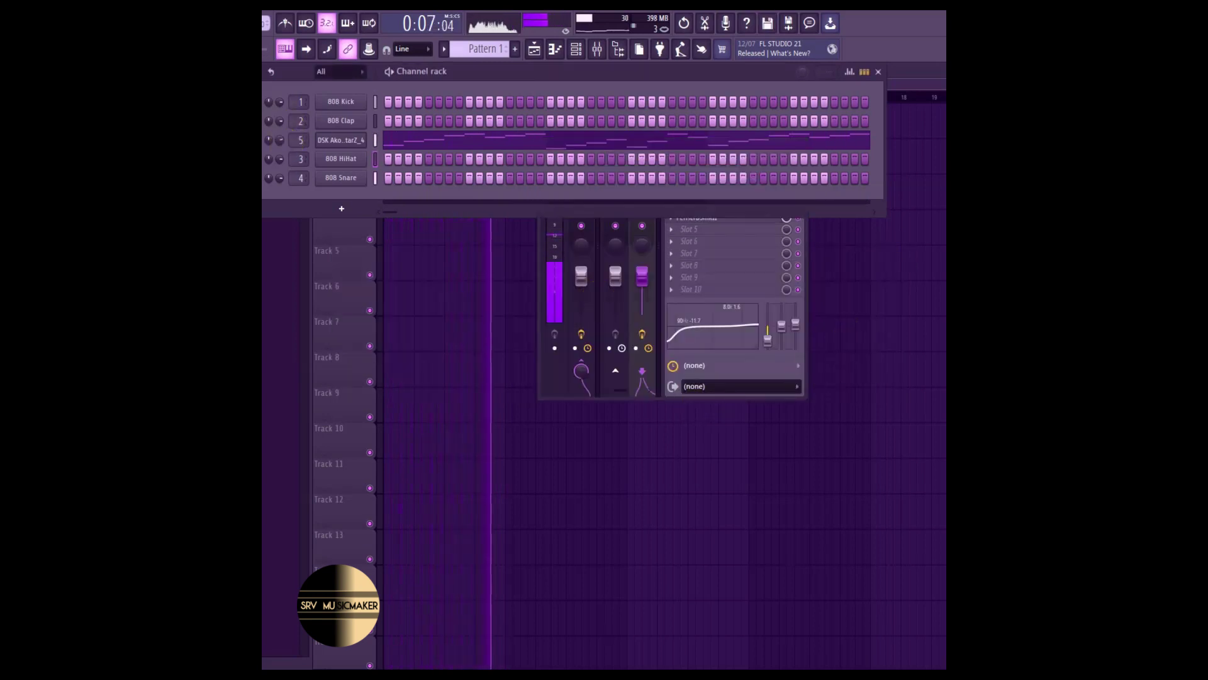
pyautogui.rightClick(346, 160)
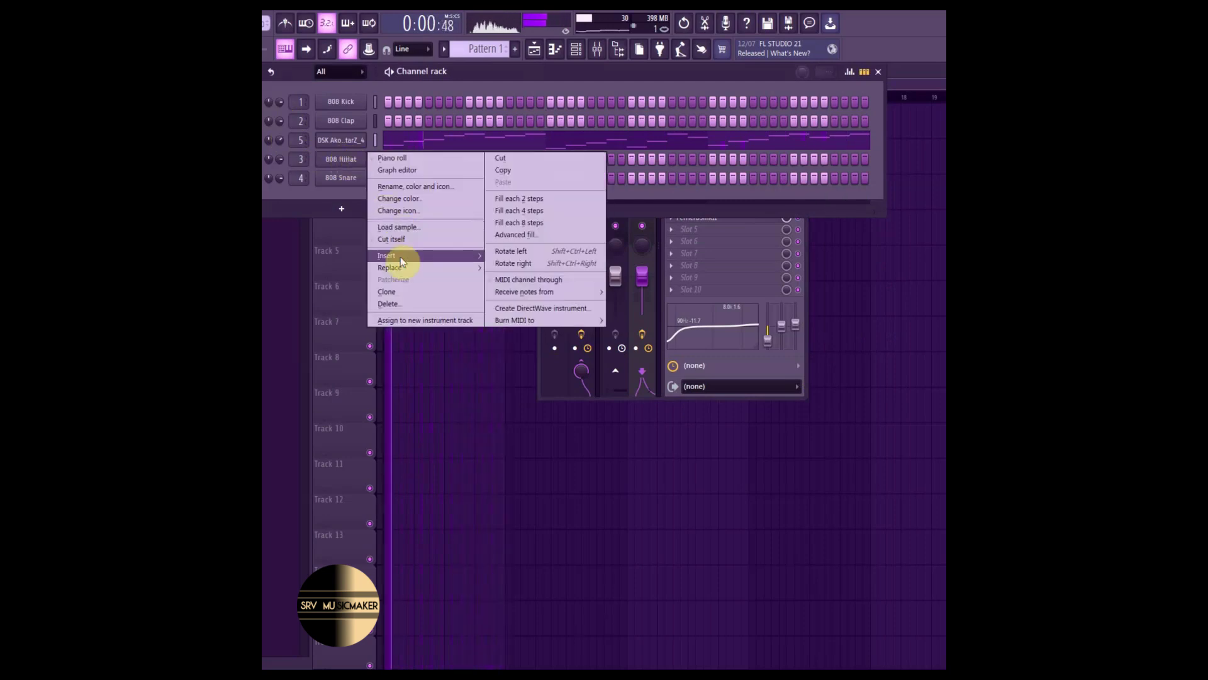
pyautogui.moveTo(399, 259)
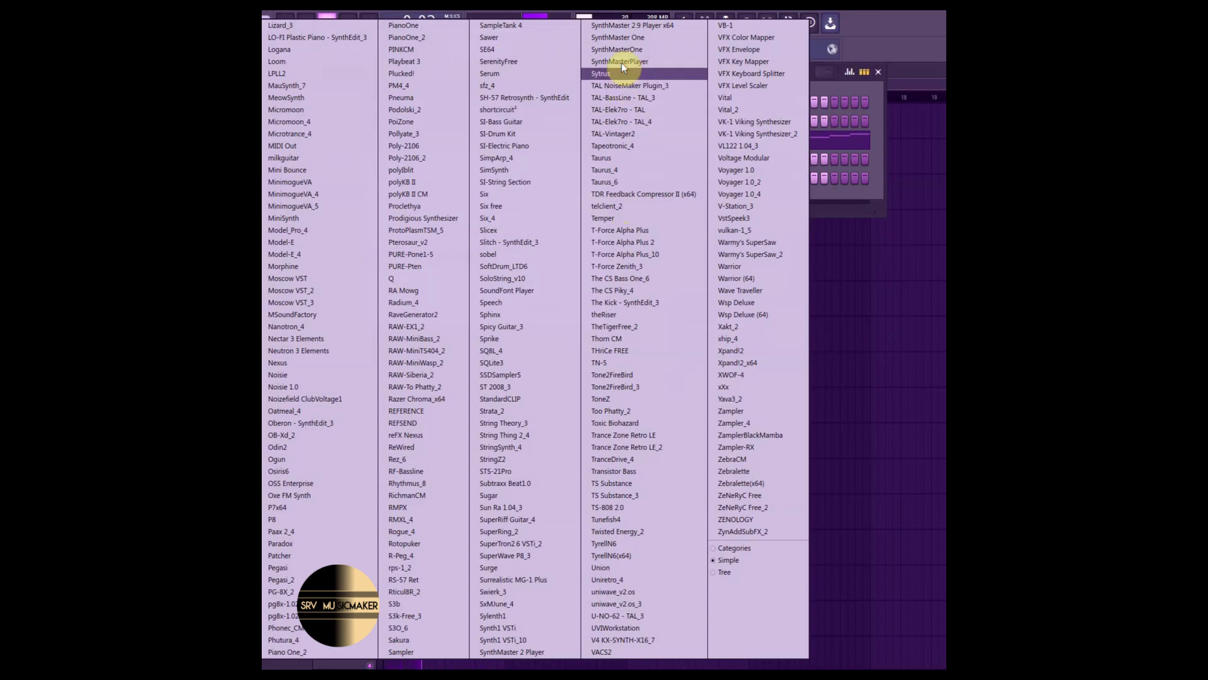
pyautogui.click(533, 651)
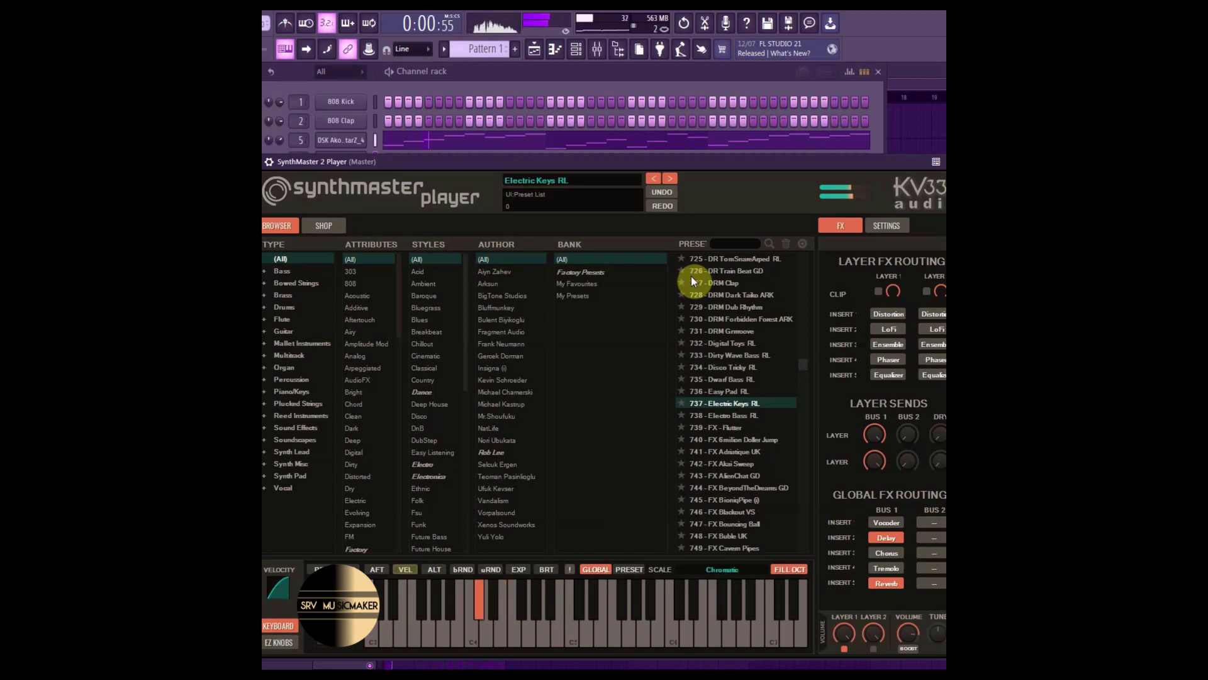
# In SynthMaster 2 Player's piano roll for Pattern 1, place C#6, A5, C#6 and E6 at the starts of bars 1 to 4.
pyautogui.click(633, 82)
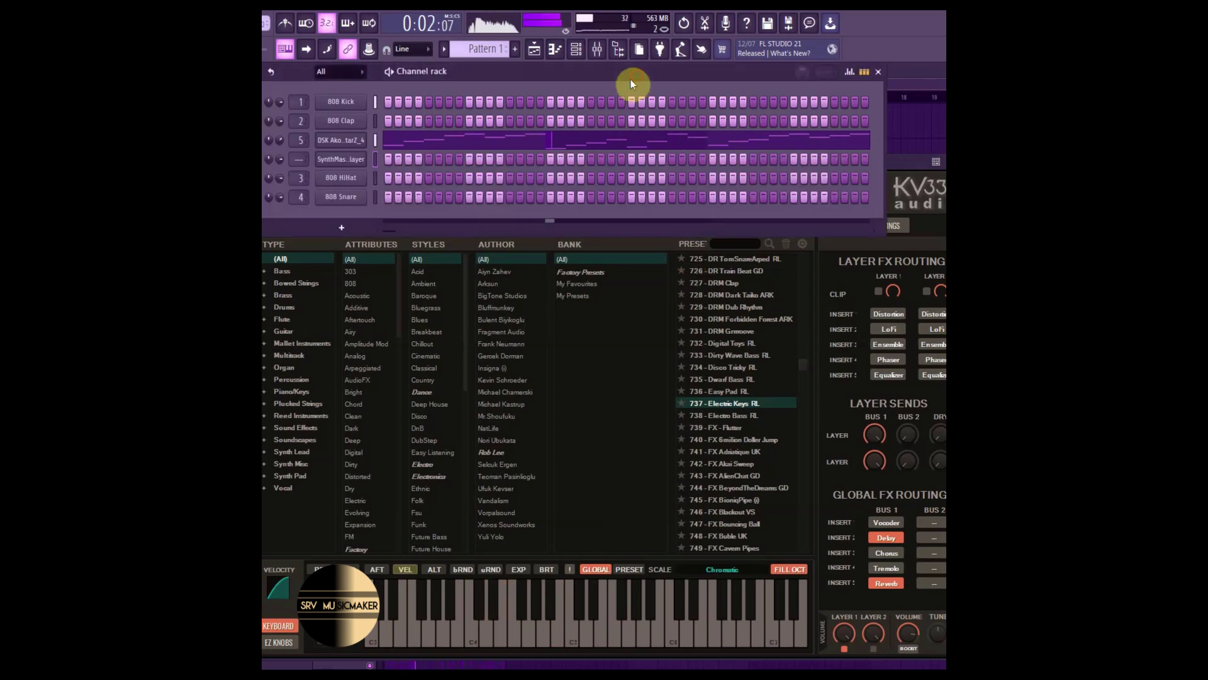
pyautogui.rightClick(340, 167)
pyautogui.click(395, 161)
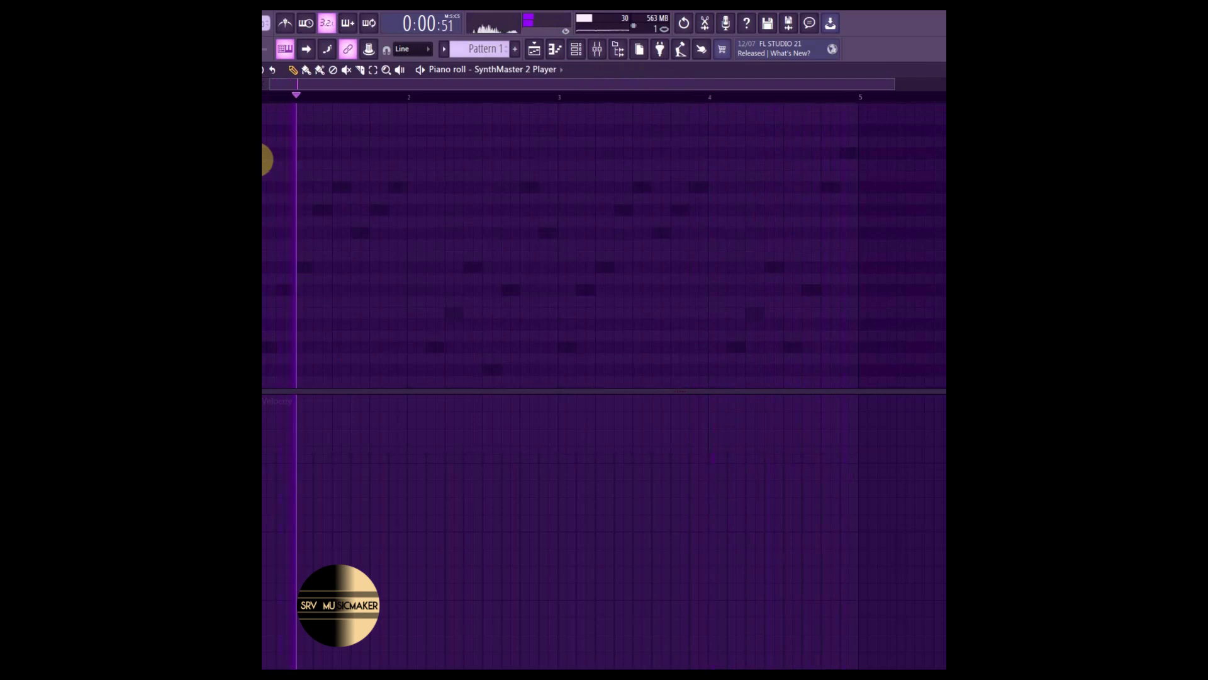
pyautogui.click(296, 151)
pyautogui.moveTo(295, 151); pyautogui.dragTo(267, 156)
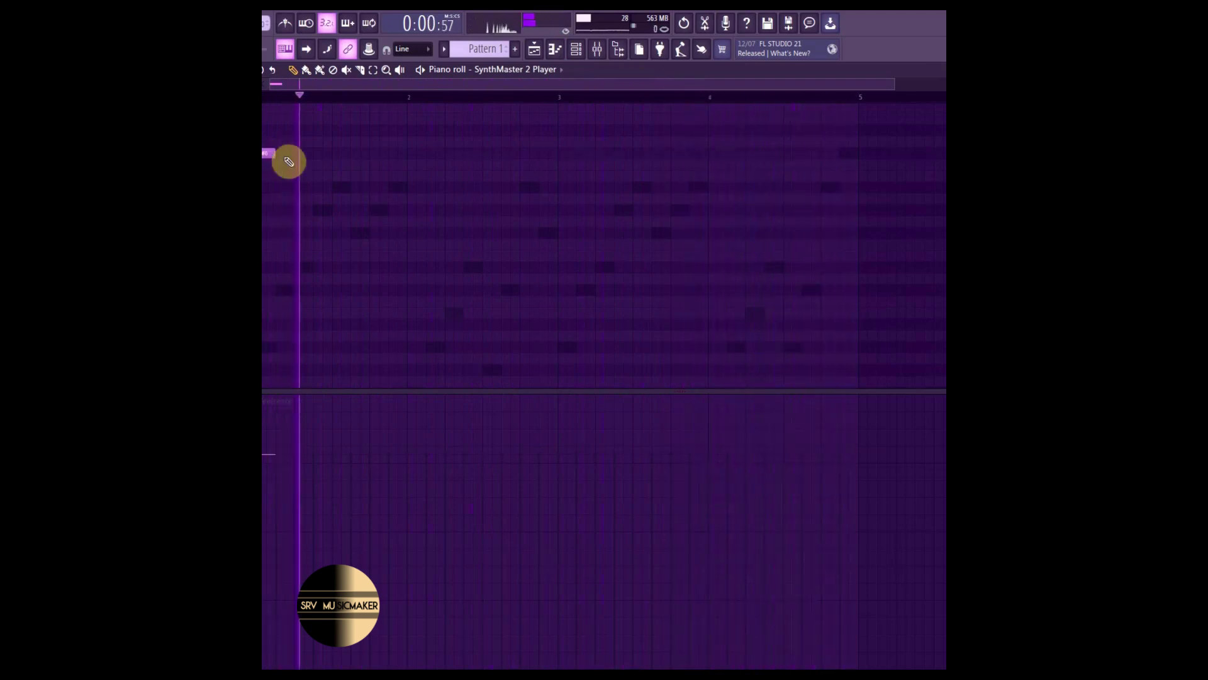
pyautogui.click(406, 198)
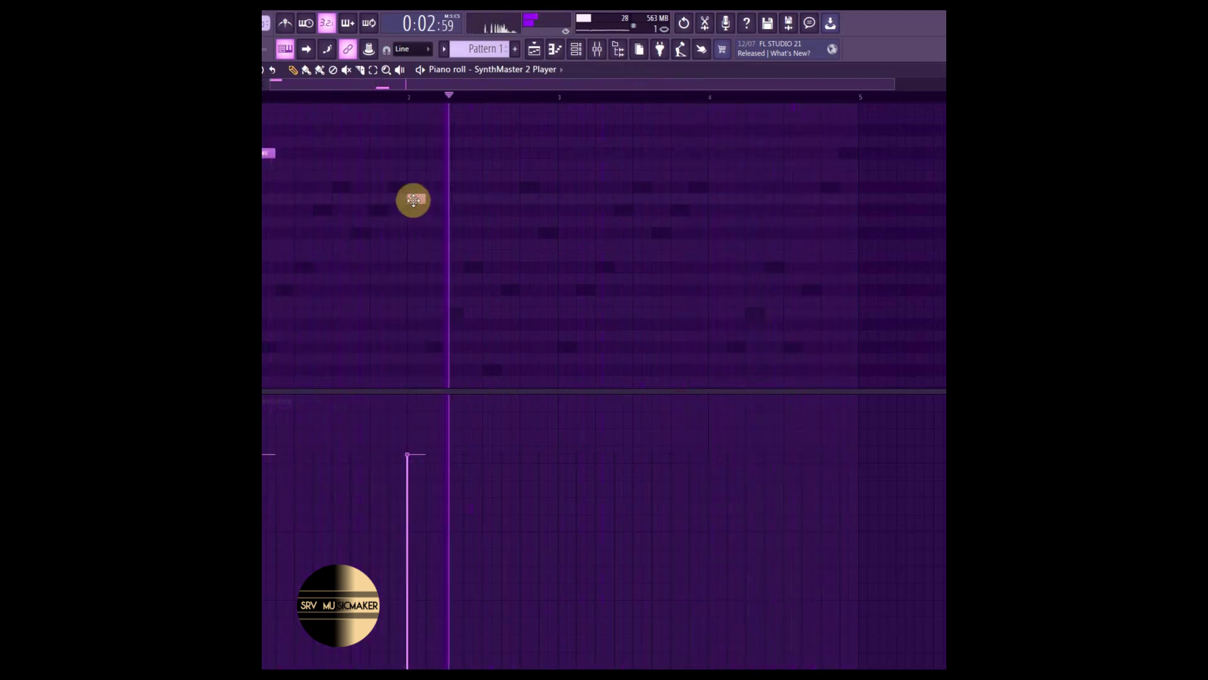
pyautogui.click(570, 153)
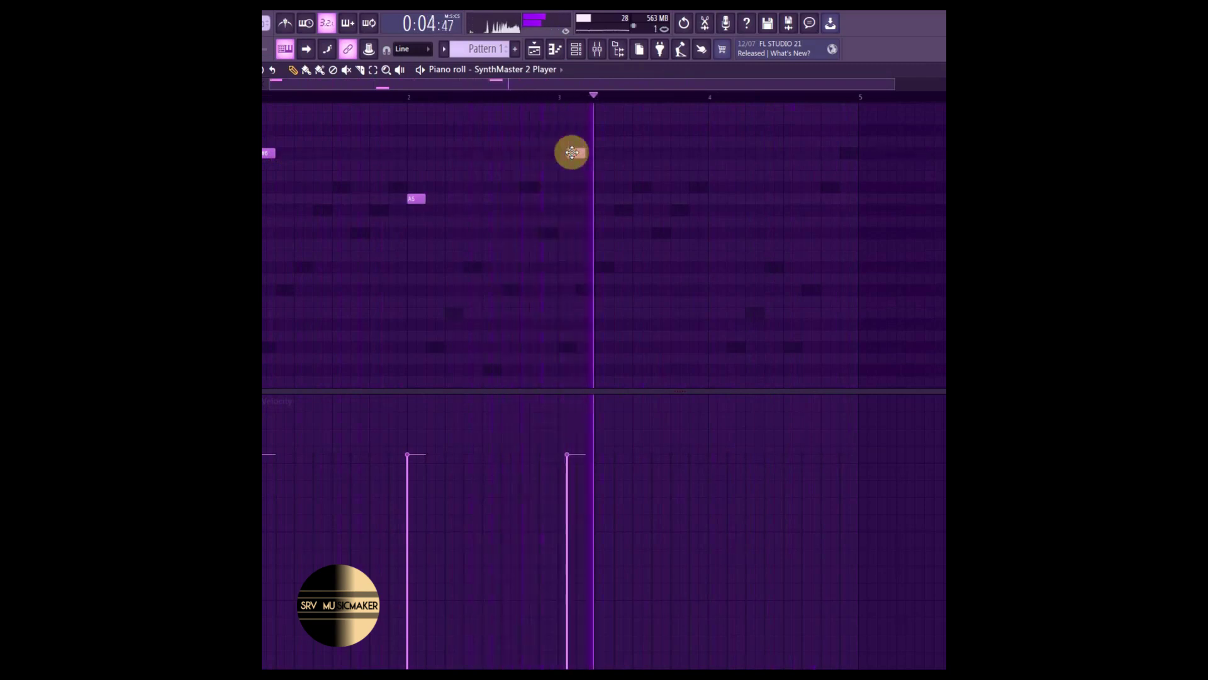
pyautogui.moveTo(571, 153); pyautogui.dragTo(559, 153)
pyautogui.scroll(3, 683, 331)
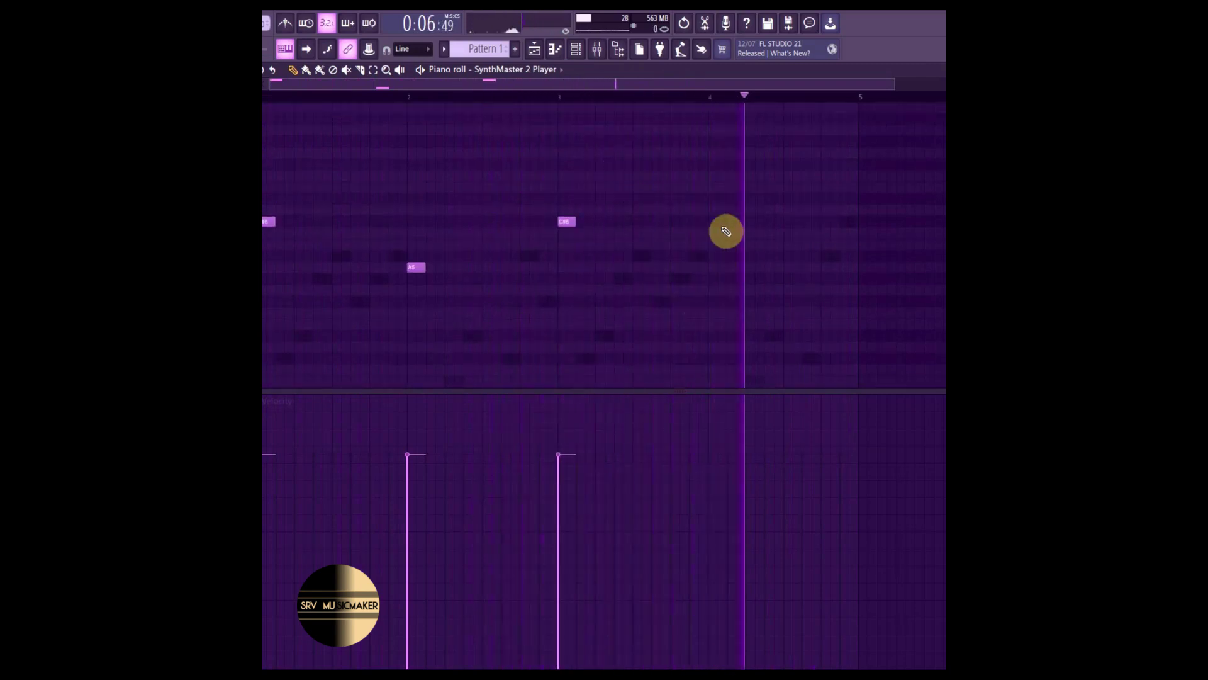
pyautogui.click(715, 177)
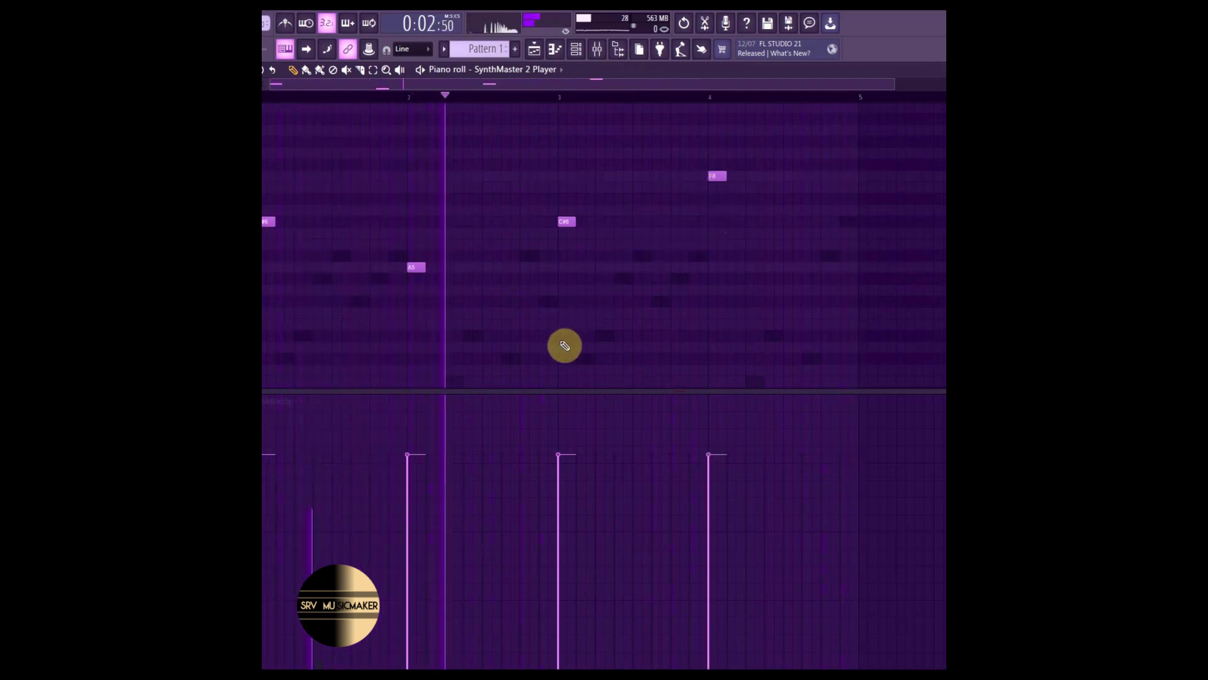
pyautogui.moveTo(715, 174); pyautogui.dragTo(714, 186)
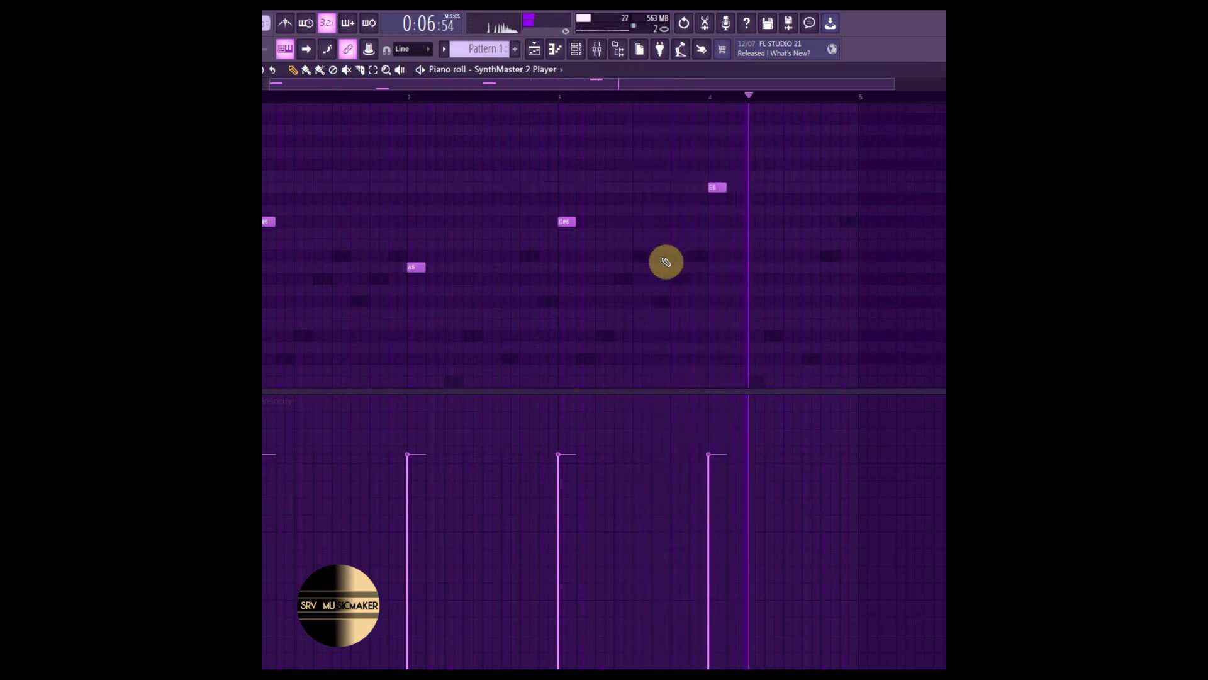
# Fill bar 1 of the SynthMaster melody with G#5 on the second eighth, D#6 on beat 3 and B5 on beat 4.
pyautogui.press('space')
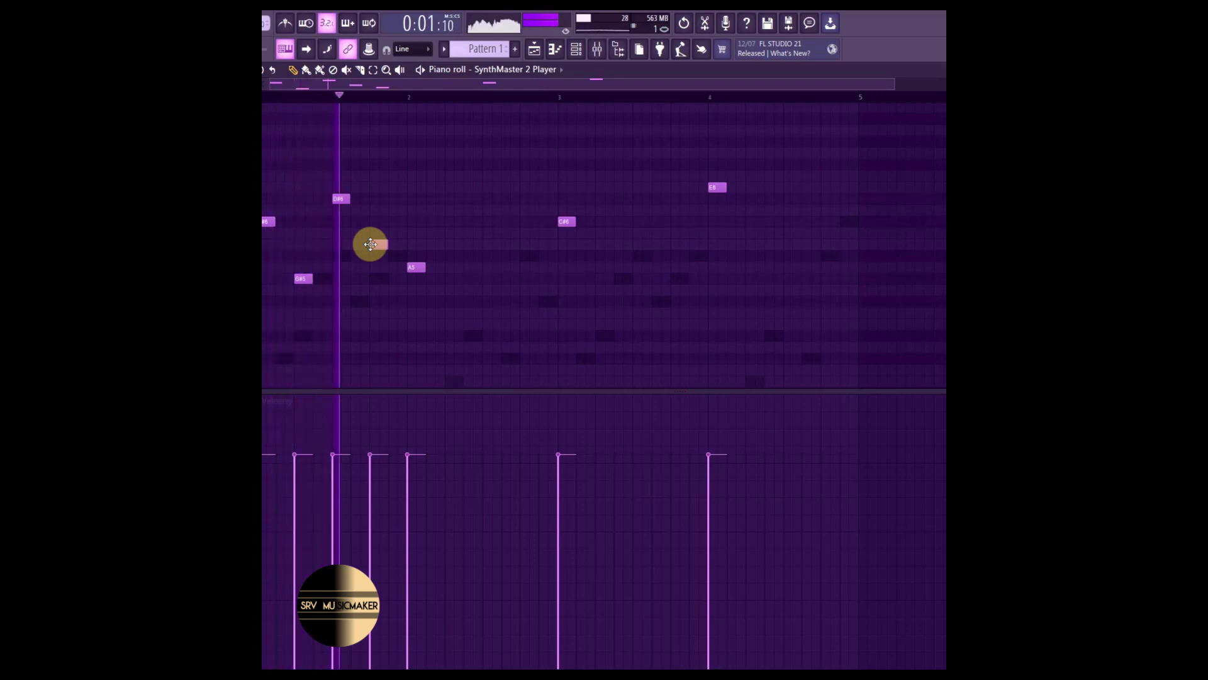
pyautogui.press('space')
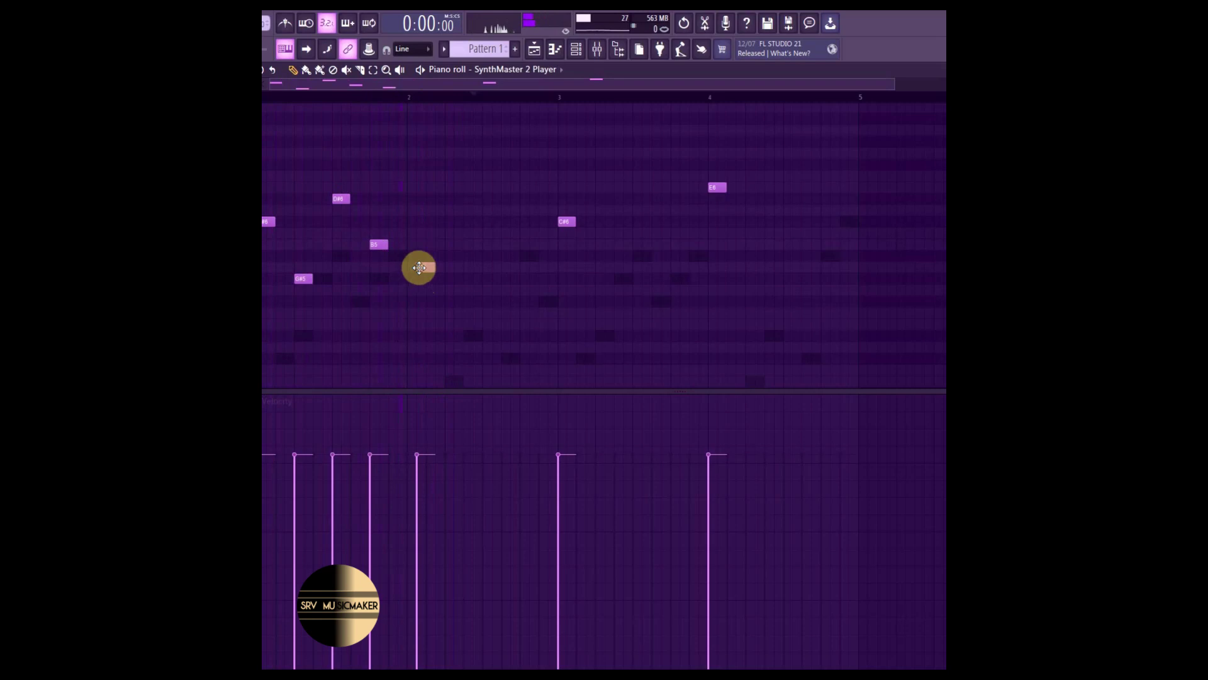
pyautogui.moveTo(419, 268); pyautogui.dragTo(414, 267)
pyautogui.press('space')
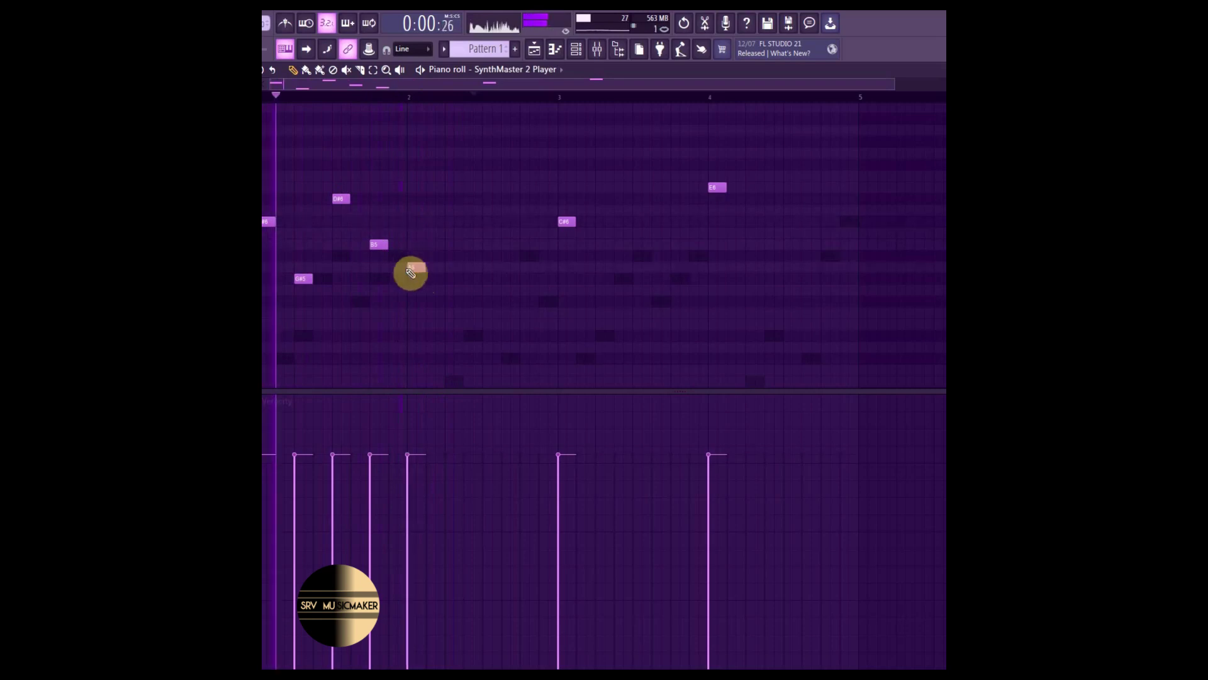
pyautogui.press('space')
pyautogui.moveTo(303, 280); pyautogui.dragTo(290, 281)
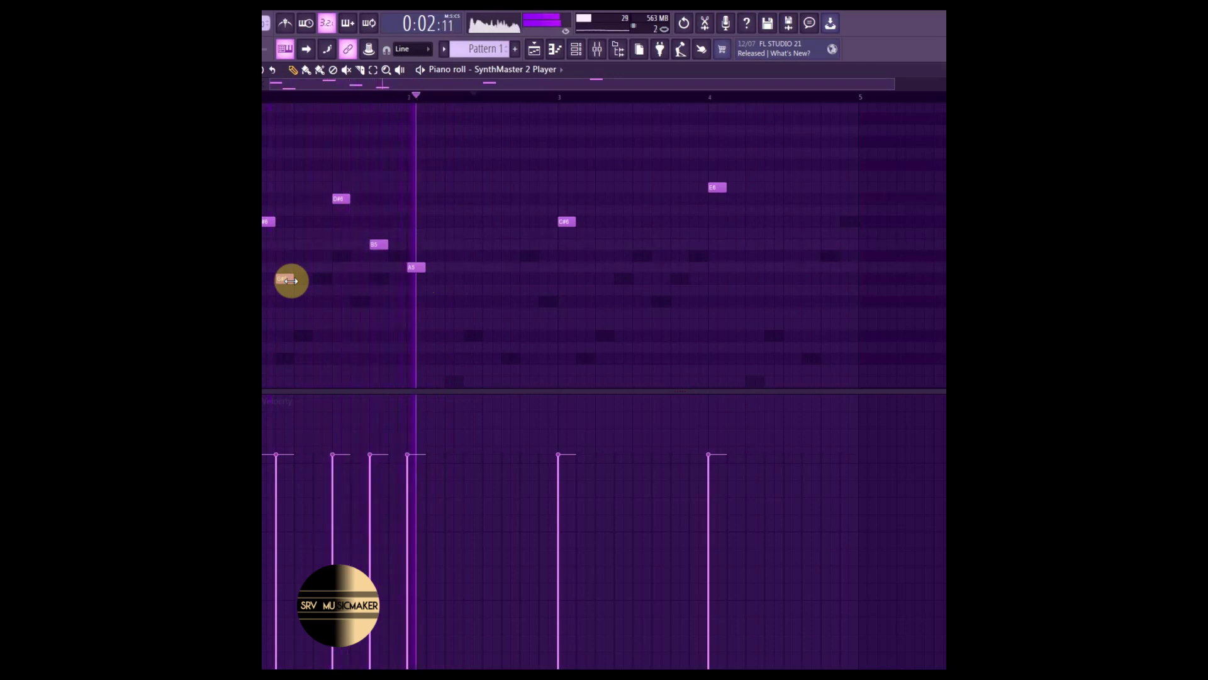
# Add B5 on beat 3 and C#6 on beat 4 of bar 2 in the SynthMaster melody, and play it back.
pyautogui.click(488, 257)
pyautogui.press('space')
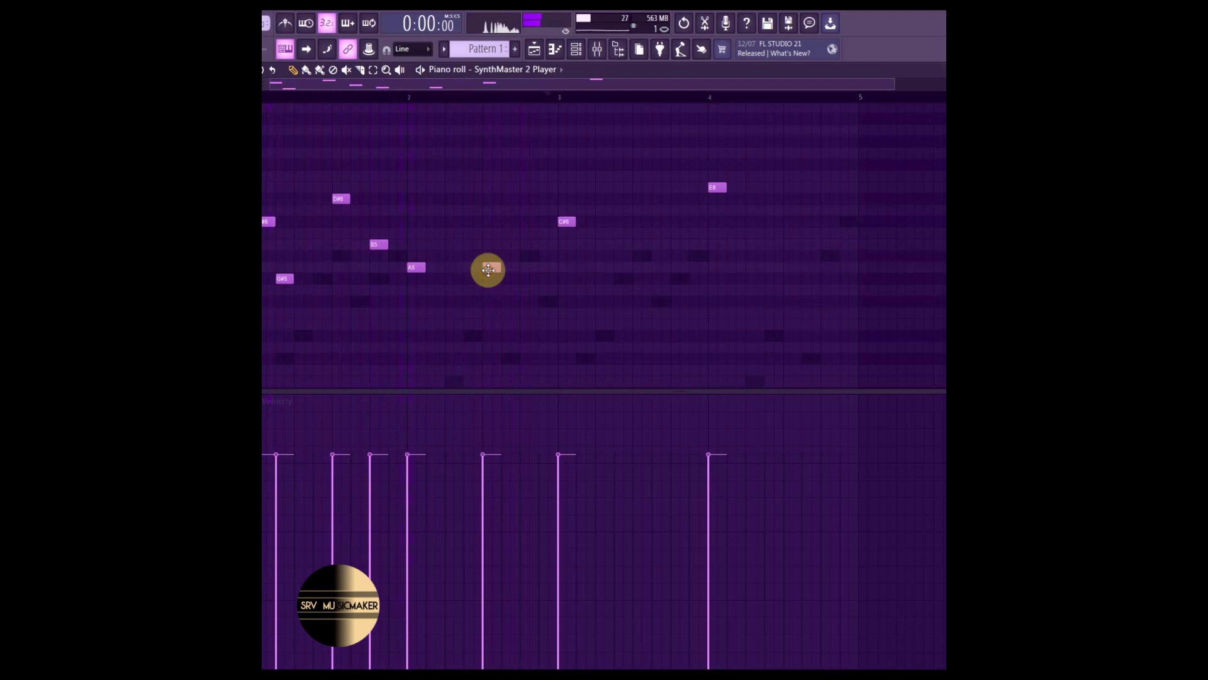
pyautogui.moveTo(487, 267); pyautogui.dragTo(485, 238)
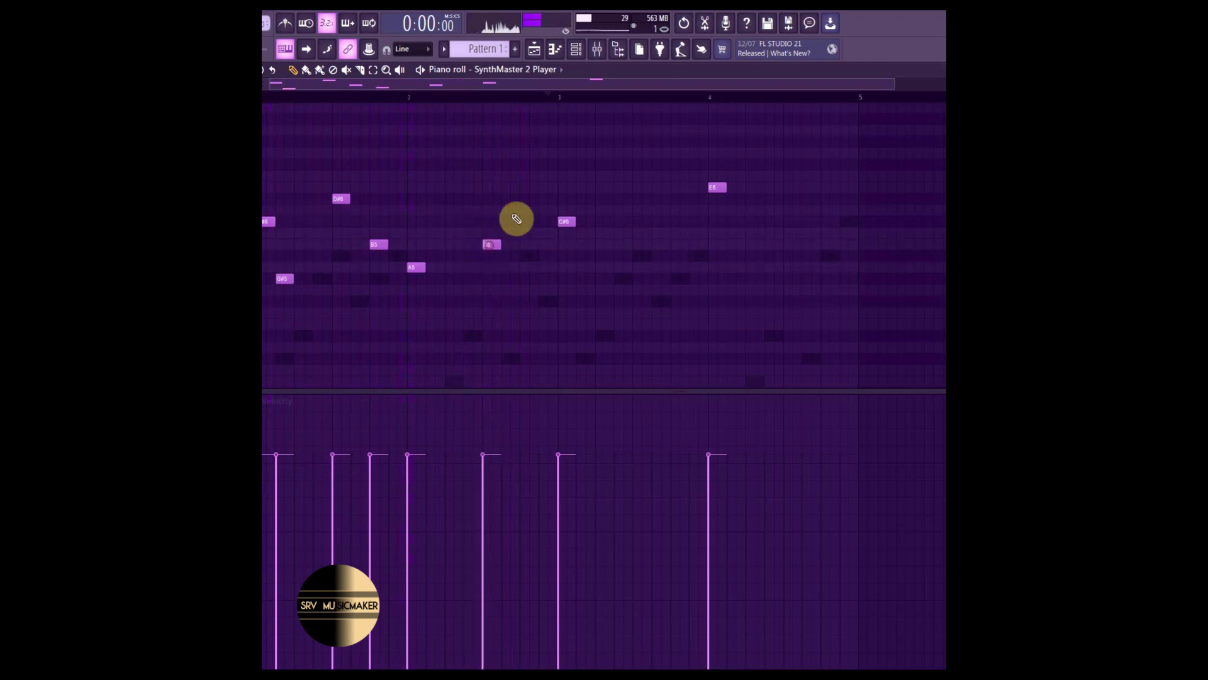
pyautogui.press('space')
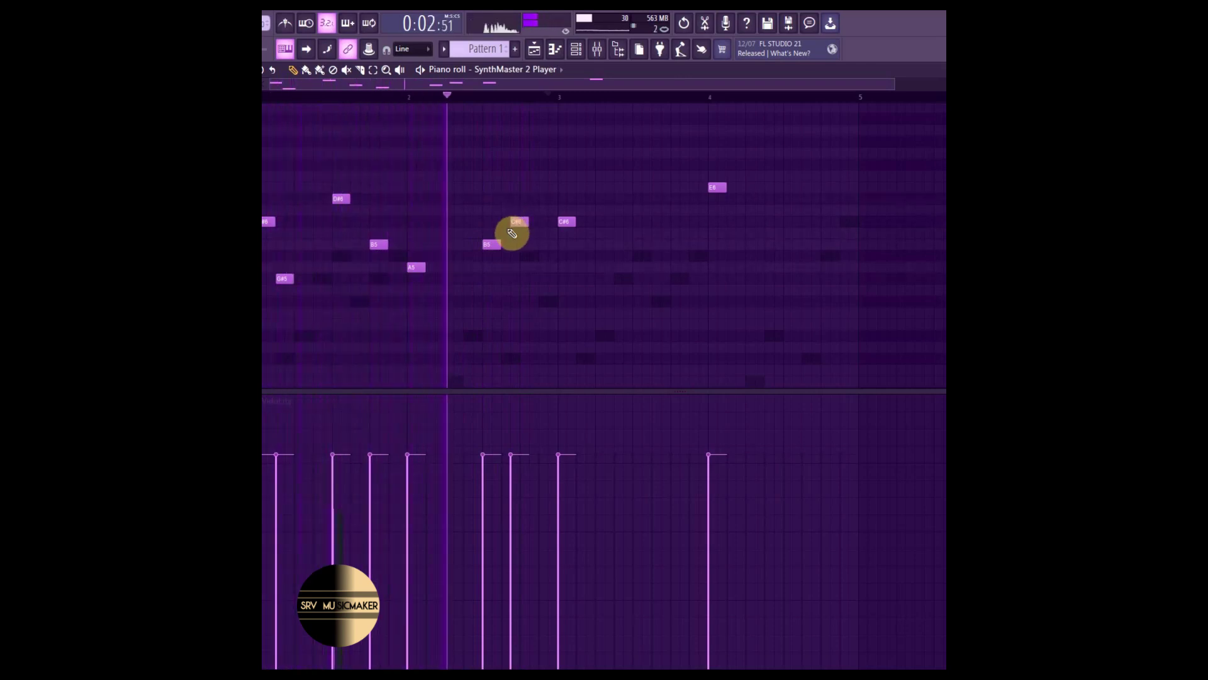
pyautogui.press('space')
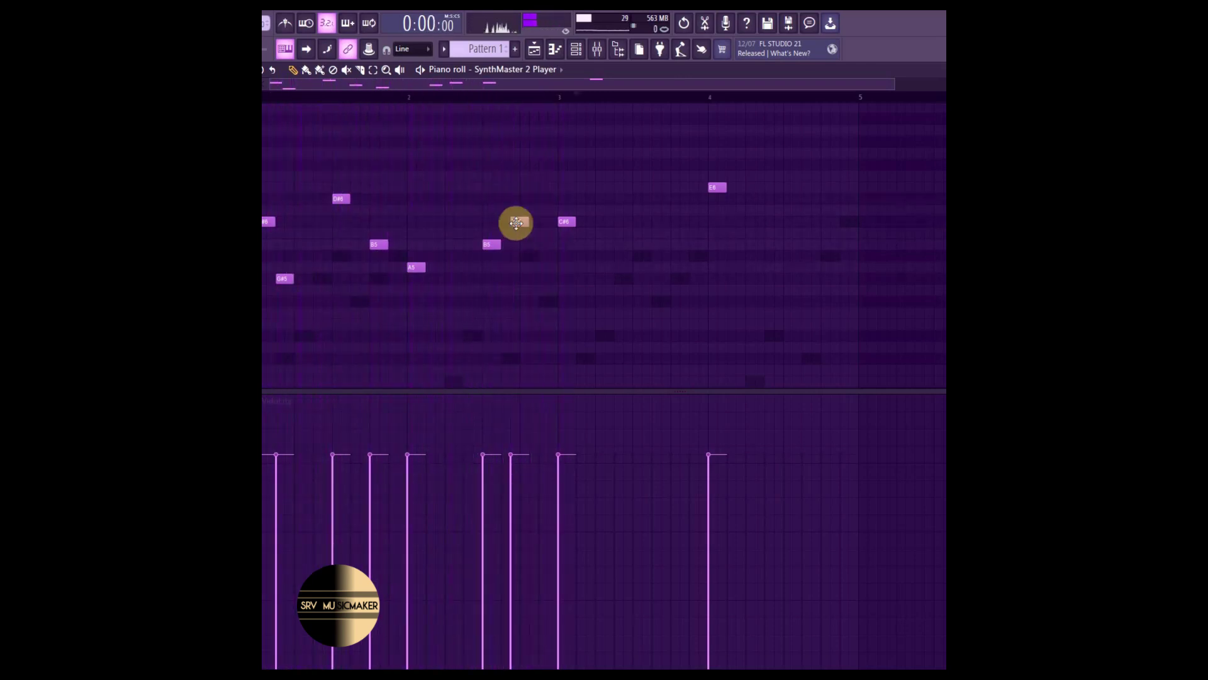
pyautogui.moveTo(517, 222); pyautogui.dragTo(527, 223)
pyautogui.press('space')
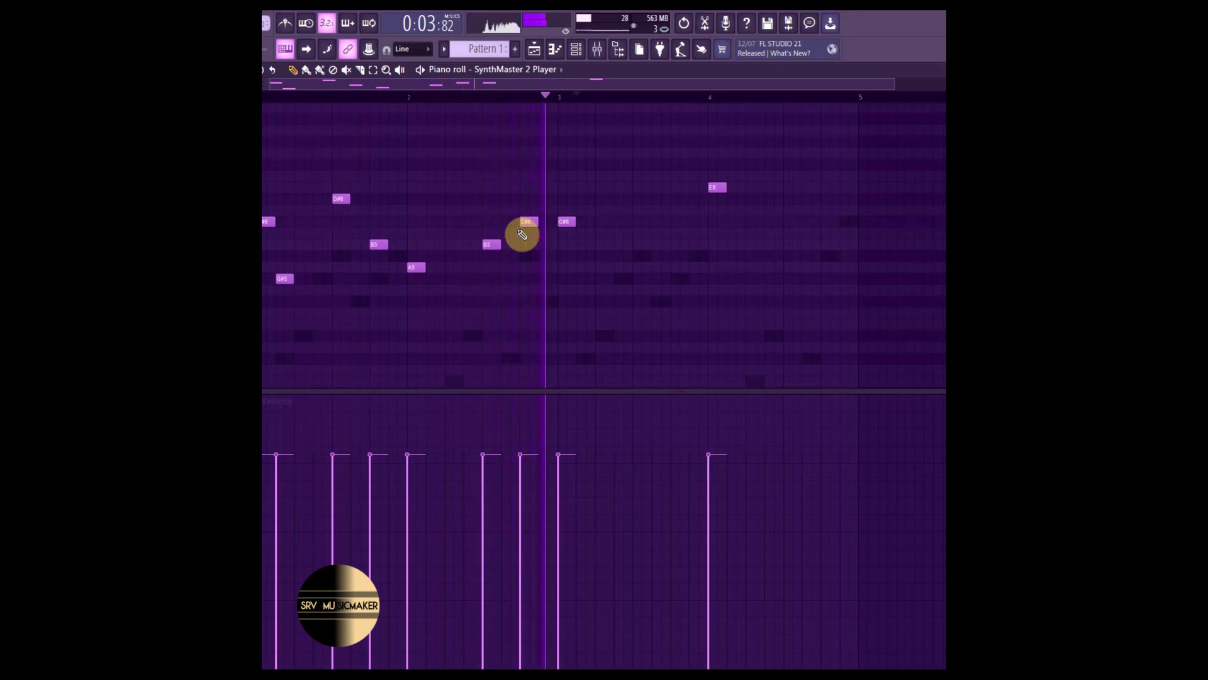
# Lower the SynthMaster note at the start of bar 3 to B5, add F#5 on the second eighth, and play it back.
pyautogui.press('space')
pyautogui.moveTo(568, 228); pyautogui.dragTo(564, 254)
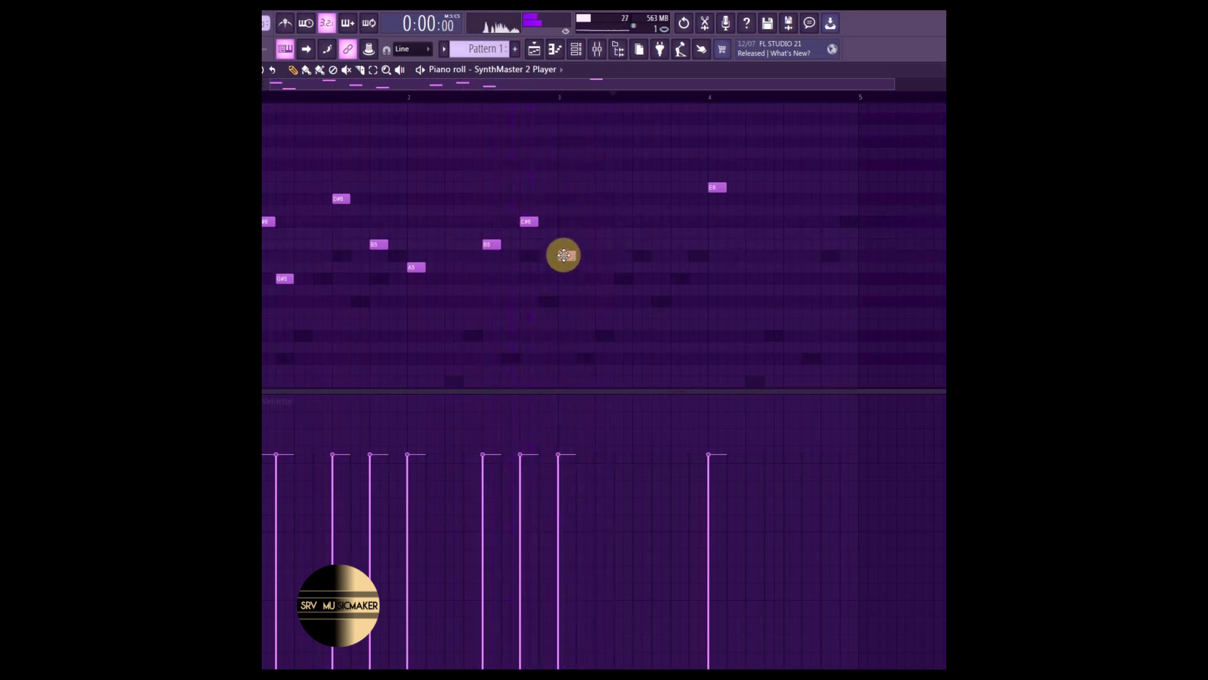
pyautogui.click(588, 301)
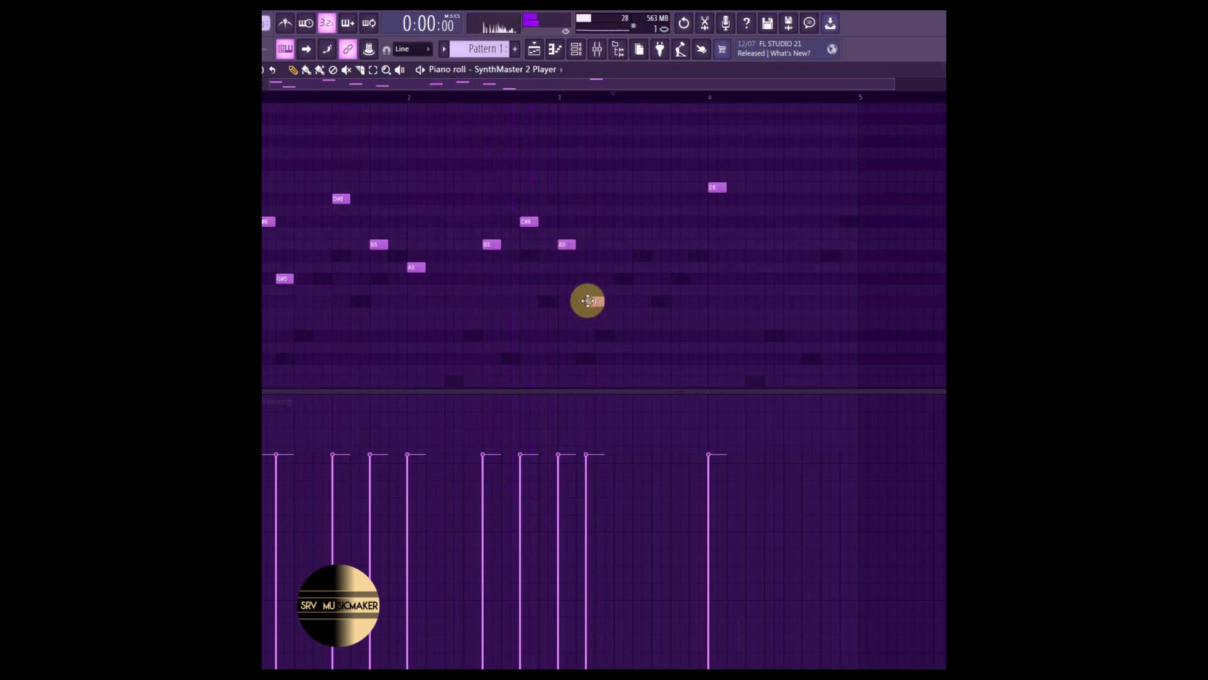
pyautogui.moveTo(588, 301); pyautogui.dragTo(576, 297)
pyautogui.press('space')
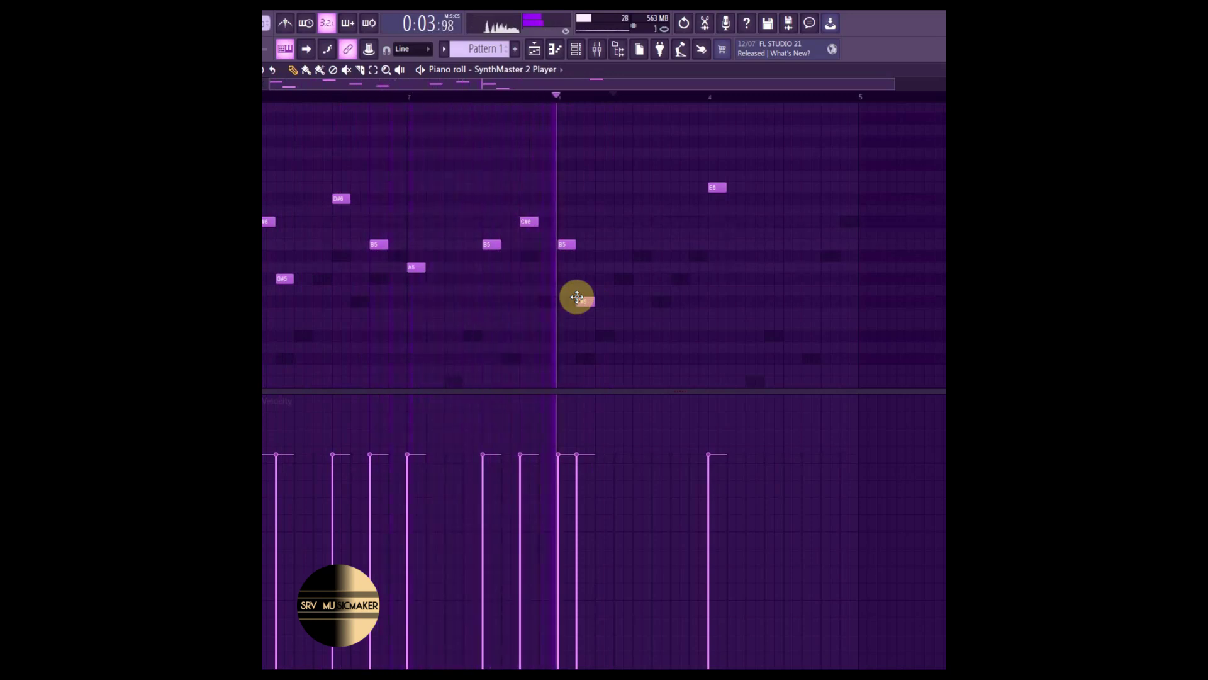
pyautogui.press('space')
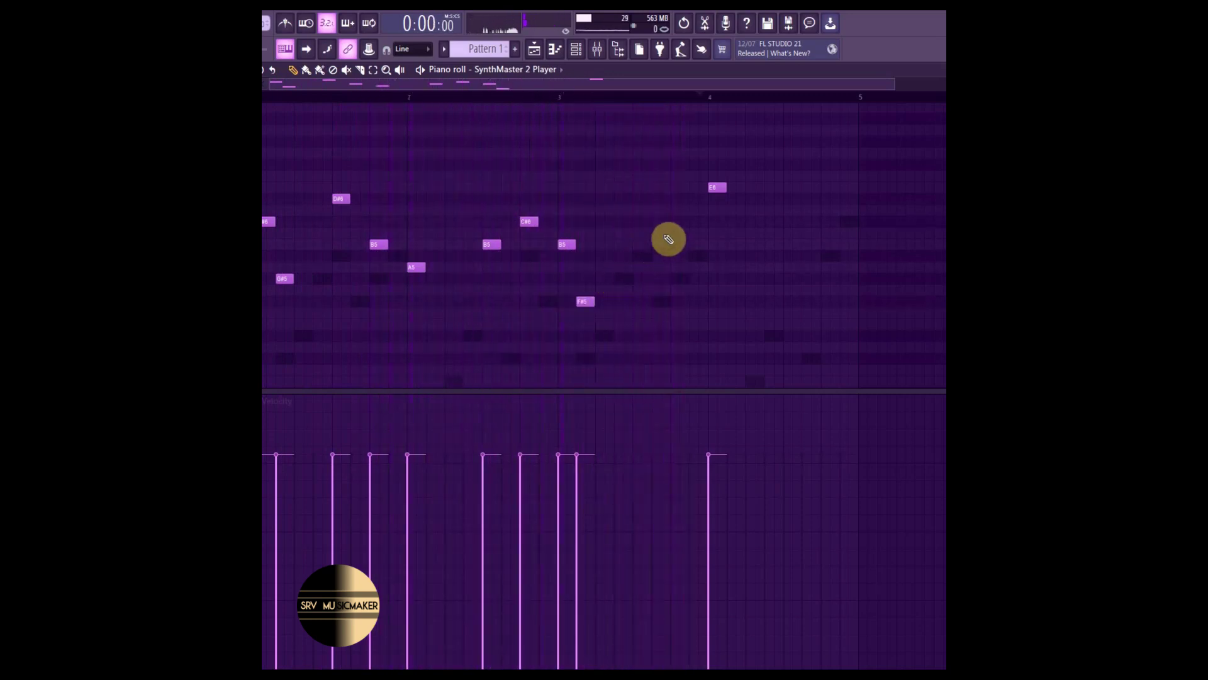
# Add D#6 on beat 3 and E6 on beat 4 of bar 3 in the SynthMaster melody, and play it back.
pyautogui.moveTo(643, 221); pyautogui.dragTo(632, 198)
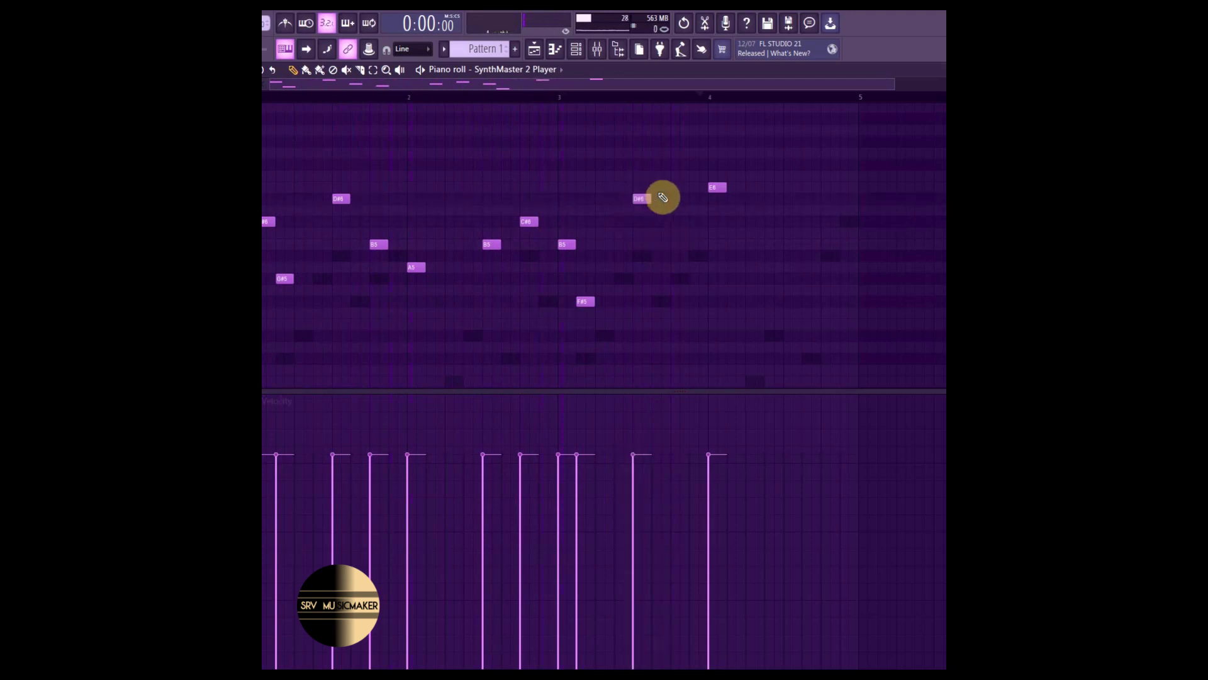
pyautogui.moveTo(672, 182); pyautogui.dragTo(672, 190)
pyautogui.press('space')
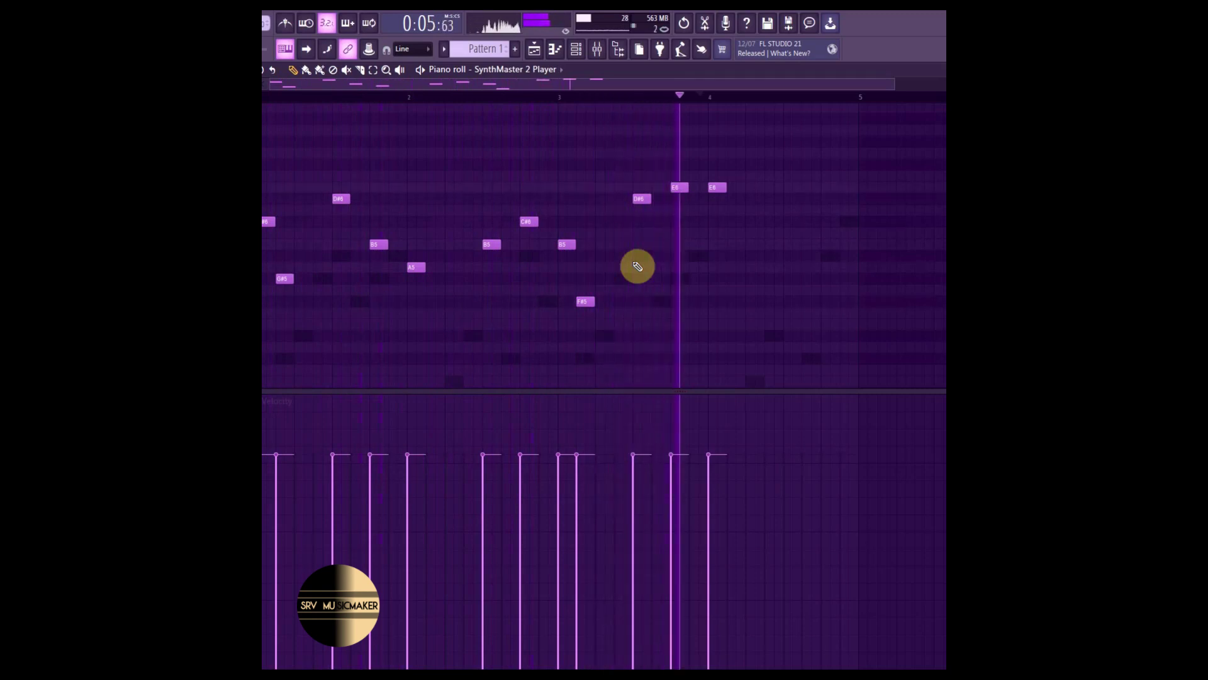
pyautogui.press('space')
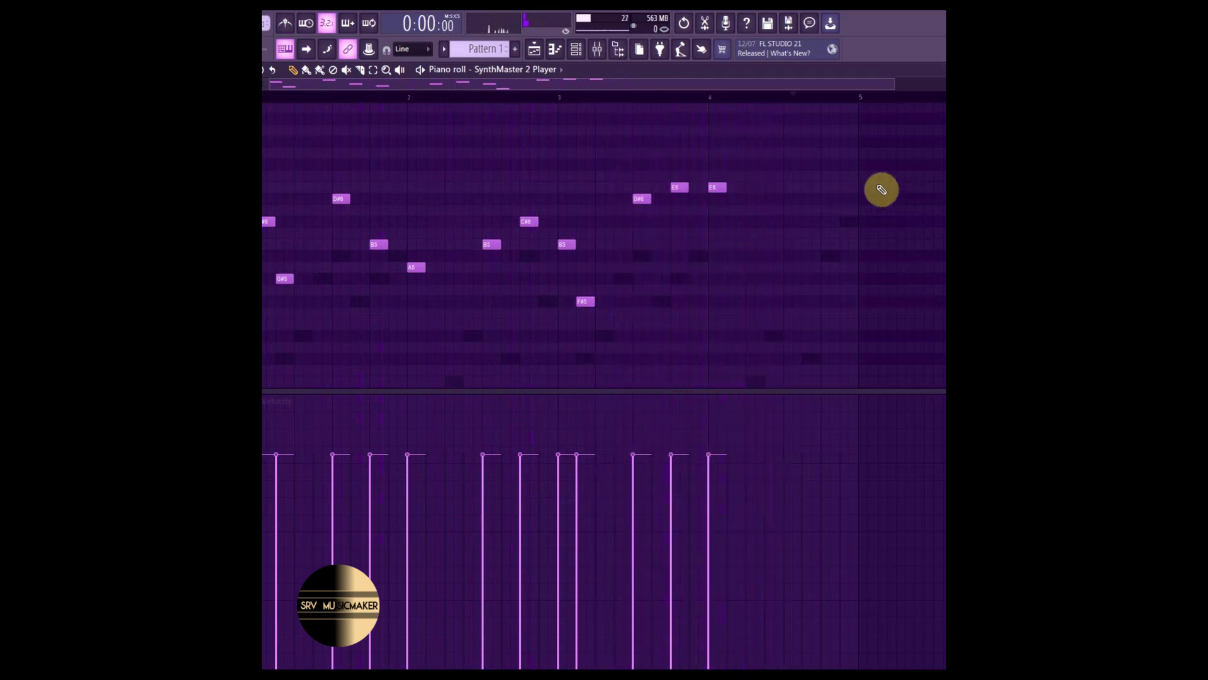
# Add D#6 on beat 3 and B5 on beat 4 of bar 4 in the SynthMaster melody, and start playback.
pyautogui.moveTo(841, 189)
pyautogui.mouseDown()
pyautogui.moveTo(780, 194)
pyautogui.moveTo(791, 198)
pyautogui.mouseUp()
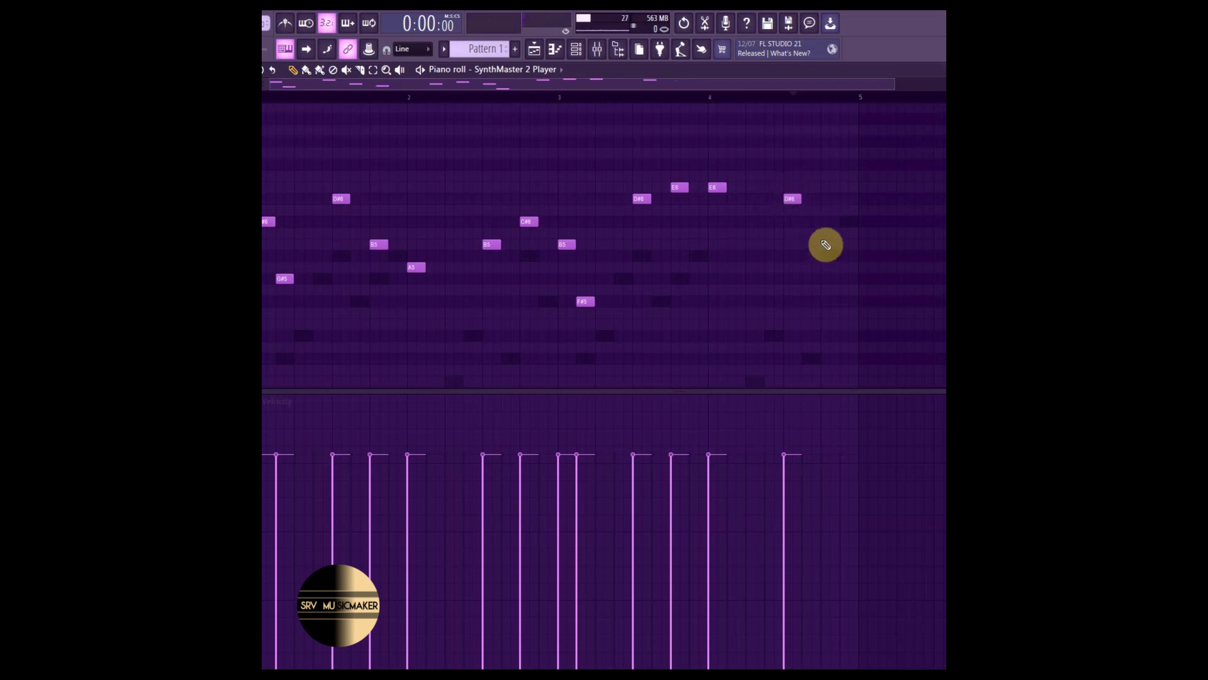
pyautogui.press('space')
pyautogui.click(285, 24)
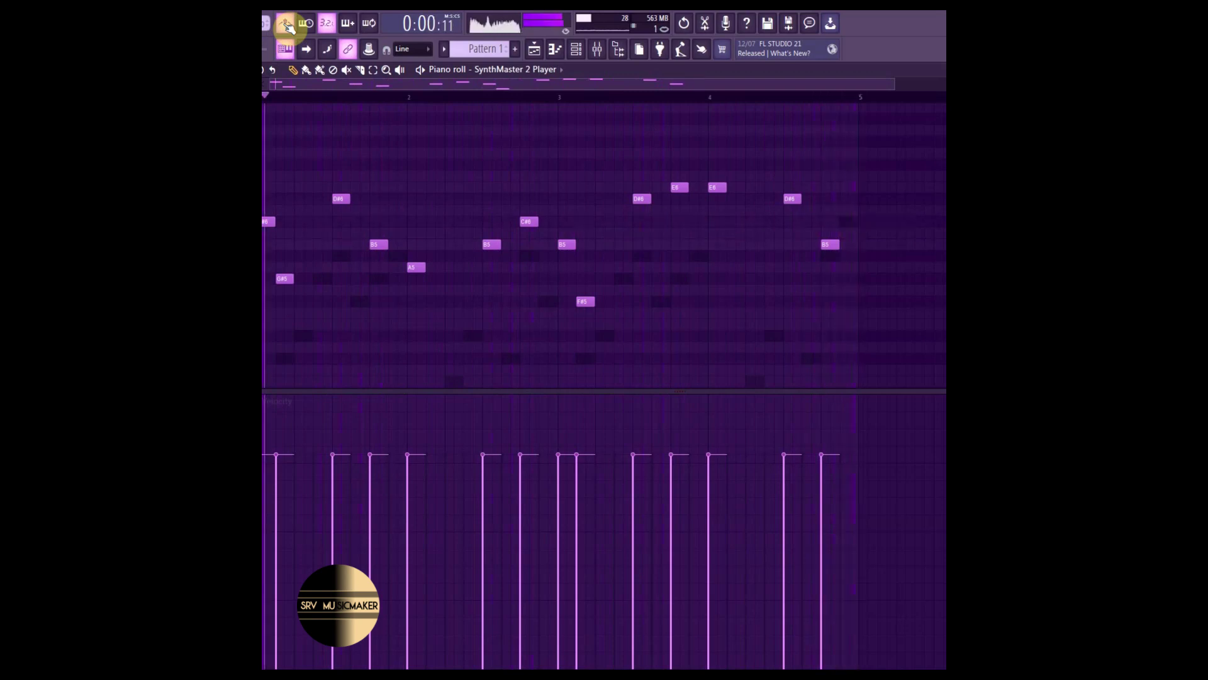
# Open the SynthMaster 2 Player channel and route it to mixer track 7.
pyautogui.click(577, 50)
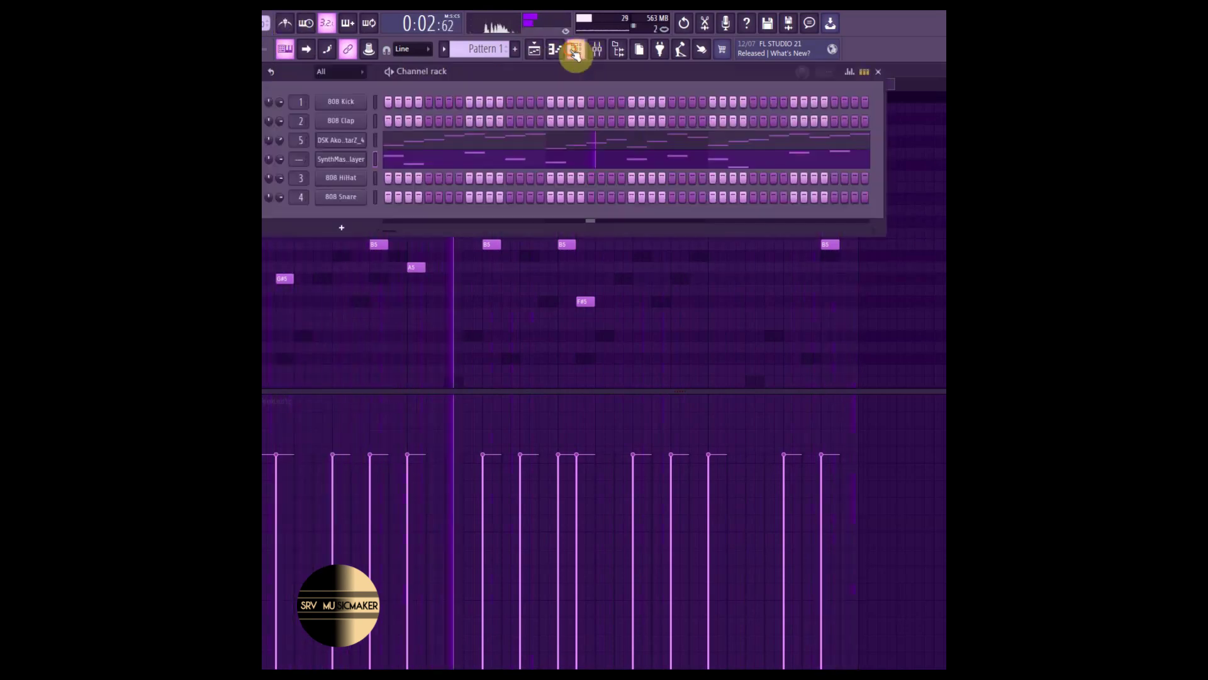
pyautogui.click(332, 158)
pyautogui.click(268, 162)
pyautogui.click(412, 200)
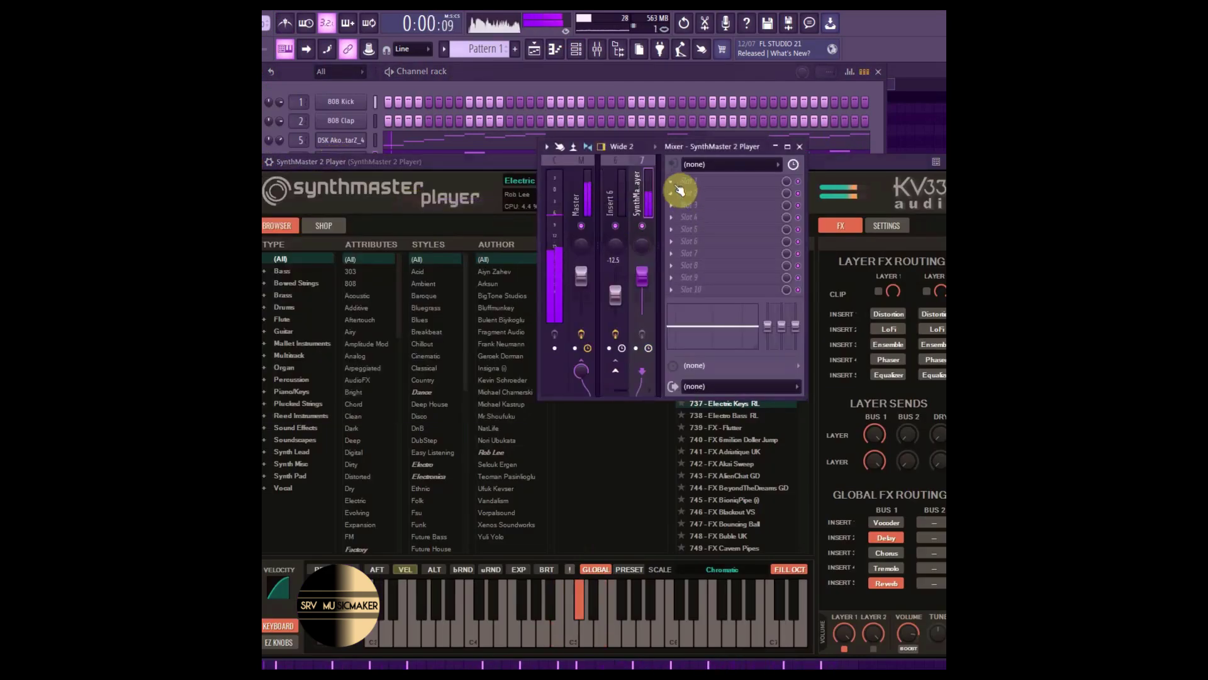
# Load OTT in the first effect slot of the SynthMaster mixer track and reduce its Depth to 9 %.
pyautogui.click(680, 189)
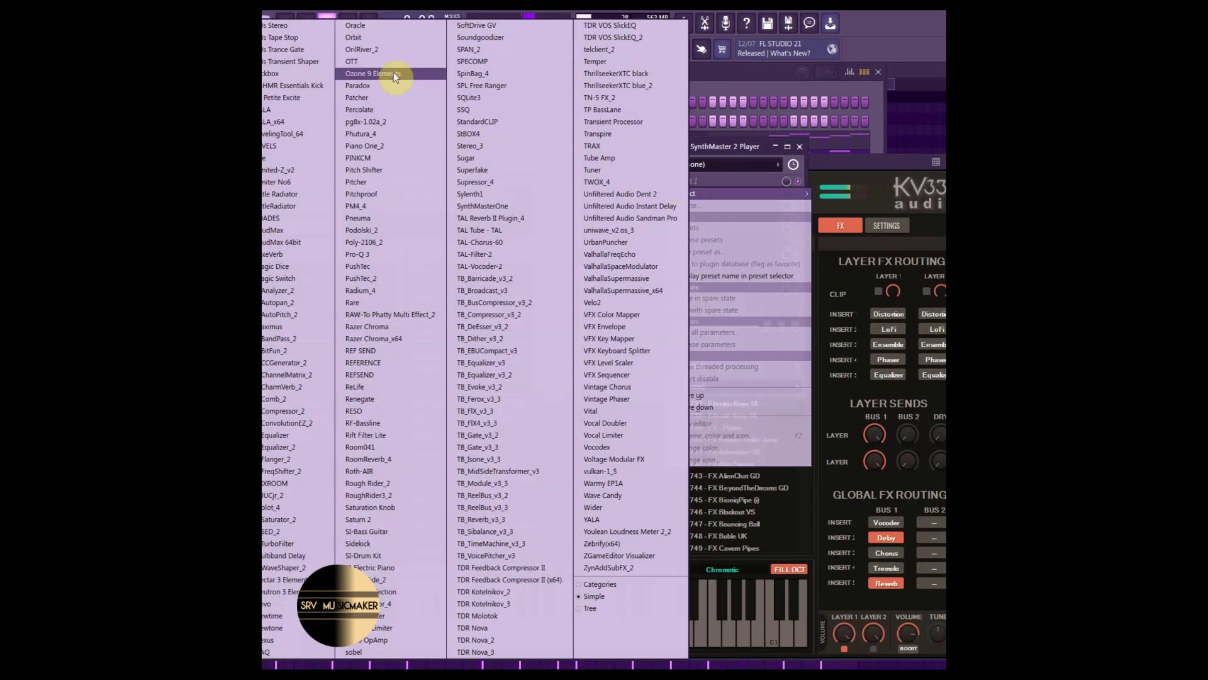
pyautogui.click(365, 62)
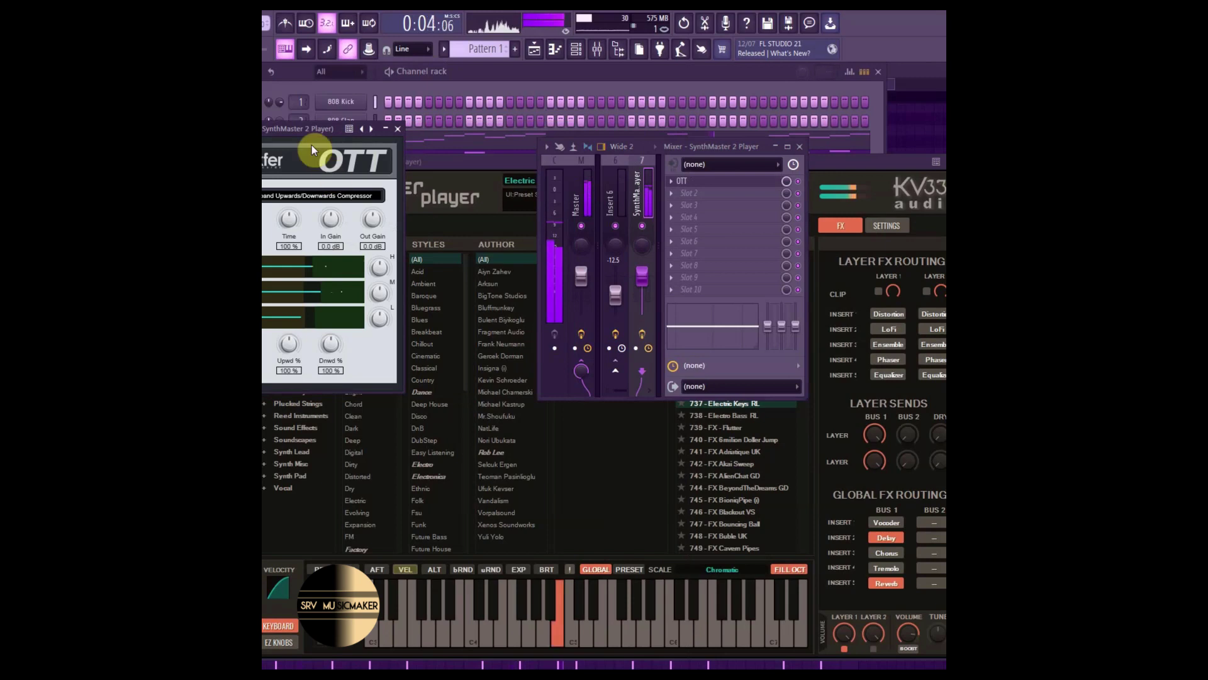
pyautogui.moveTo(350, 134); pyautogui.dragTo(675, 165)
pyautogui.moveTo(624, 257); pyautogui.dragTo(589, 338)
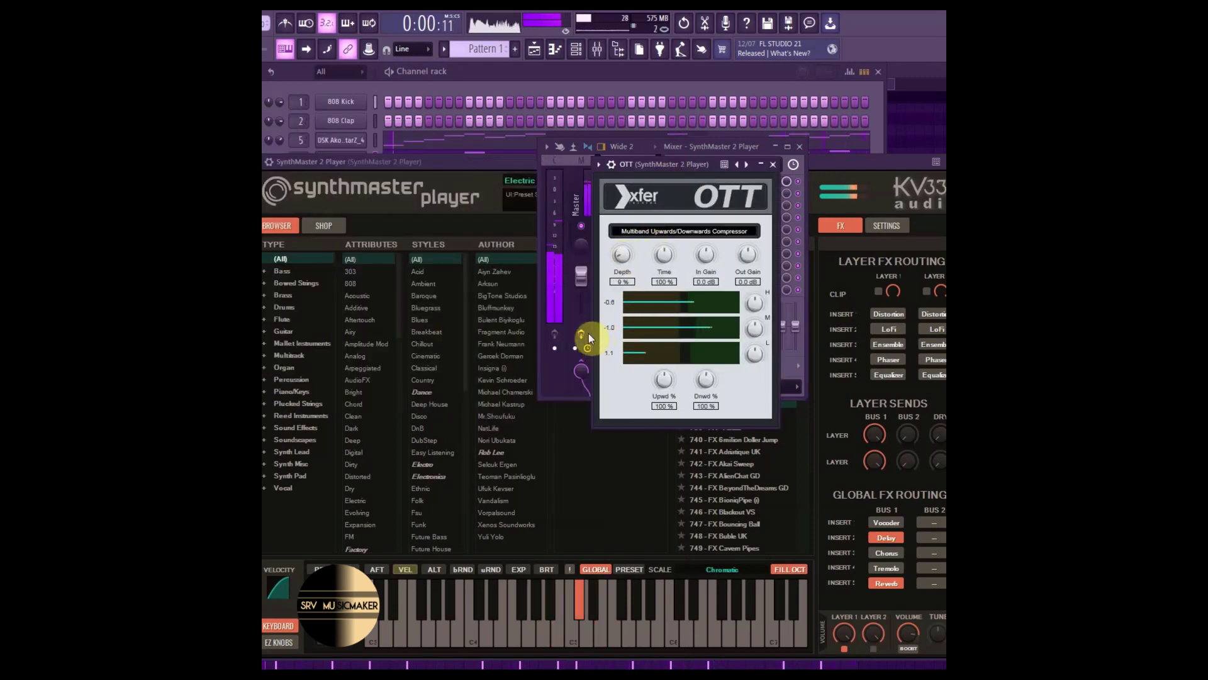
pyautogui.moveTo(667, 168); pyautogui.dragTo(448, 184)
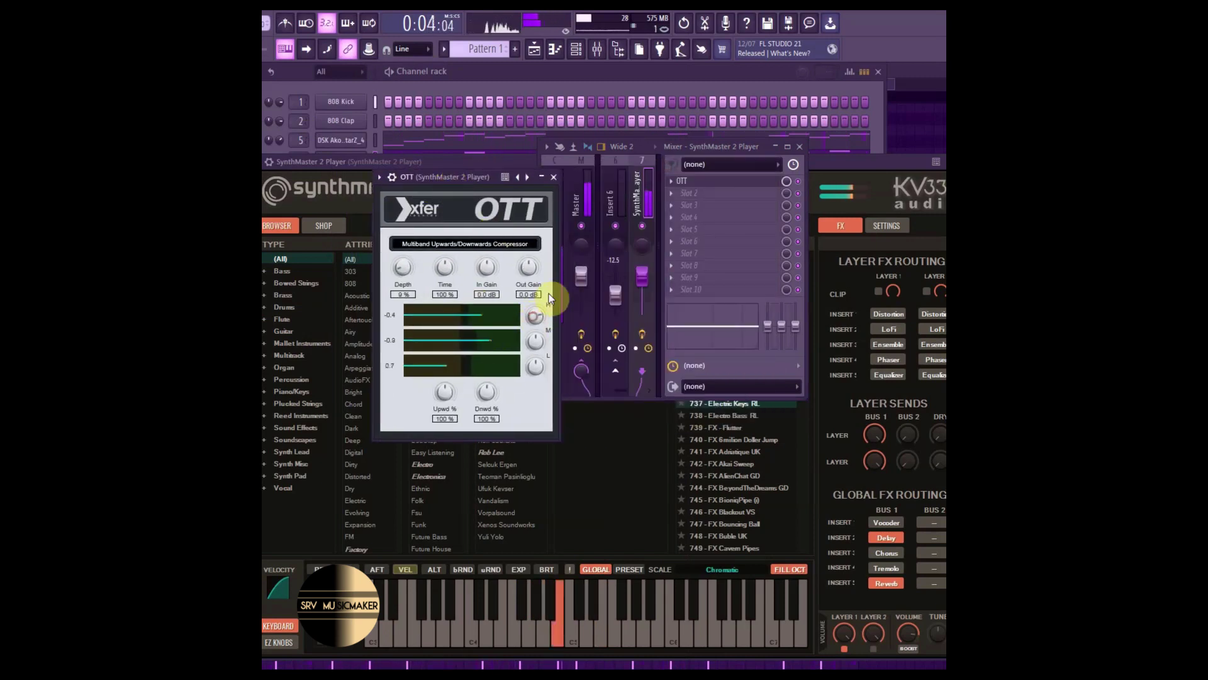
# In OTT, raise the high and mid band gains and set upward compression to 143 %, downward to 19 % and Depth to 7 %.
pyautogui.click(538, 341)
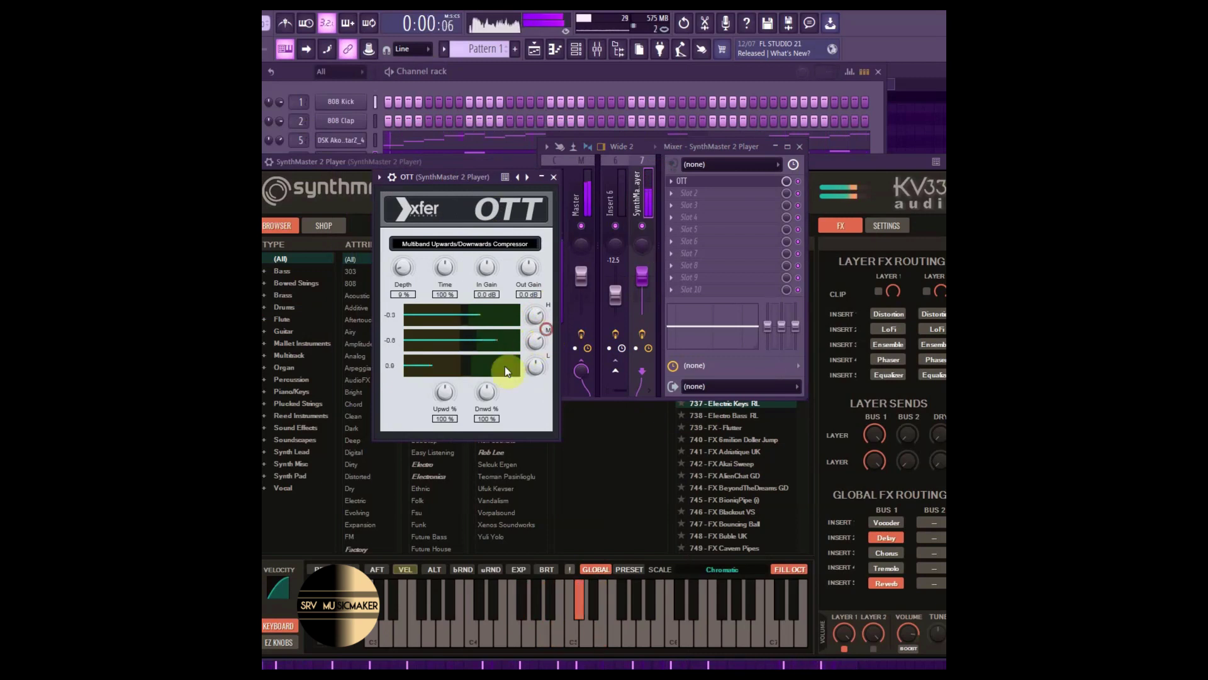
pyautogui.moveTo(443, 392)
pyautogui.mouseDown()
pyautogui.moveTo(465, 369)
pyautogui.moveTo(464, 390)
pyautogui.mouseUp()
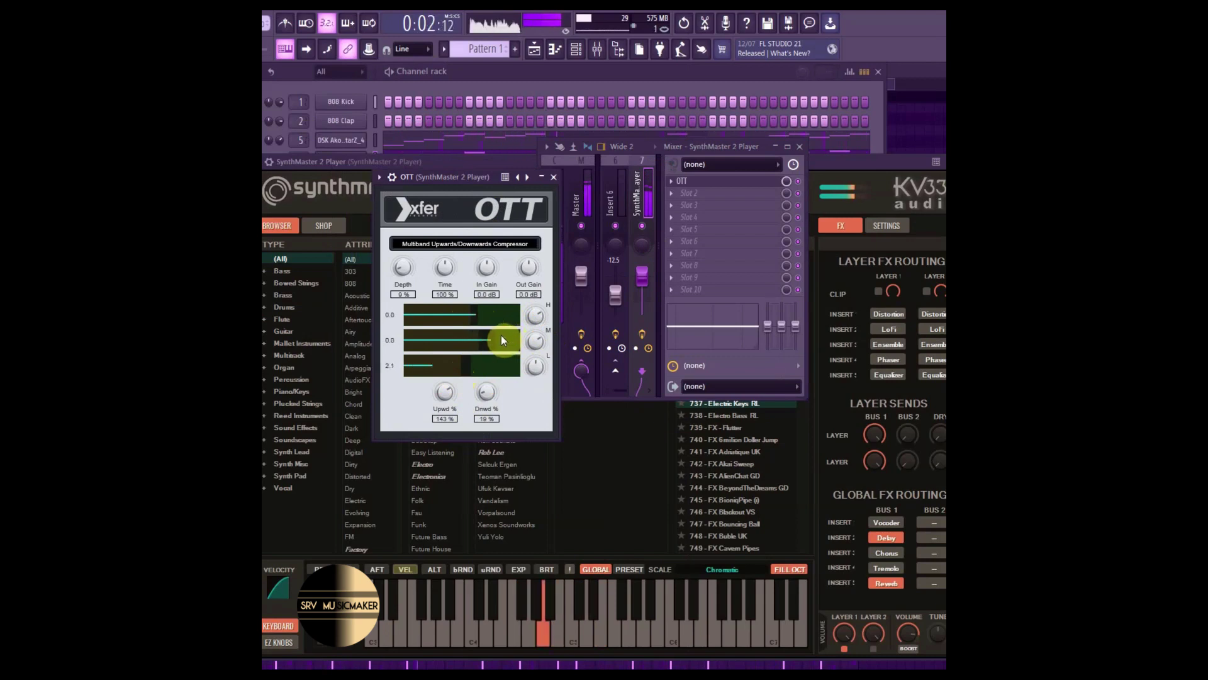
pyautogui.moveTo(403, 269); pyautogui.dragTo(403, 270)
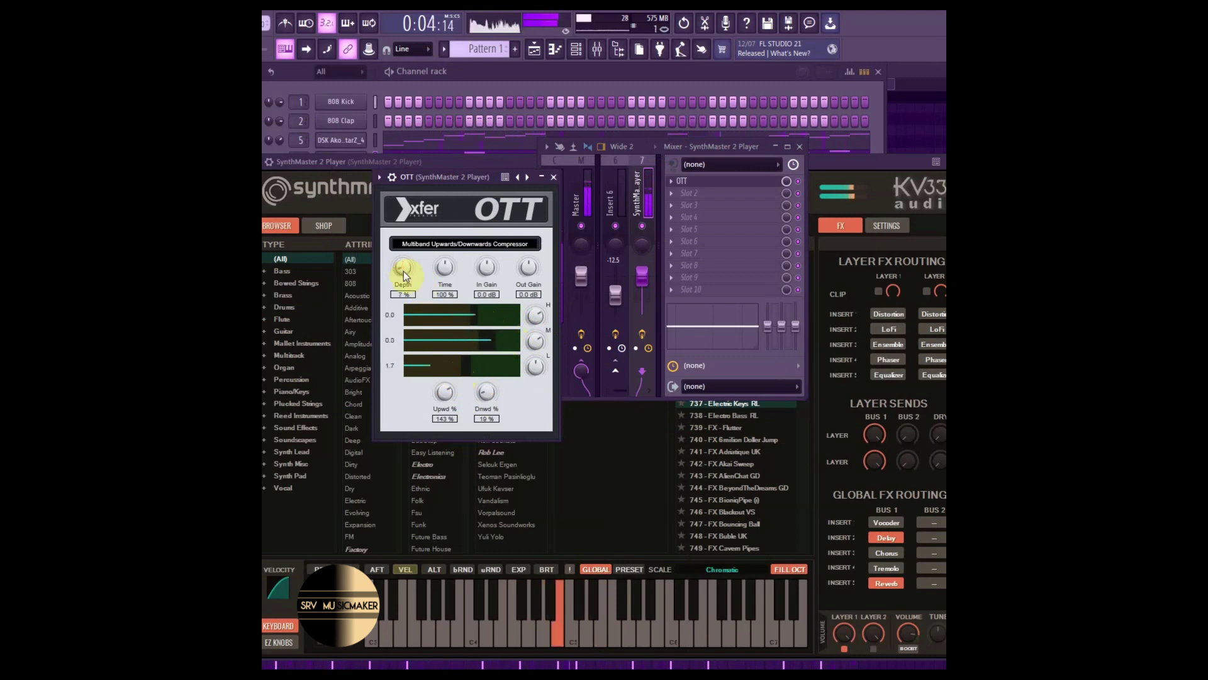
# Lower the SynthMaster mixer track's volume to -4.7 dB and load Tube Amp in its second effect slot.
pyautogui.click(798, 185)
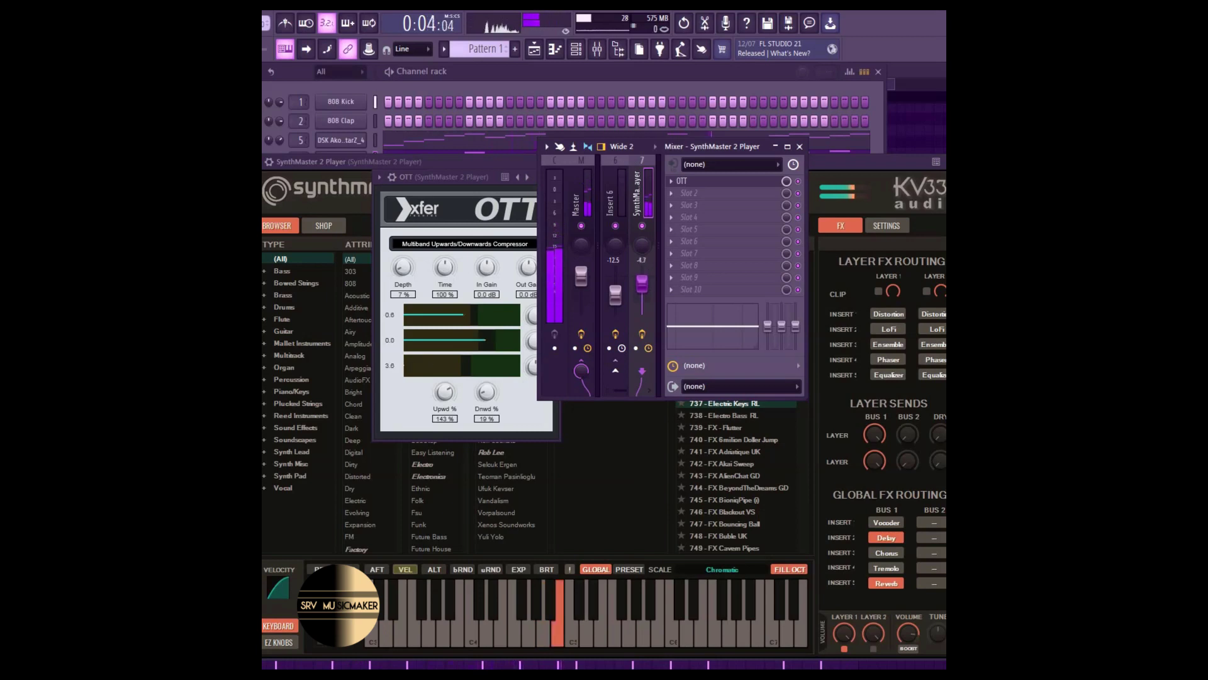
pyautogui.click(673, 191)
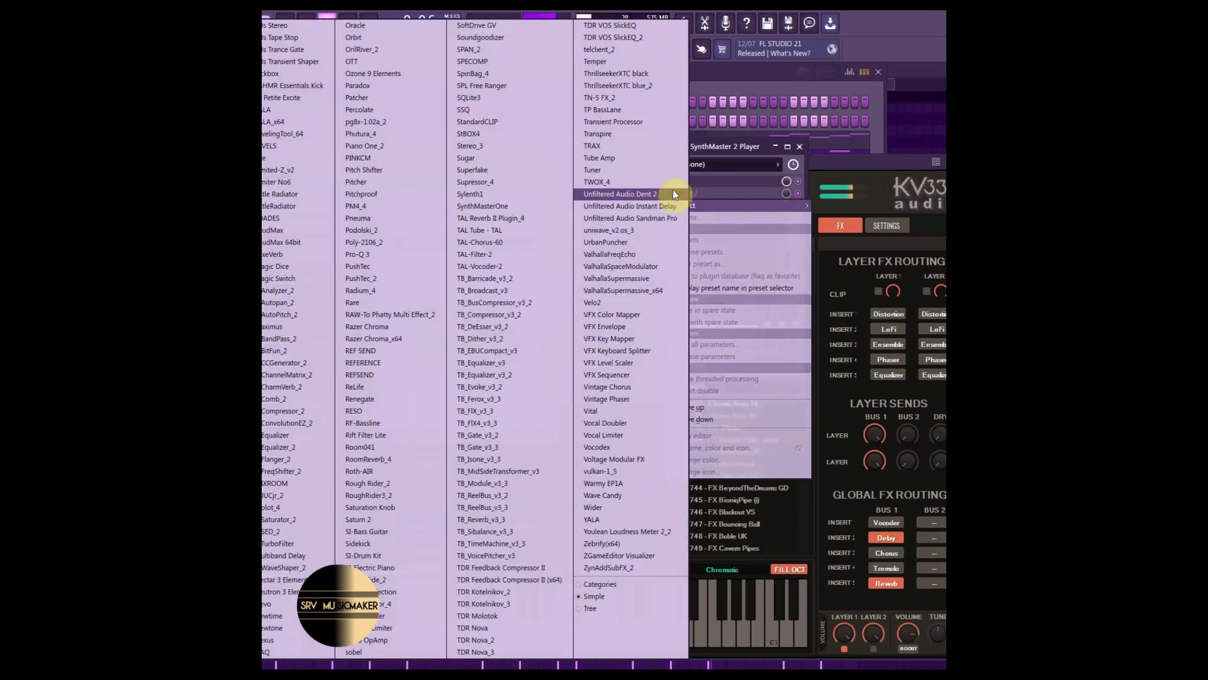
pyautogui.click(746, 150)
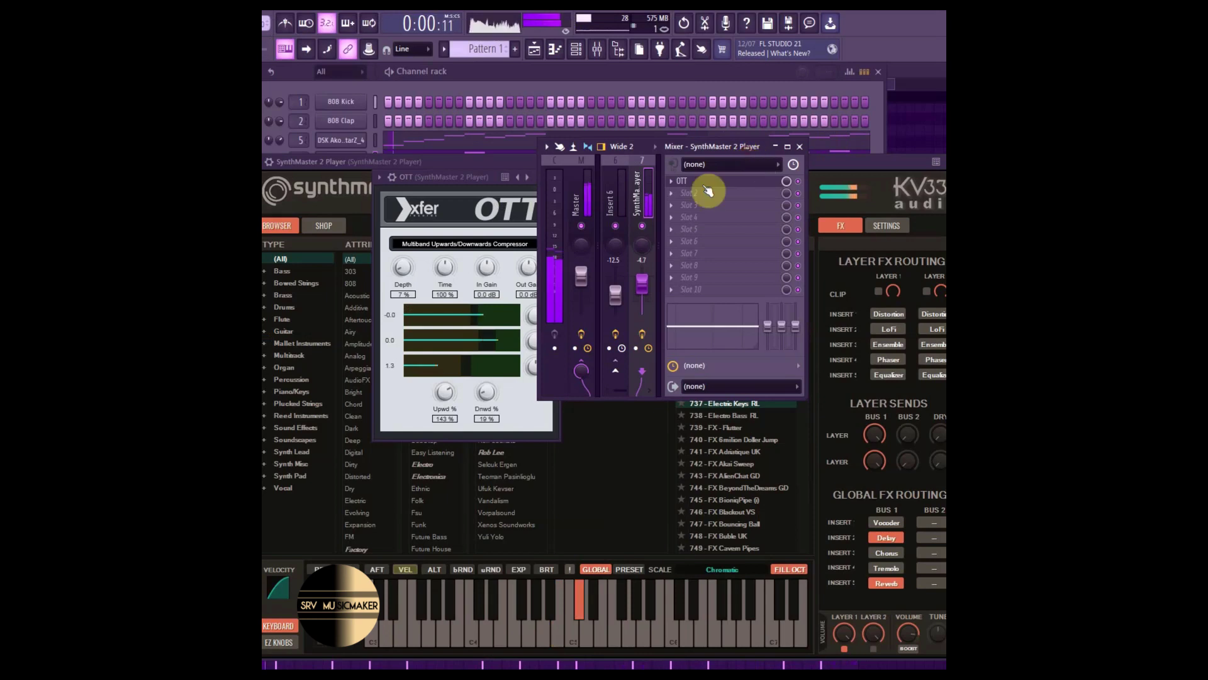
pyautogui.click(671, 193)
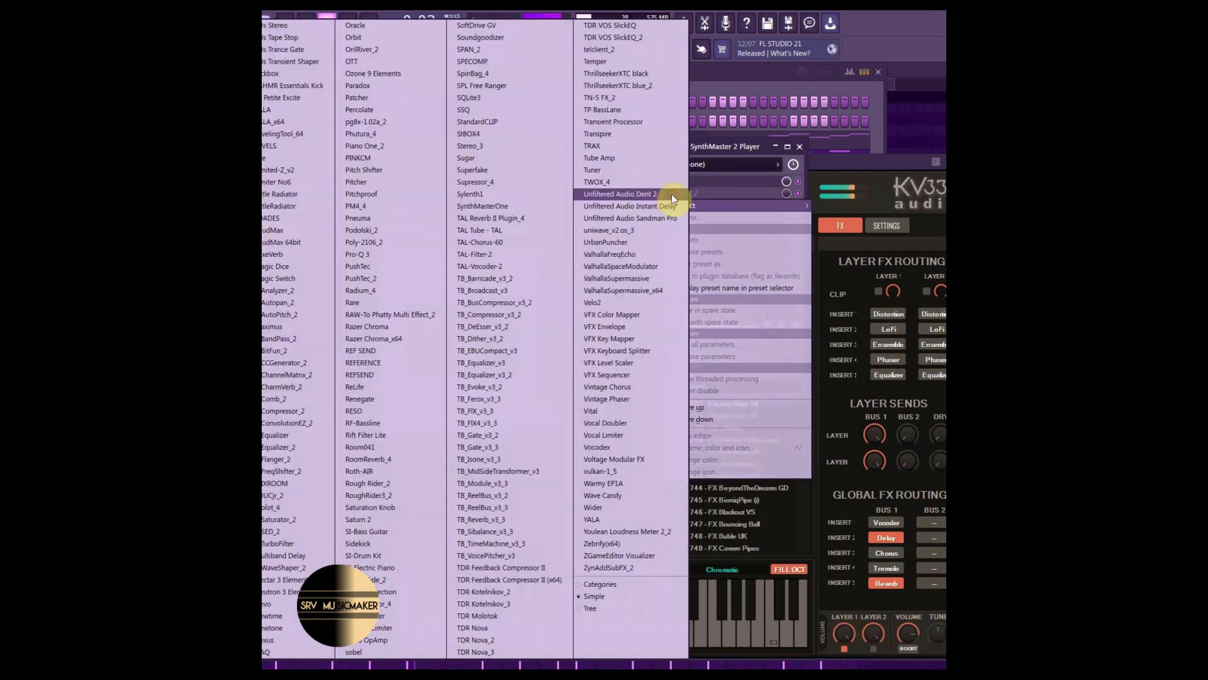
pyautogui.click(613, 157)
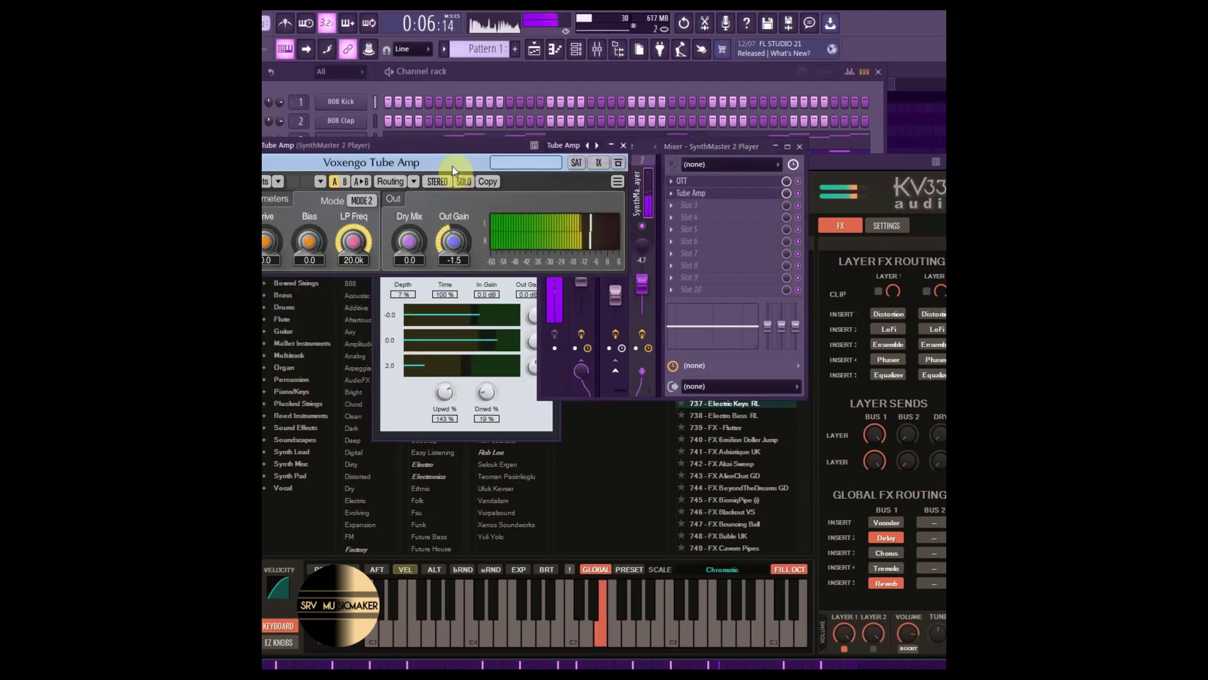
# Set Tube Amp's Drive to 25.5, Bias to 31.1 and Out Gain to -7.5, and close its window.
pyautogui.moveTo(439, 149); pyautogui.dragTo(604, 212)
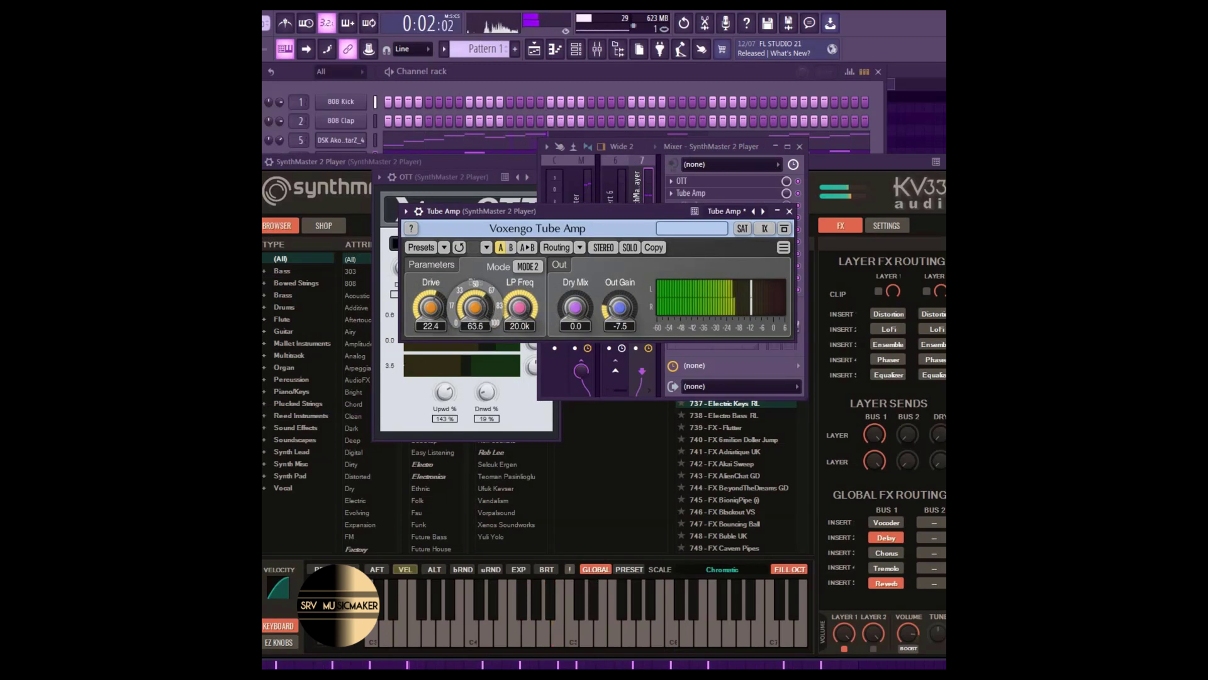
pyautogui.click(602, 248)
pyautogui.click(603, 264)
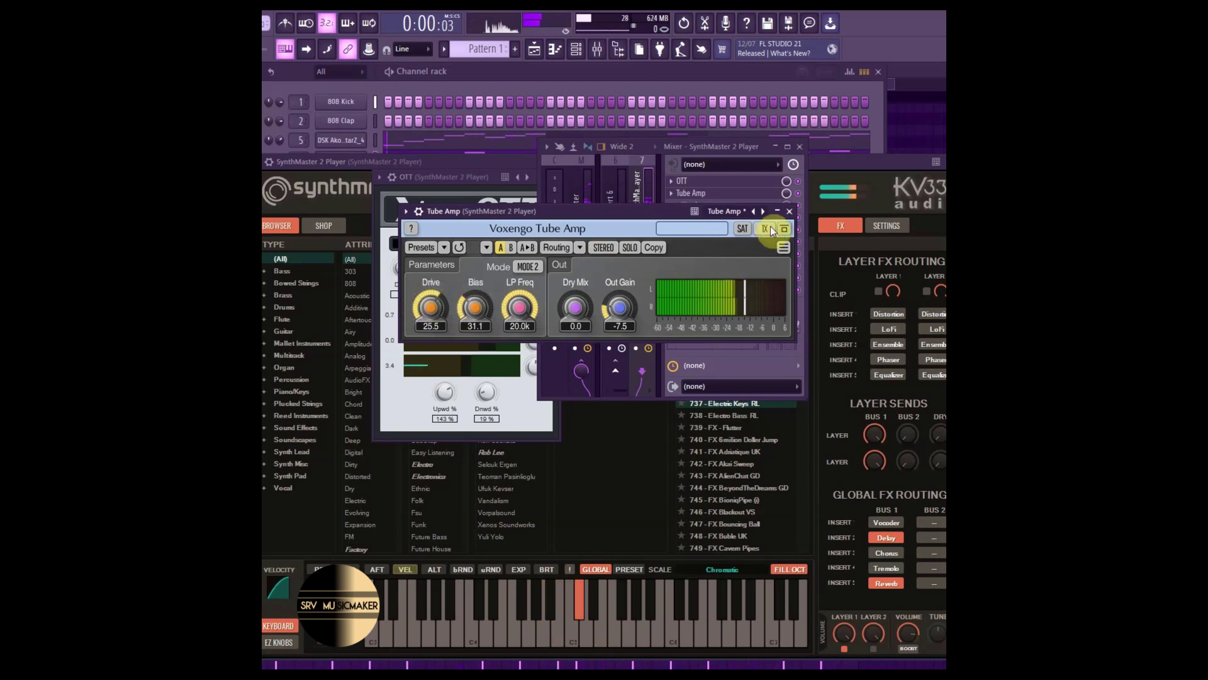
pyautogui.click(790, 211)
# Load Fruity Parametric EQ 2 in the third effect slot of the SynthMaster mixer track.
pyautogui.click(679, 213)
pyautogui.moveTo(693, 217)
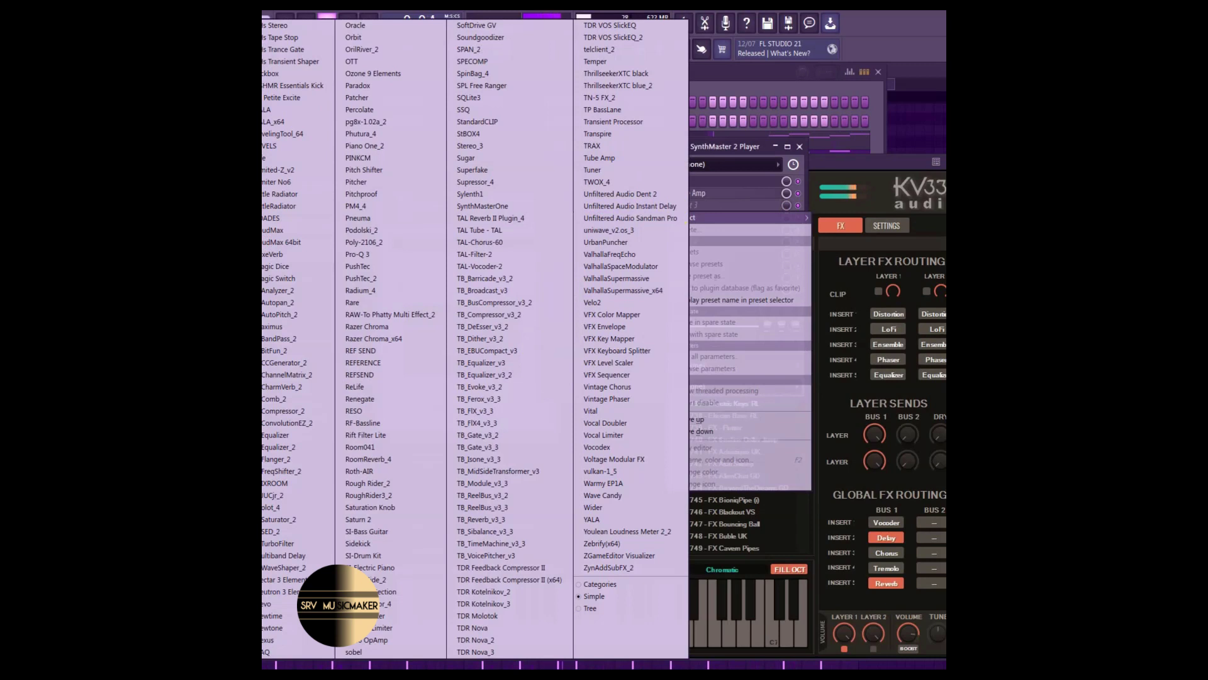
pyautogui.click(265, 470)
# Make EQ band 1 a steep high-pass that cuts the lows up to the low mids, and boost band 4 in the high mids.
pyautogui.rightClick(307, 269)
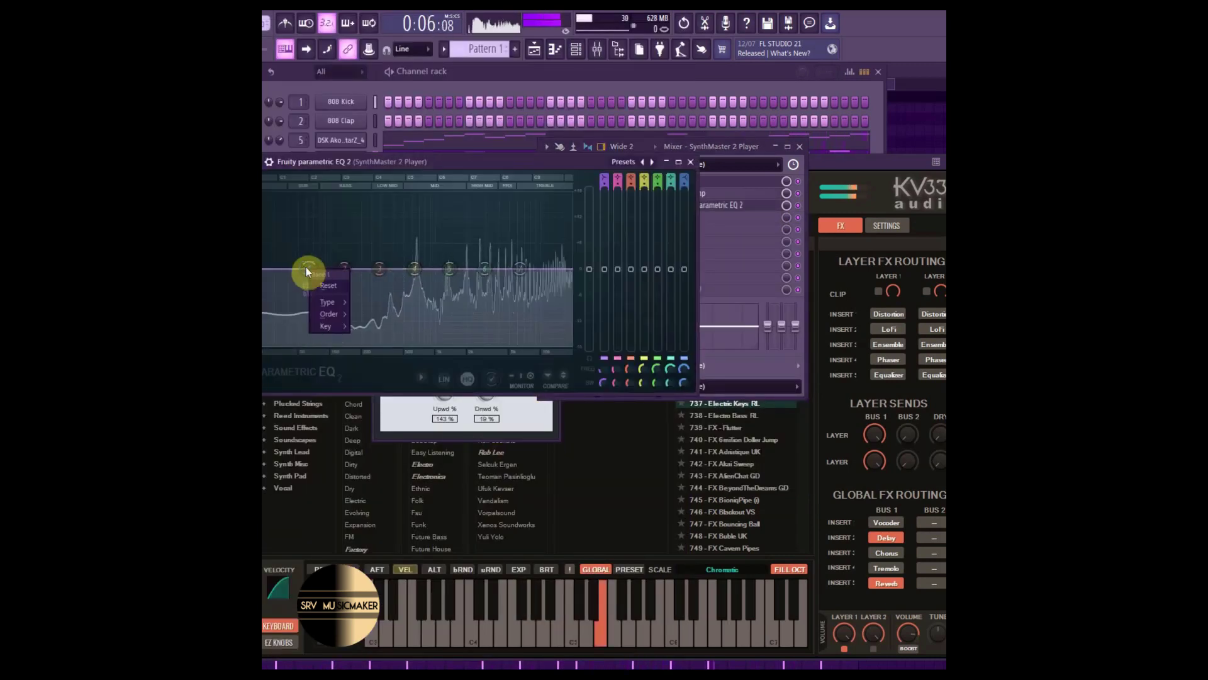
pyautogui.moveTo(328, 318)
pyautogui.click(380, 338)
pyautogui.rightClick(310, 271)
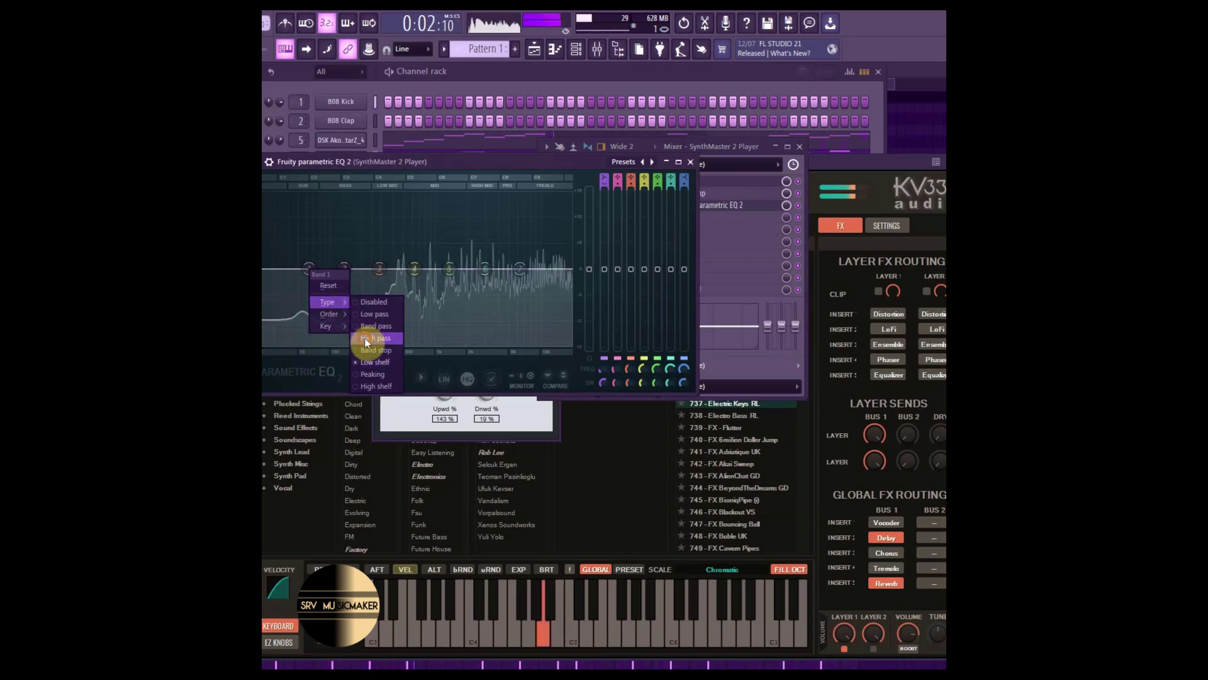
pyautogui.click(367, 340)
pyautogui.moveTo(304, 273); pyautogui.dragTo(481, 250)
# Make EQ band 7 a Steep 6 low-pass filter and move its cutoff higher in the treble range.
pyautogui.rightClick(520, 269)
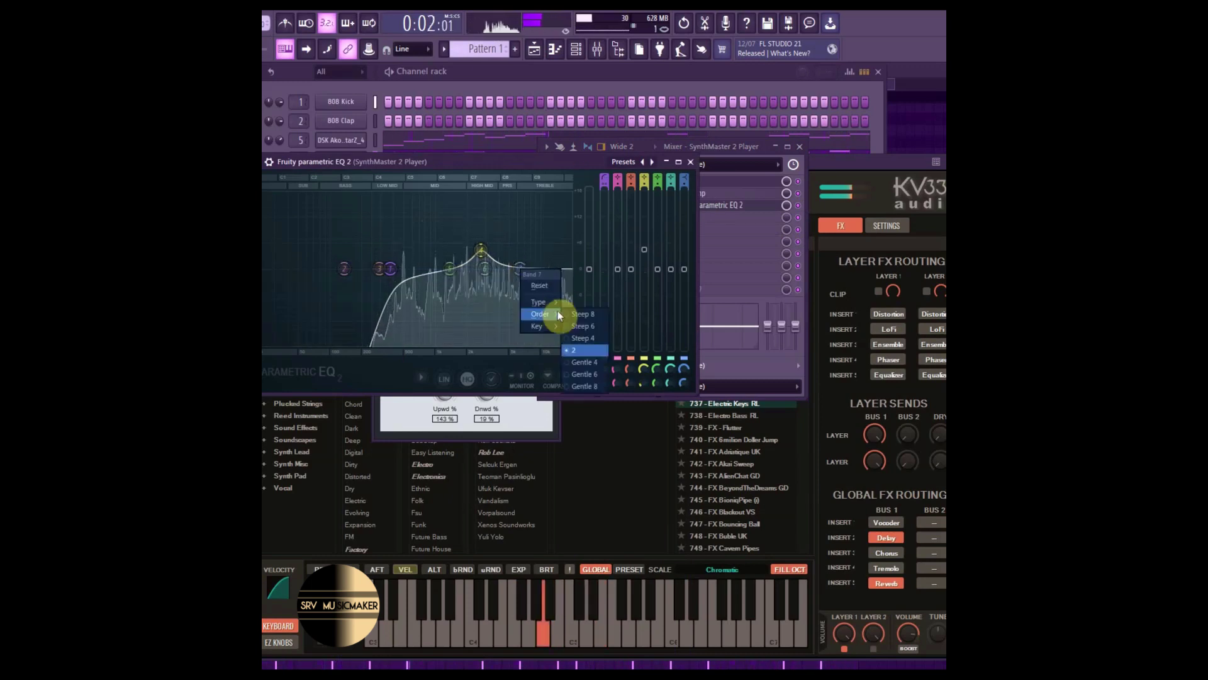
pyautogui.click(574, 327)
pyautogui.rightClick(520, 270)
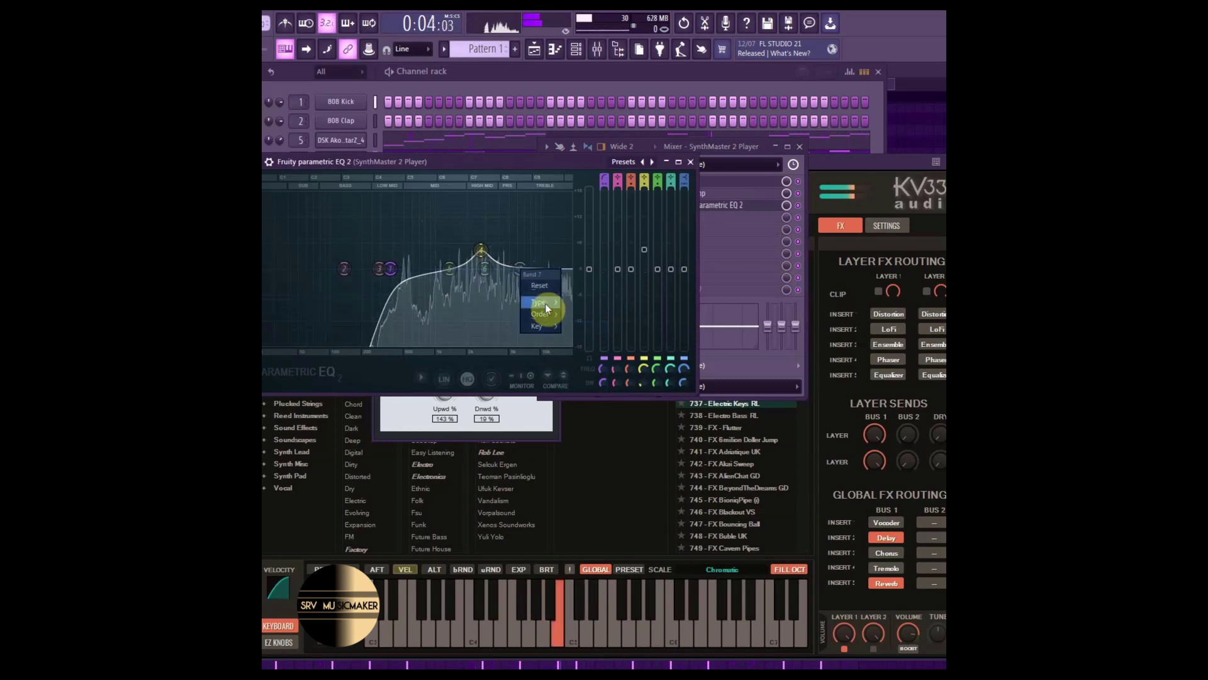
pyautogui.click(568, 301)
pyautogui.moveTo(520, 268); pyautogui.dragTo(538, 272)
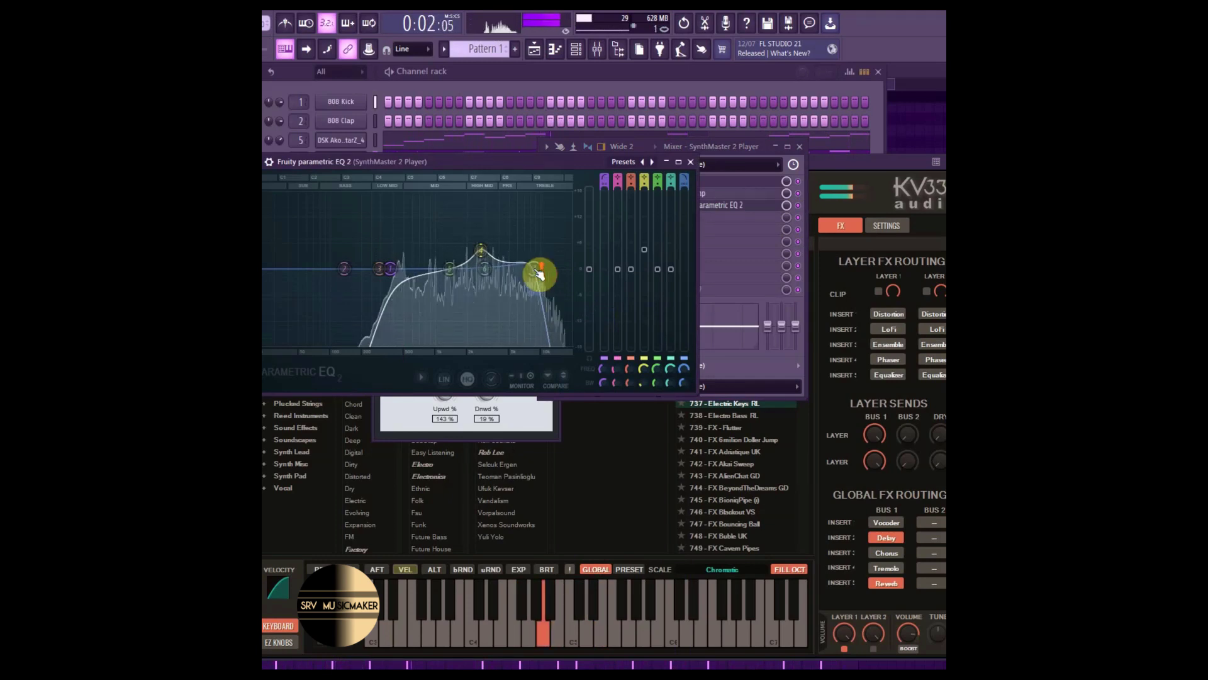
# Set the order of EQ band 7's low-pass filter to Gentle 4 and close the equalizer.
pyautogui.rightClick(539, 272)
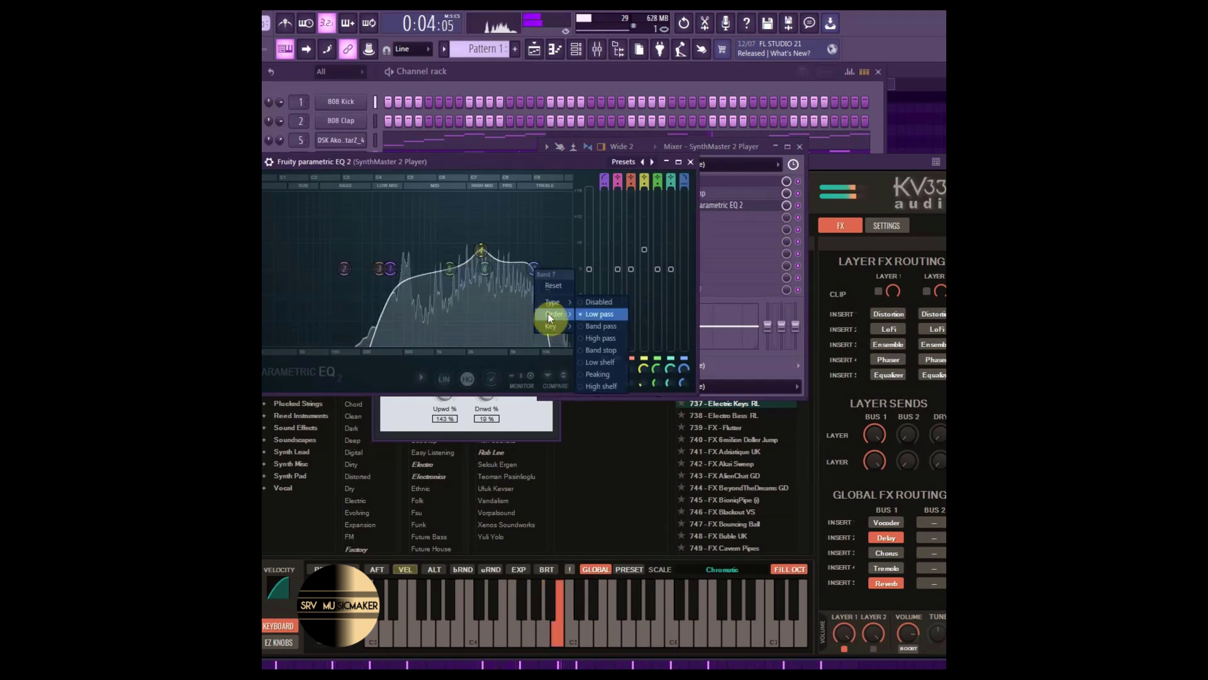
pyautogui.moveTo(560, 314)
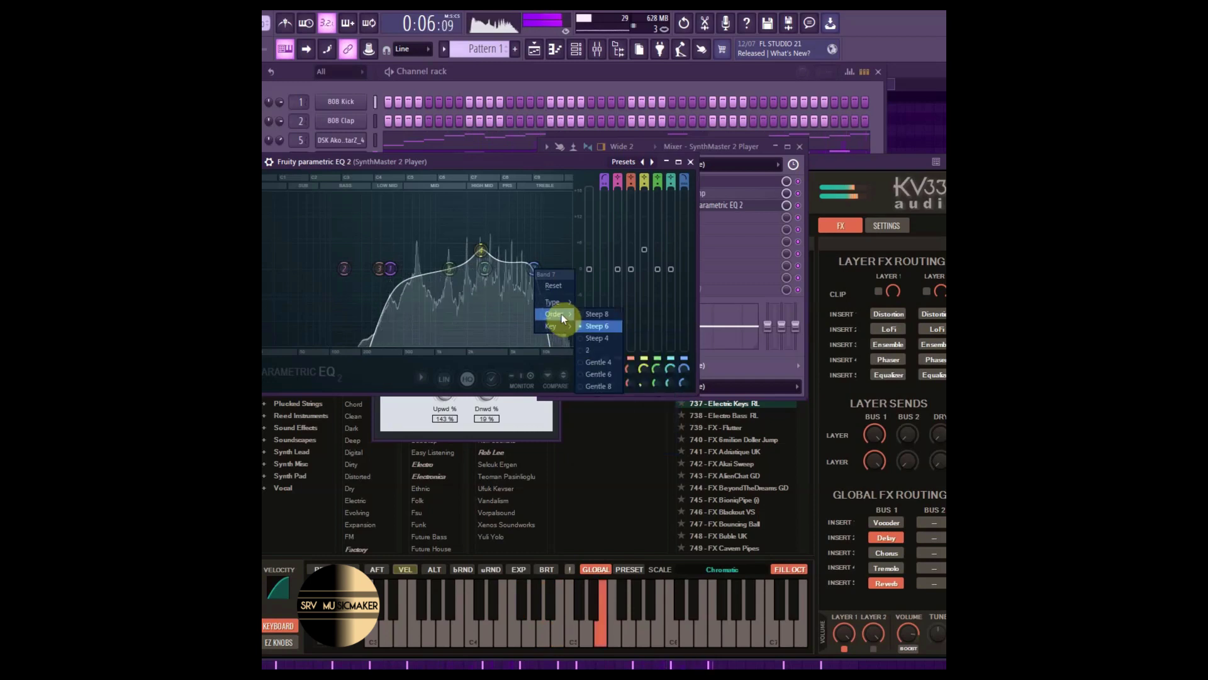
pyautogui.click(613, 349)
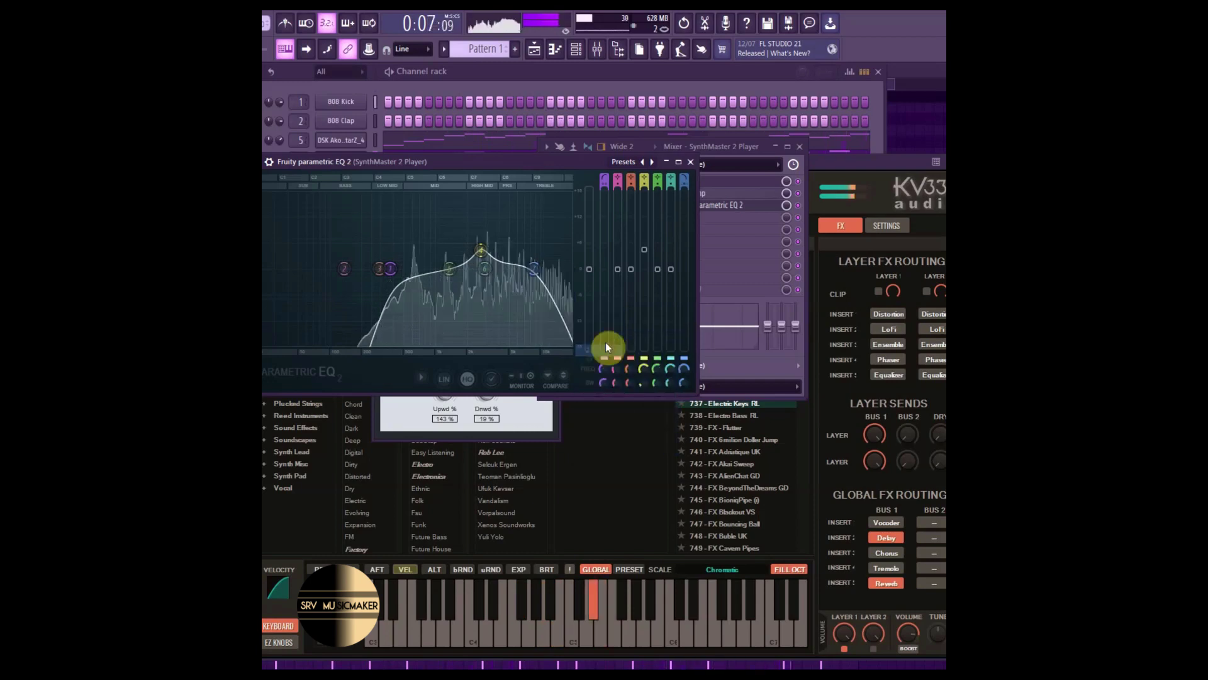
pyautogui.rightClick(539, 274)
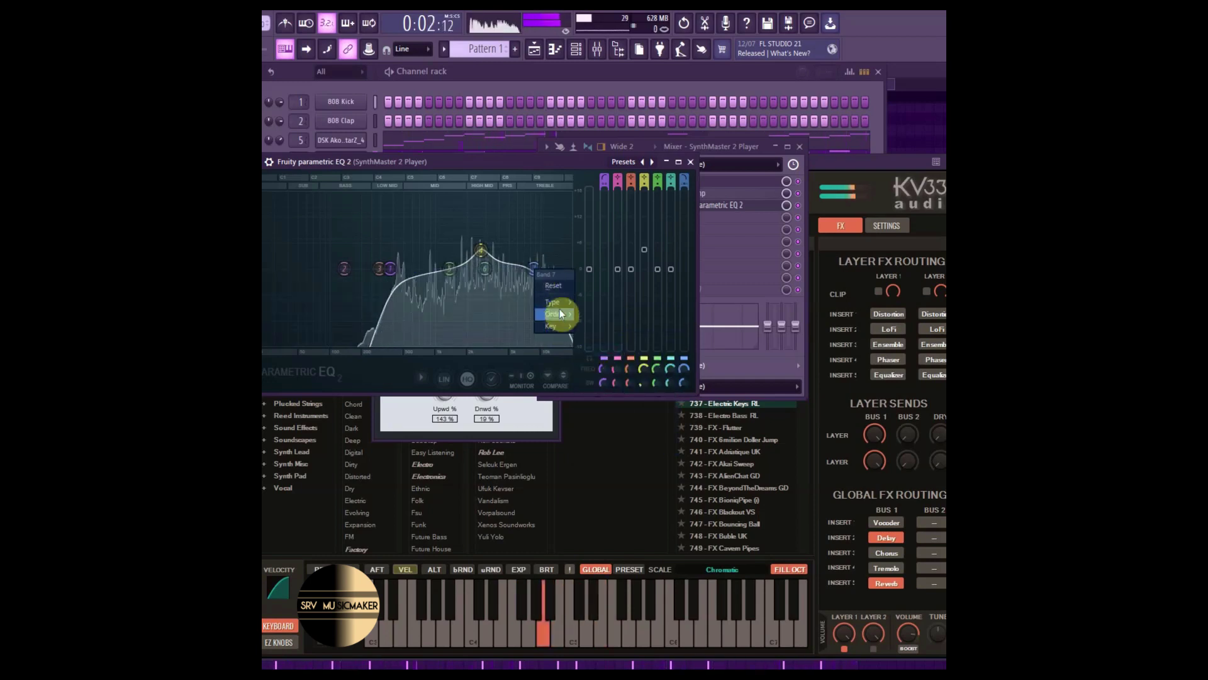
pyautogui.moveTo(561, 314)
pyautogui.click(594, 363)
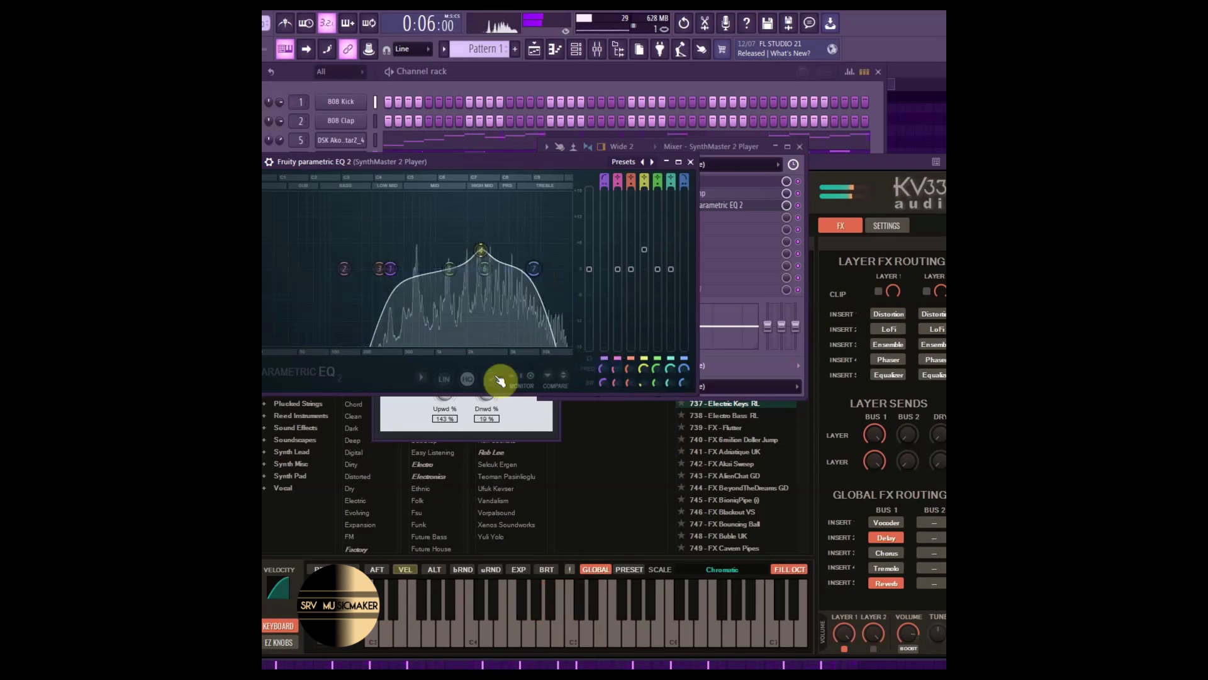
pyautogui.click(691, 161)
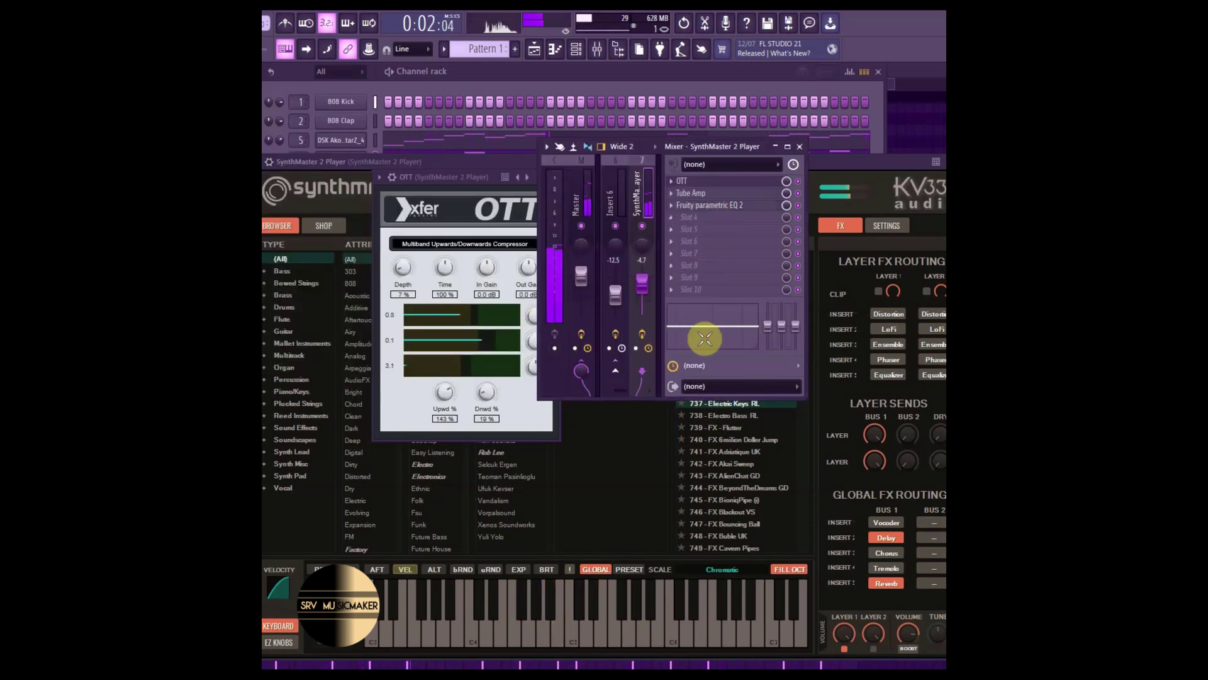
# Cut the low band in the SynthMaster mixer track's built-in EQ and sidechain the track to Insert 6.
pyautogui.moveTo(767, 325); pyautogui.dragTo(760, 360)
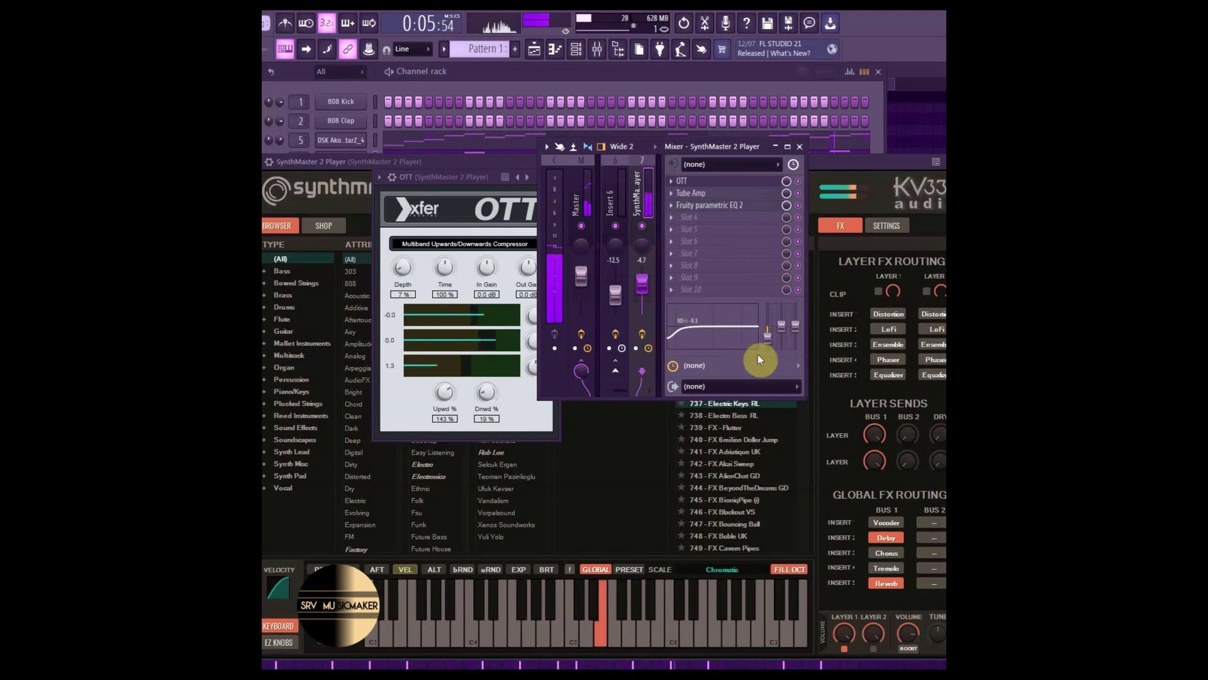
pyautogui.click(788, 147)
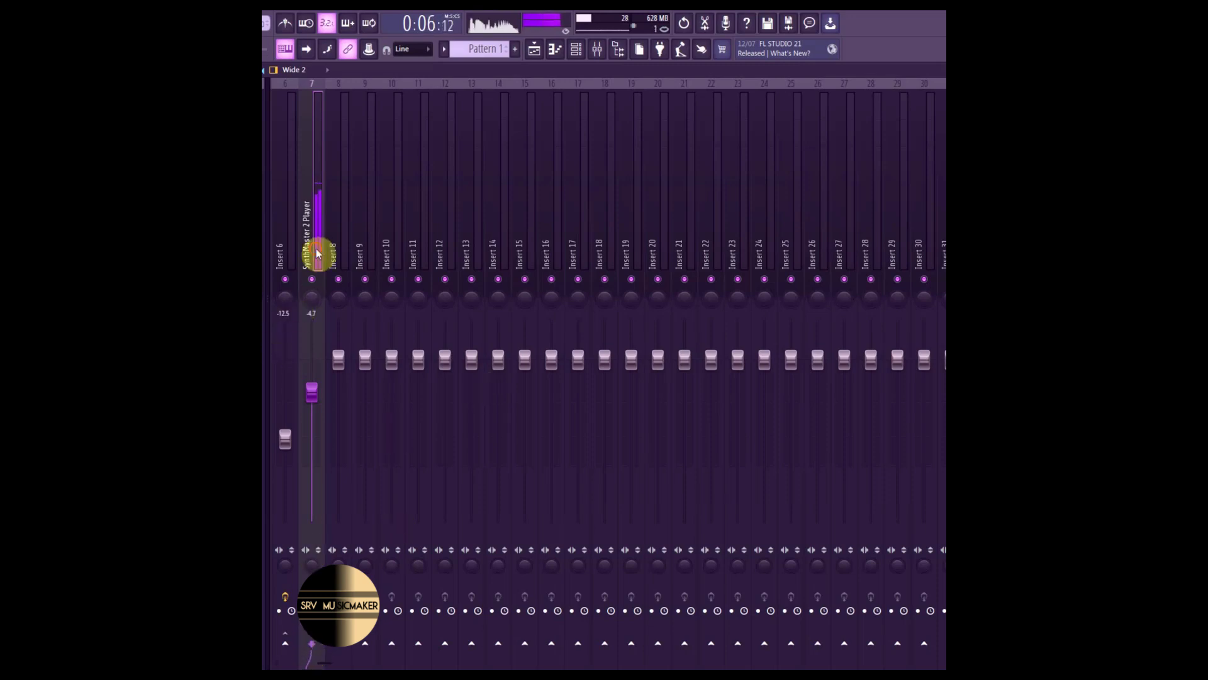
pyautogui.rightClick(288, 642)
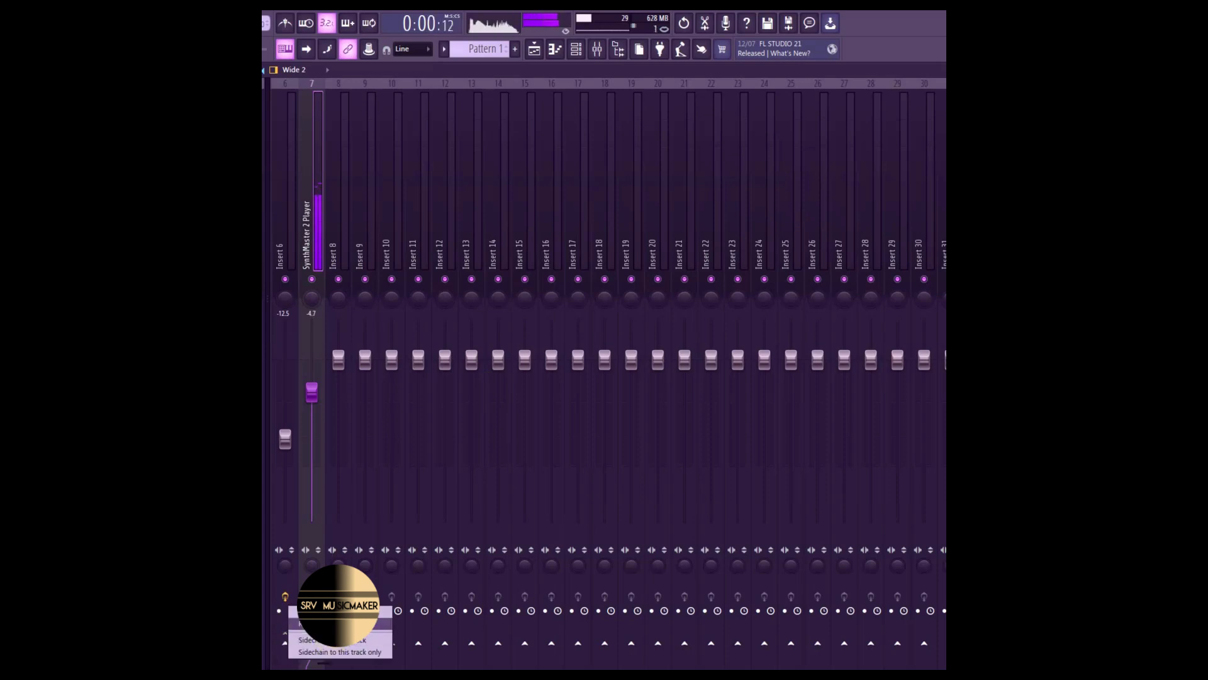
pyautogui.click(324, 639)
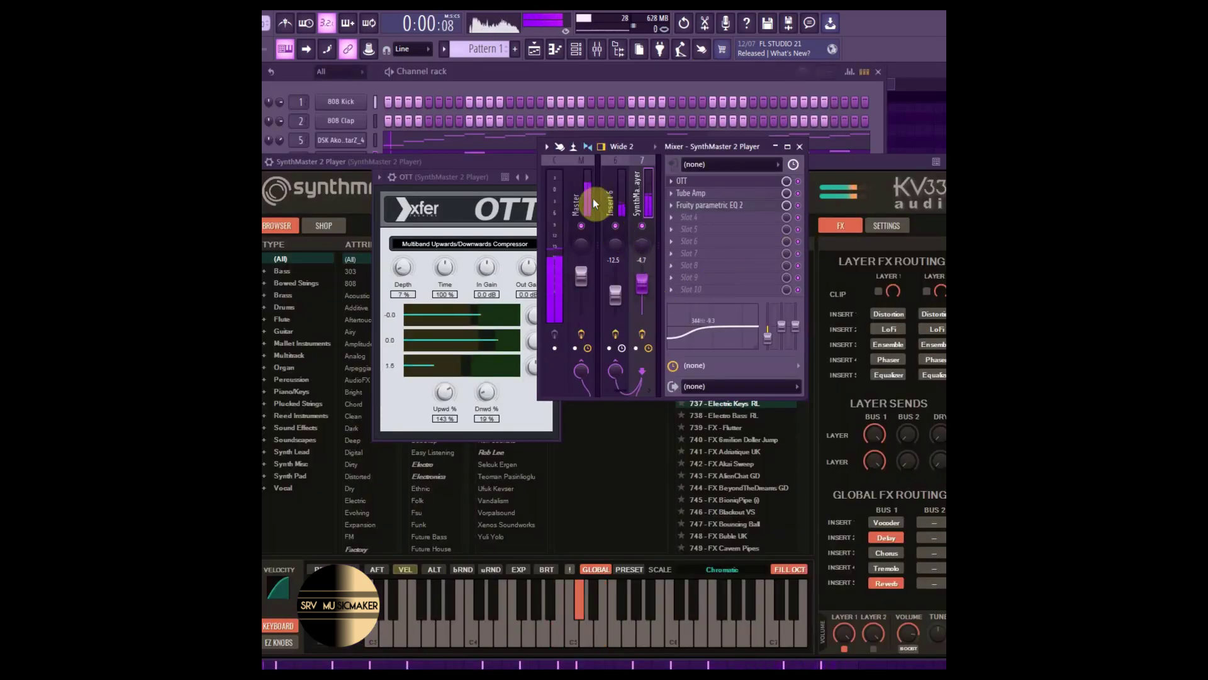
# Lower the mix level of Fruity Delay 2 on the Insert 6 mixer track.
pyautogui.click(618, 203)
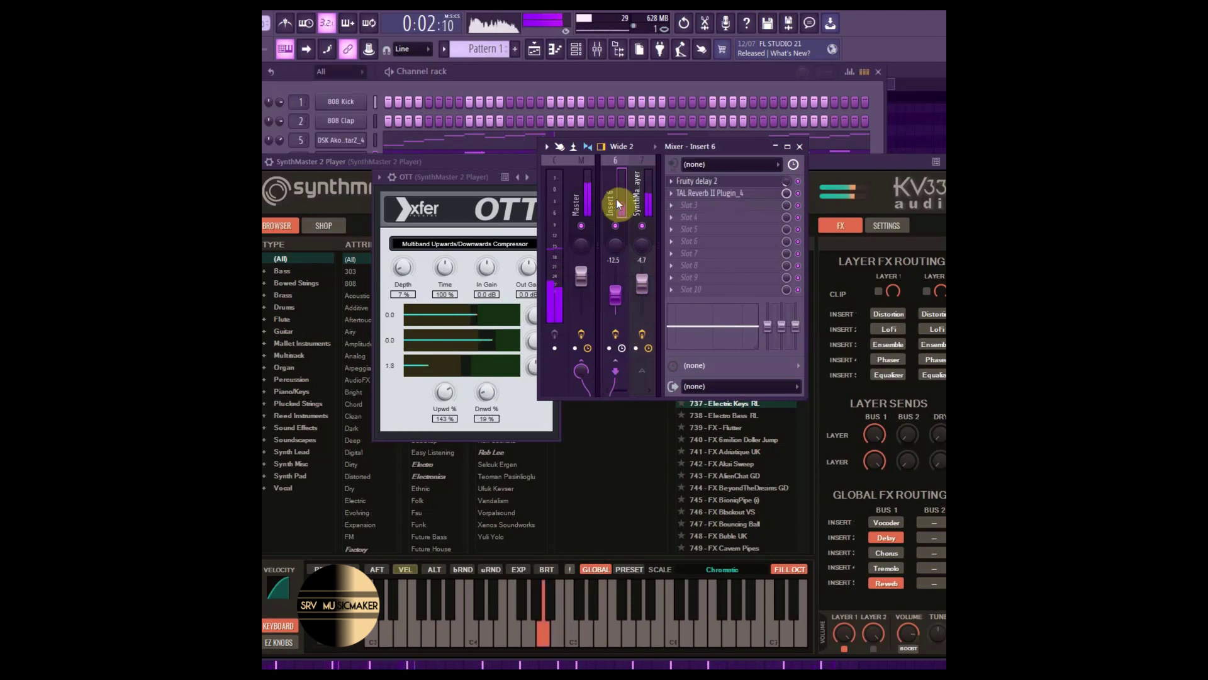
pyautogui.moveTo(786, 181); pyautogui.dragTo(786, 215)
# Transpose all SynthMaster counter-melody notes up one octave in the piano roll.
pyautogui.click(618, 88)
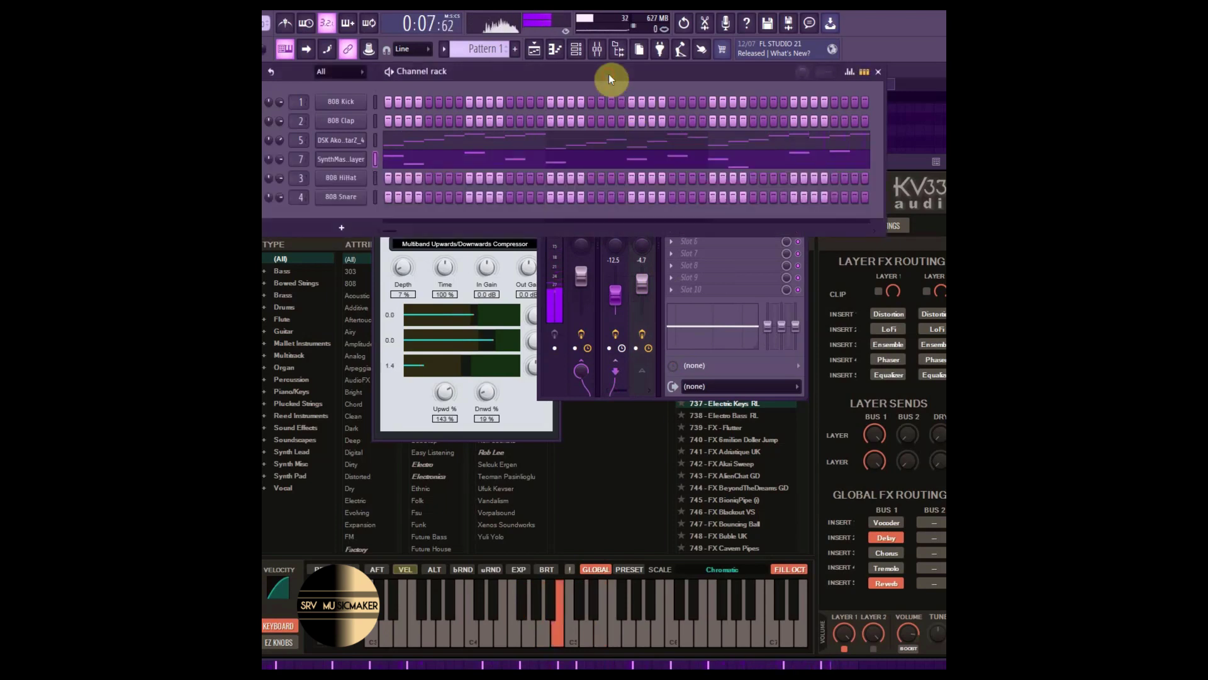
pyautogui.click(545, 168)
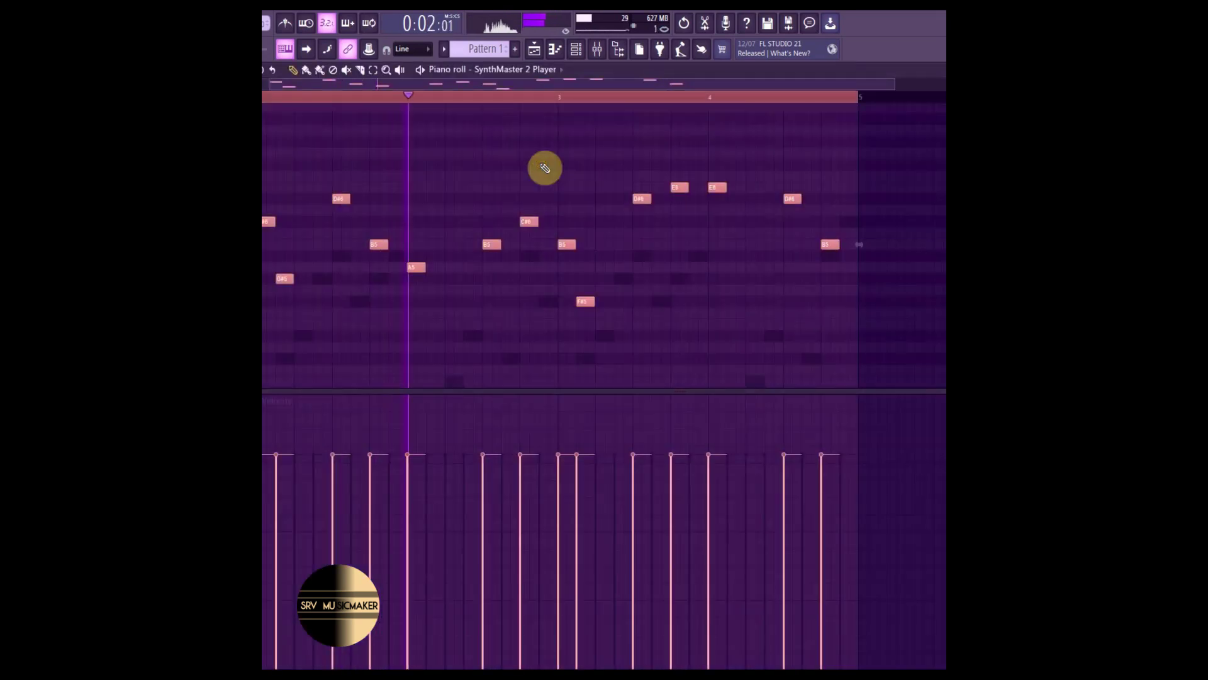
pyautogui.hotkey('ctrl', 'Up')
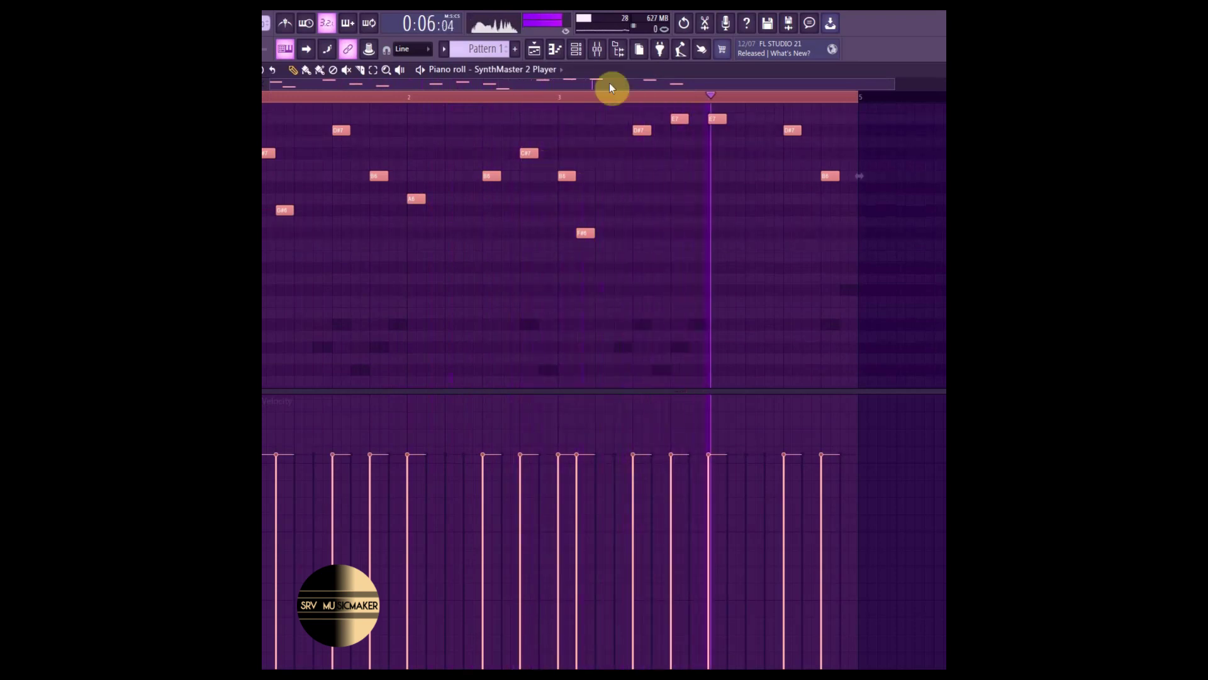
# Show SynthMaster's EZ knobs and adjust the envelope release of the Electric Keys RL preset.
pyautogui.click(577, 51)
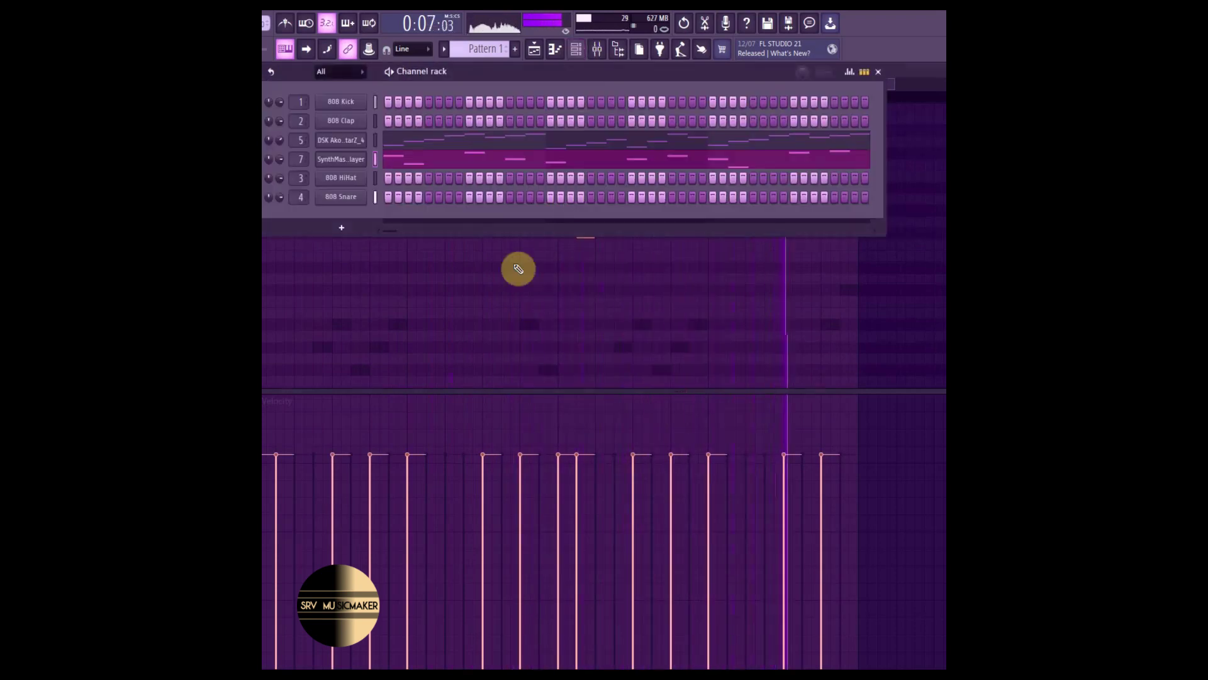
pyautogui.click(338, 159)
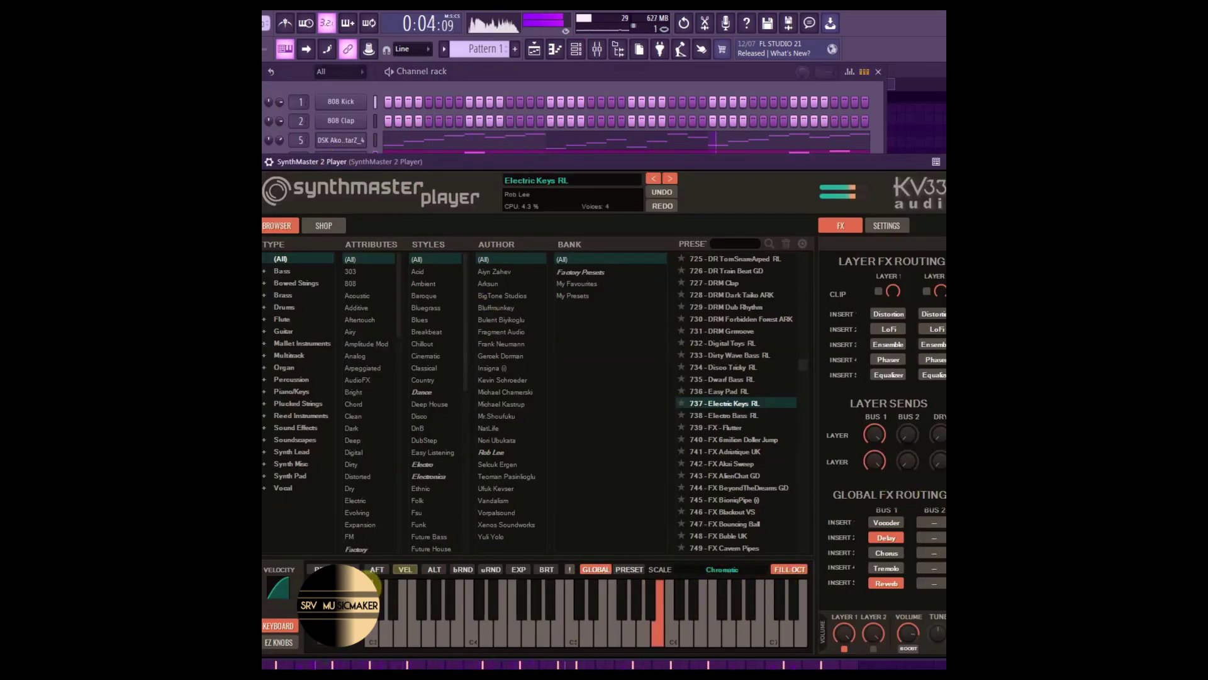
pyautogui.click(278, 642)
pyautogui.click(412, 629)
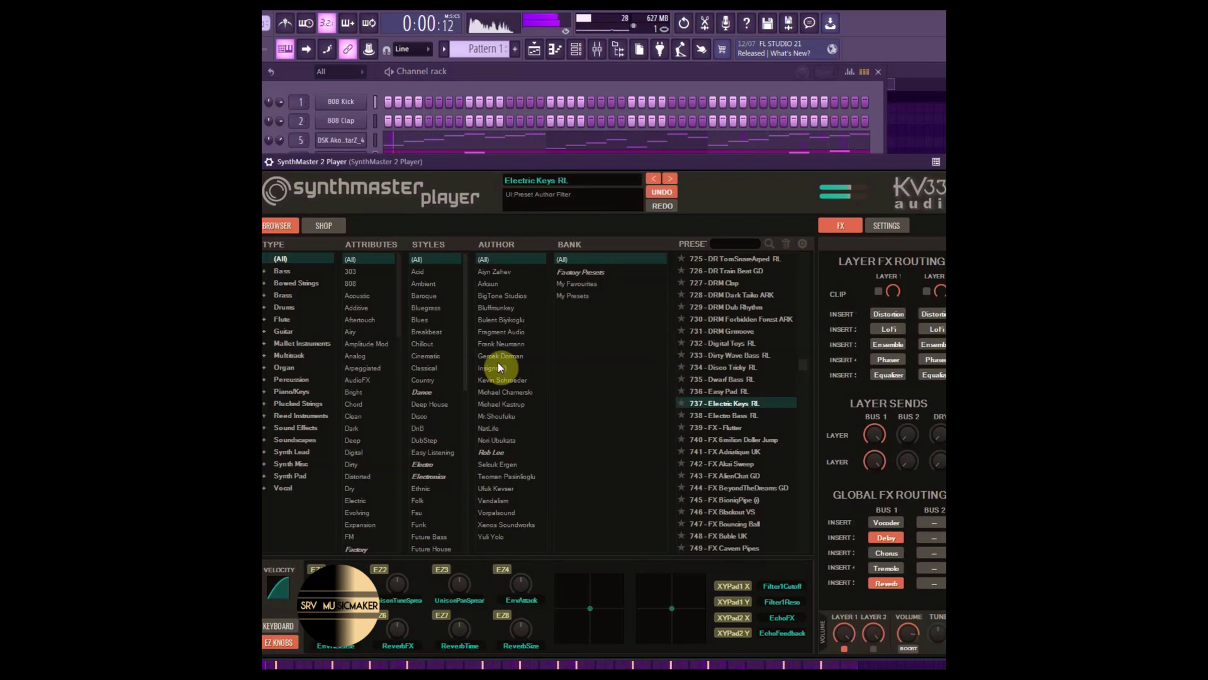
pyautogui.click(463, 224)
pyautogui.click(447, 221)
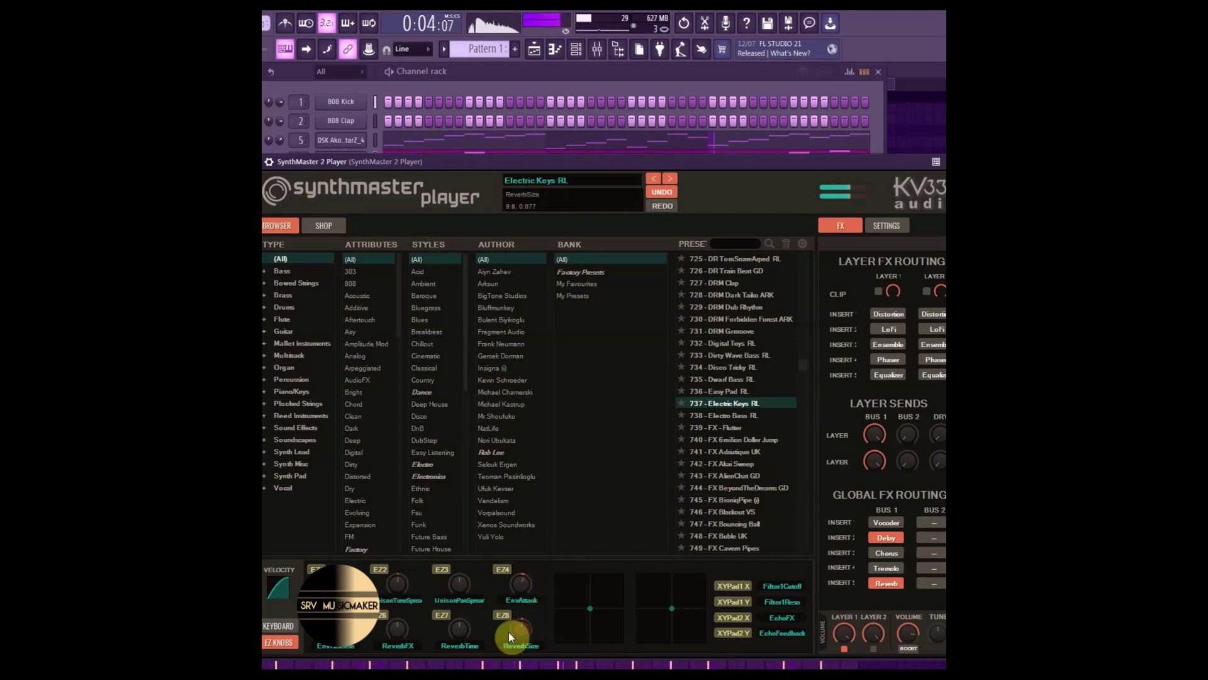
pyautogui.moveTo(345, 648)
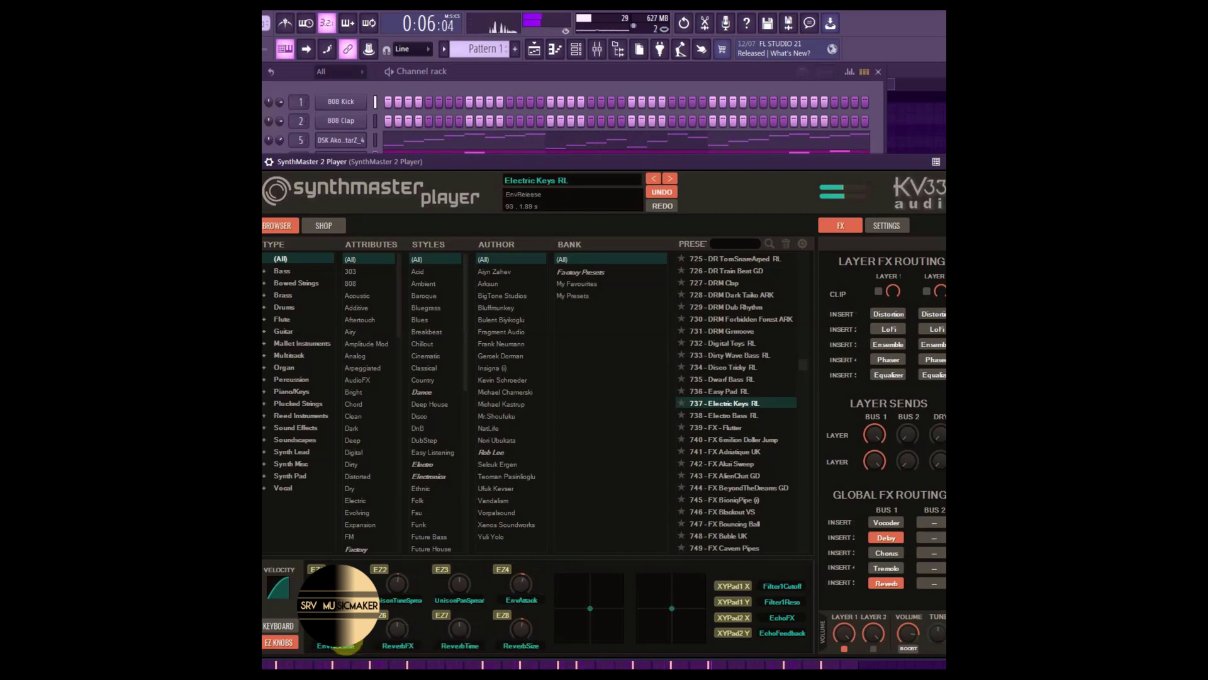
pyautogui.moveTo(356, 635)
pyautogui.mouseDown()
pyautogui.moveTo(338, 648)
pyautogui.moveTo(360, 637)
pyautogui.mouseUp()
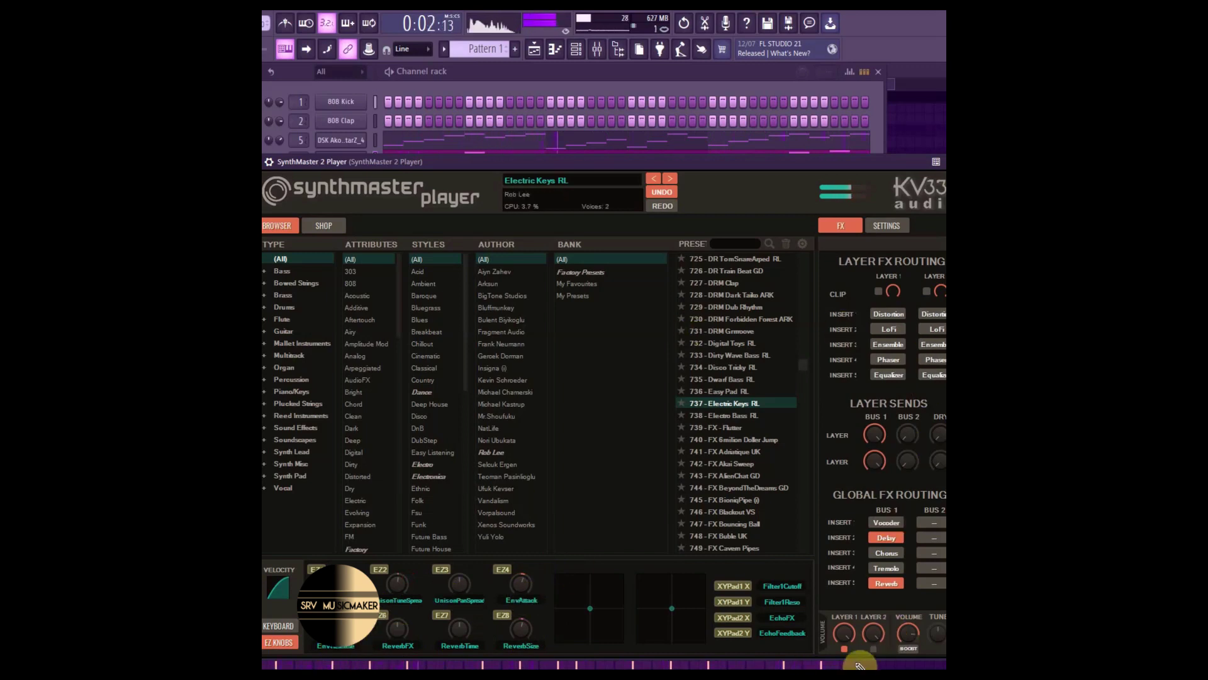
# Adjust the master volume of the Electric Keys RL preset in SynthMaster.
pyautogui.moveTo(894, 647); pyautogui.dragTo(901, 639)
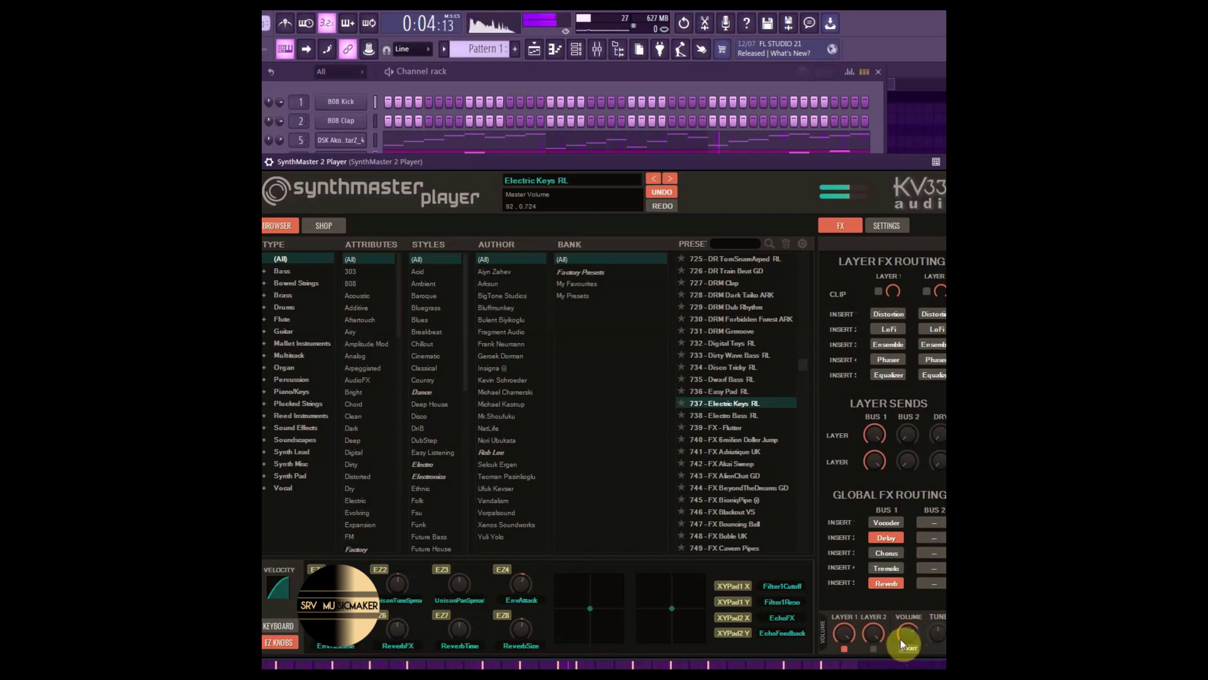
pyautogui.click(267, 150)
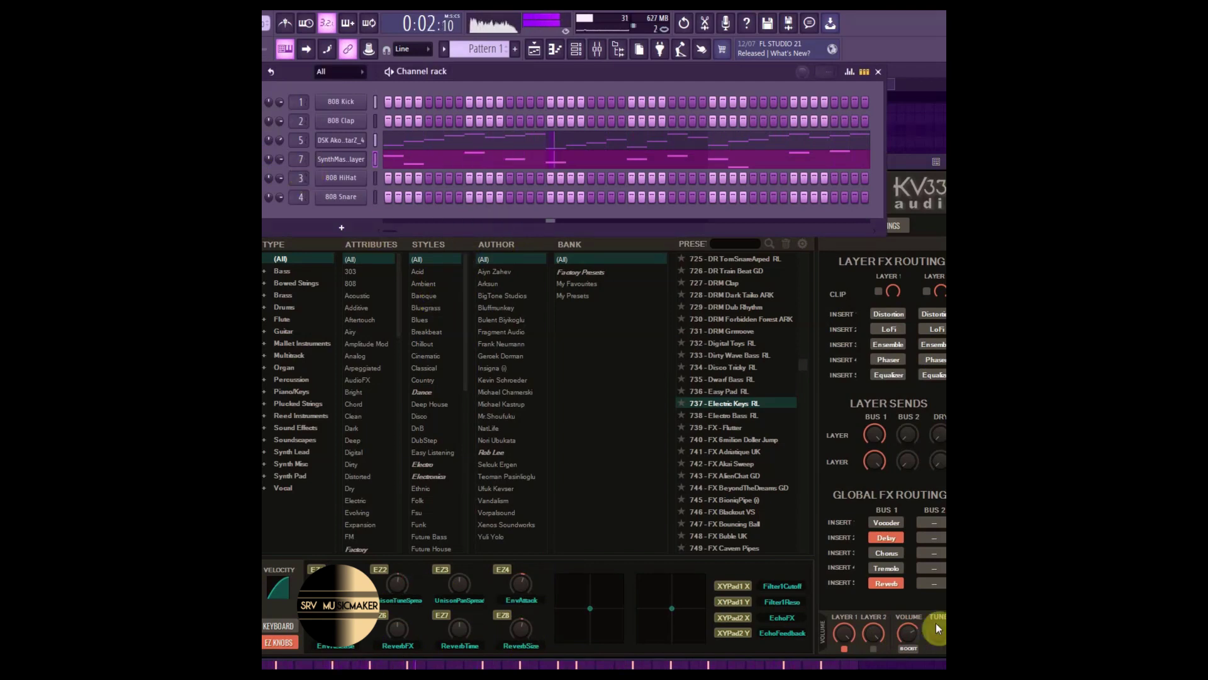
pyautogui.click(916, 628)
pyautogui.moveTo(917, 628)
pyautogui.mouseDown()
pyautogui.moveTo(923, 618)
pyautogui.moveTo(914, 630)
pyautogui.mouseUp()
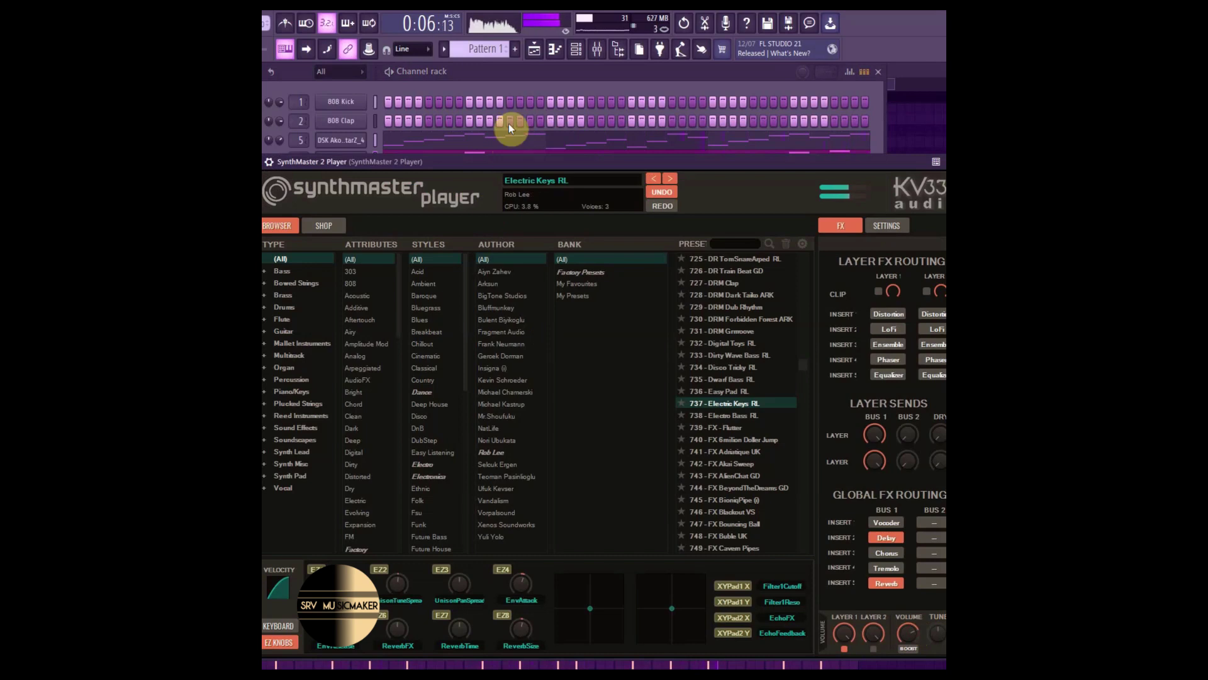
# Insert a MinimogueVA_5 instrument channel next to the SynthMaster channel.
pyautogui.click(518, 84)
pyautogui.rightClick(337, 159)
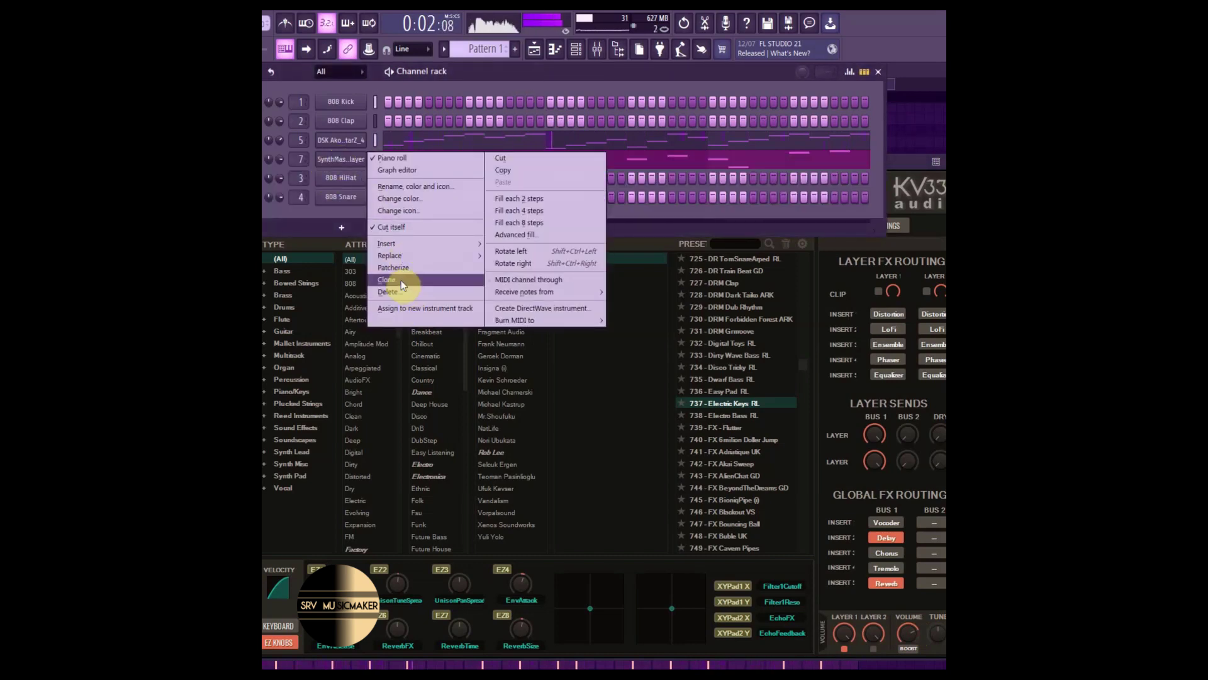
pyautogui.moveTo(391, 255)
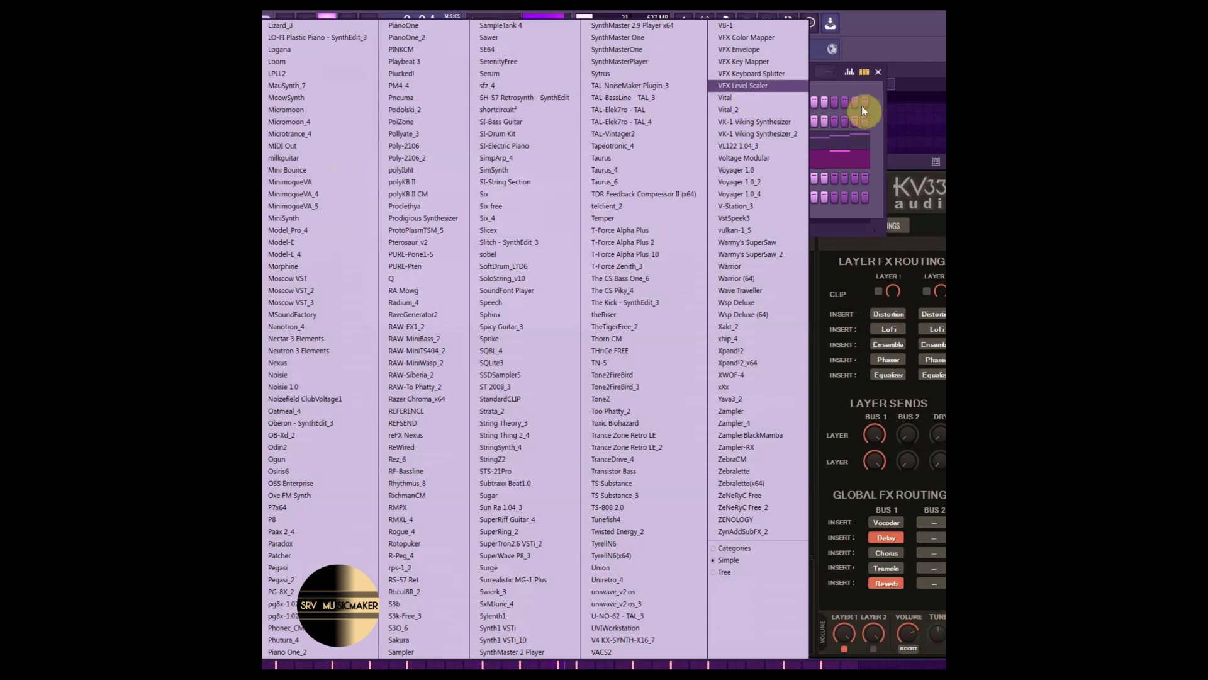
pyautogui.click(319, 206)
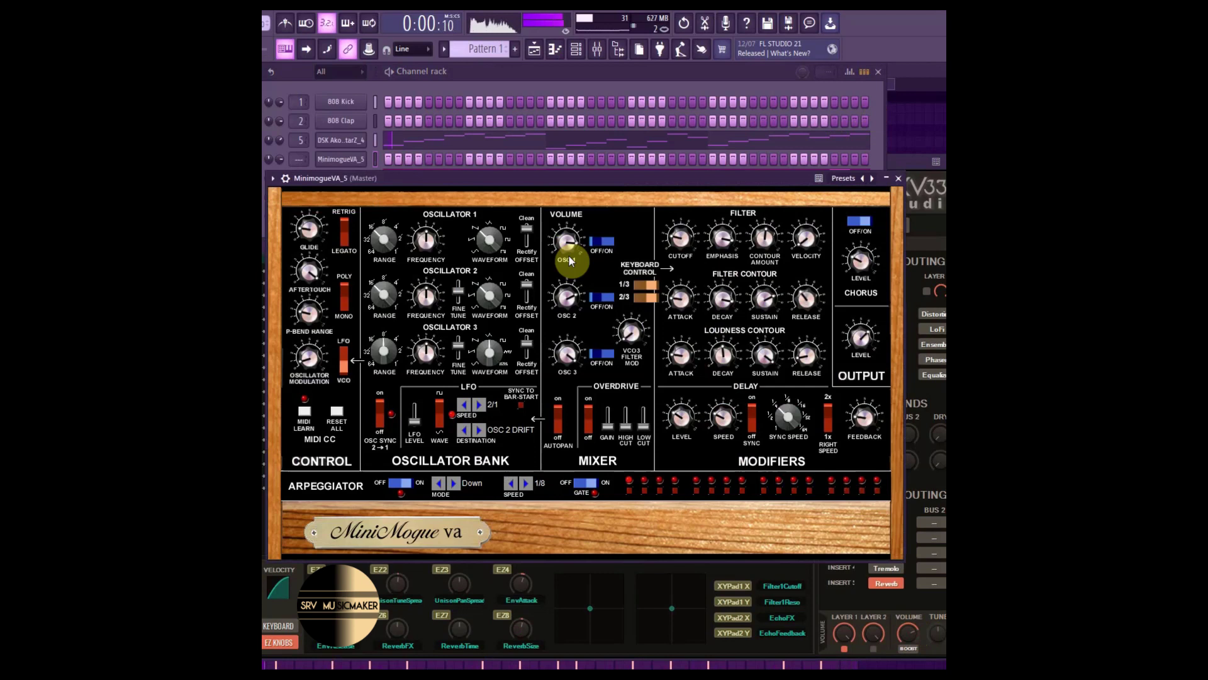
# Audition MinimogueVA's bass presets and load the black rubber preset.
pyautogui.click(846, 181)
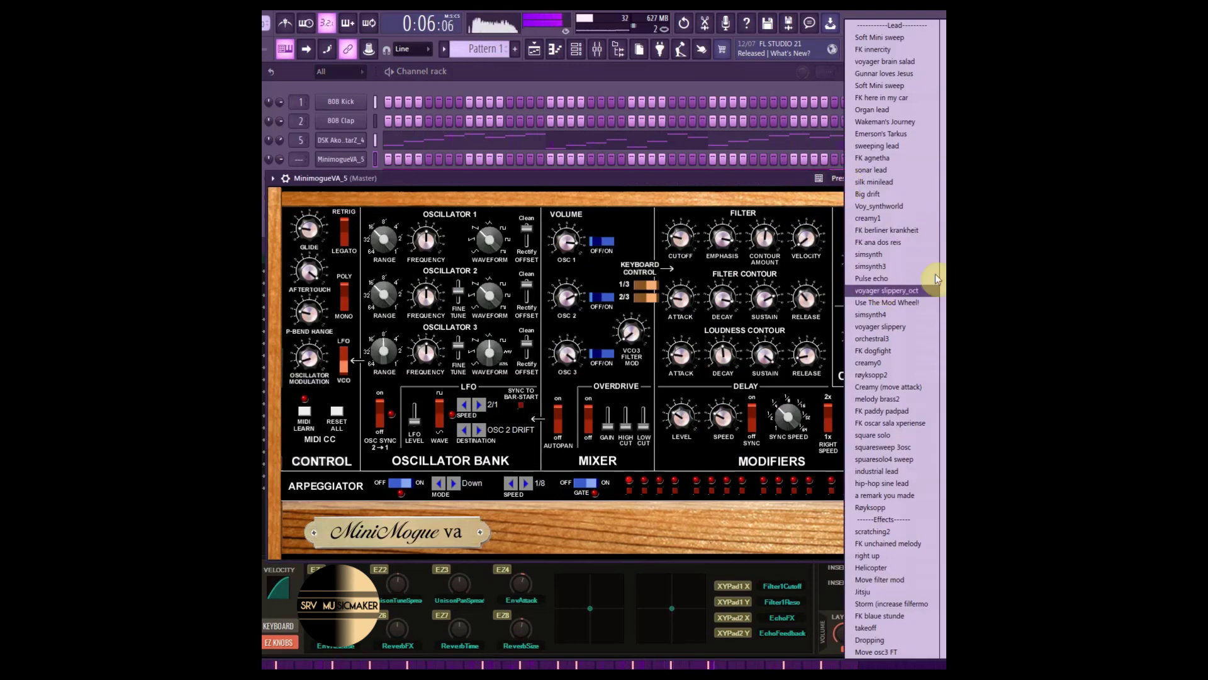
pyautogui.click(907, 289)
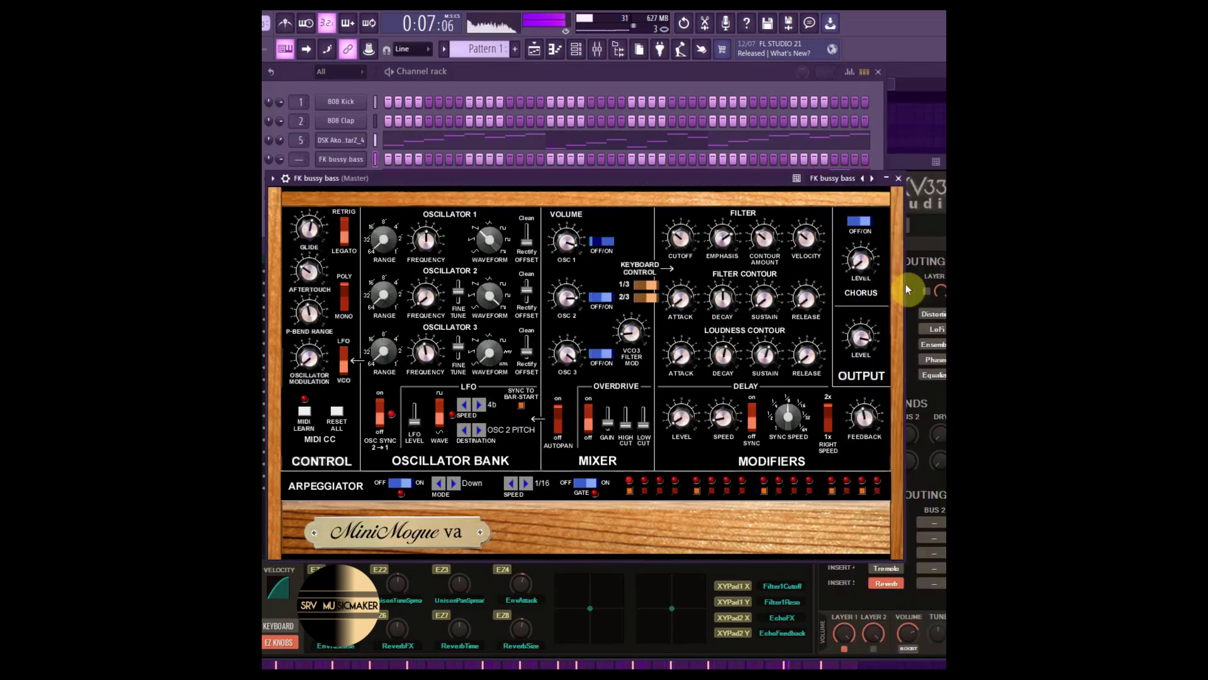
pyautogui.click(872, 180)
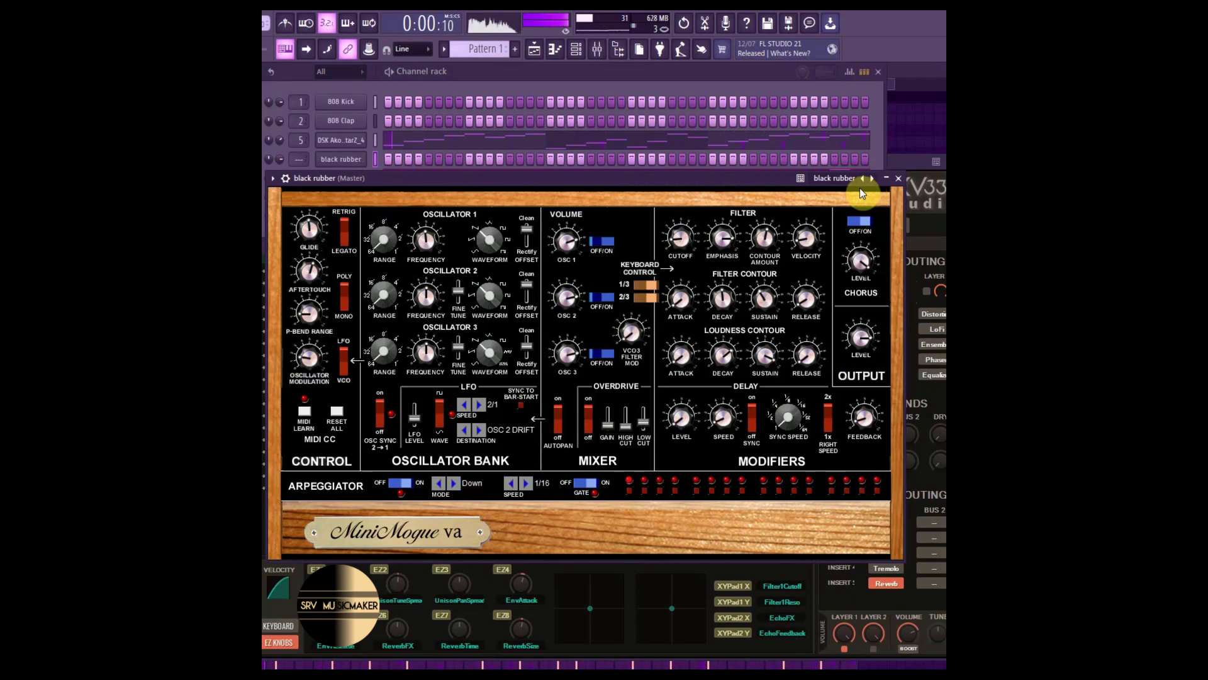
# Play the pattern to check the mix, and open the black rubber channel's piano roll at its lower octaves.
pyautogui.click(634, 77)
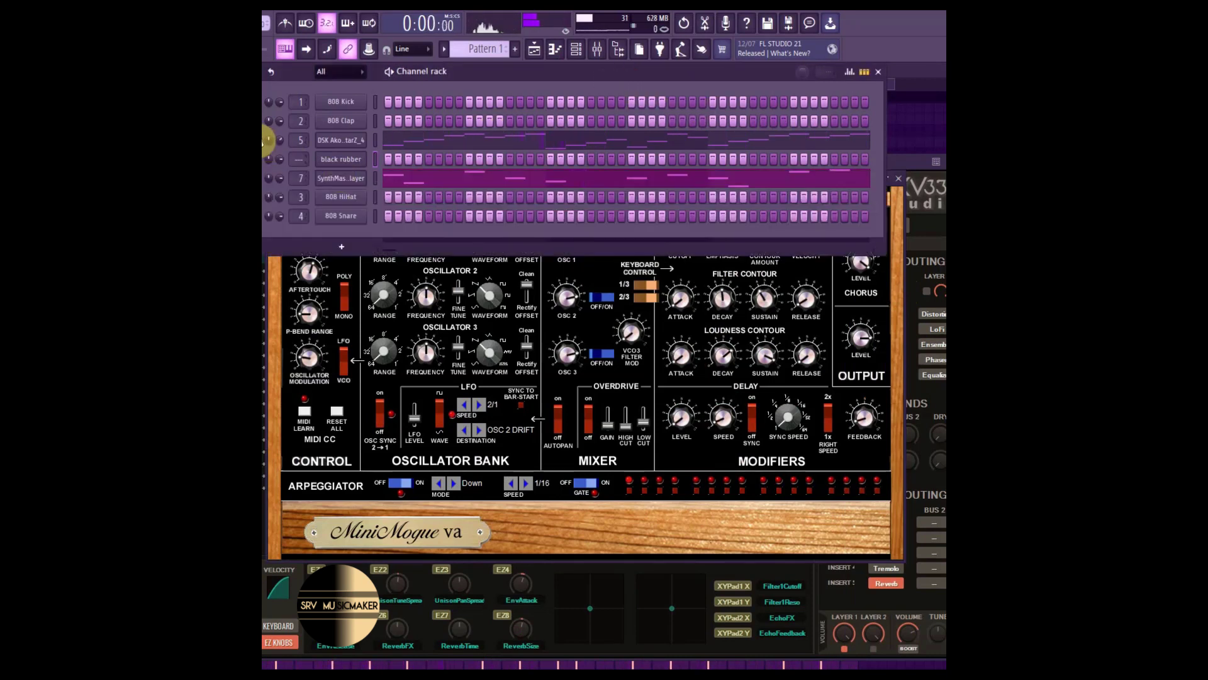
pyautogui.press('space')
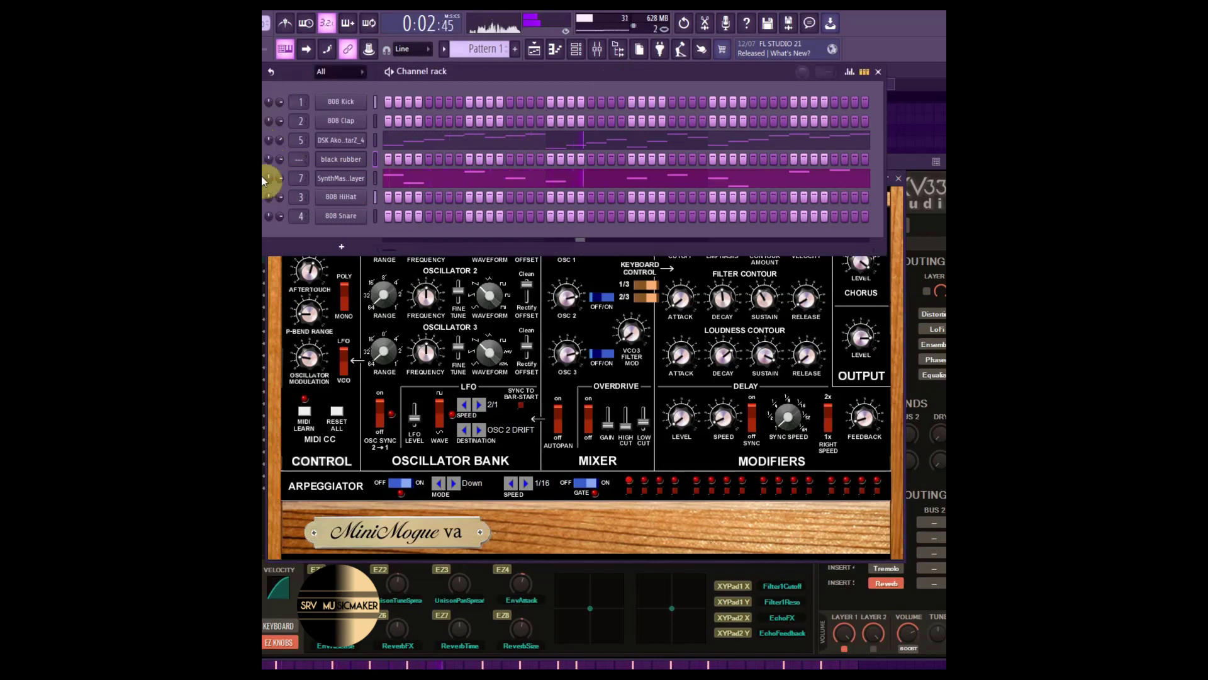
pyautogui.click(353, 176)
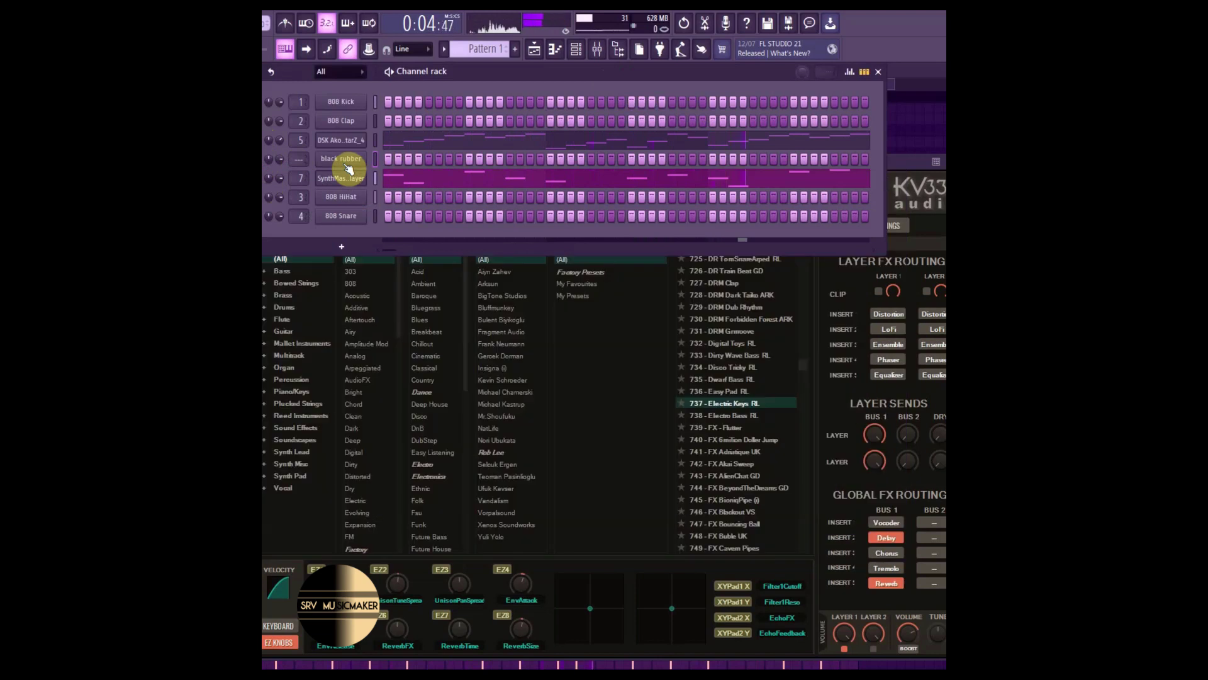
pyautogui.click(345, 161)
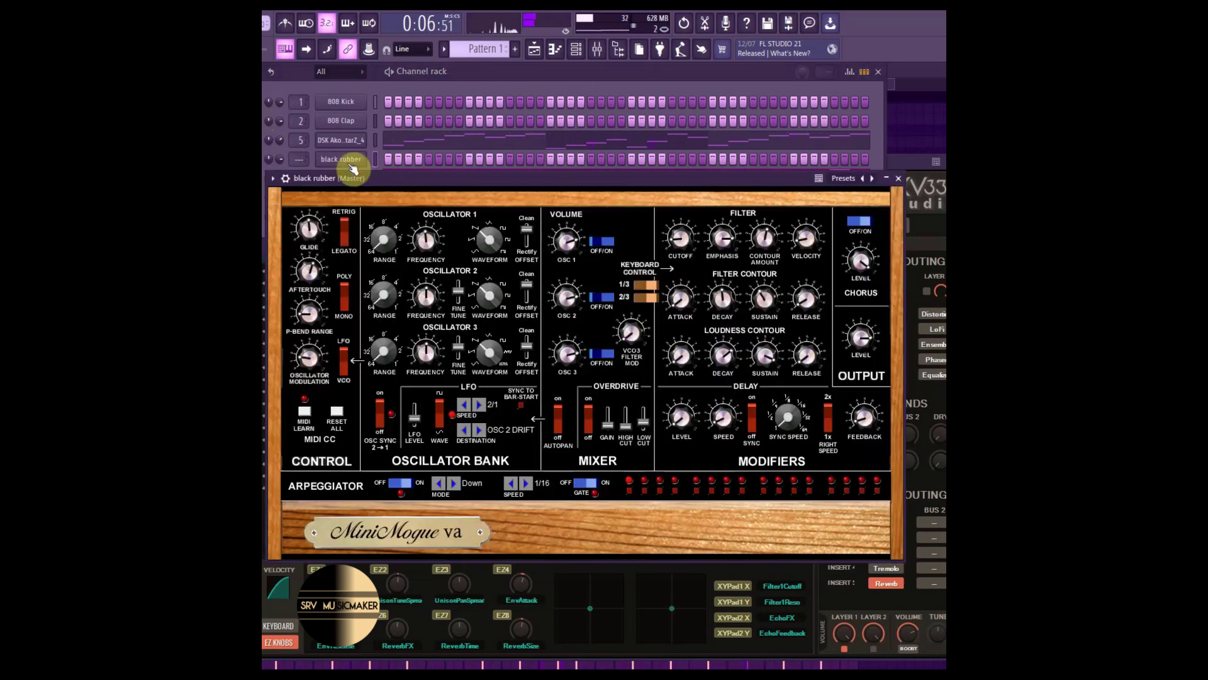
pyautogui.rightClick(350, 161)
pyautogui.click(406, 161)
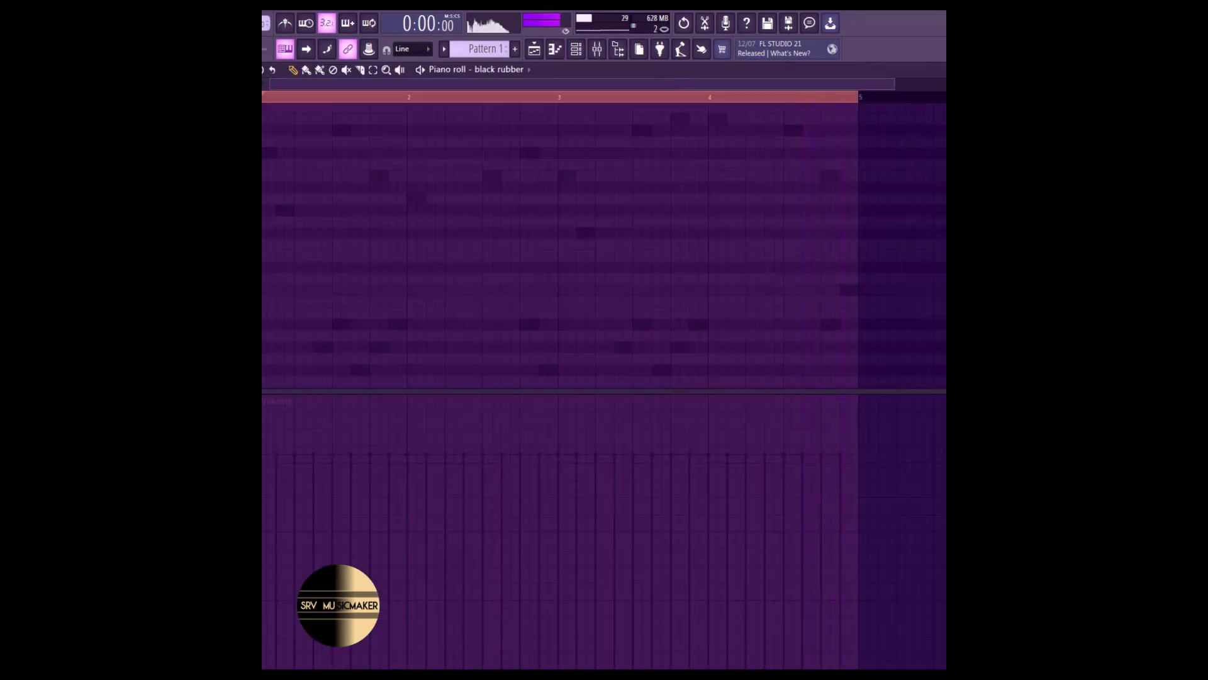
pyautogui.scroll(-4, 267, 315)
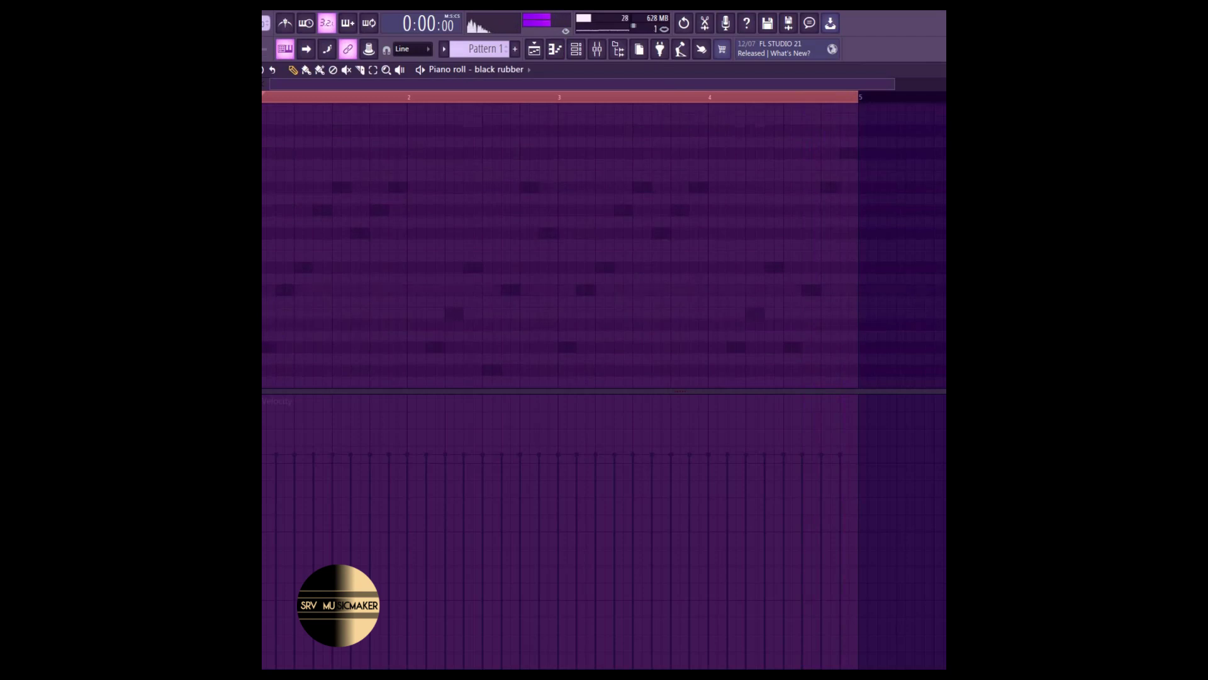
# Draw two consecutive two-bar black rubber bass notes, the second starting at bar 3 two semitones higher, and play the pattern.
pyautogui.scroll(-4, 264, 333)
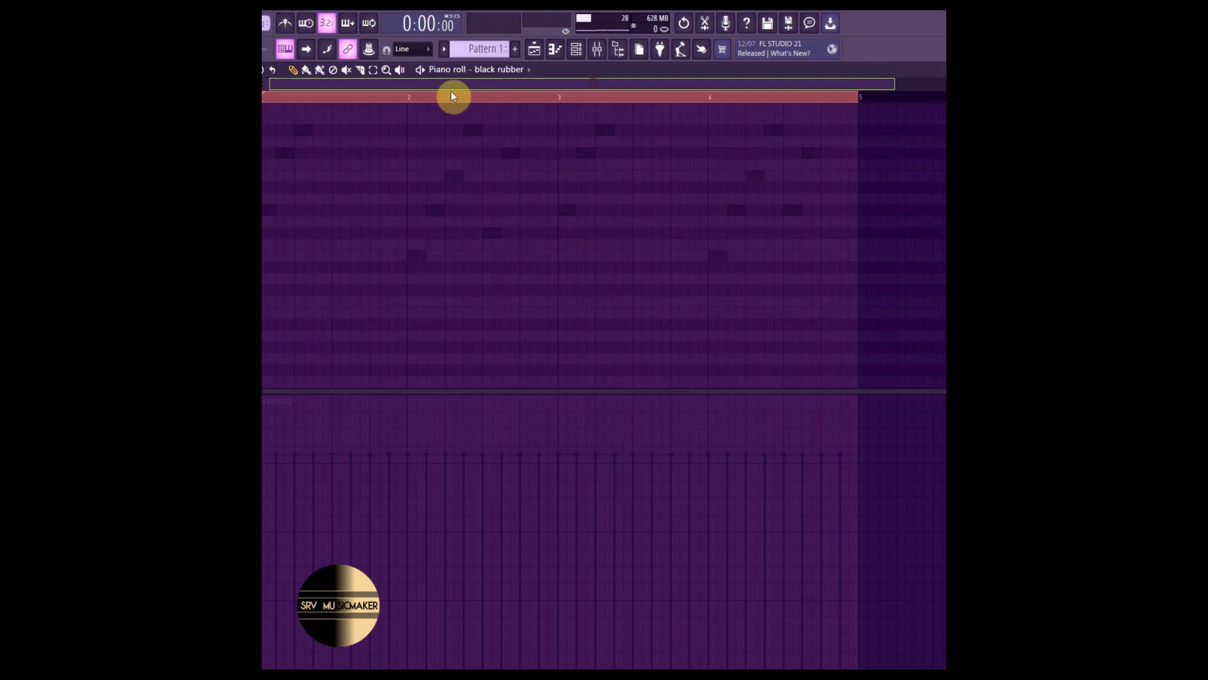
pyautogui.click(269, 289)
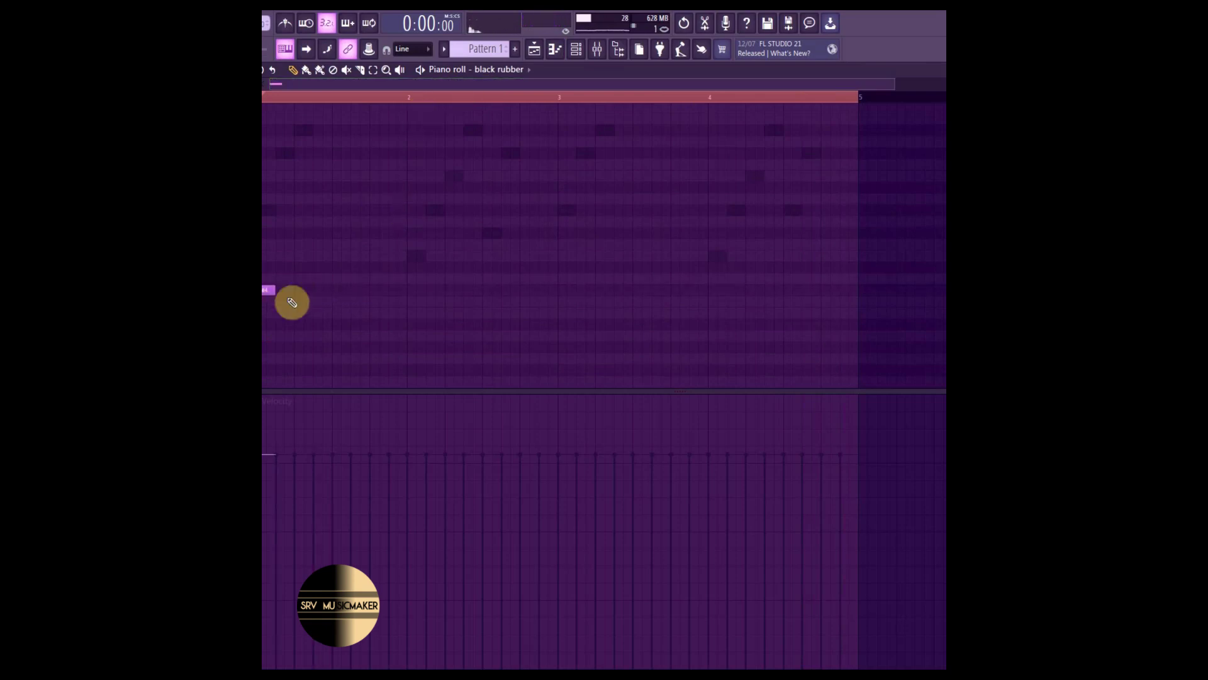
pyautogui.moveTo(273, 290); pyautogui.dragTo(557, 291)
pyautogui.press('space')
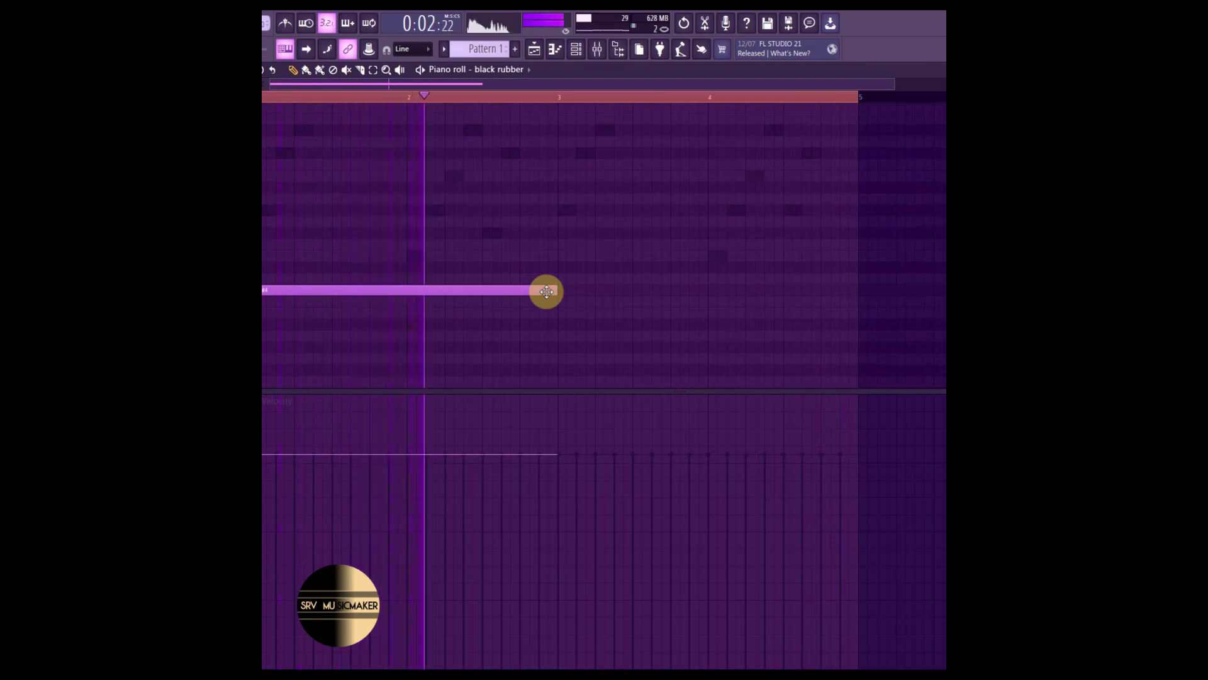
pyautogui.click(561, 268)
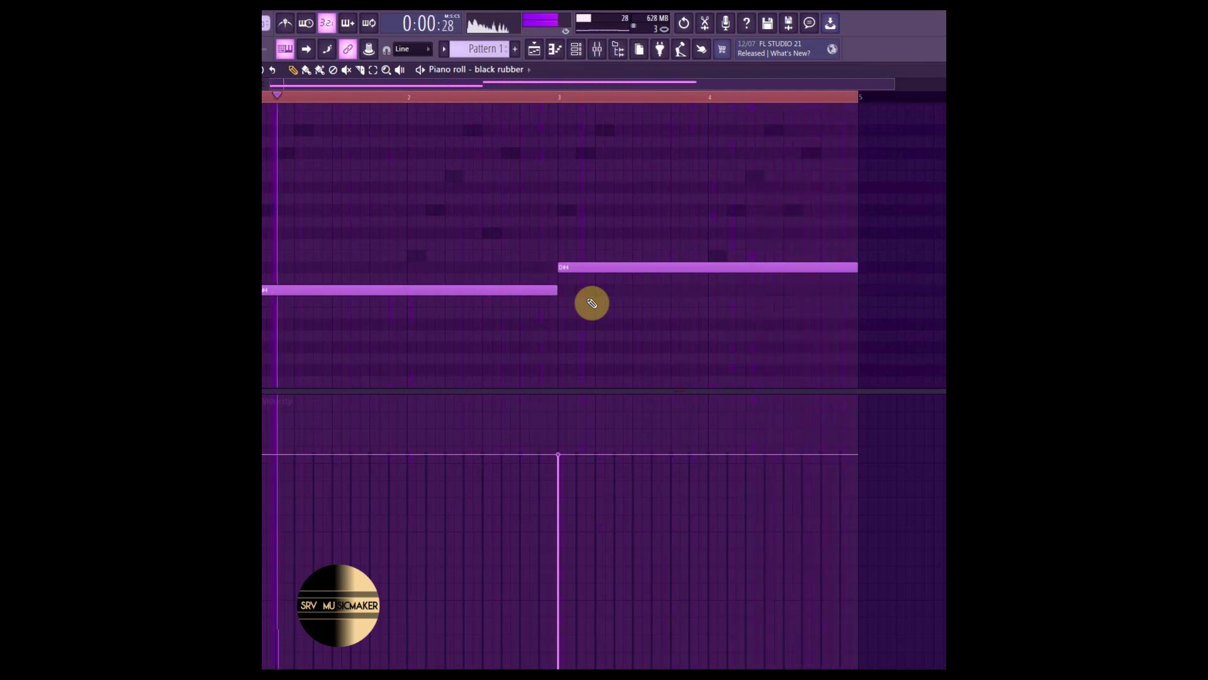
pyautogui.press('space')
pyautogui.press('space')
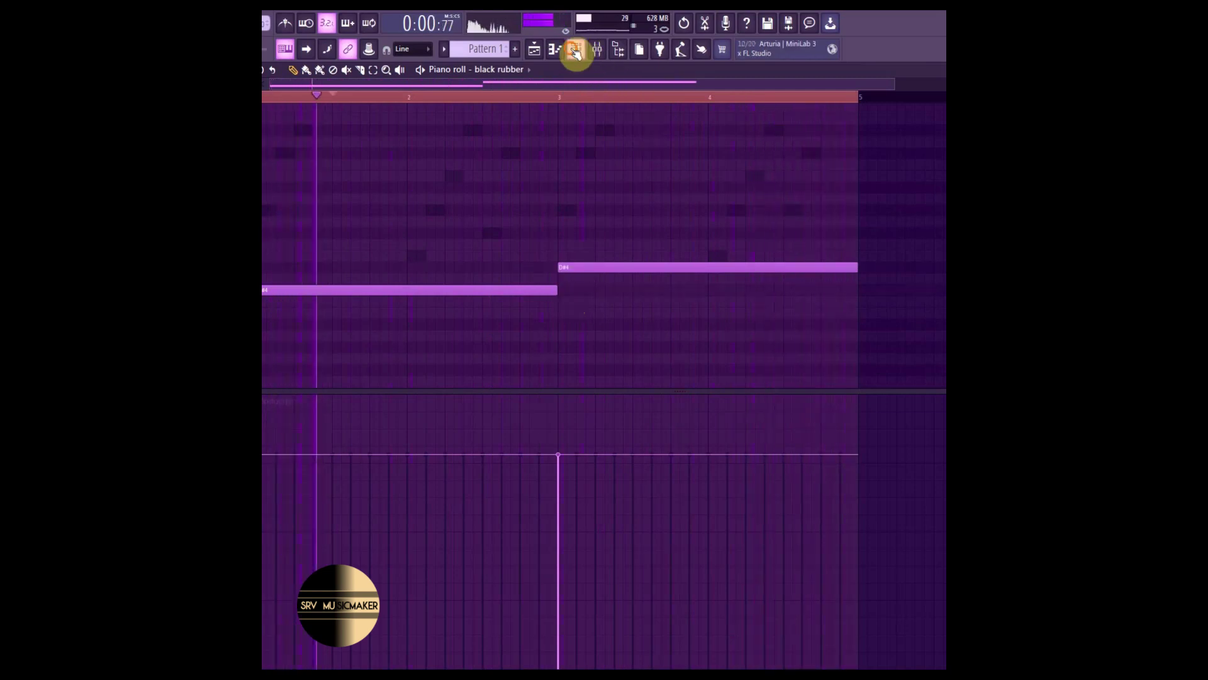
# Open the black rubber synth from the channel rack and adjust its filter emphasis and filter contour attack during playback.
pyautogui.click(576, 49)
pyautogui.click(351, 160)
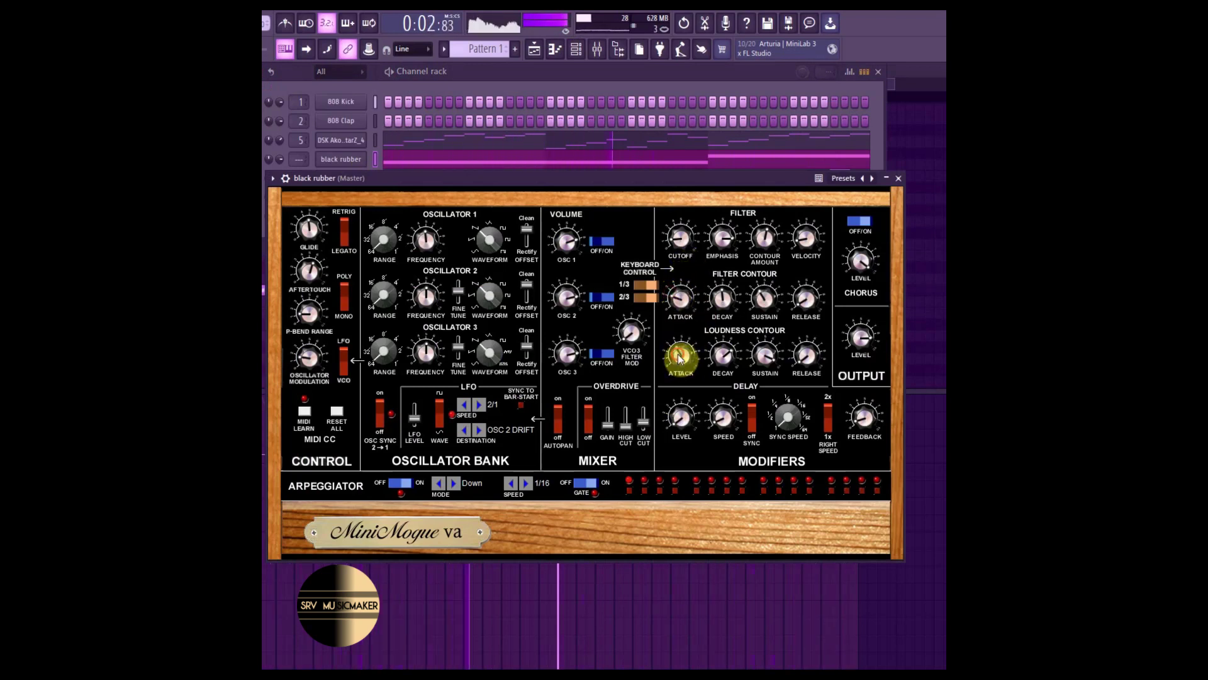
pyautogui.click(673, 307)
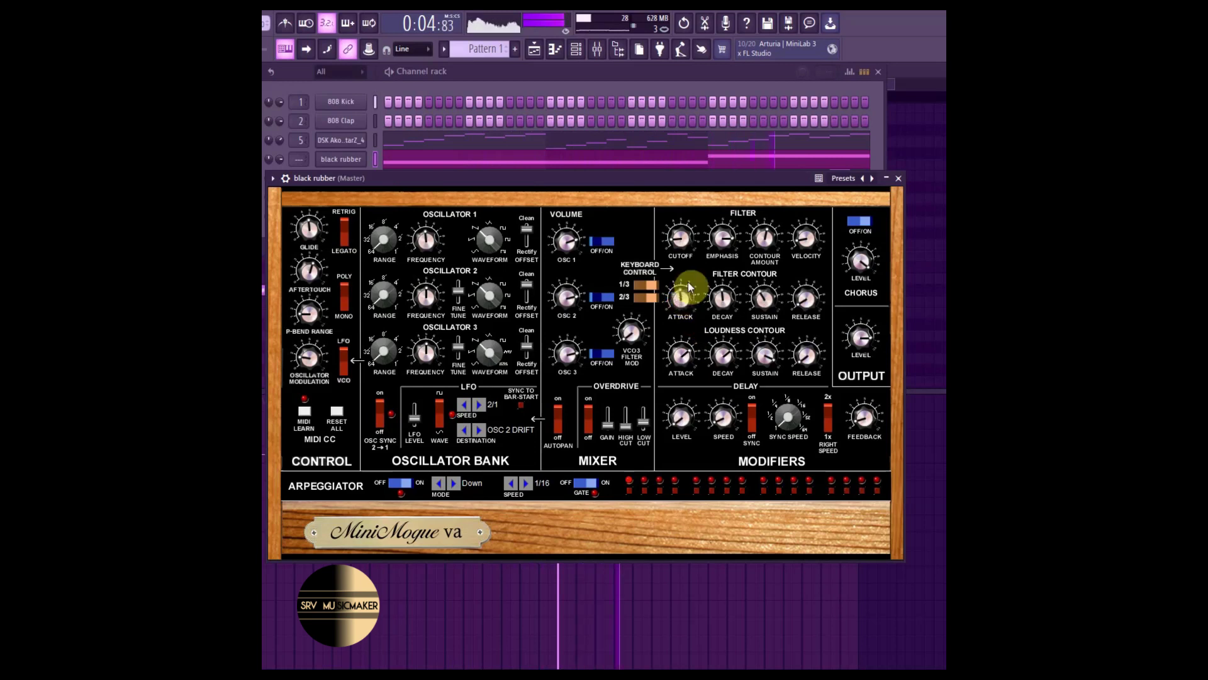
pyautogui.moveTo(723, 231); pyautogui.dragTo(722, 255)
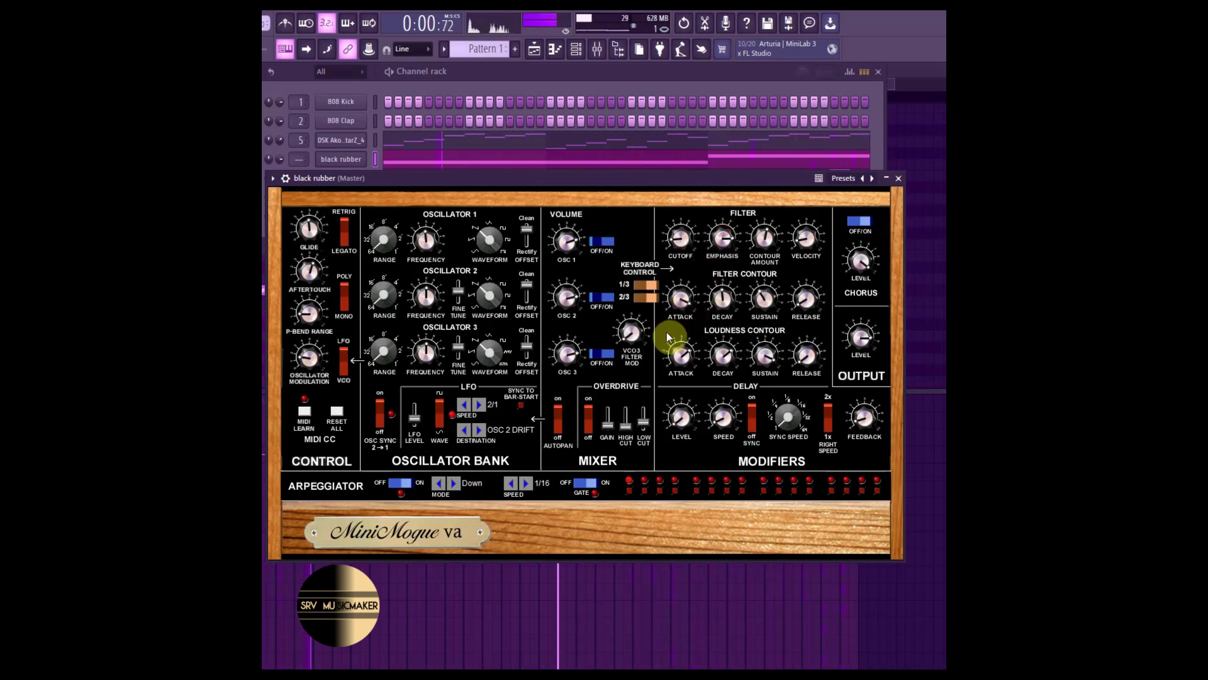
pyautogui.moveTo(687, 300)
pyautogui.mouseDown()
pyautogui.moveTo(684, 310)
pyautogui.moveTo(683, 297)
pyautogui.mouseUp()
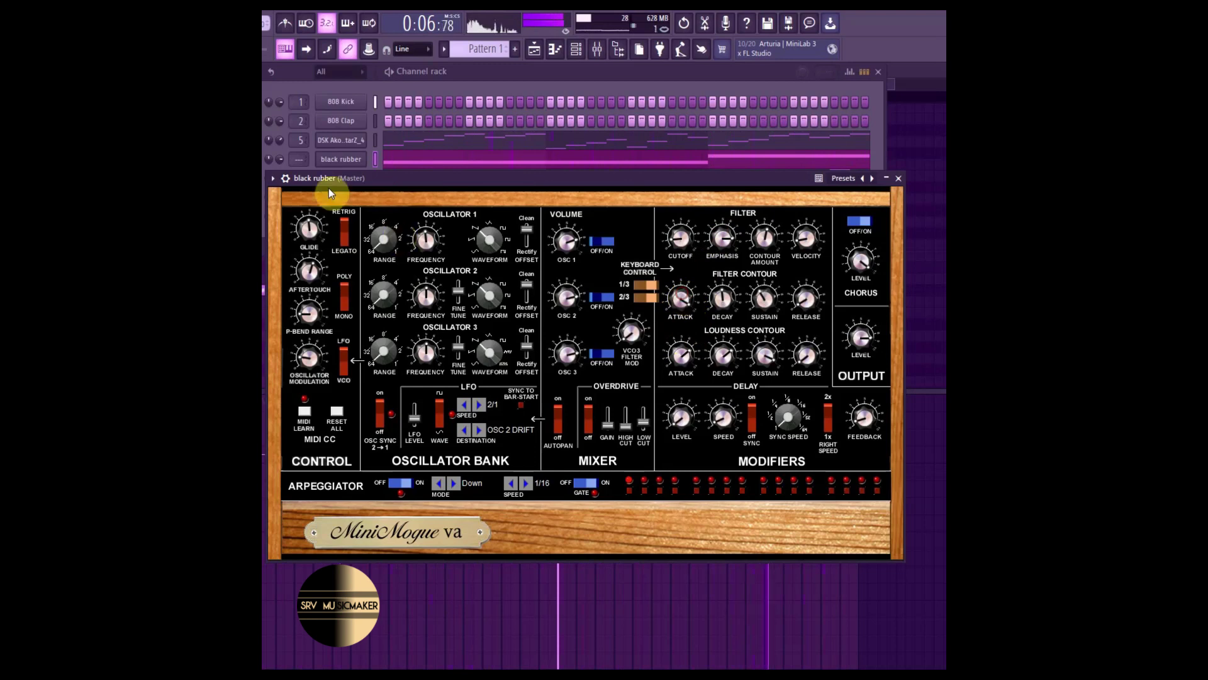
# Fine-tune the black rubber synth's filter contour attack and loudness contour while the pattern plays.
pyautogui.click(266, 141)
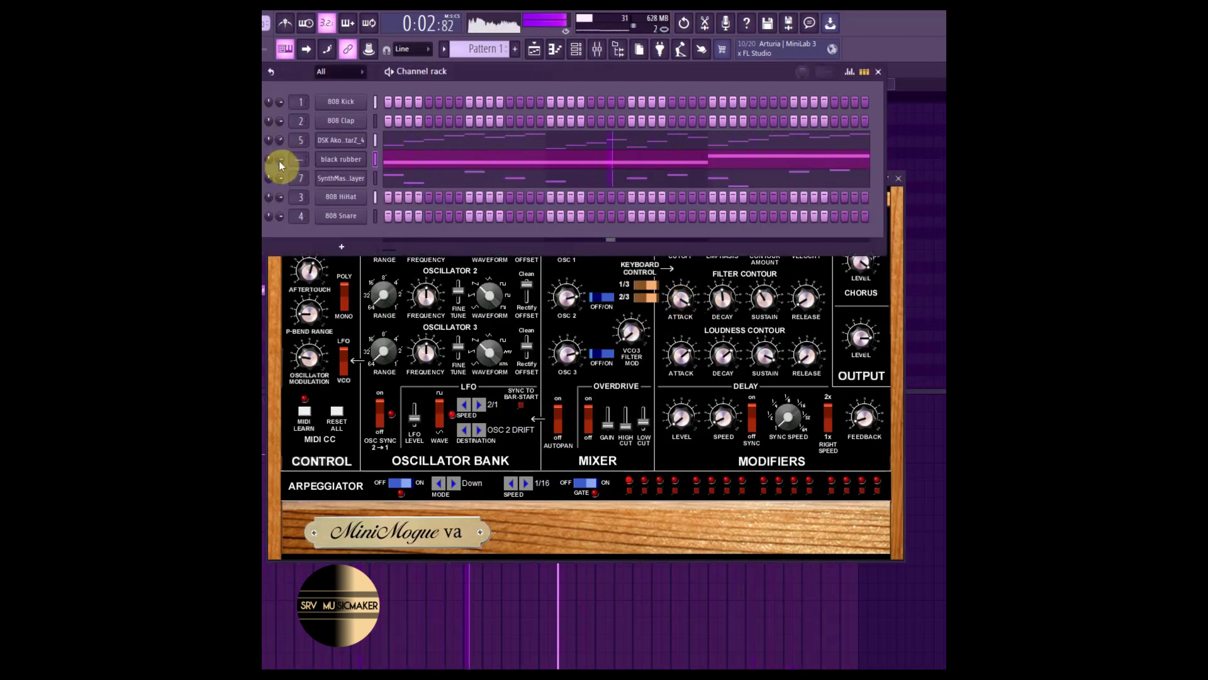
pyautogui.click(689, 301)
pyautogui.moveTo(689, 301); pyautogui.dragTo(731, 363)
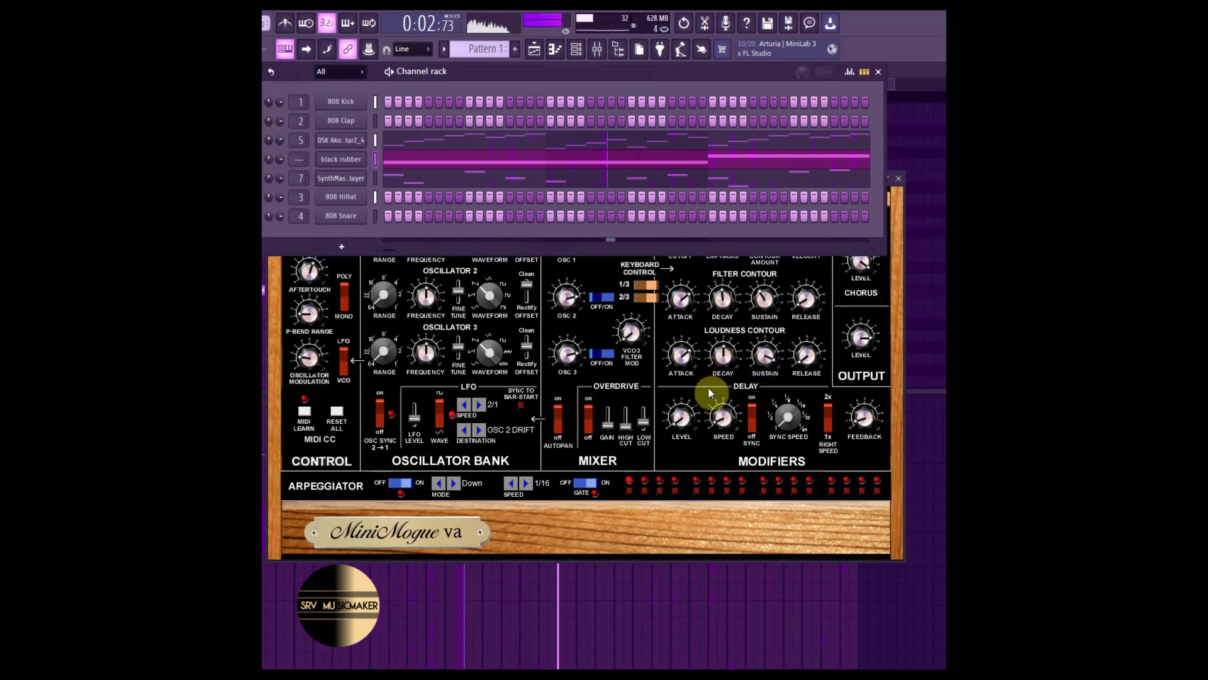
pyautogui.moveTo(686, 353); pyautogui.dragTo(669, 382)
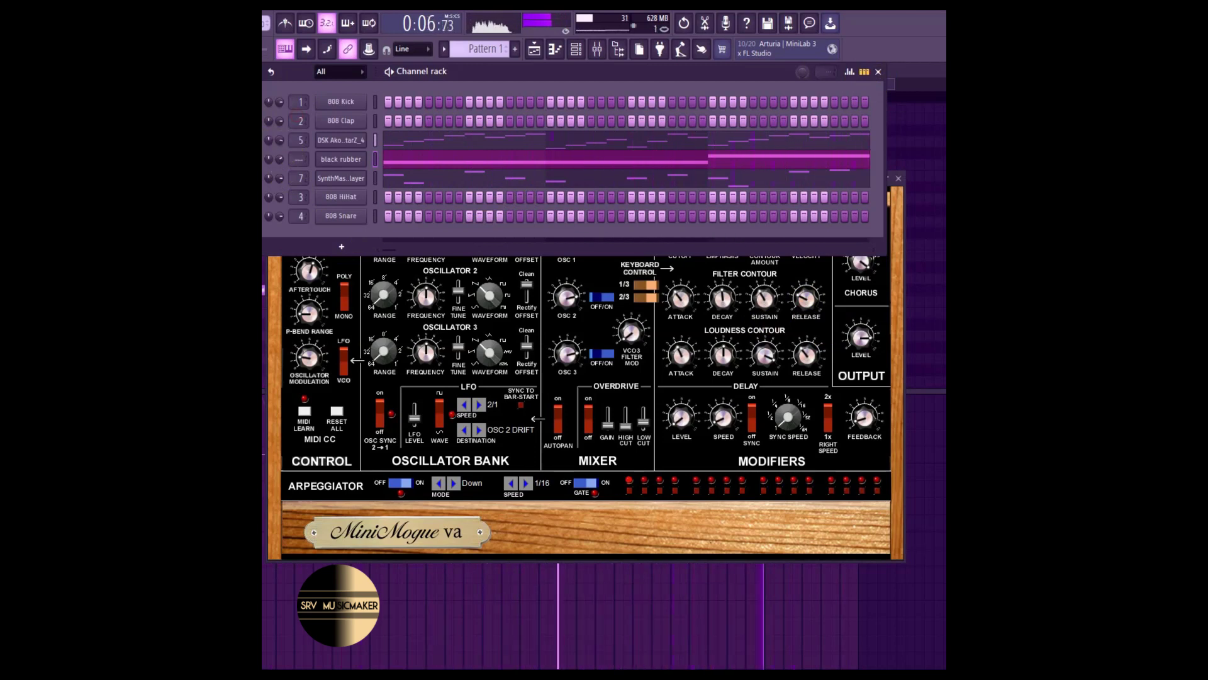
# Open the mixer maximized and load OTT on the DSK AkoustiK GuitarZ_4 track.
pyautogui.press('F9')
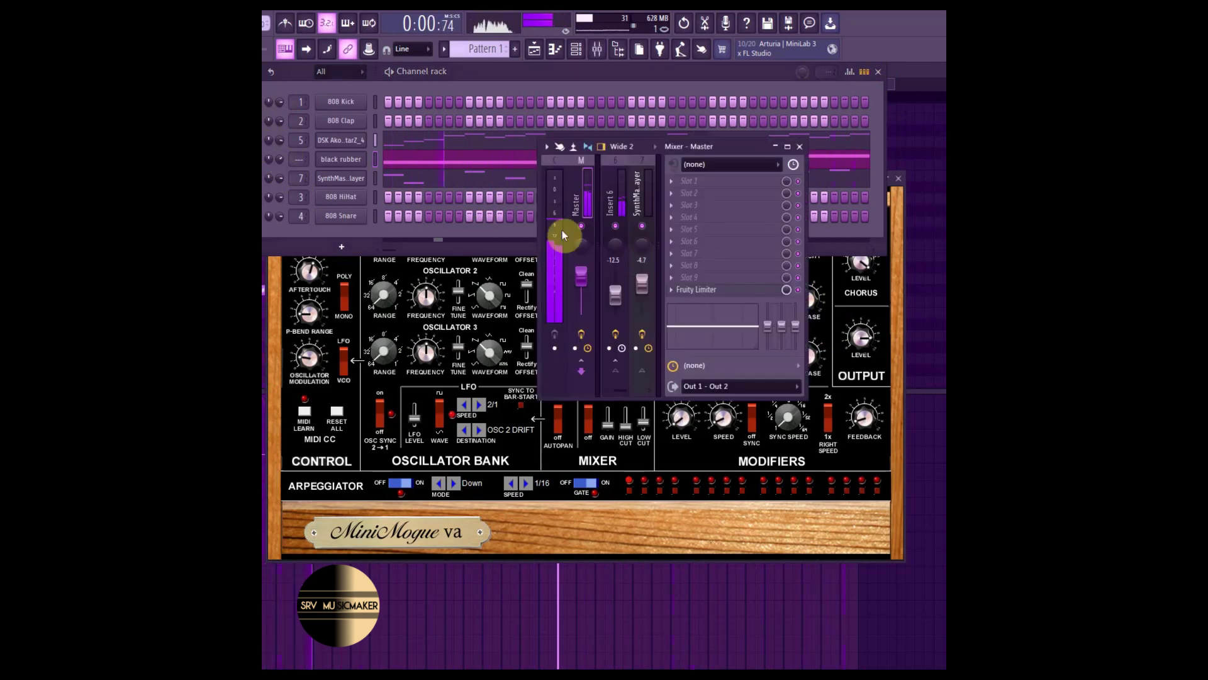
pyautogui.click(788, 146)
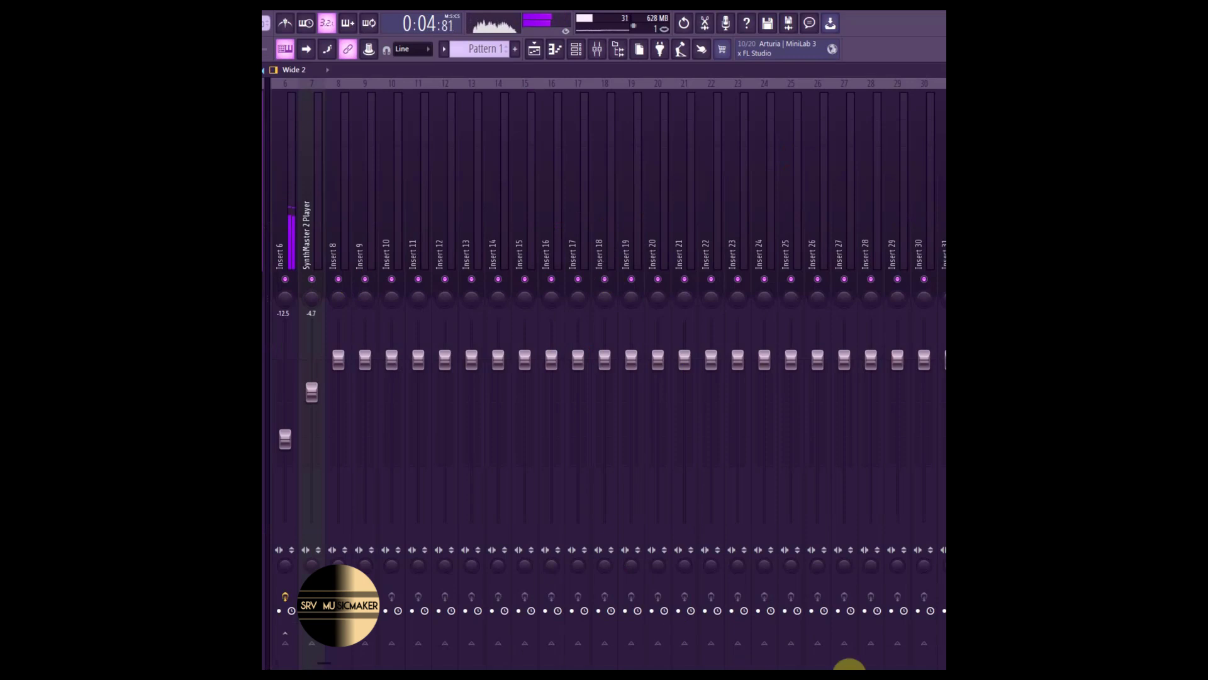
pyautogui.moveTo(323, 658); pyautogui.dragTo(298, 659)
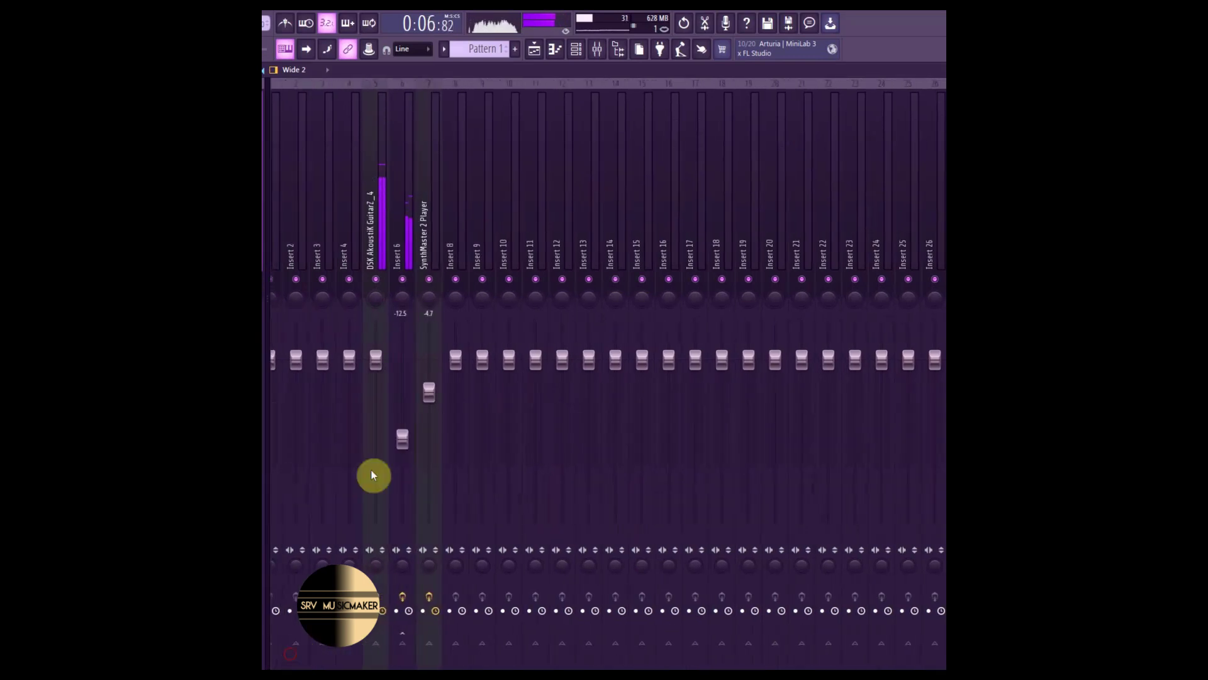
pyautogui.click(372, 214)
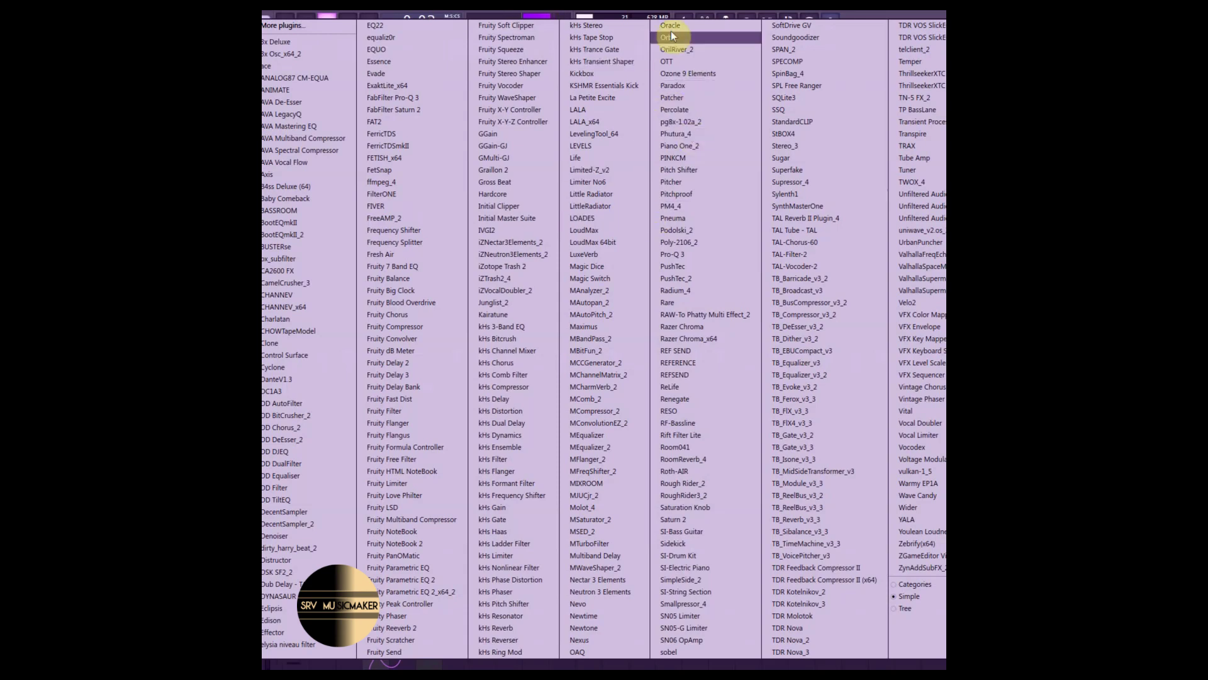
pyautogui.click(684, 62)
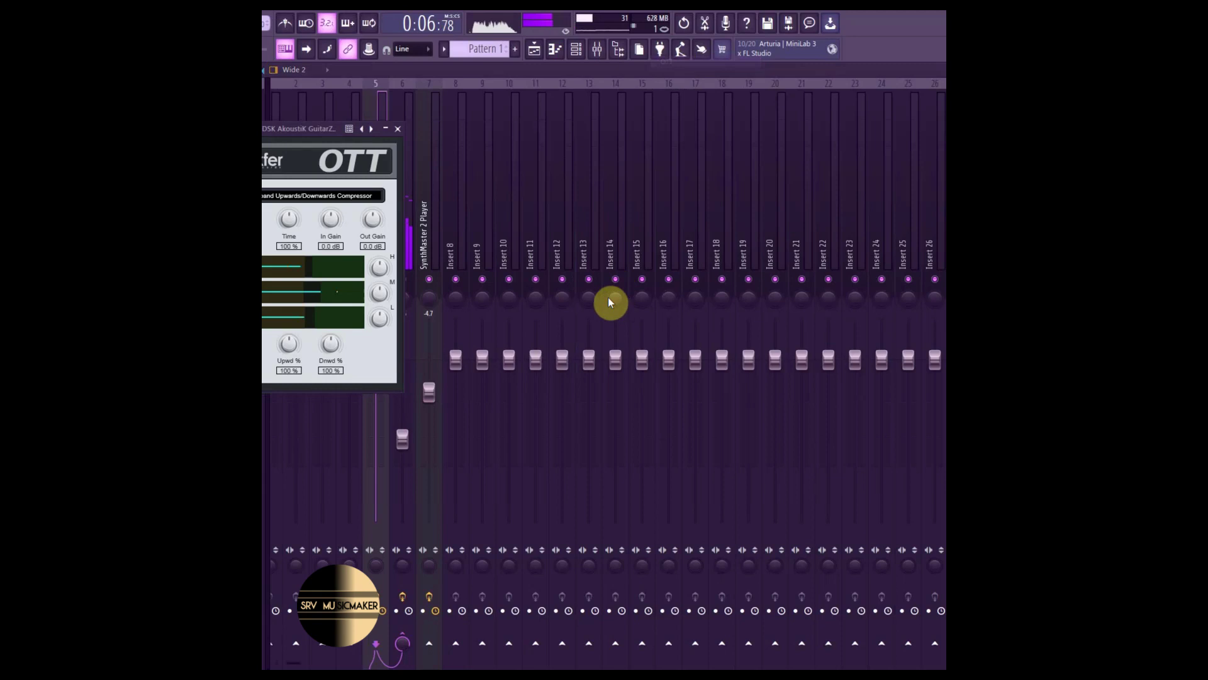
# Reduce the guitar's OTT depth to 9 % and turn down its low-band gain.
pyautogui.moveTo(303, 135); pyautogui.dragTo(574, 140)
pyautogui.moveTo(513, 216); pyautogui.dragTo(526, 291)
pyautogui.moveTo(504, 341); pyautogui.dragTo(510, 325)
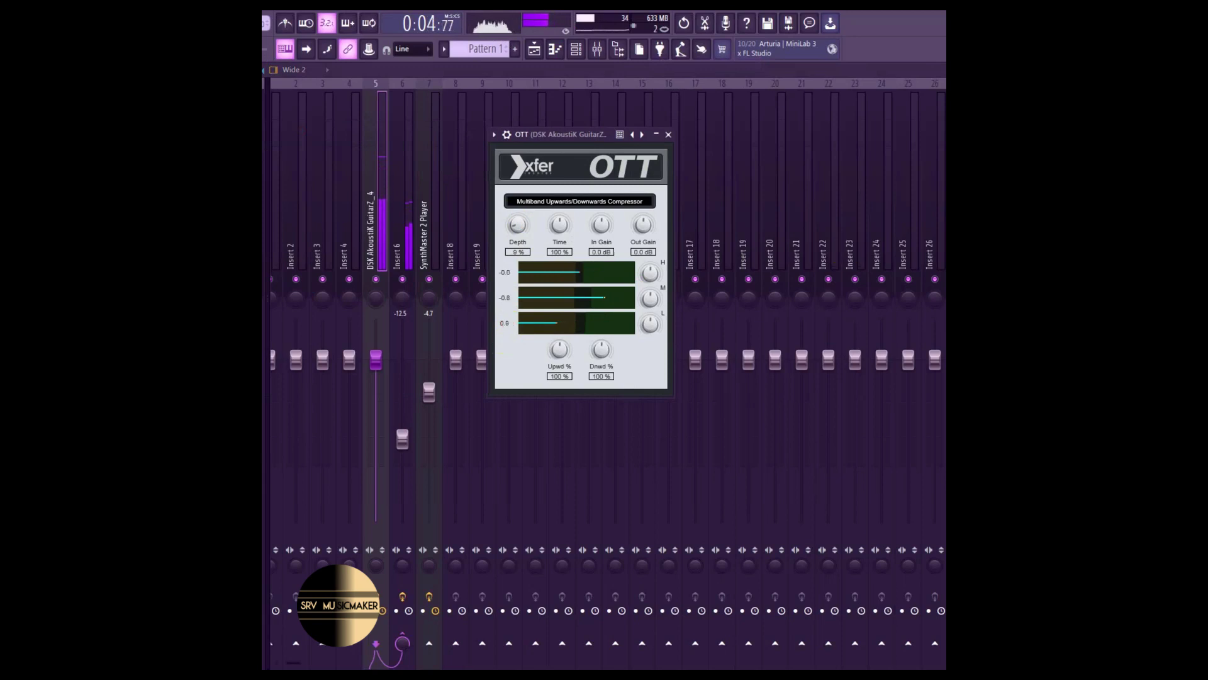
pyautogui.press('Escape')
pyautogui.moveTo(652, 336); pyautogui.dragTo(645, 355)
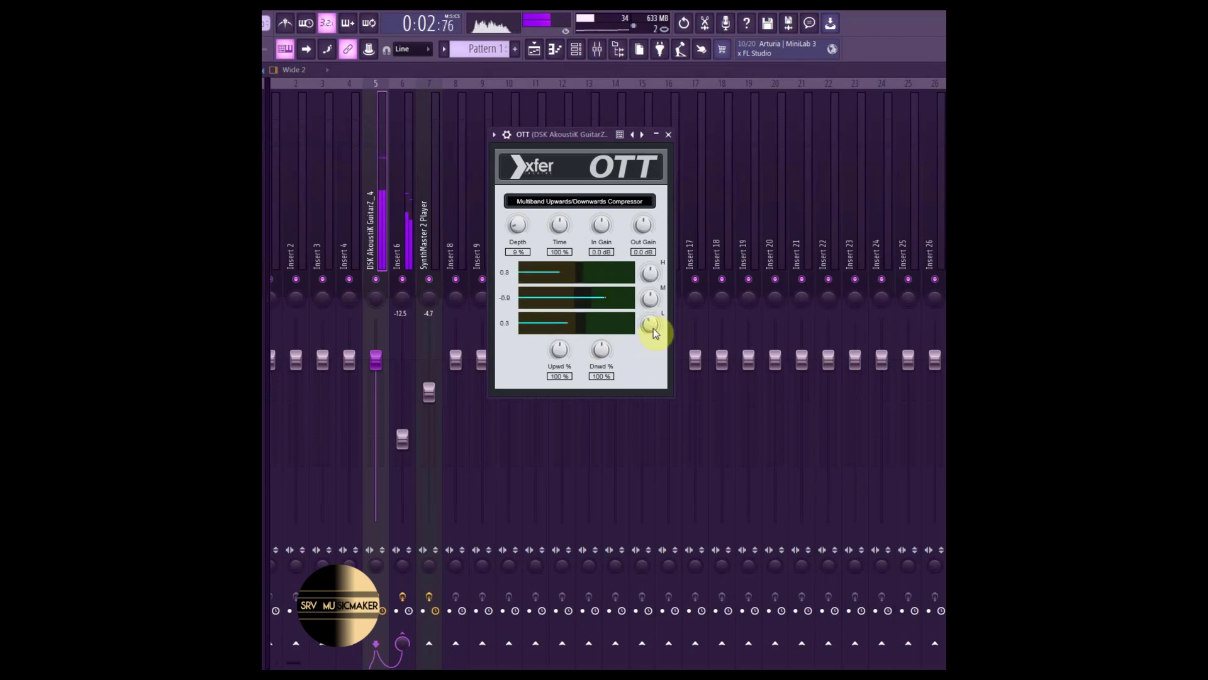
# Set the guitar OTT's depth to 1 % and its downward compression to 66 %, and close the plugin.
pyautogui.moveTo(510, 226); pyautogui.dragTo(520, 234)
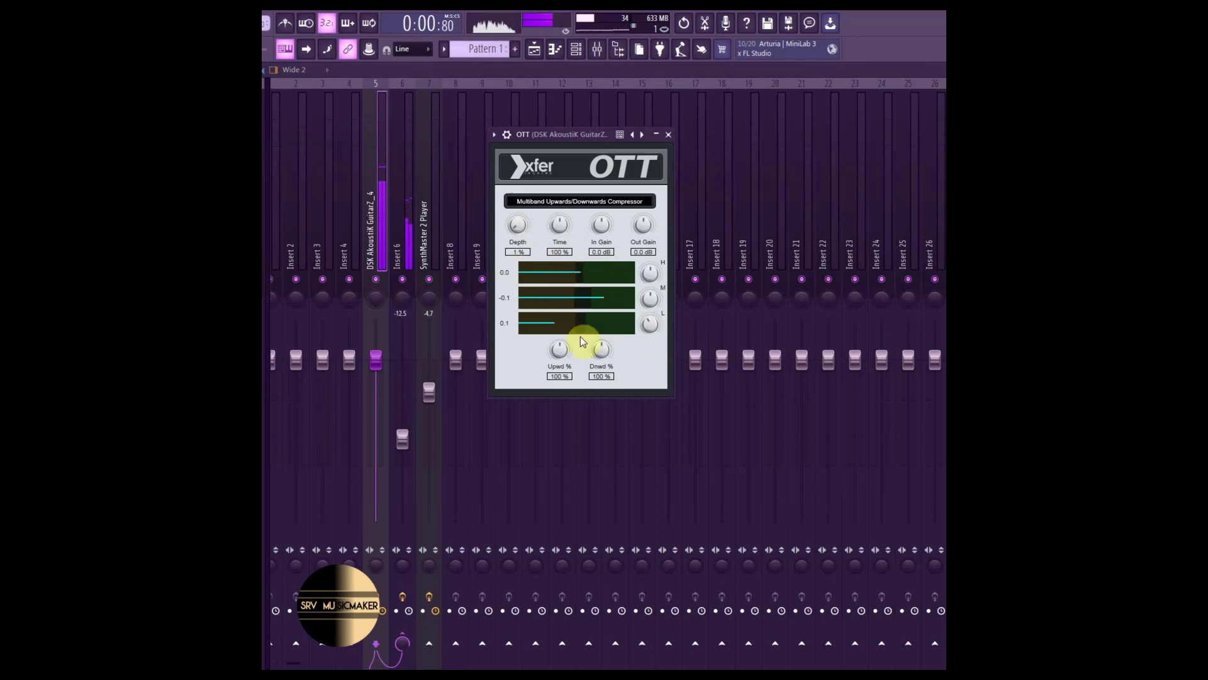
pyautogui.moveTo(601, 350); pyautogui.dragTo(599, 374)
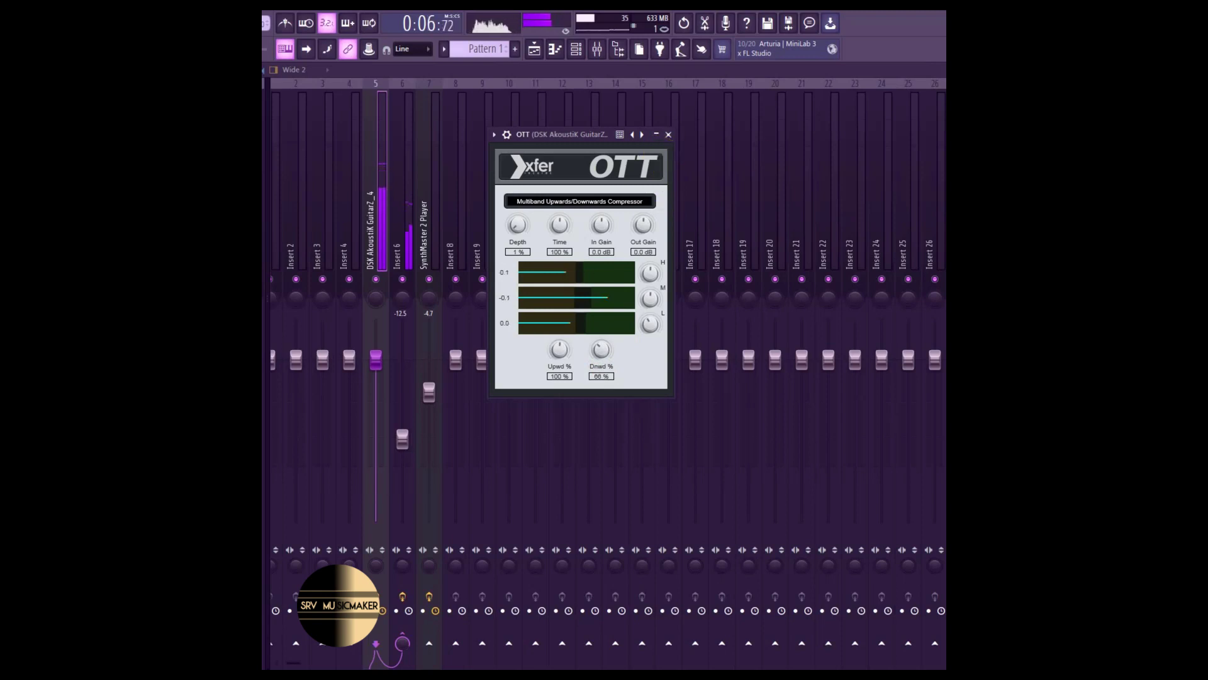
pyautogui.press('Escape')
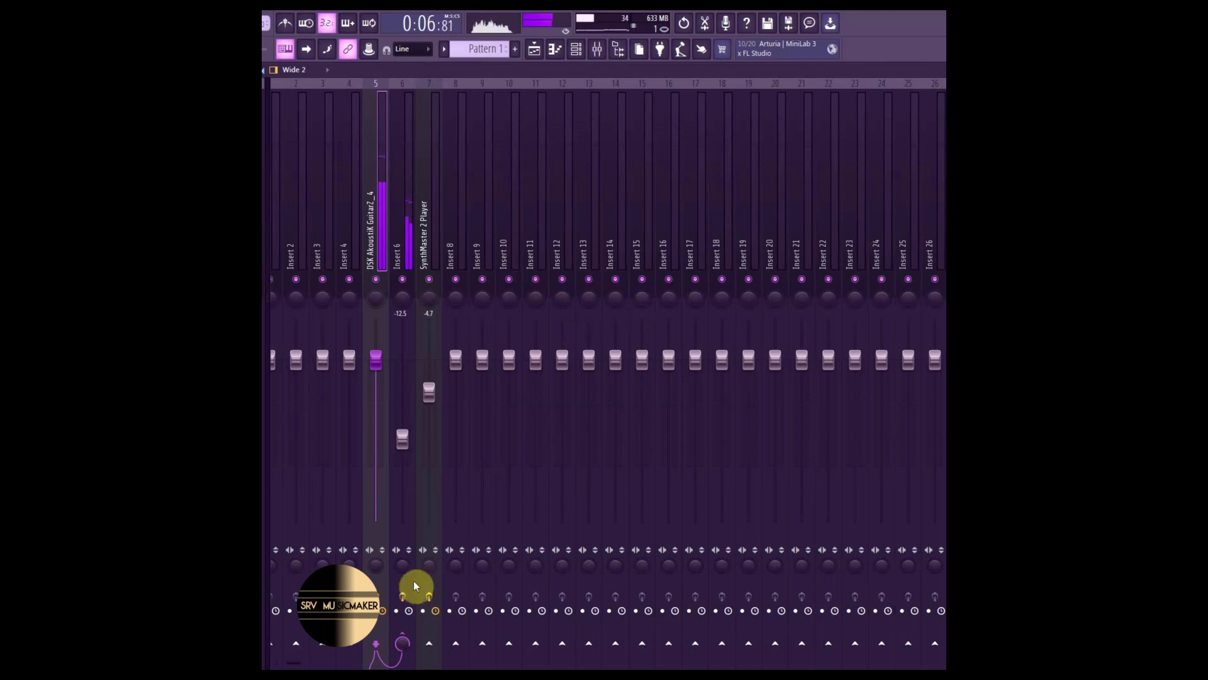
# Adjust the guitar's send level to Insert 6 and the stereo separation of Insert 6.
pyautogui.click(403, 643)
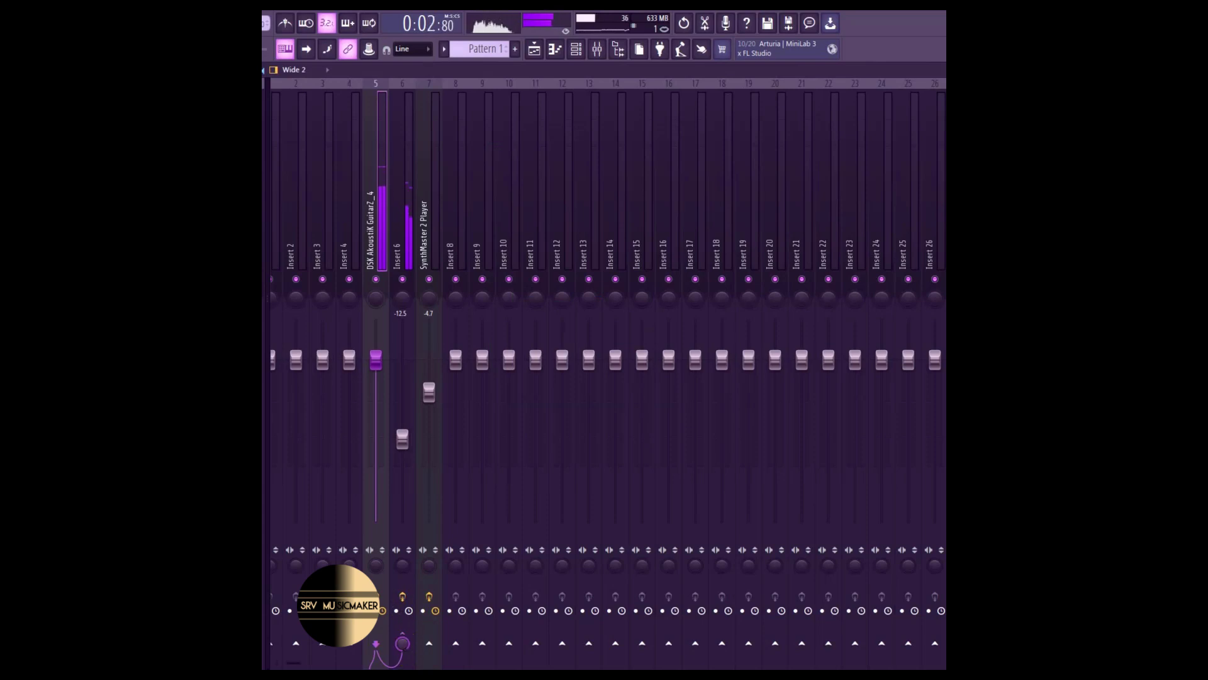
pyautogui.click(404, 572)
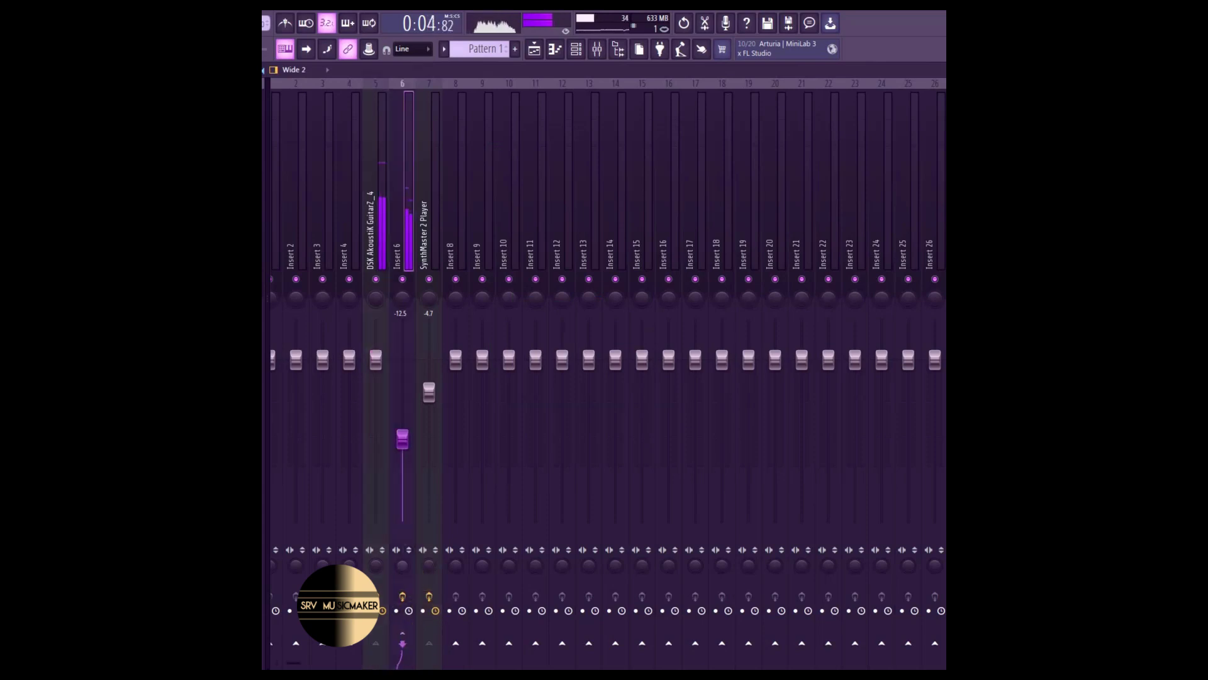
pyautogui.moveTo(402, 565); pyautogui.dragTo(418, 553)
# Review the playlist, the black rubber synth and the mixer levels while the pattern plays.
pyautogui.click(534, 48)
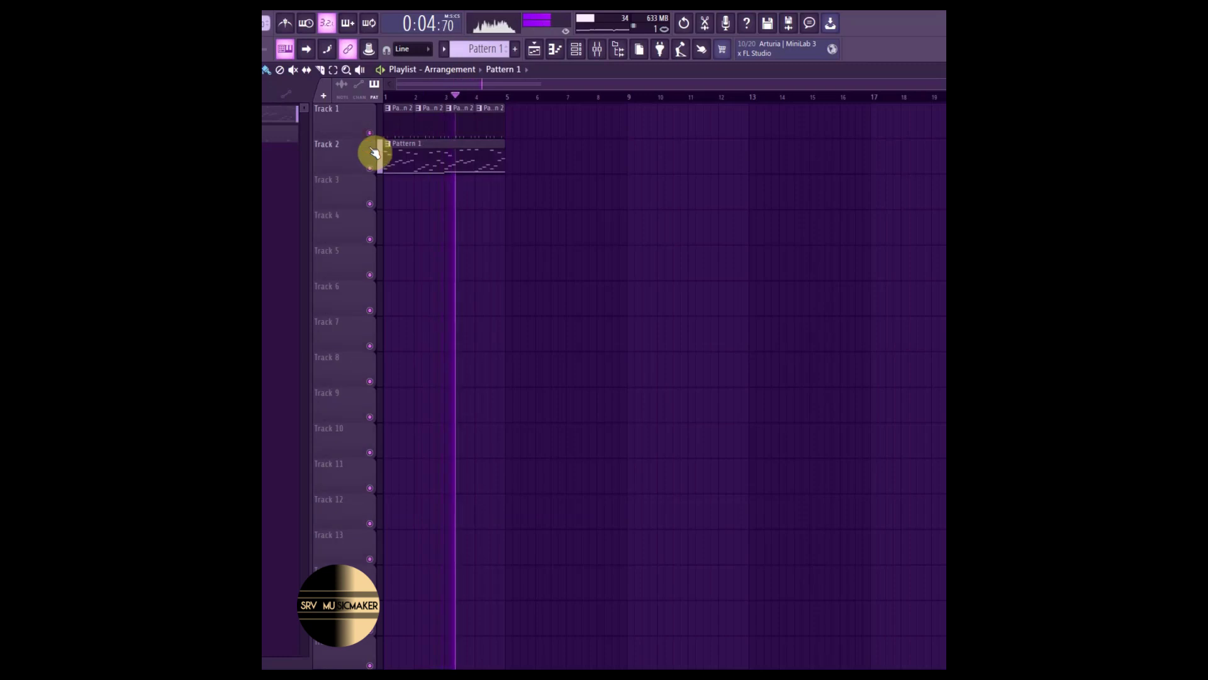
pyautogui.click(581, 54)
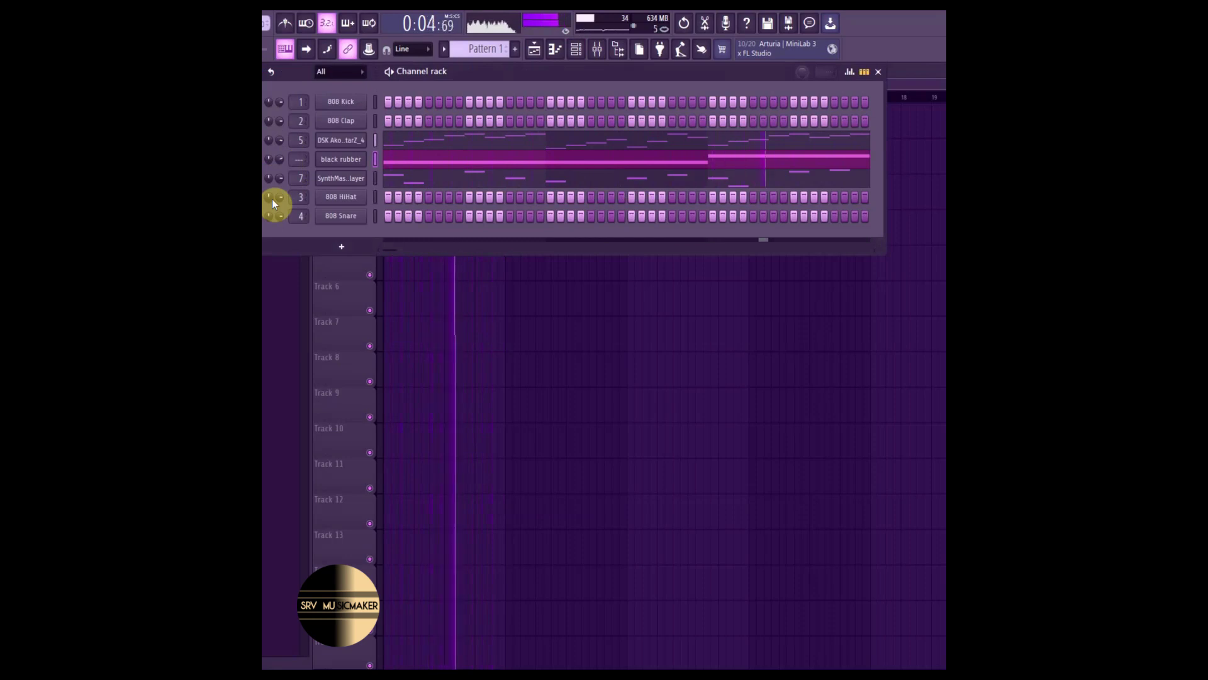
pyautogui.click(342, 162)
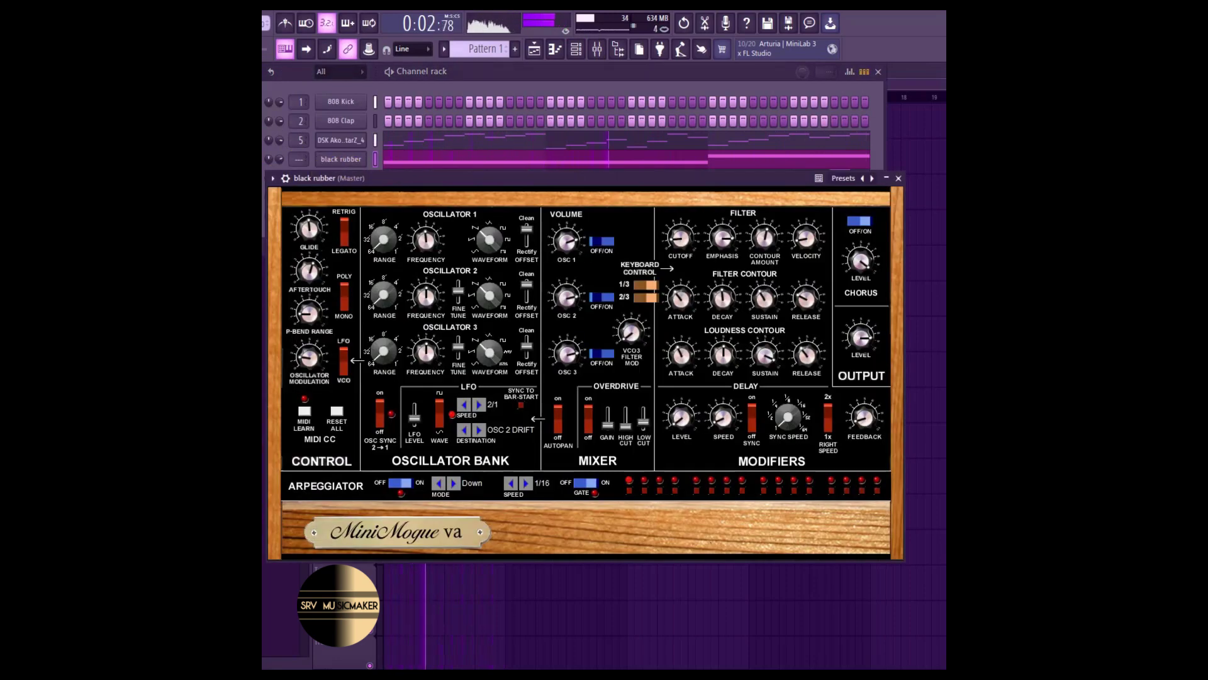
pyautogui.press('F9')
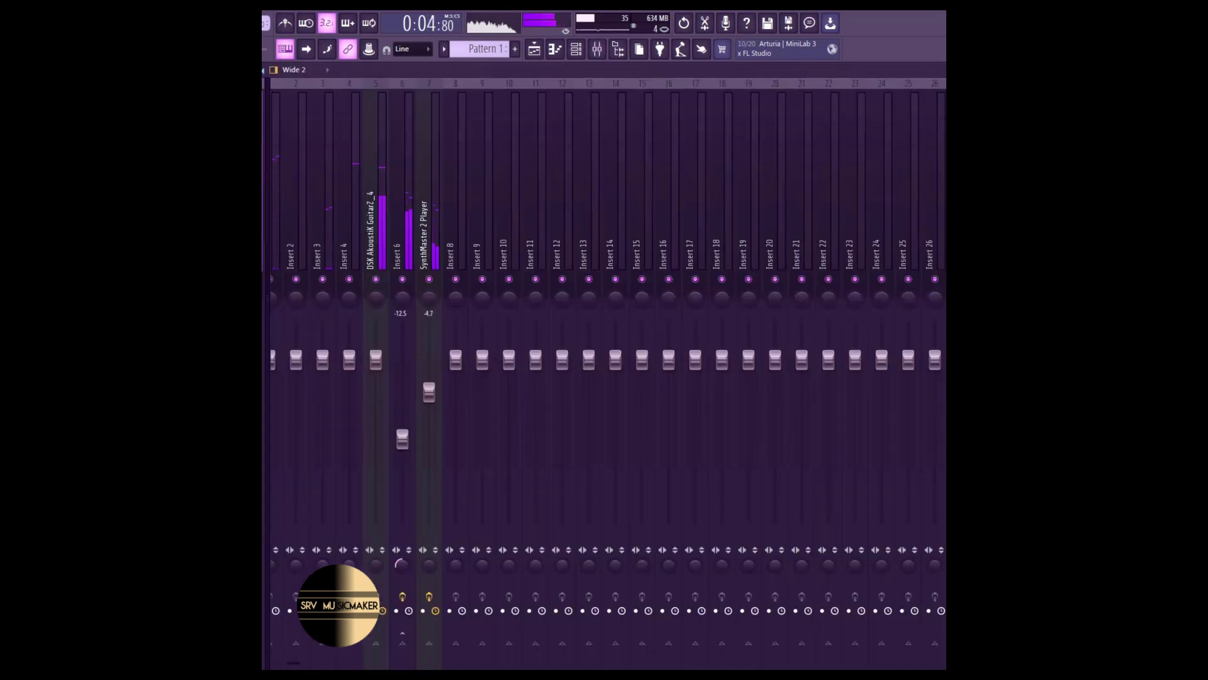
pyautogui.click(432, 245)
pyautogui.press('F9')
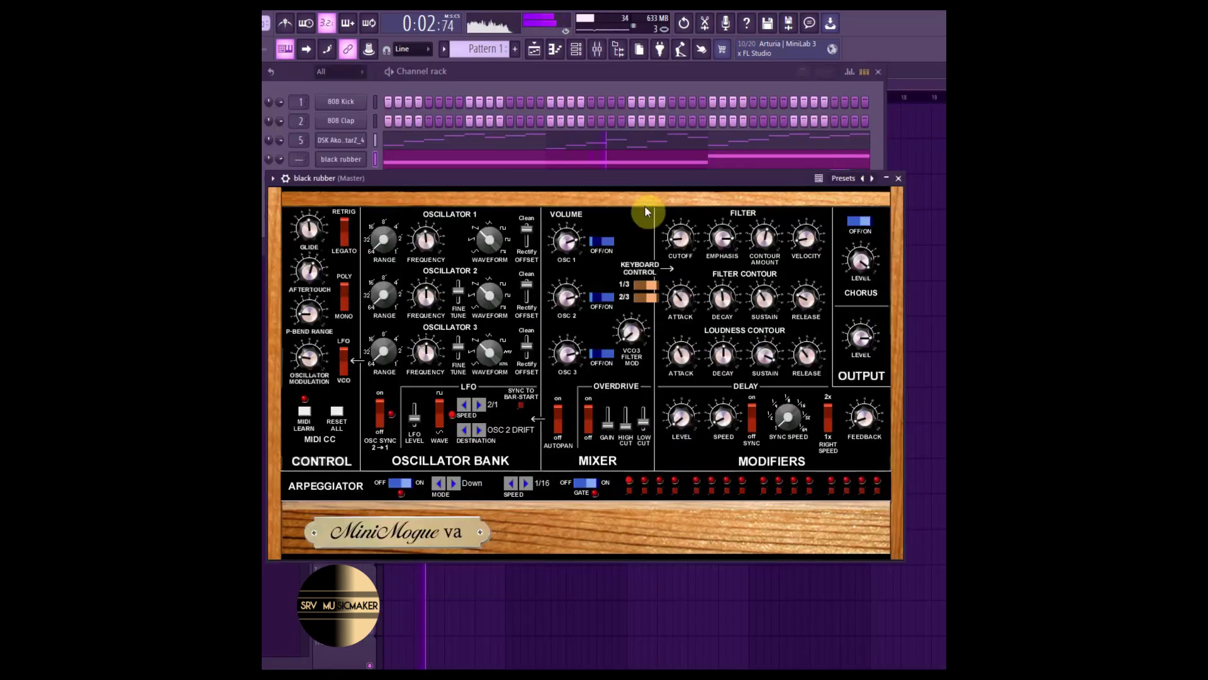
pyautogui.click(481, 98)
pyautogui.click(268, 161)
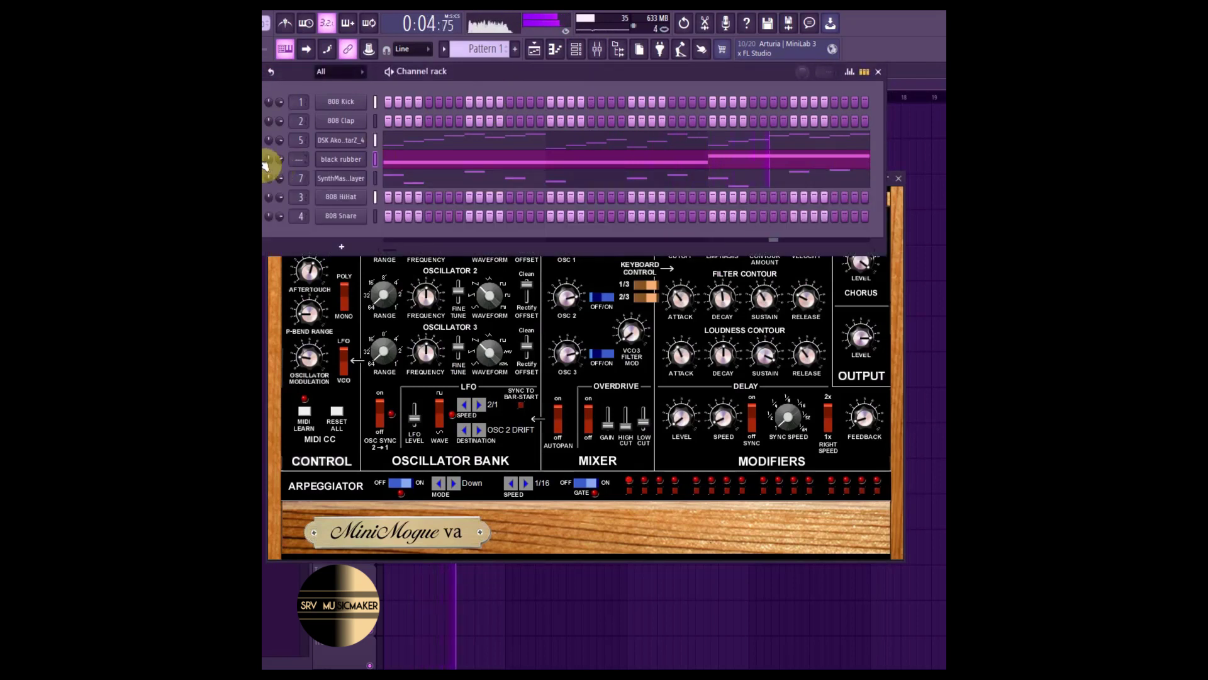
pyautogui.click(356, 162)
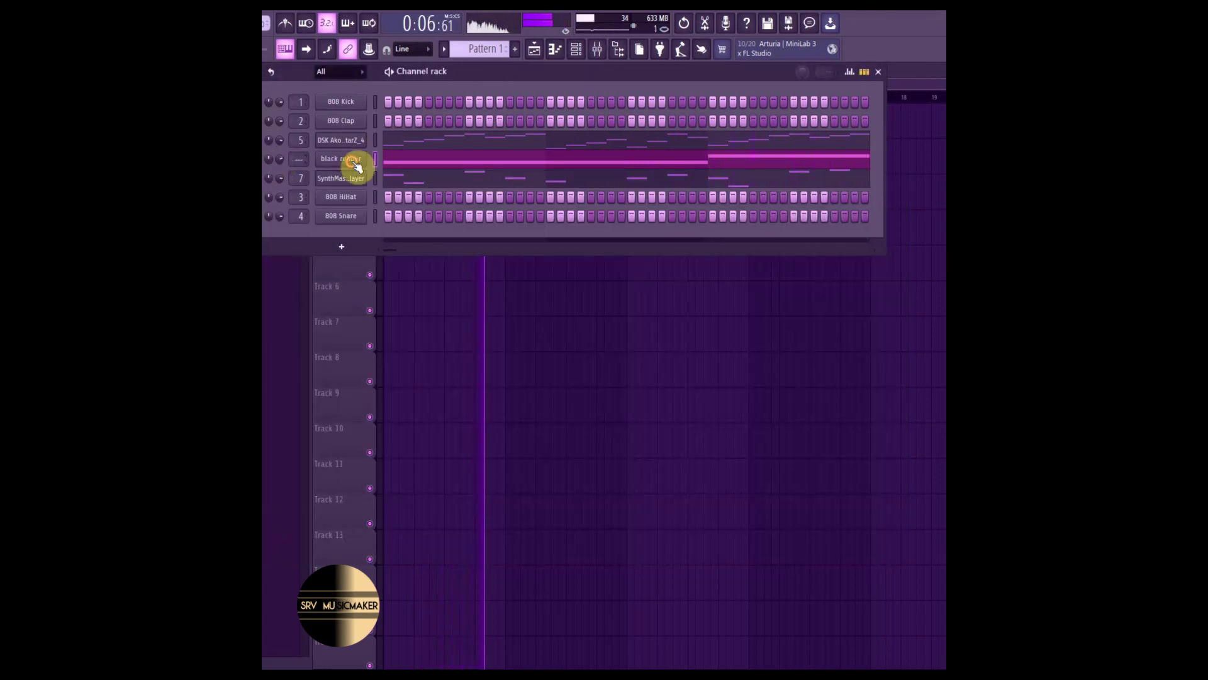
# Route the black rubber channel to mixer track 8 and load OTT on that track.
pyautogui.click(356, 163)
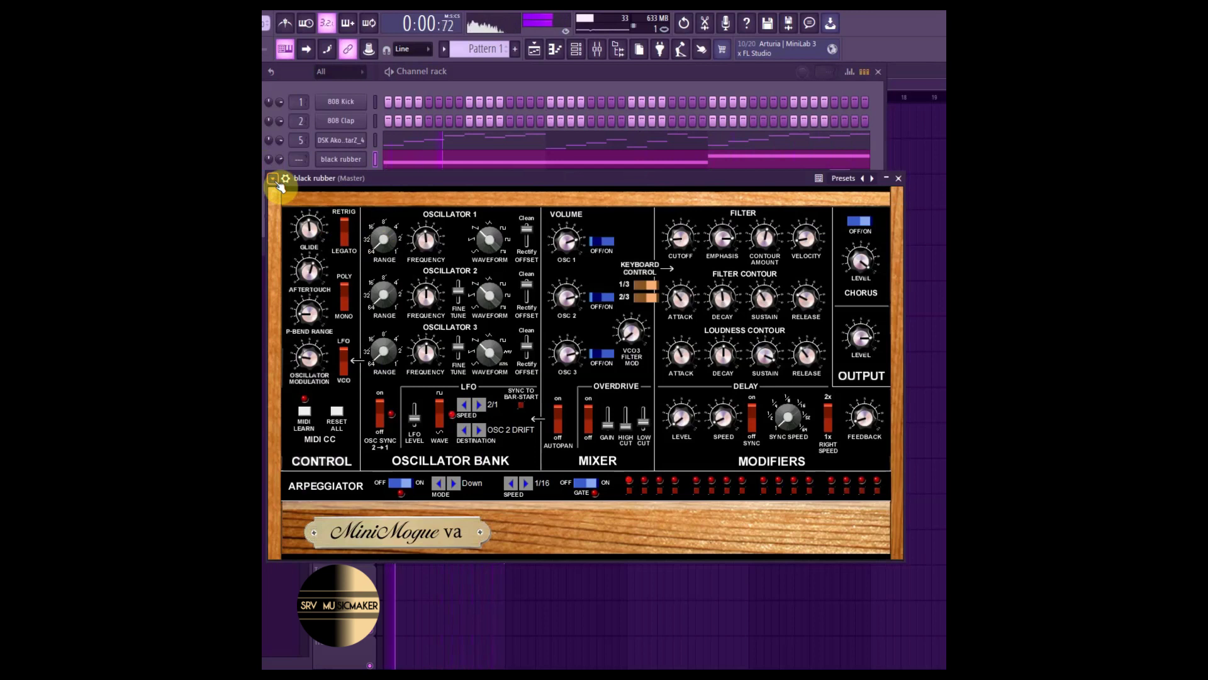
pyautogui.click(273, 178)
pyautogui.click(462, 218)
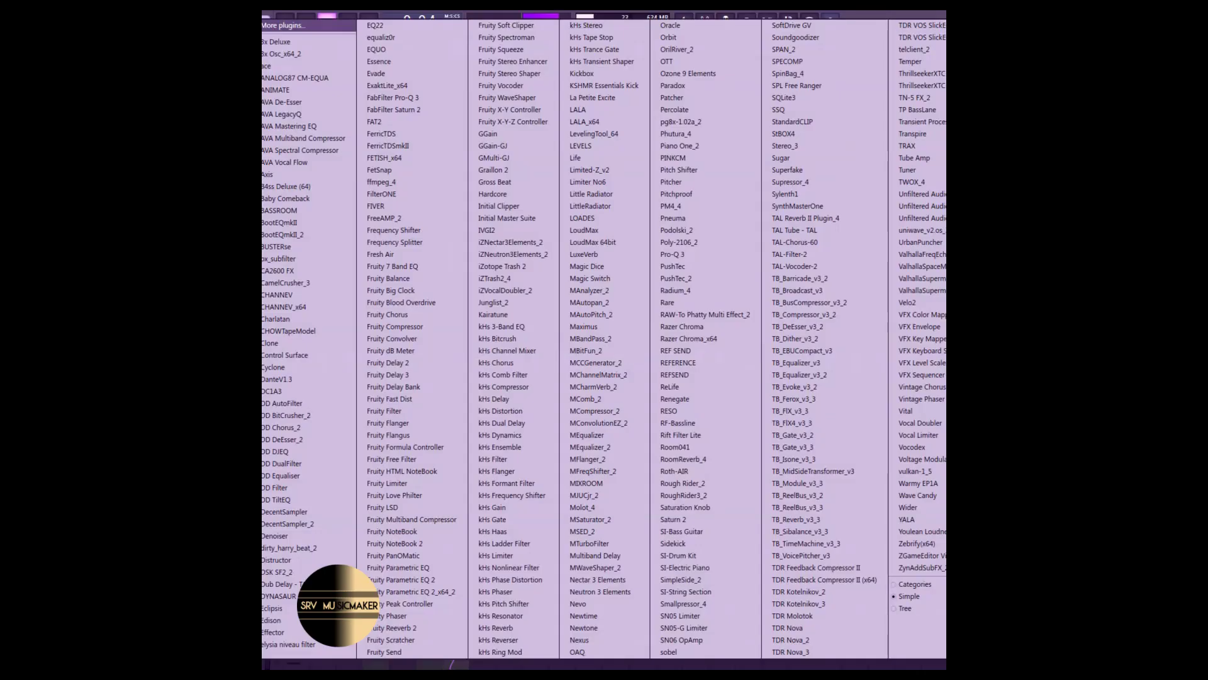
pyautogui.press('Escape')
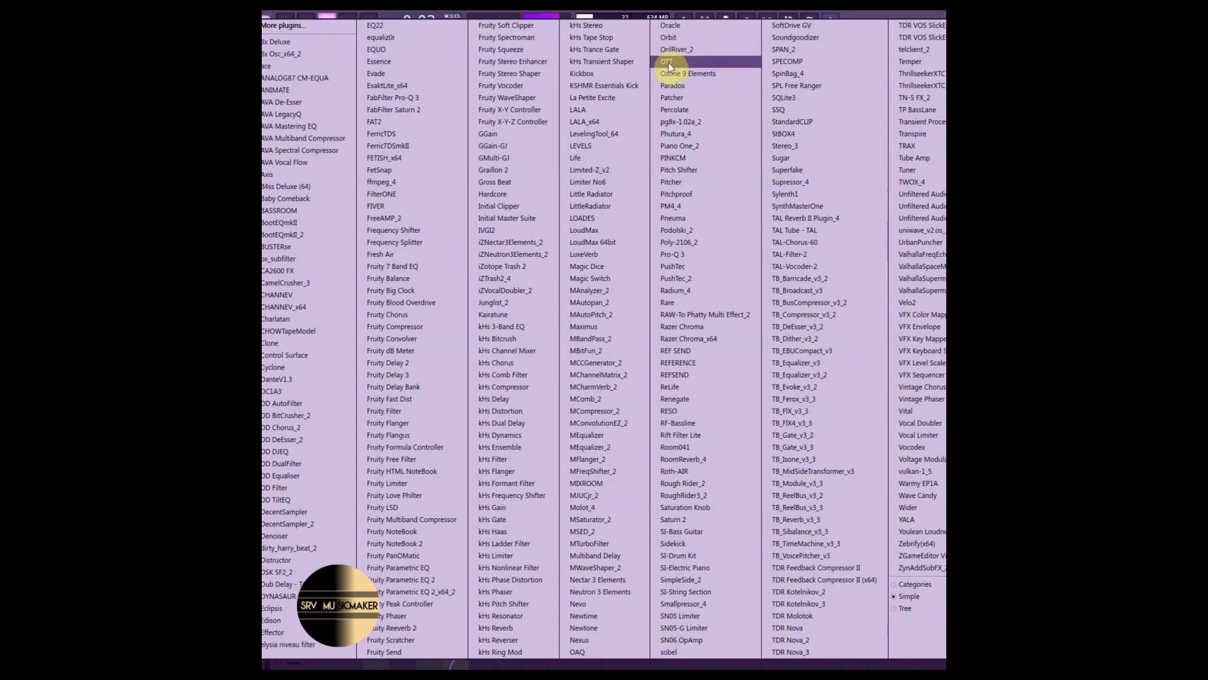
pyautogui.click(669, 62)
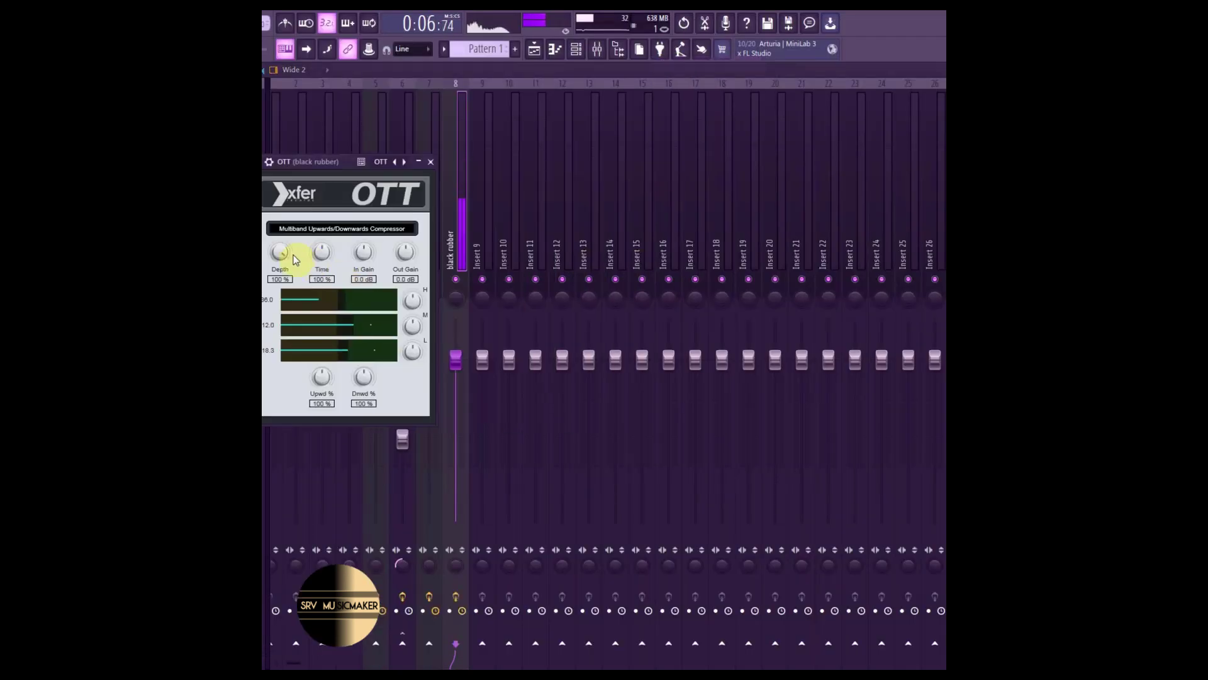
# Lower the OTT depth on the black rubber track, then add Fruity Blood Overdrive and adjust its pre-amp and post gain.
pyautogui.moveTo(280, 258); pyautogui.dragTo(268, 352)
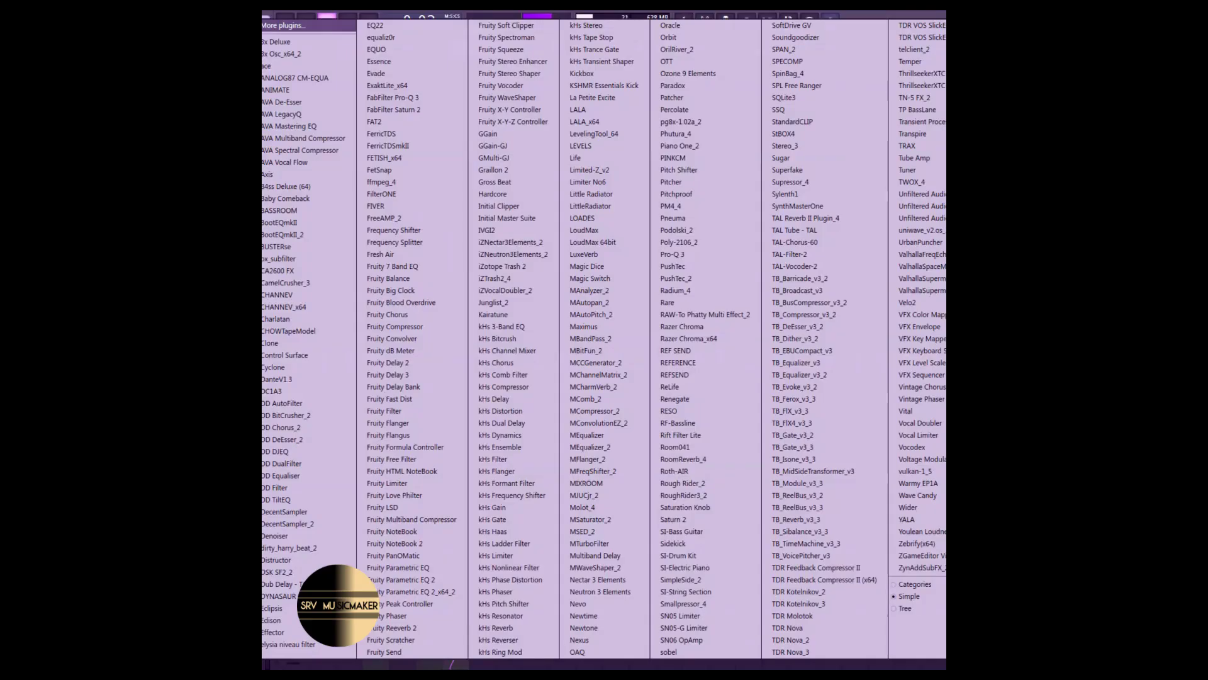
pyautogui.click(432, 305)
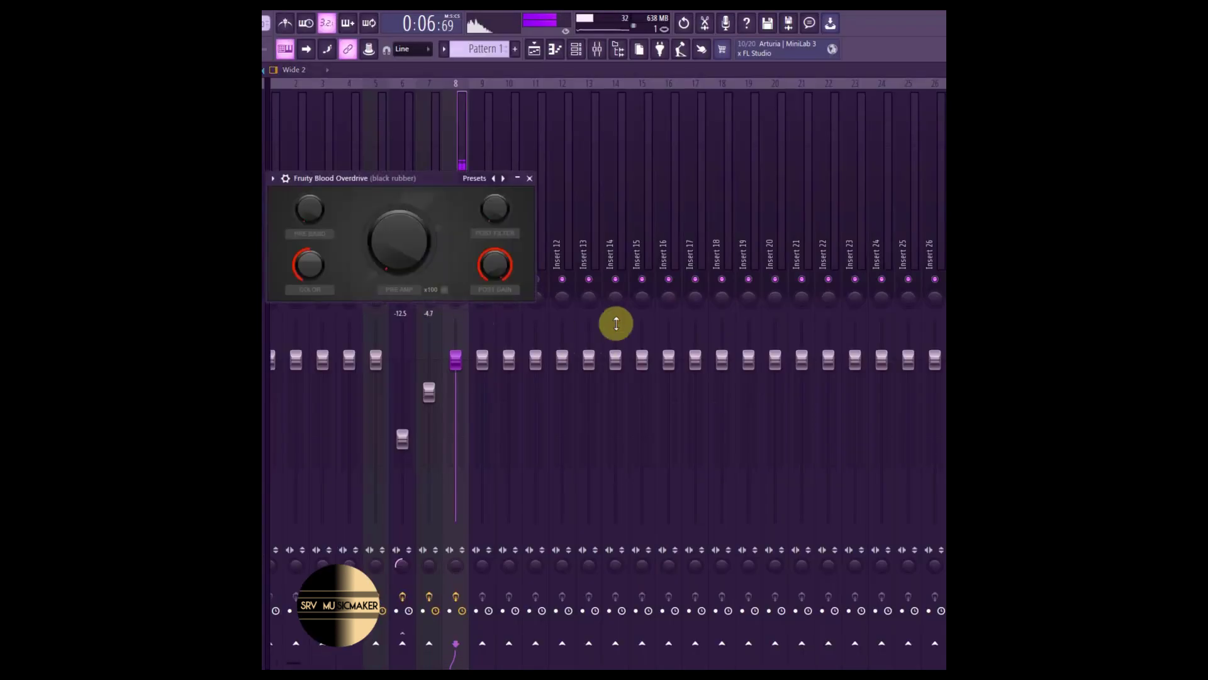
pyautogui.moveTo(399, 241); pyautogui.dragTo(399, 199)
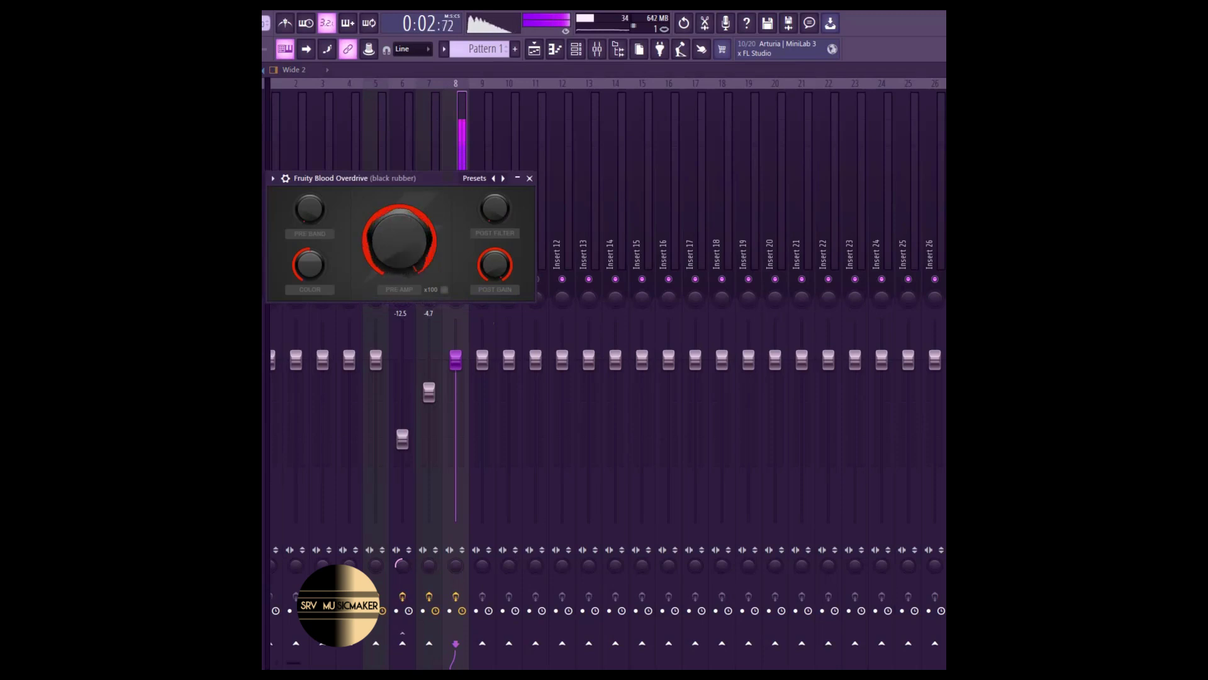
pyautogui.moveTo(510, 273); pyautogui.dragTo(510, 287)
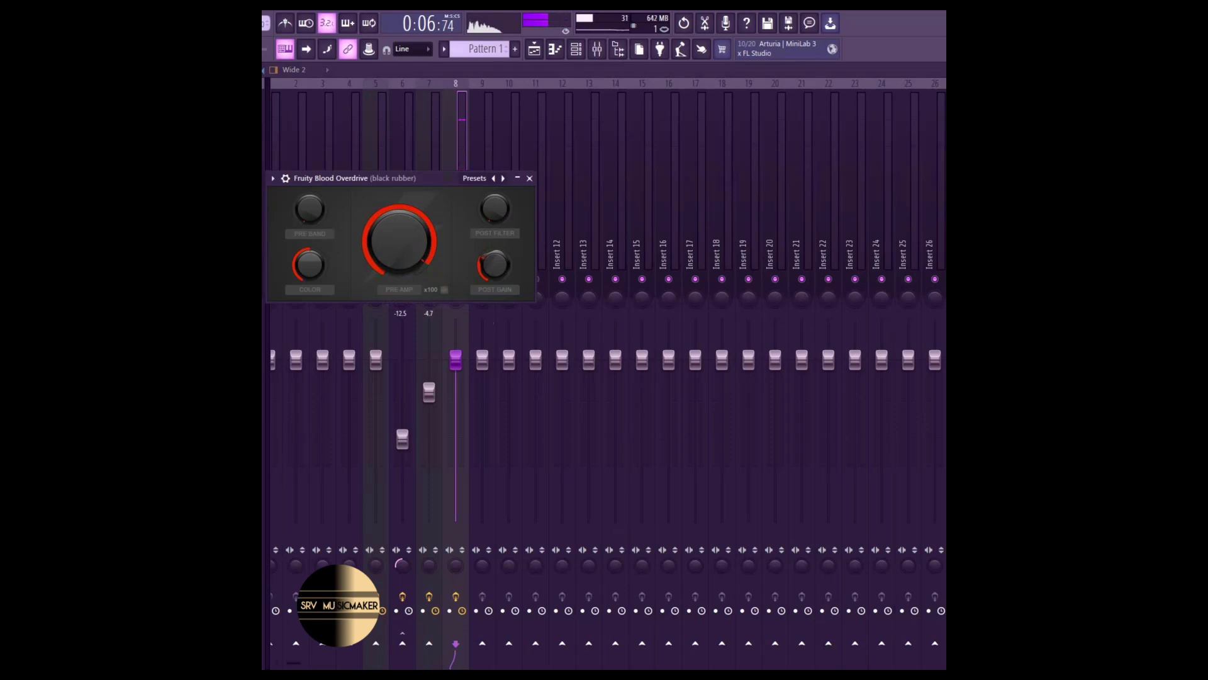
pyautogui.moveTo(435, 230)
pyautogui.mouseDown()
pyautogui.moveTo(435, 266)
pyautogui.moveTo(435, 242)
pyautogui.mouseUp()
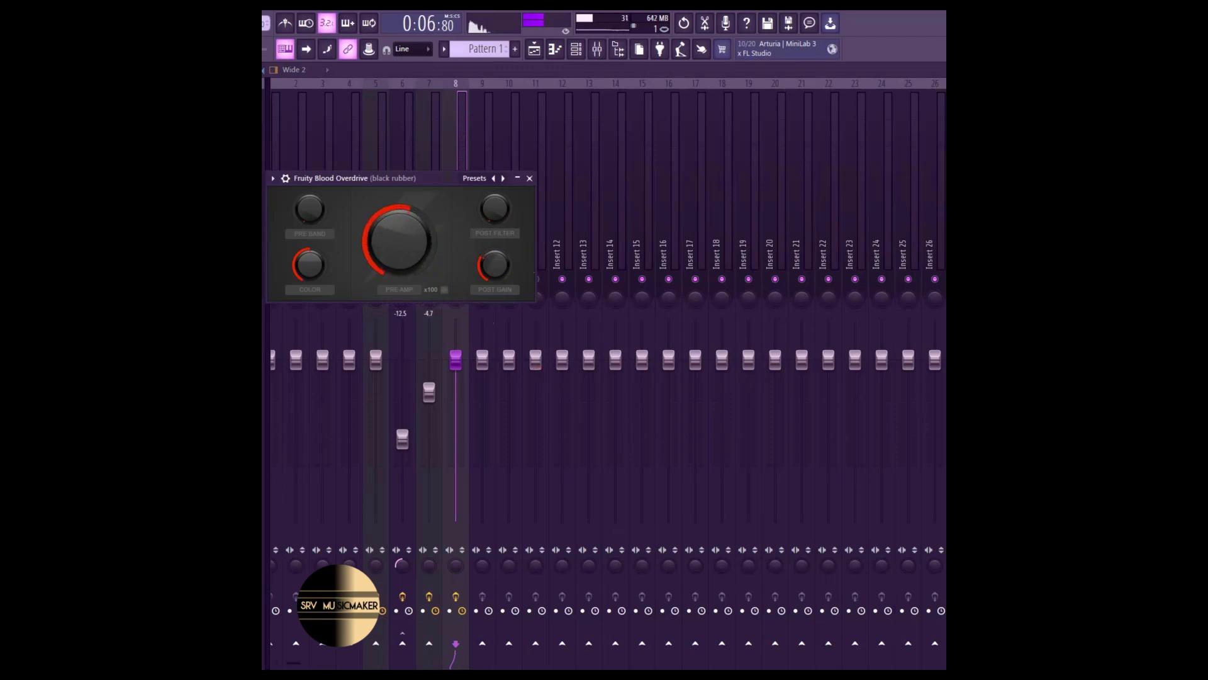
pyautogui.press('Escape')
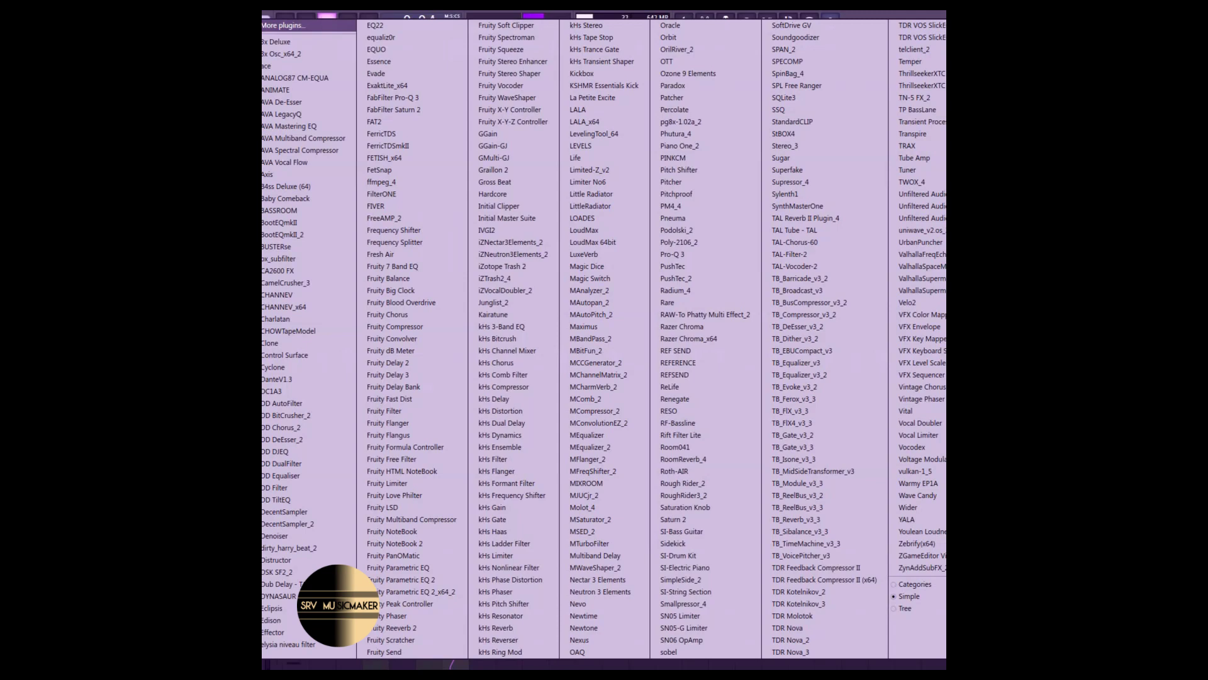
# Load CamelCrusher_3 on the black rubber mixer track and choose its American HiGain patch.
pyautogui.press('Escape')
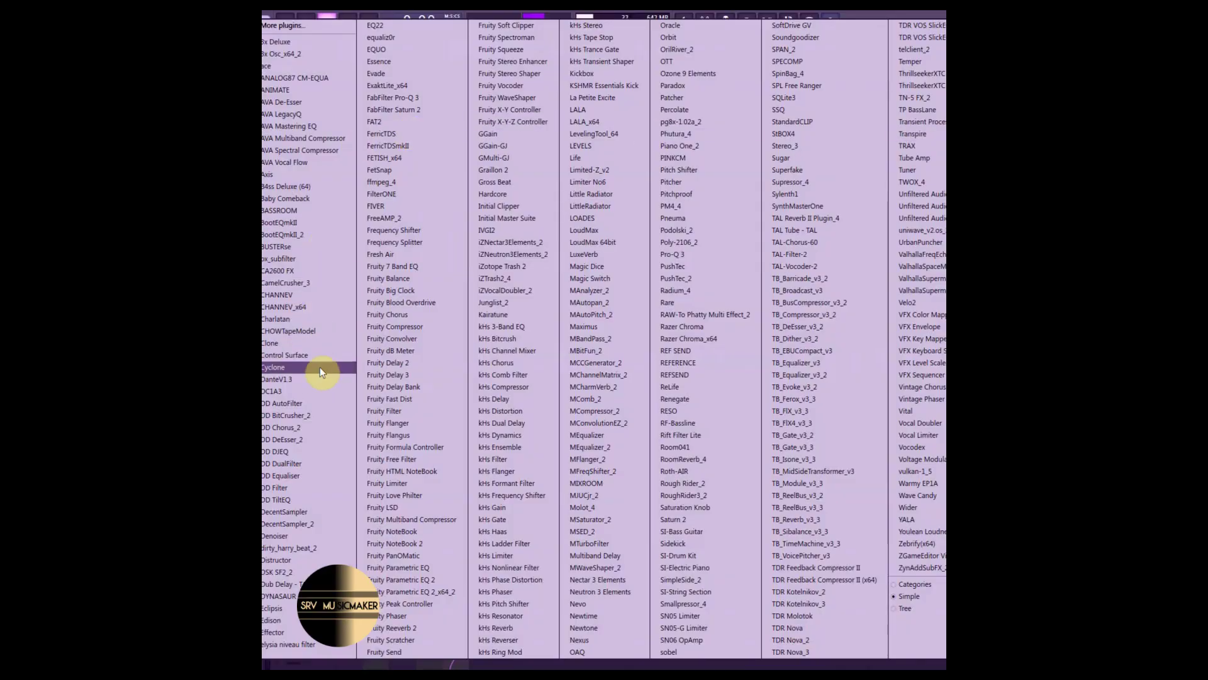
pyautogui.click(316, 283)
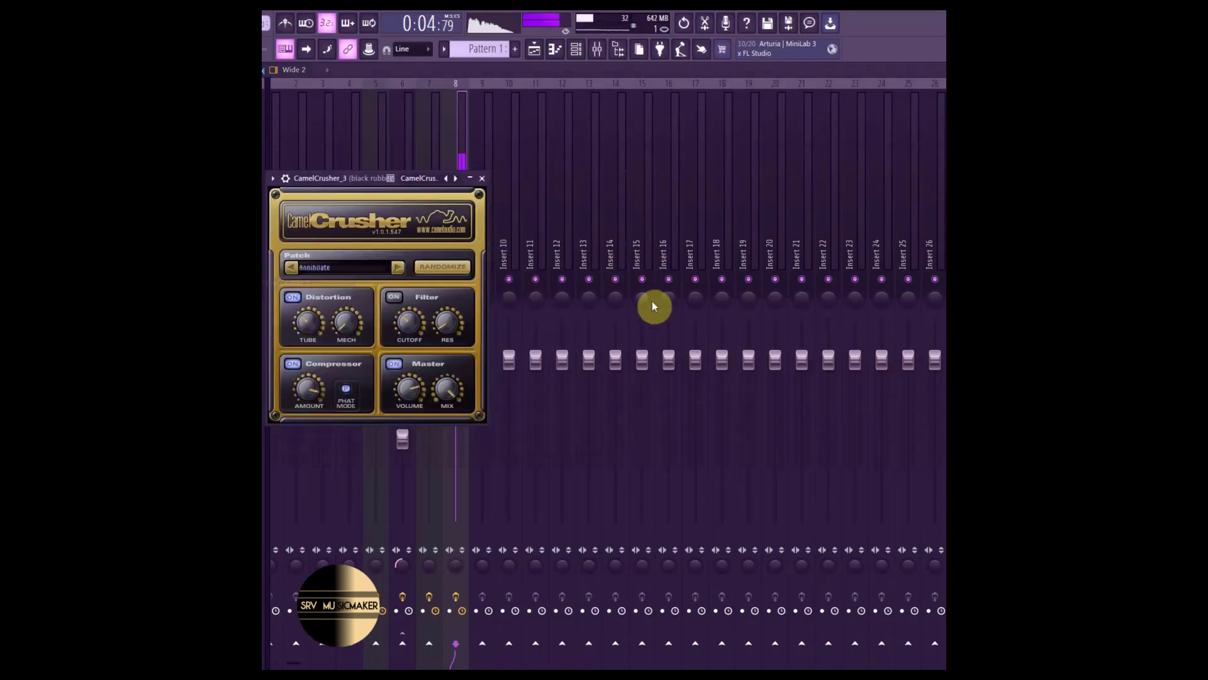
pyautogui.click(358, 269)
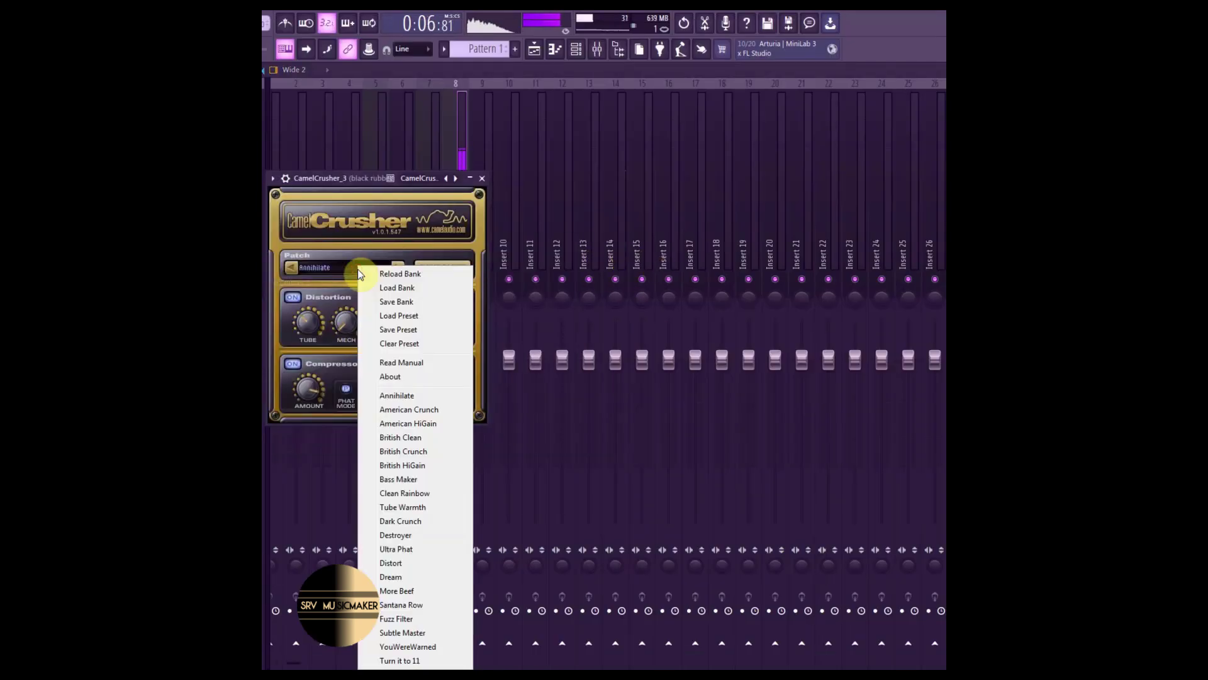
pyautogui.click(410, 424)
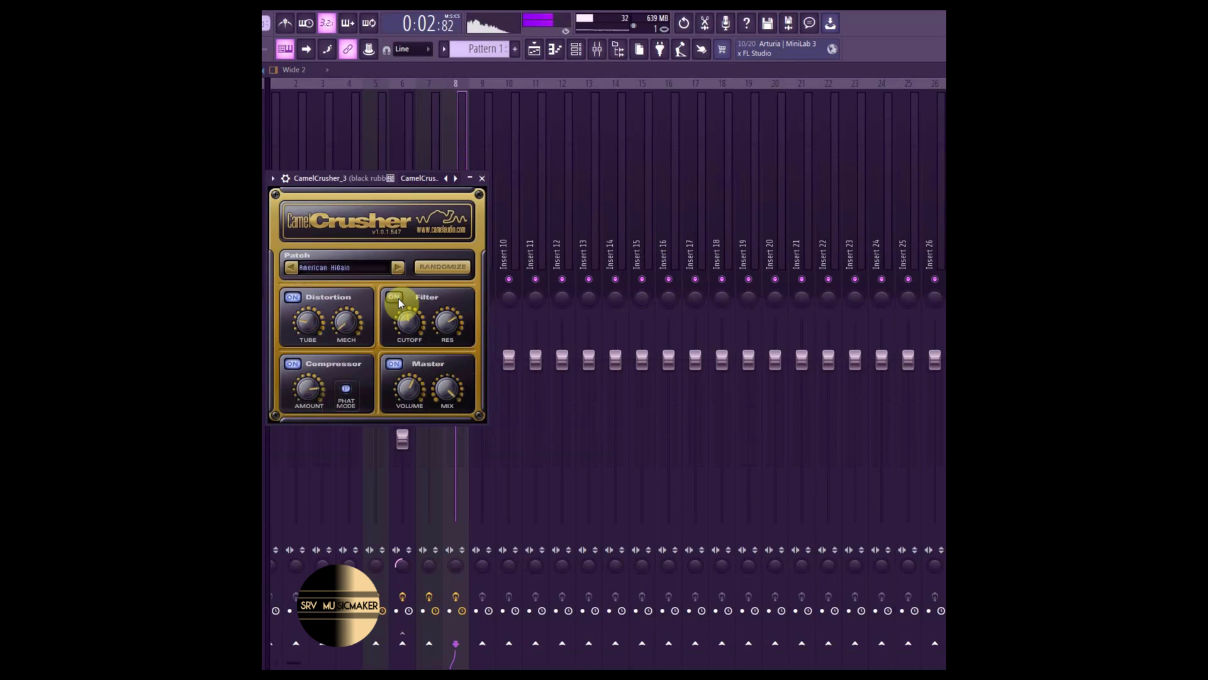
pyautogui.press('Escape')
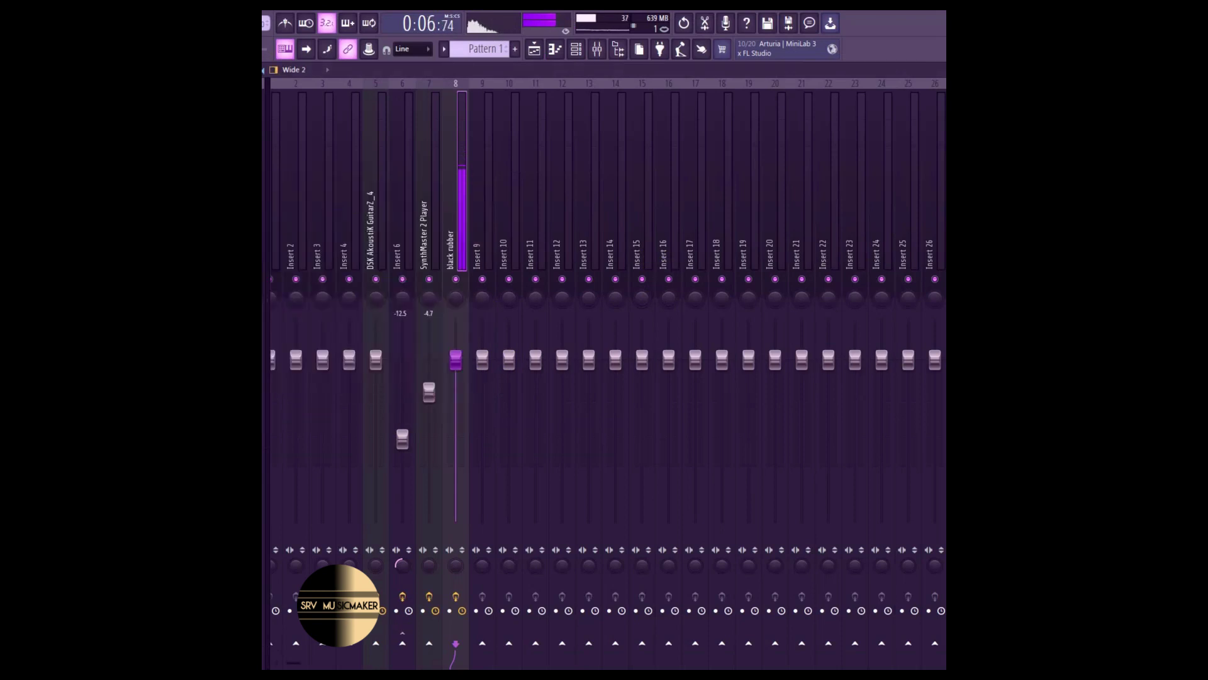
# Shorten the black rubber E4 note at bar 3 to one bar and add a one-bar D#4 note at bar 4.
pyautogui.press('F9')
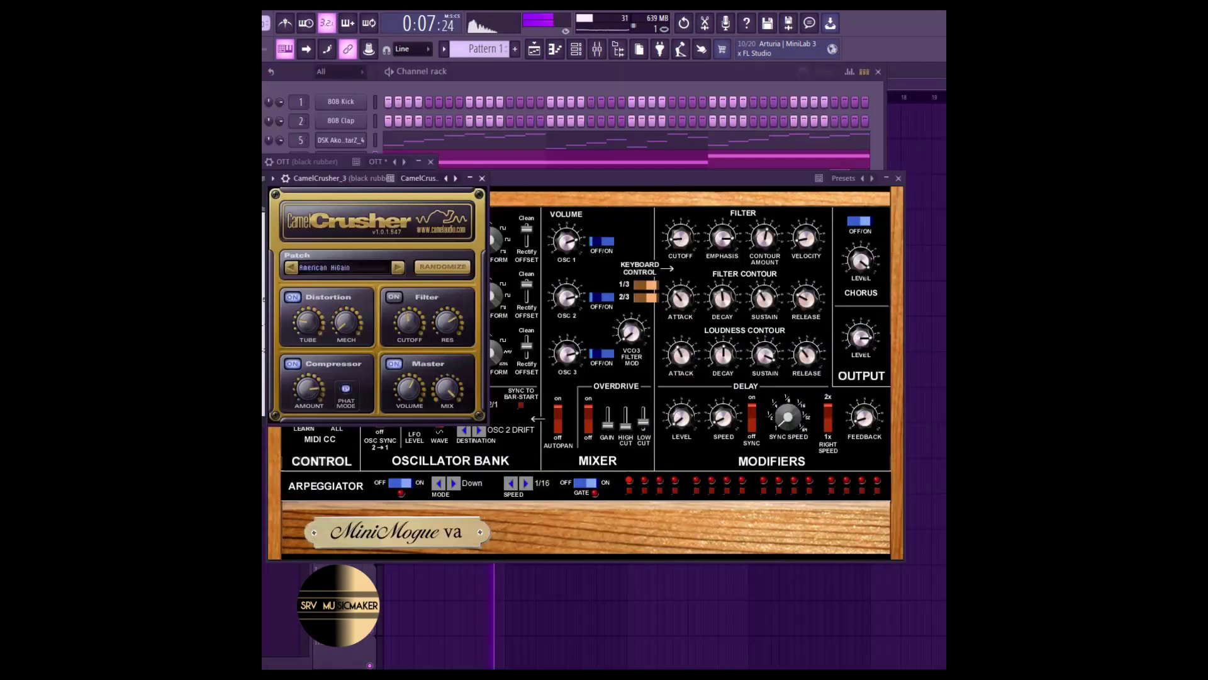
pyautogui.click(587, 163)
pyautogui.moveTo(598, 253)
pyautogui.mouseDown()
pyautogui.moveTo(598, 229)
pyautogui.moveTo(592, 250)
pyautogui.mouseUp()
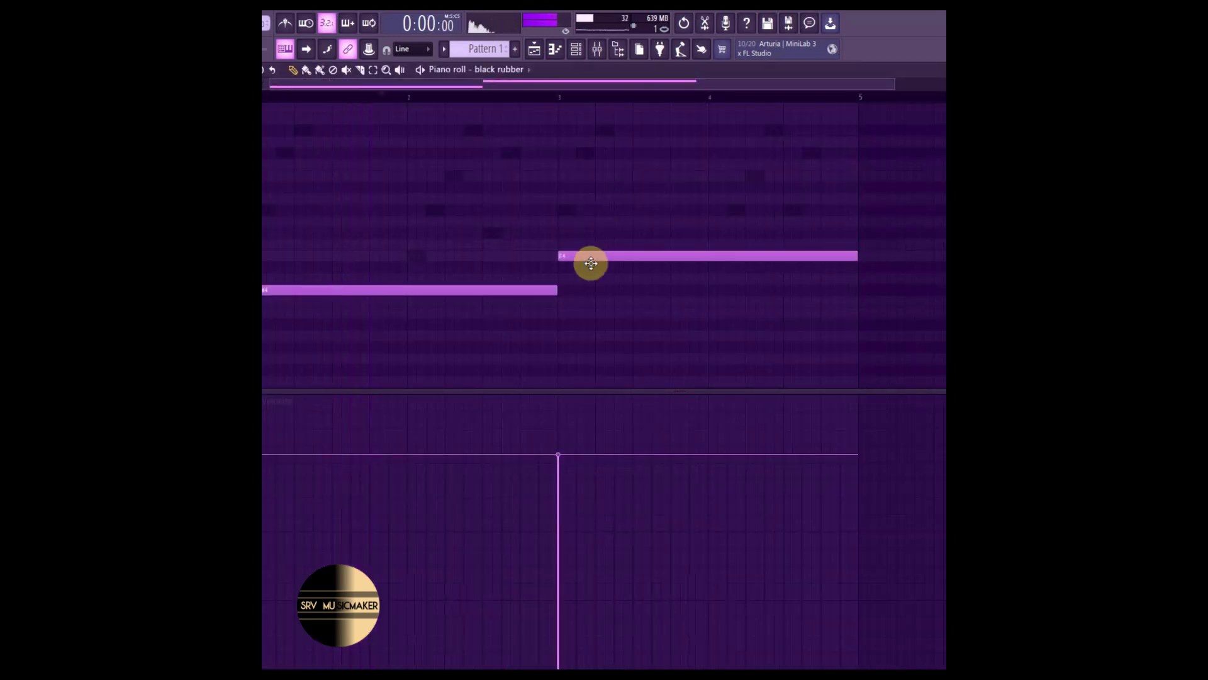
pyautogui.moveTo(856, 255); pyautogui.dragTo(727, 255)
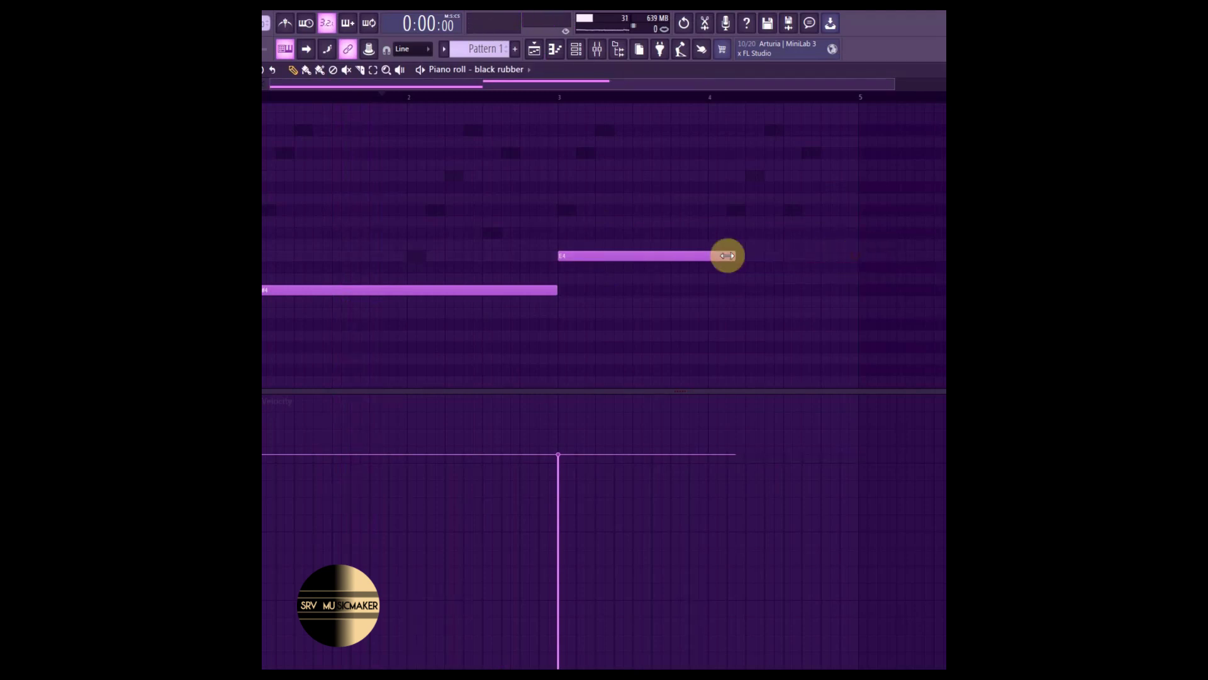
pyautogui.click(709, 269)
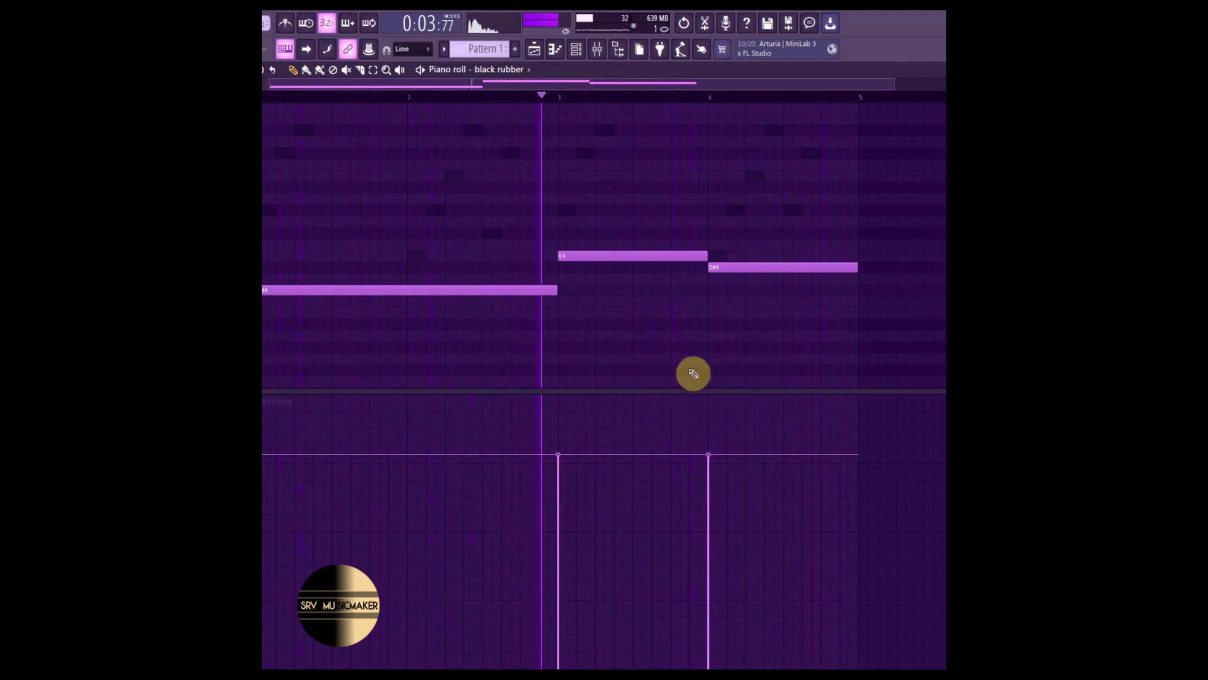
pyautogui.moveTo(892, 83); pyautogui.dragTo(831, 99)
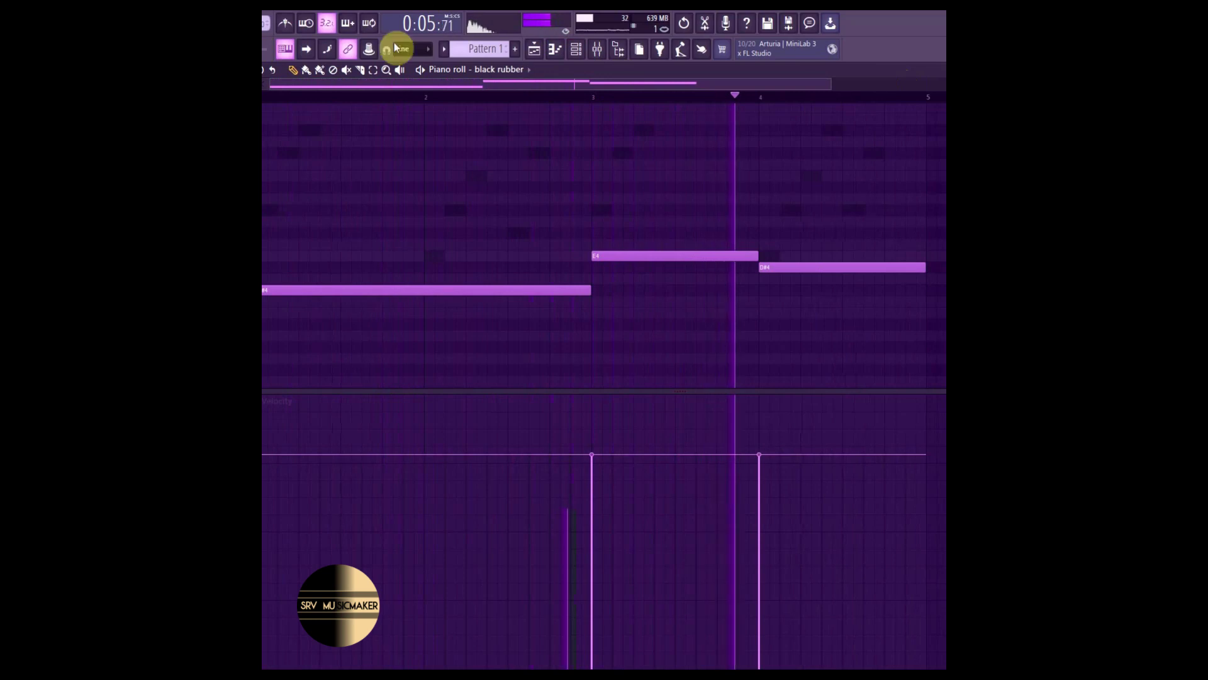
# Open the SynthMaster 2 Player channel and mark the Electric Keys RL preset as a favourite.
pyautogui.click(577, 55)
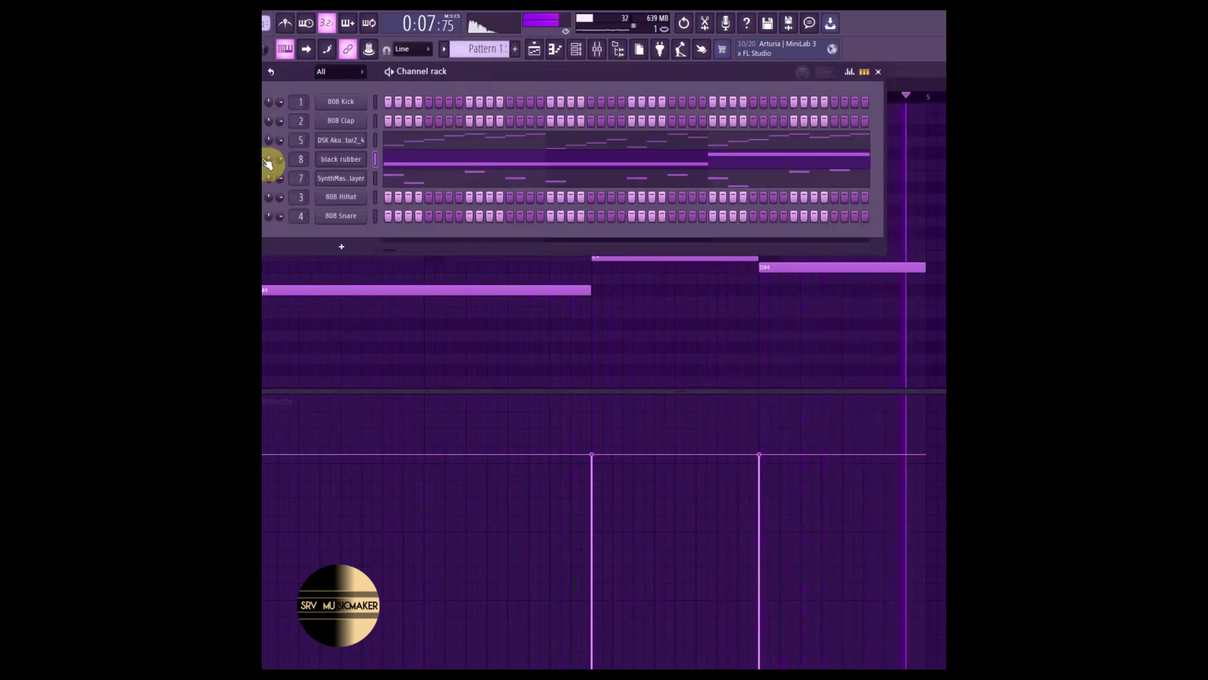
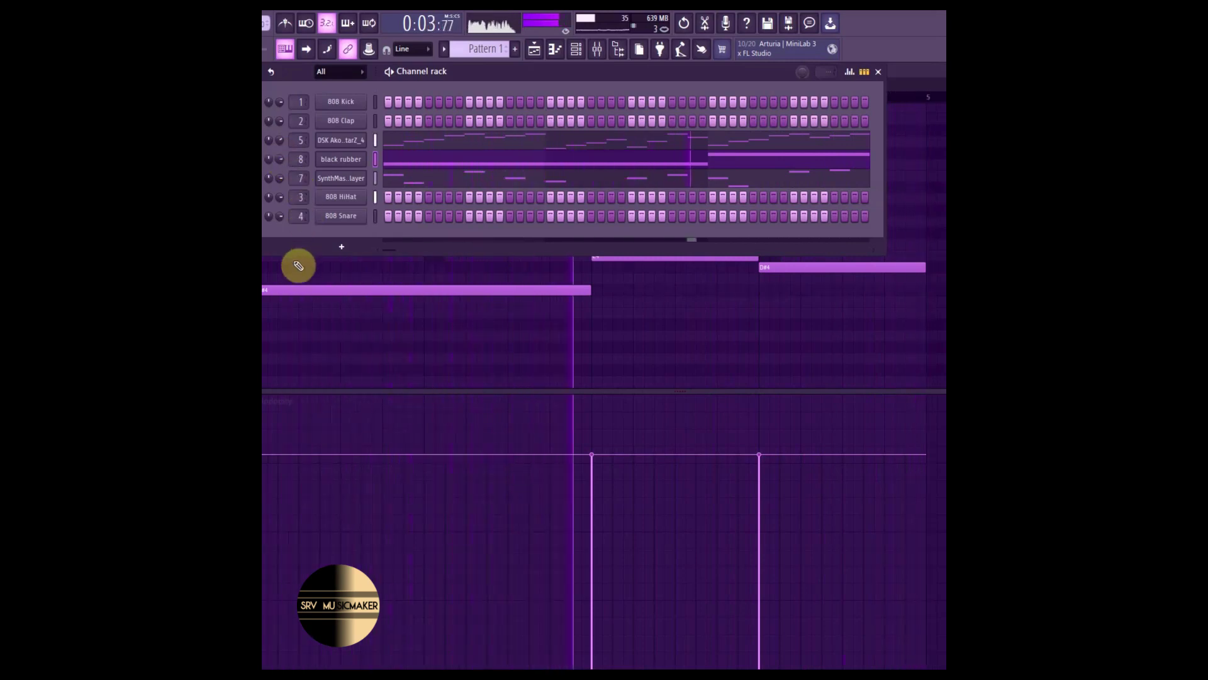
pyautogui.click(352, 175)
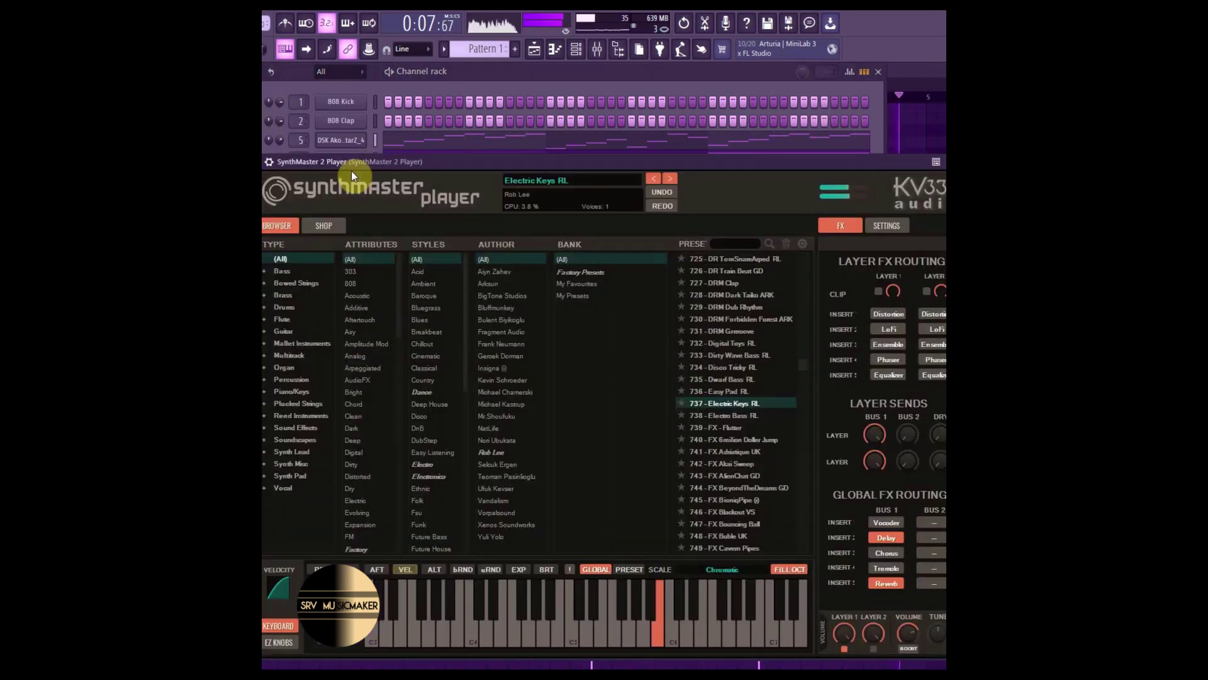
pyautogui.click(681, 403)
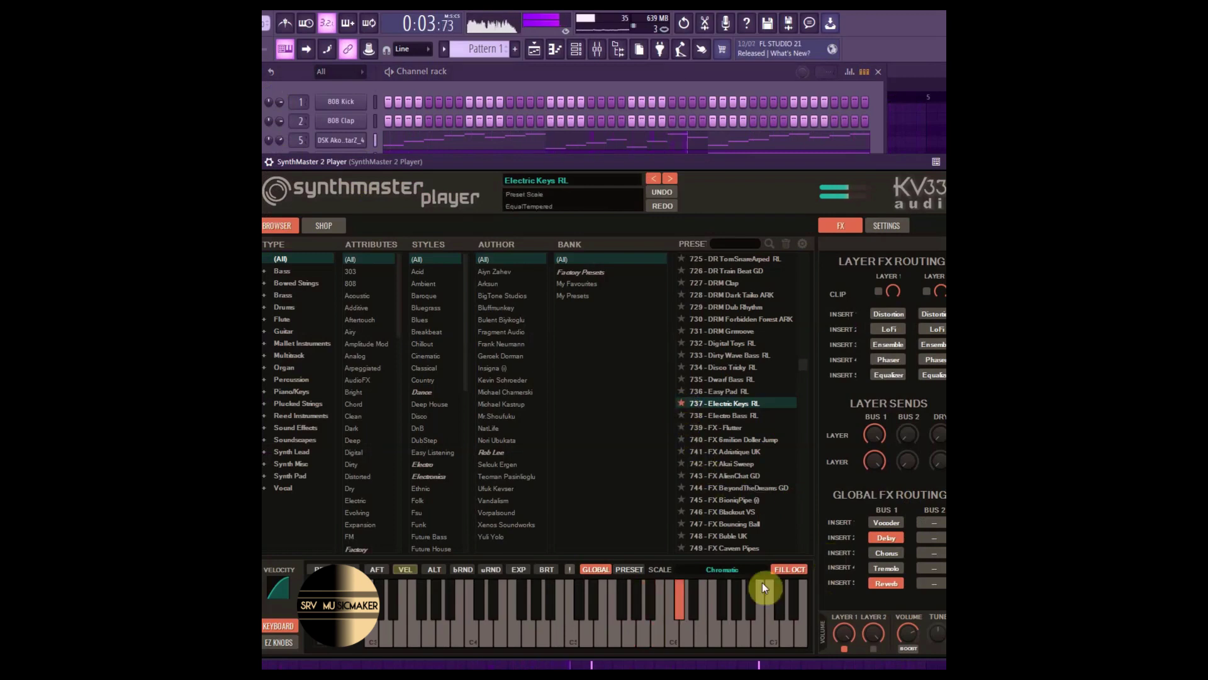
pyautogui.click(420, 91)
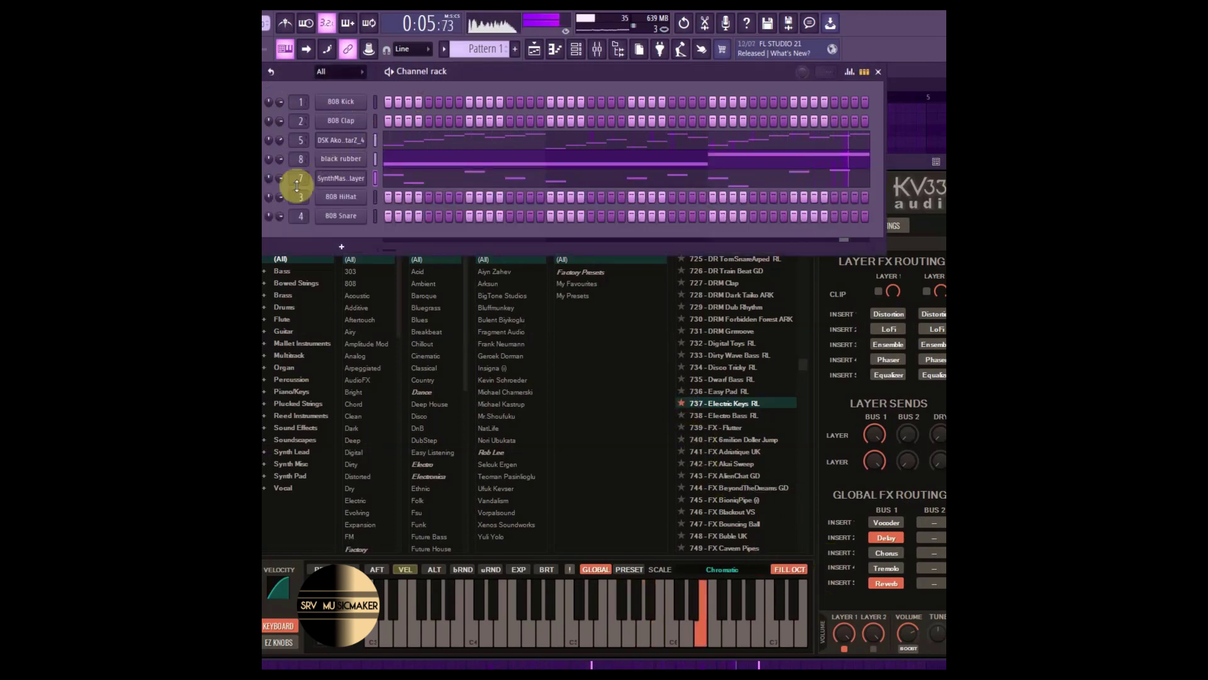
# Enable clipping and the LoFi and Phaser inserts on SynthMaster's layer 1, try other effects, and show the EZ knobs.
pyautogui.click(901, 165)
pyautogui.click(883, 316)
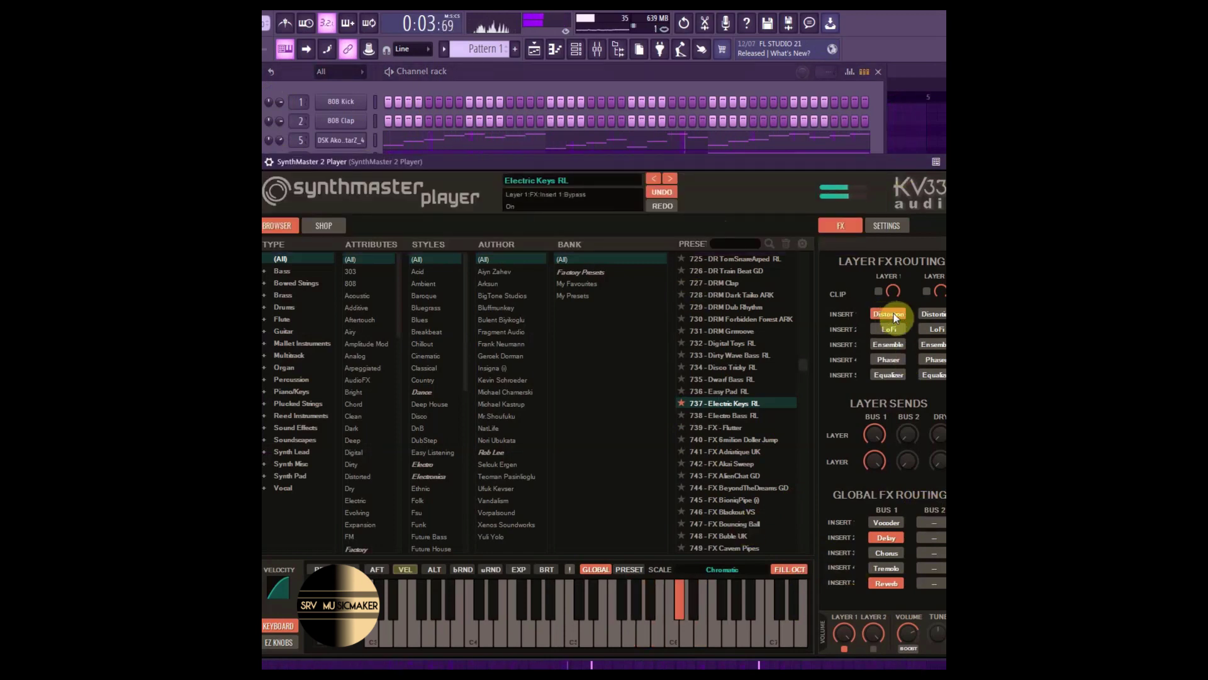
pyautogui.click(878, 363)
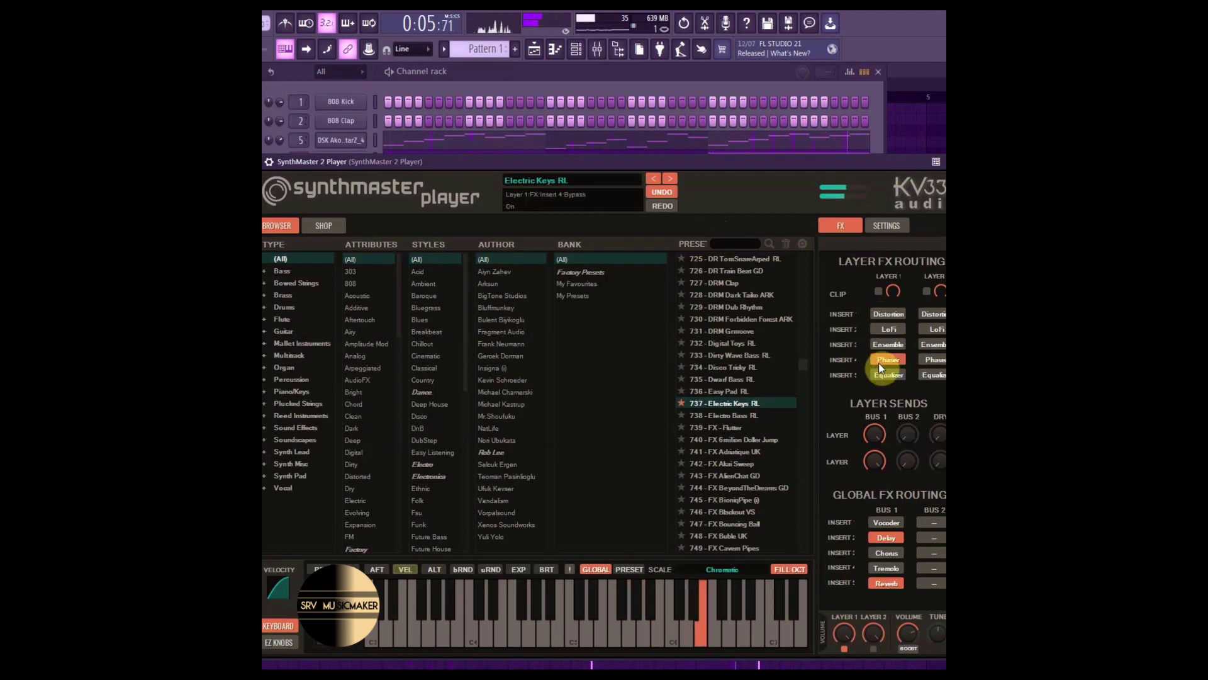
pyautogui.click(879, 291)
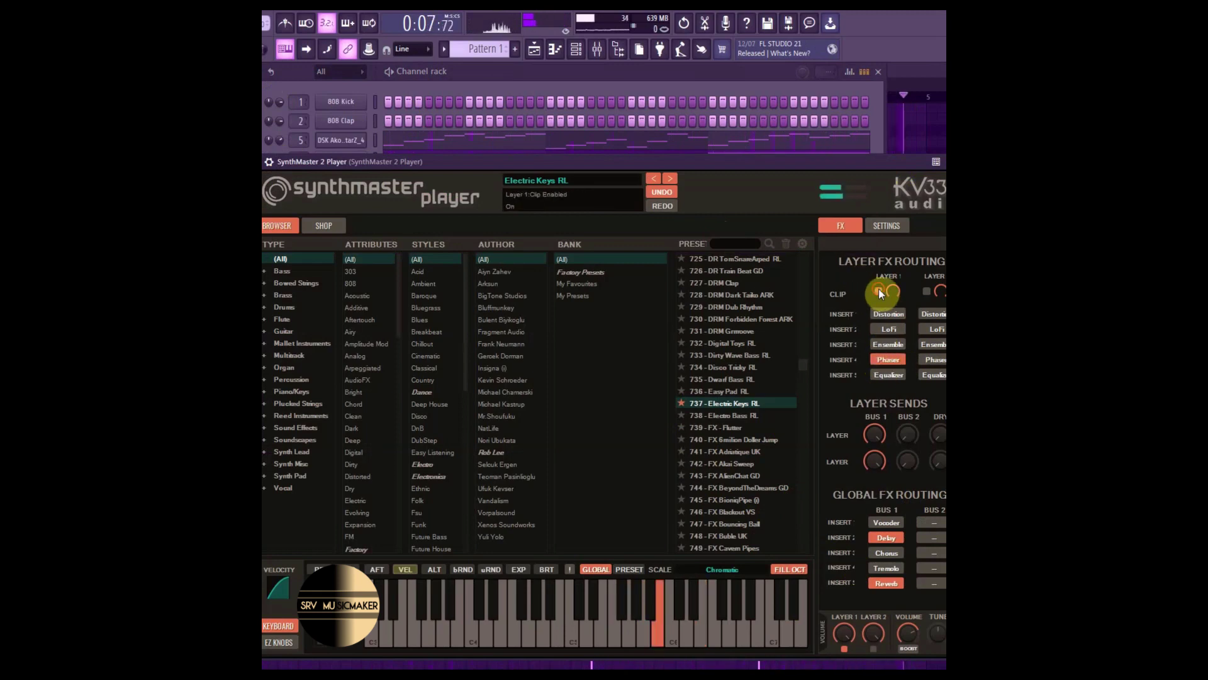
pyautogui.click(889, 375)
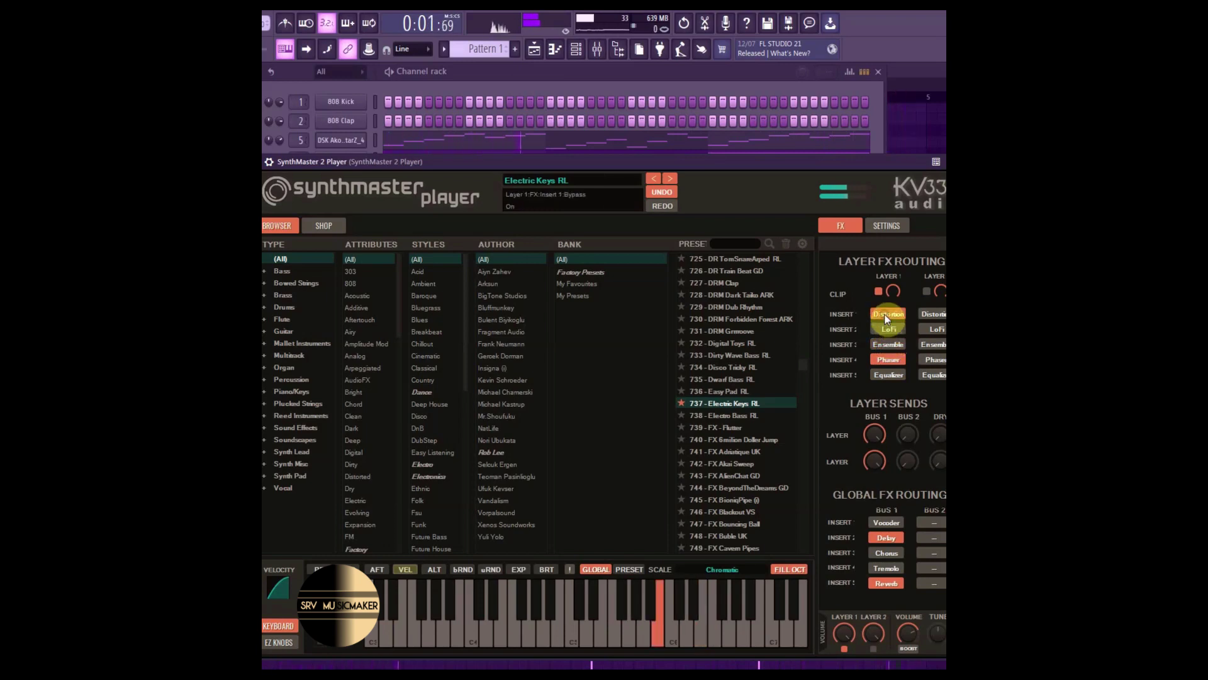
pyautogui.click(888, 330)
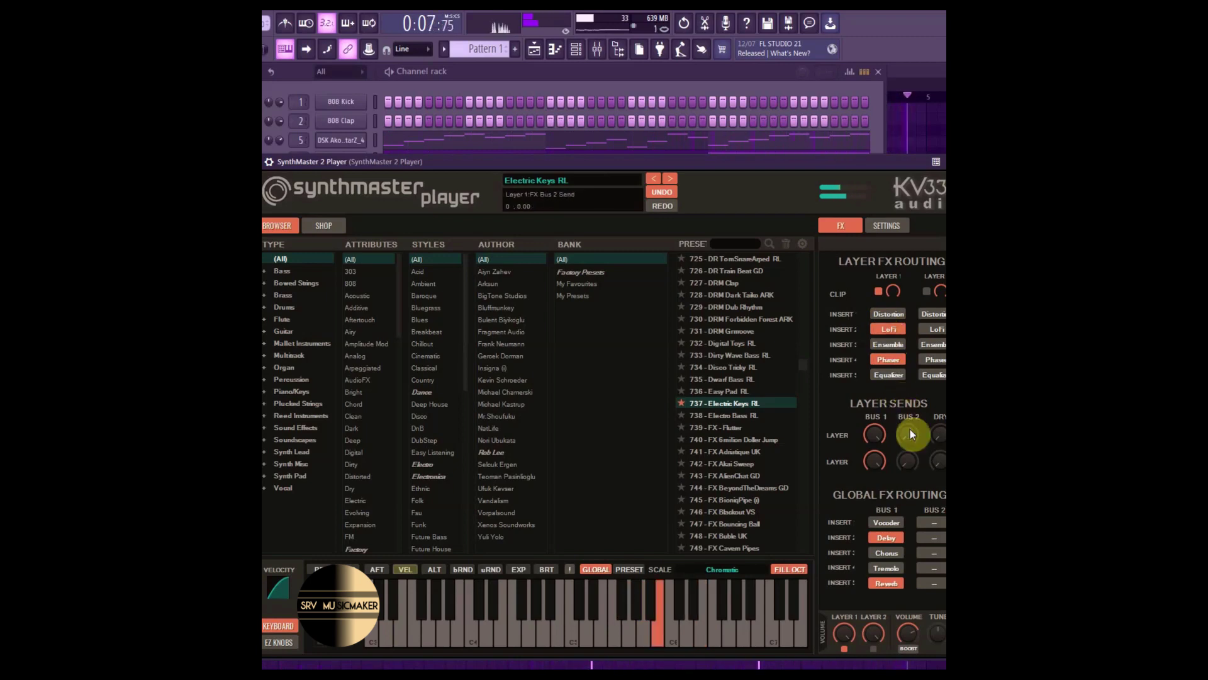
pyautogui.click(887, 554)
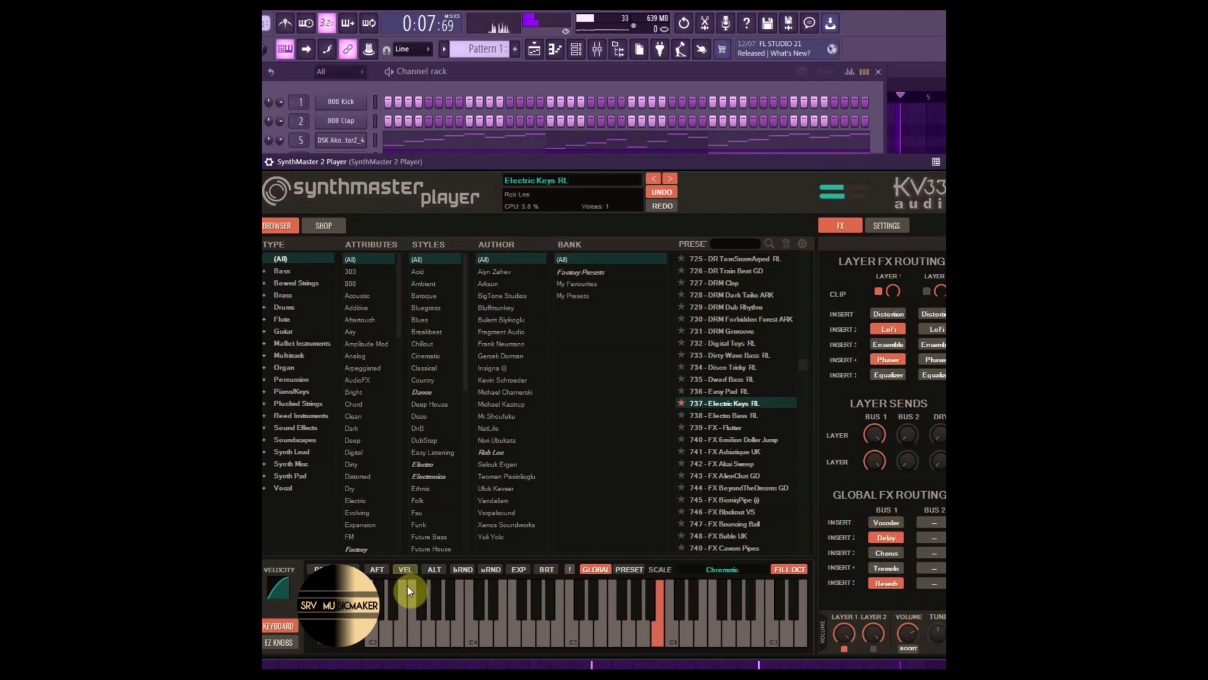
pyautogui.click(278, 642)
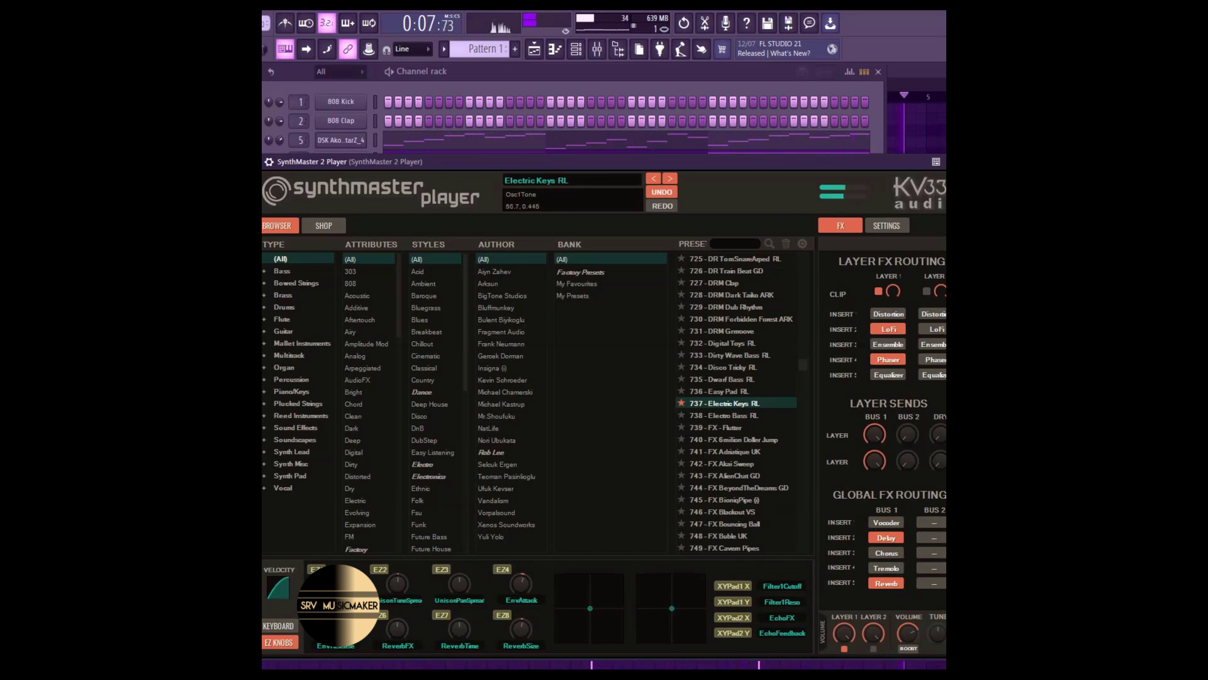
# Enable clipping and raise the boost in the 808 Snare's precomputed effects, and close its sampler window.
pyautogui.click(503, 82)
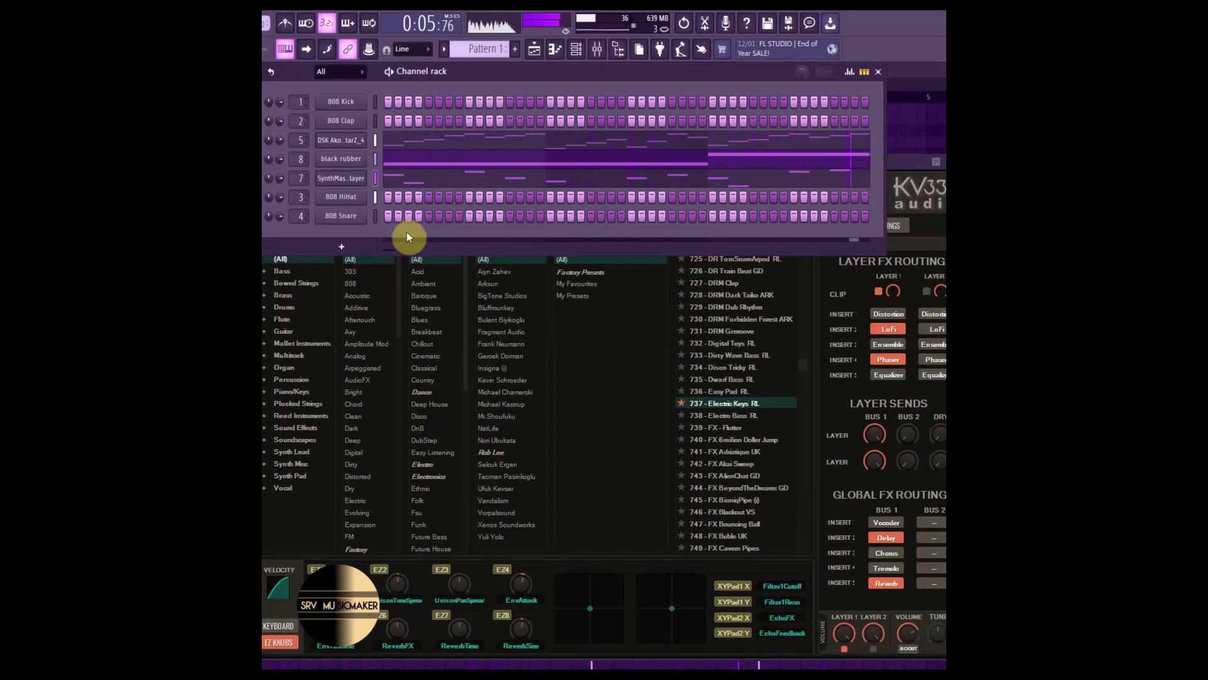
pyautogui.click(355, 216)
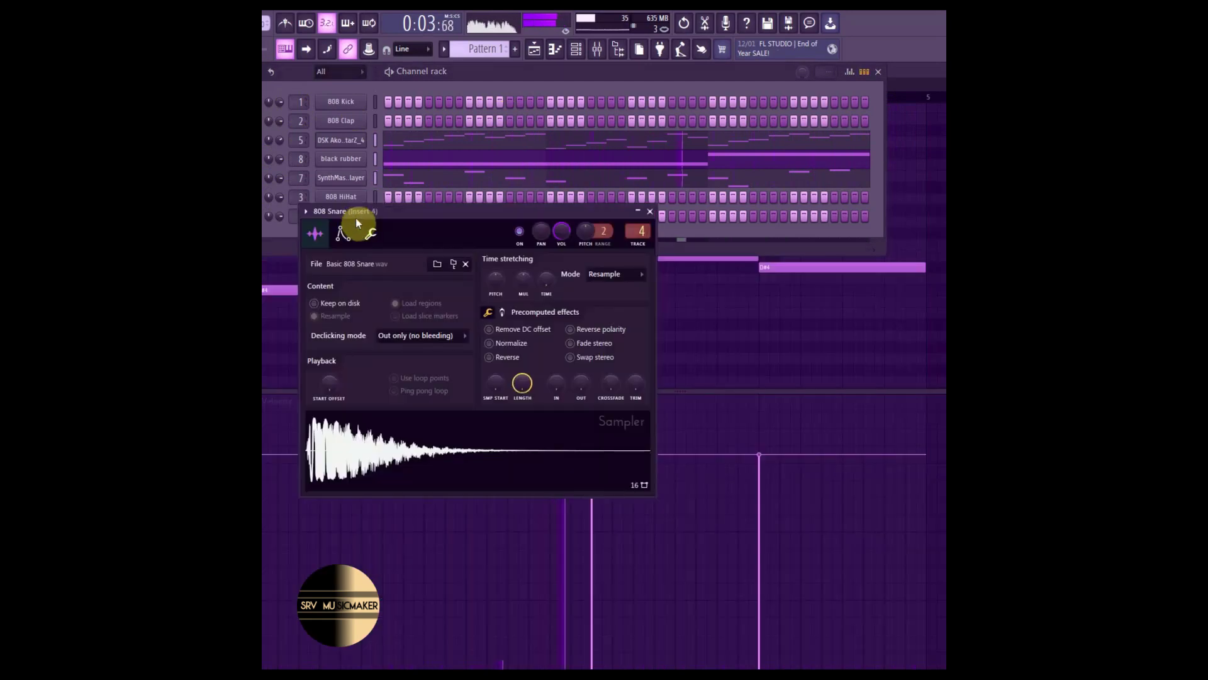
pyautogui.click(501, 313)
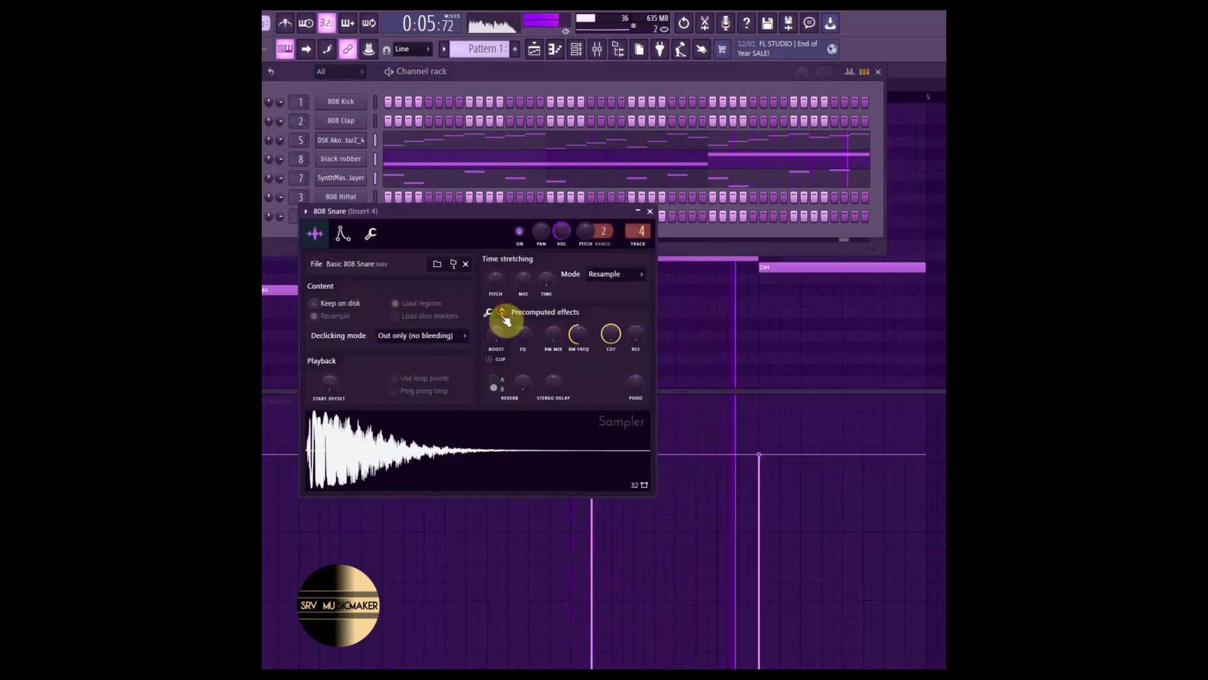
pyautogui.click(491, 360)
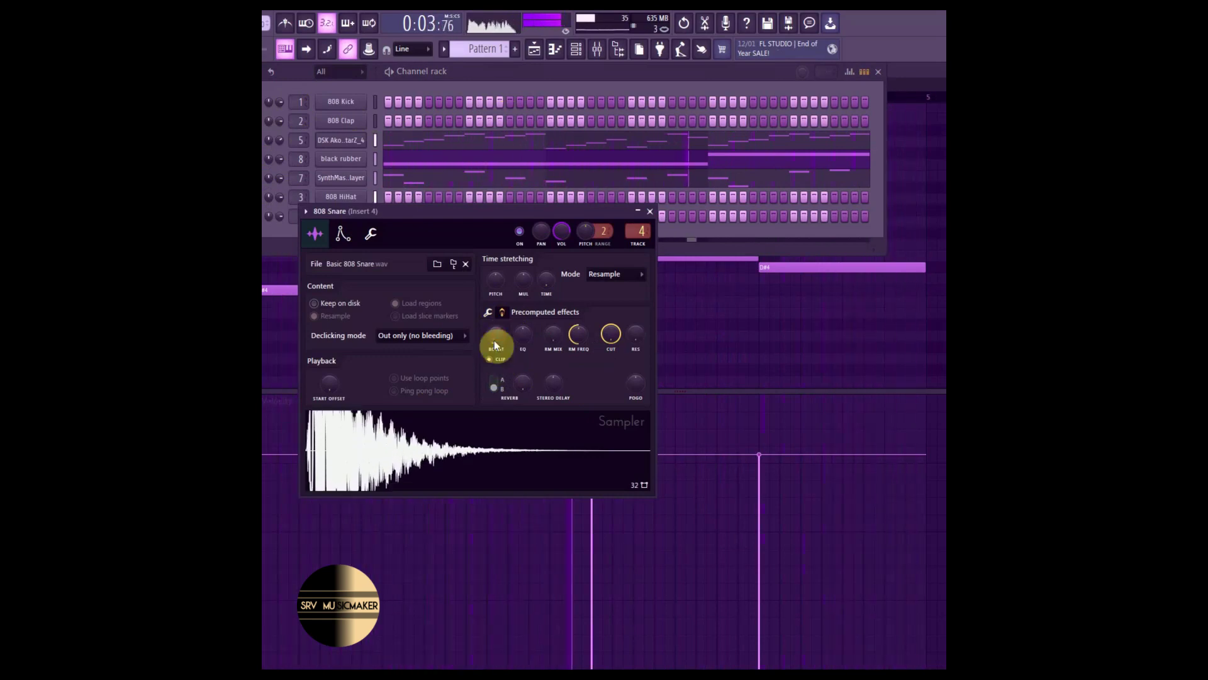
pyautogui.click(652, 212)
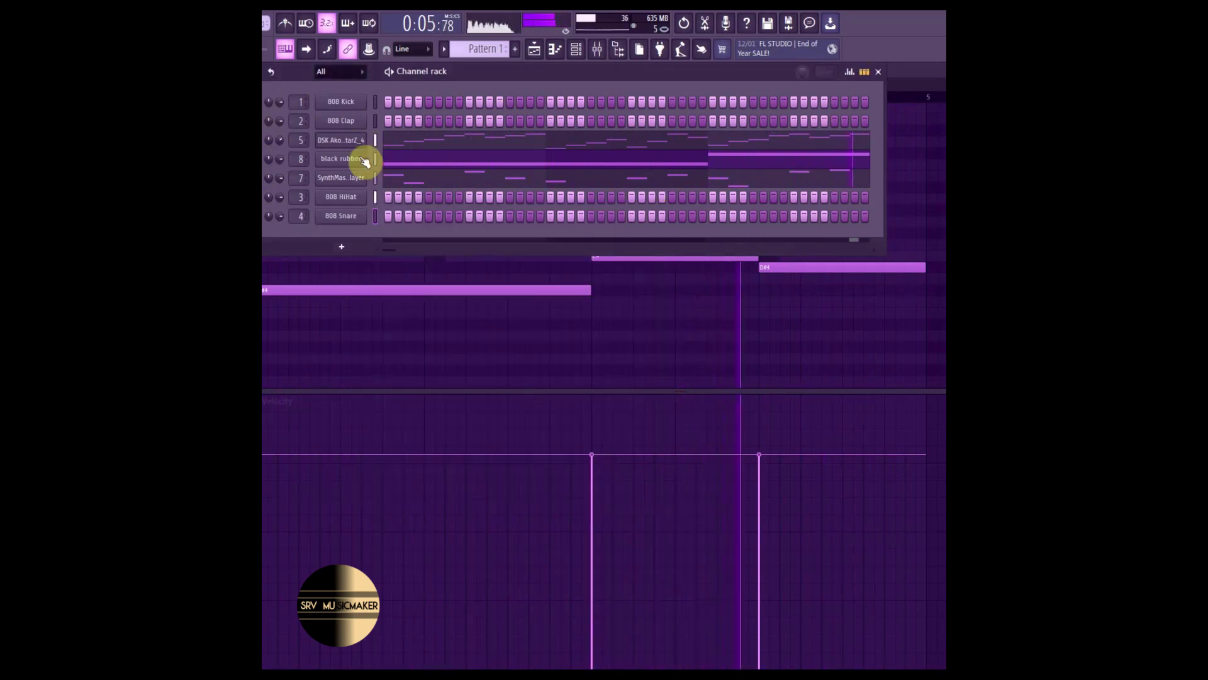
# Raise the boost and enable clipping in the 808 Kick's precomputed effects.
pyautogui.click(350, 106)
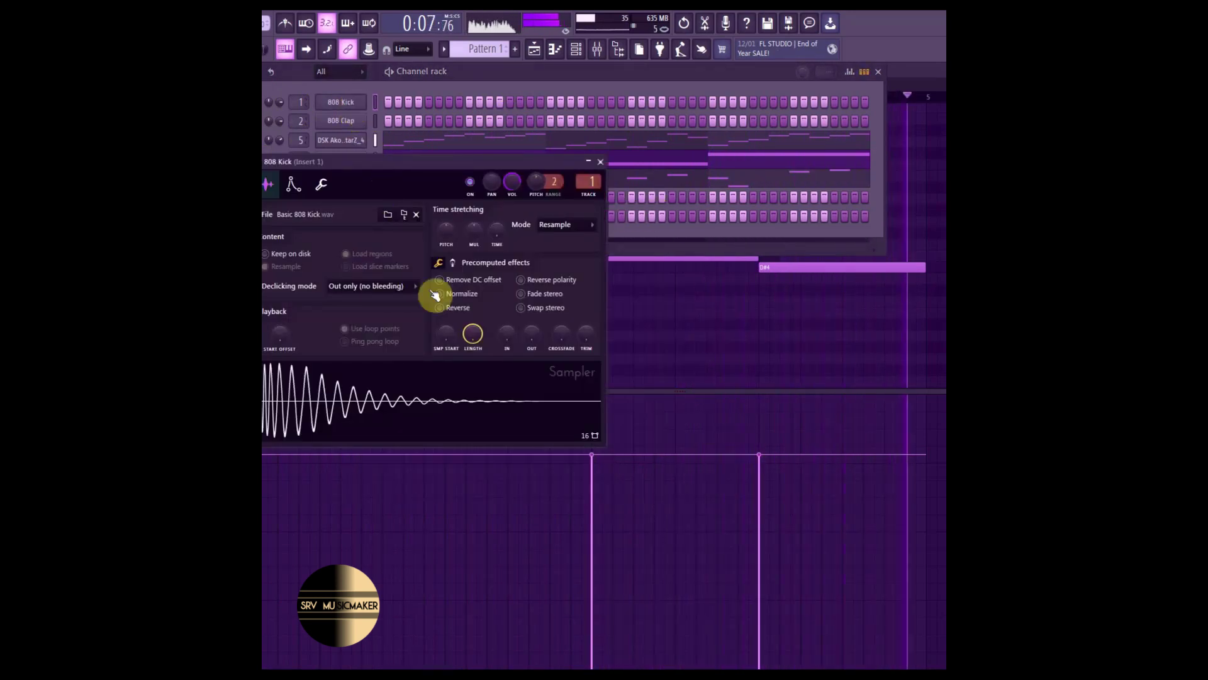
pyautogui.click(453, 264)
pyautogui.moveTo(446, 302); pyautogui.dragTo(446, 287)
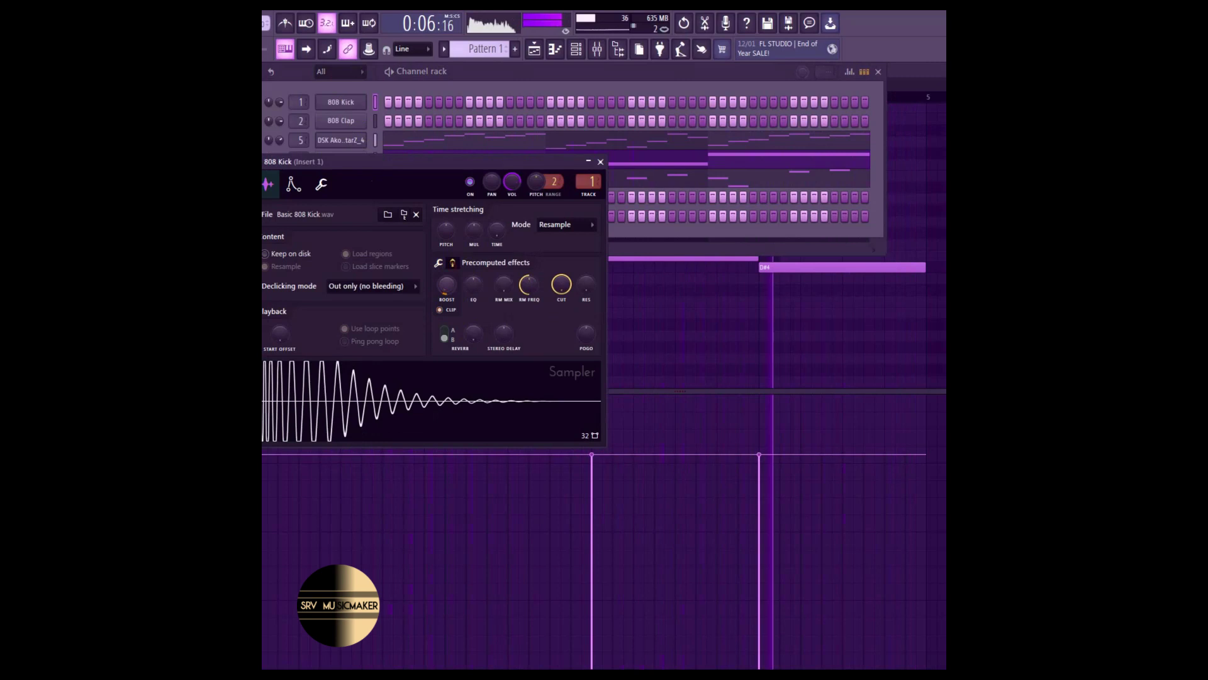
# Close the 808 Kick sampler window and quantize Pattern 2's 808 HiHat notes with the Euro dance template.
pyautogui.click(601, 161)
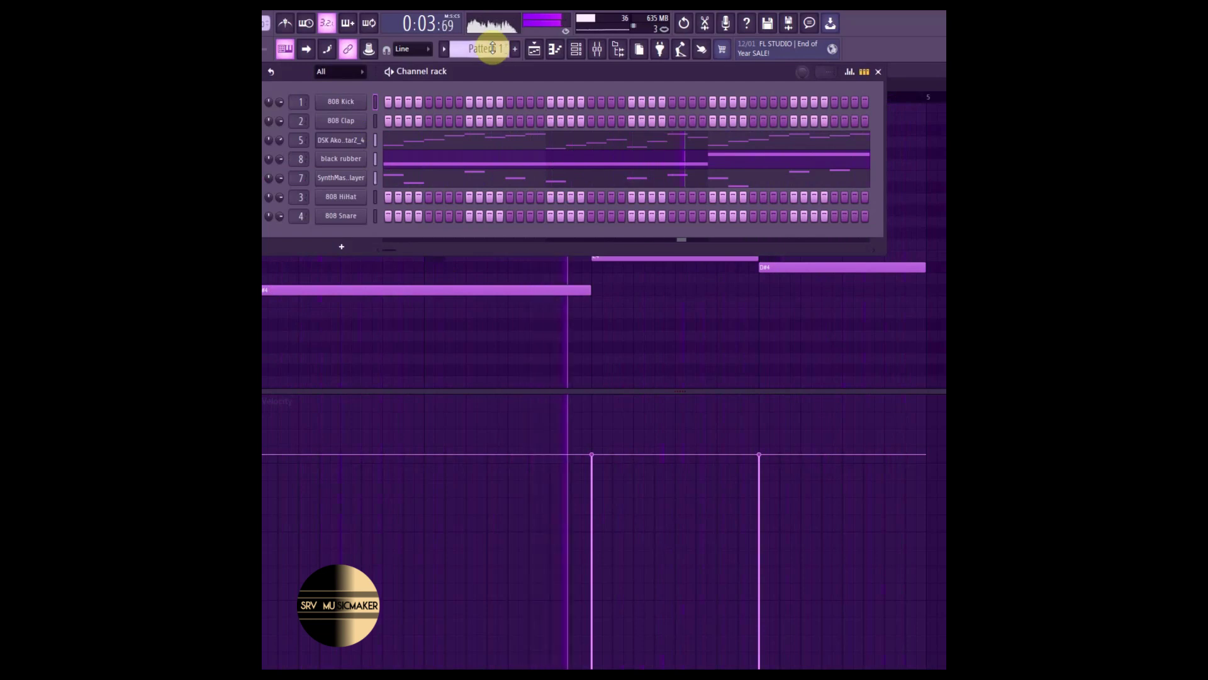
pyautogui.scroll(-1, 491, 49)
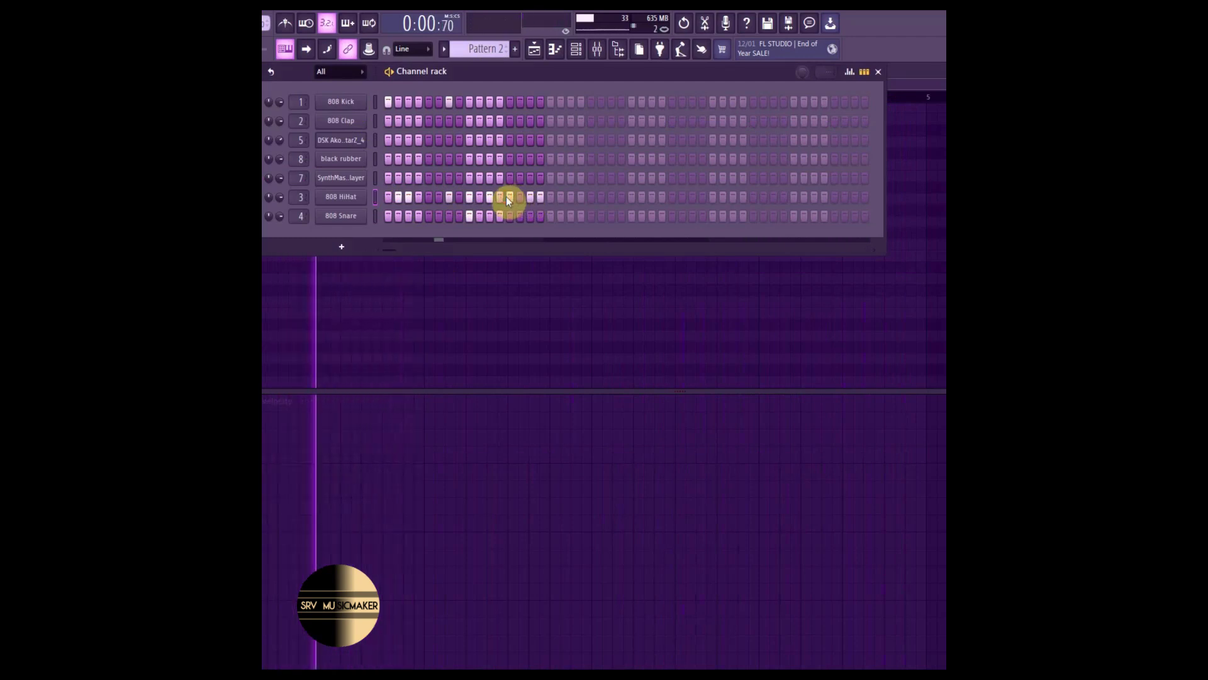
pyautogui.rightClick(364, 194)
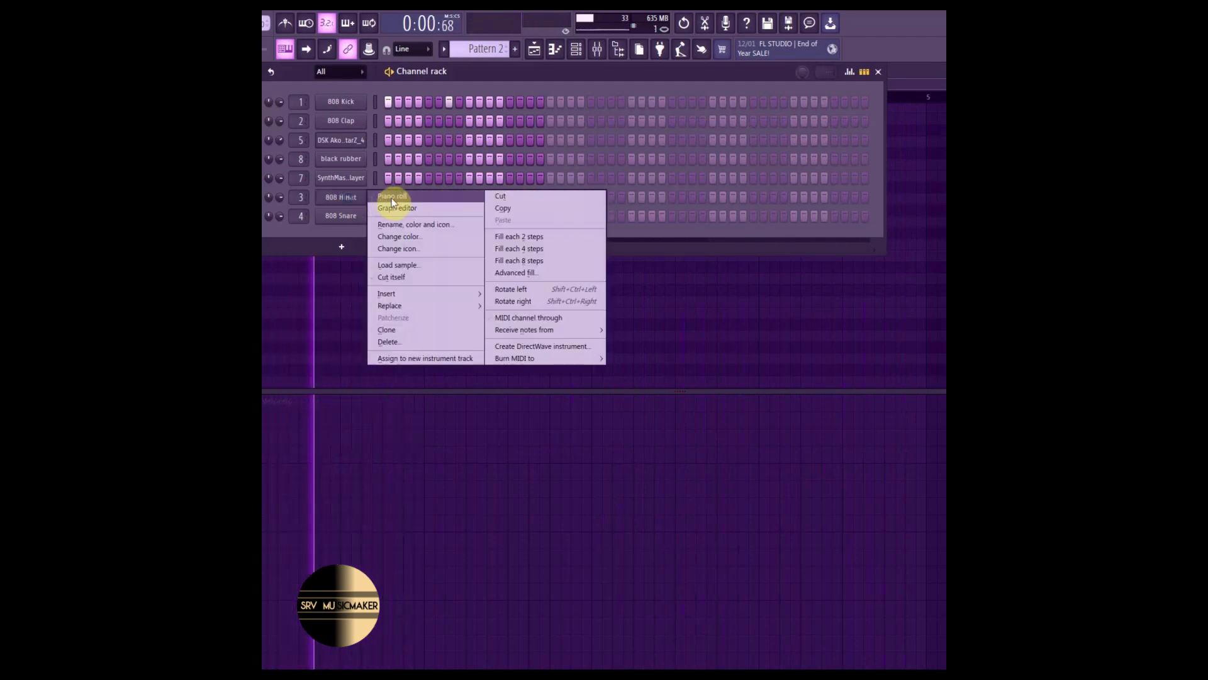
pyautogui.click(391, 198)
pyautogui.hotkey('alt', 'r')
pyautogui.hotkey('alt', 'q')
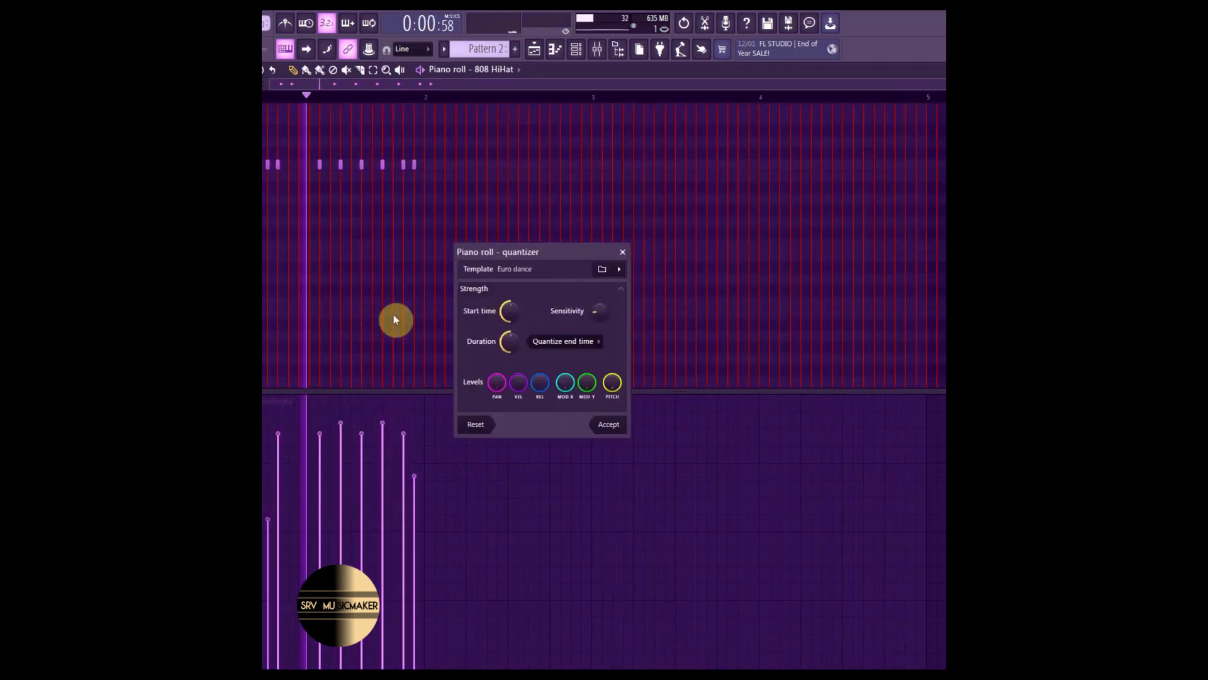
pyautogui.click(612, 425)
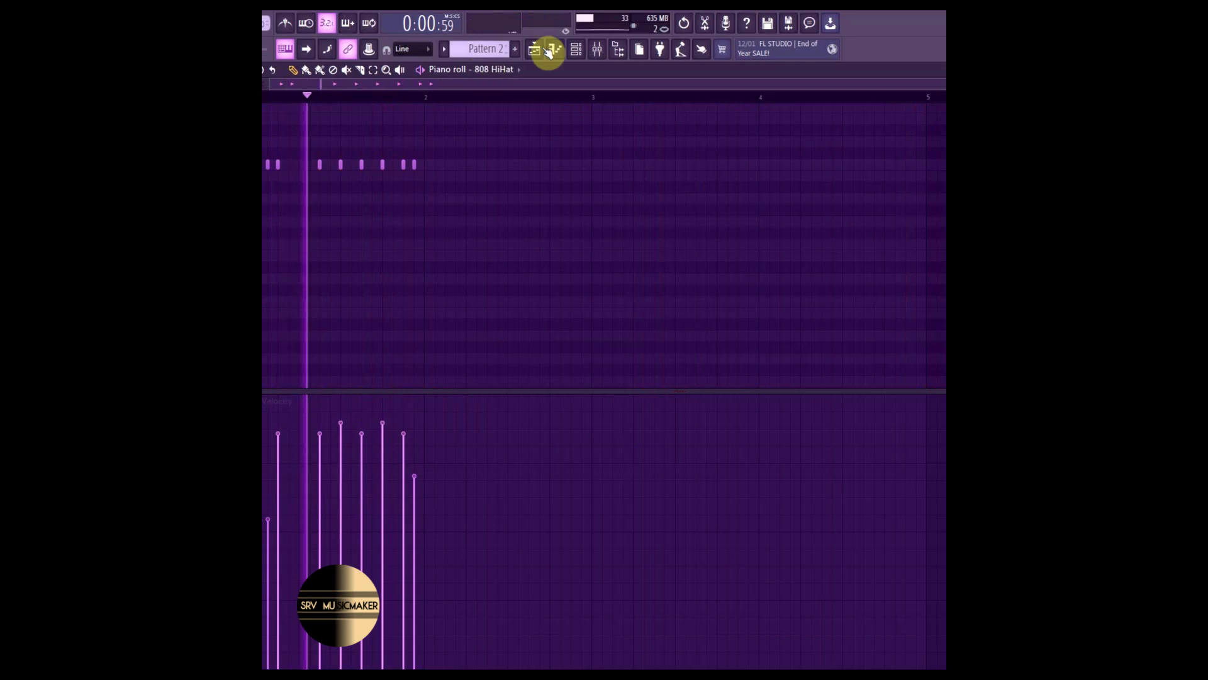
# Quantize the DSK AkoustiK GuitarZ notes in Pattern 1 with the Euro dance template, adjusting the sensitivity.
pyautogui.click(582, 48)
pyautogui.scroll(1, 480, 51)
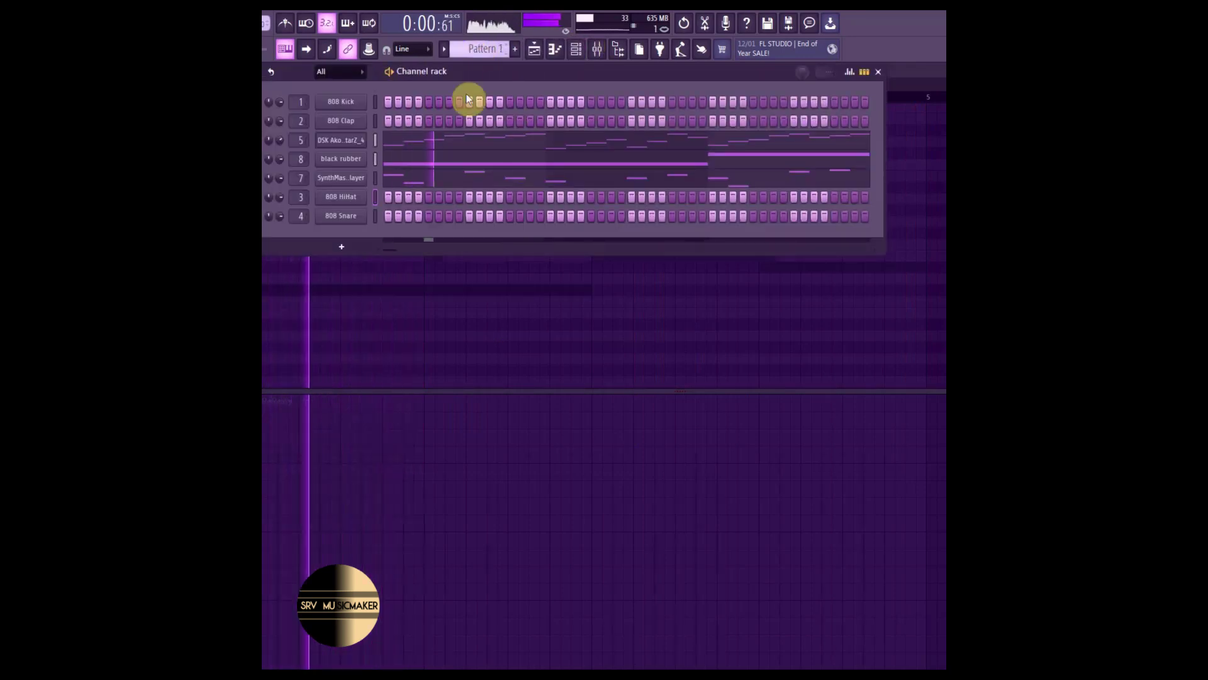
pyautogui.click(418, 140)
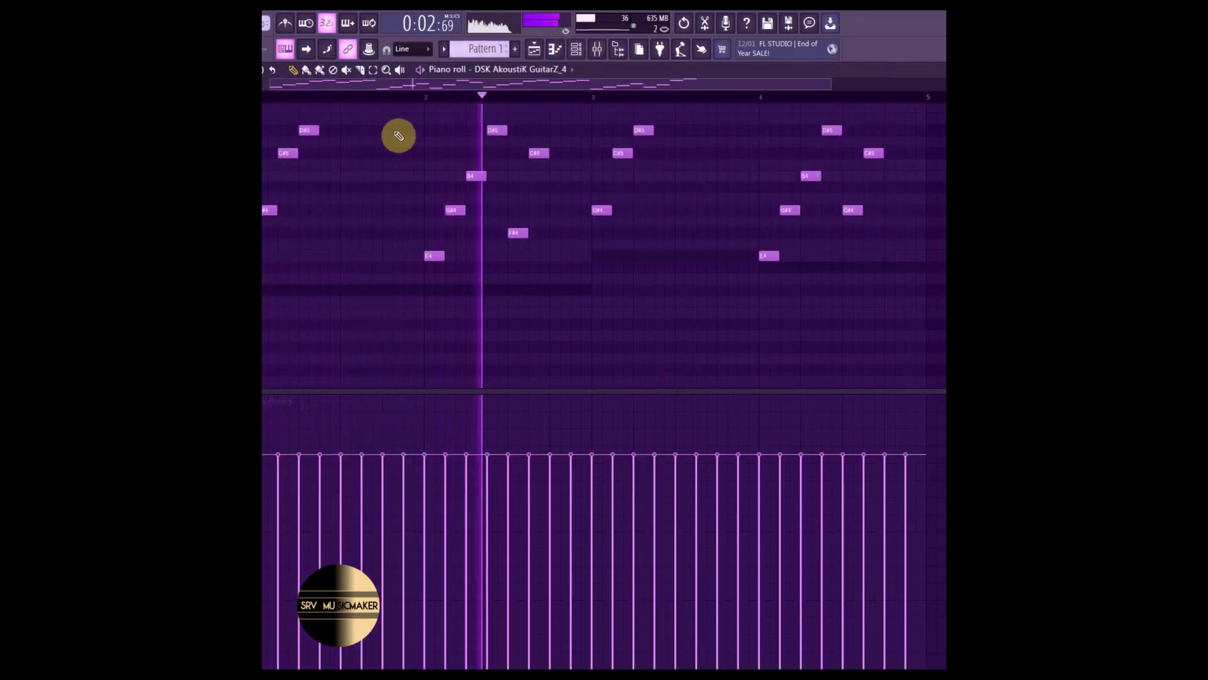
pyautogui.click(578, 50)
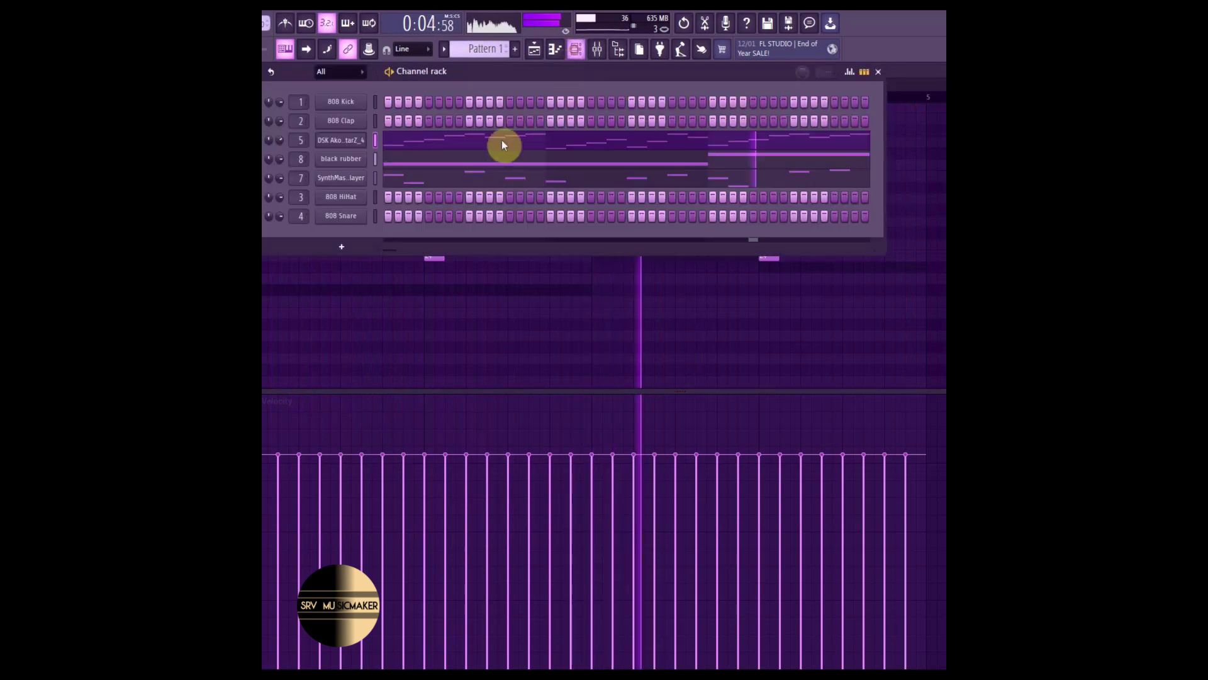
pyautogui.click(418, 143)
pyautogui.click(418, 143)
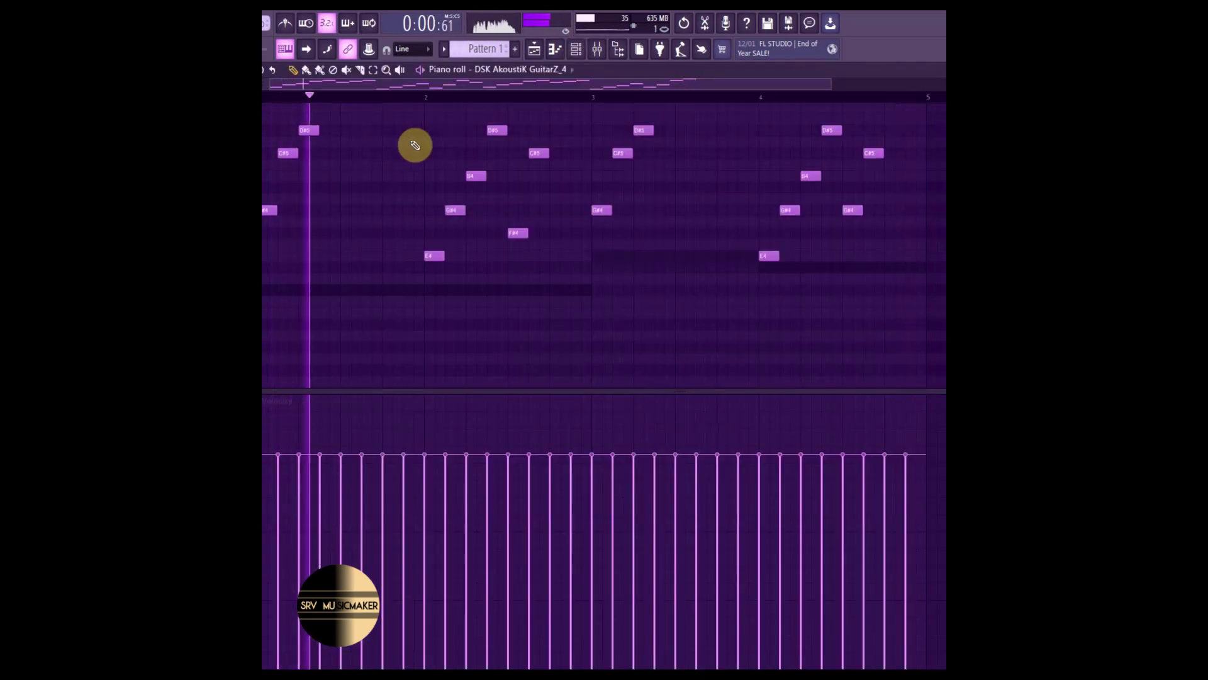
pyautogui.hotkey('alt', 'q')
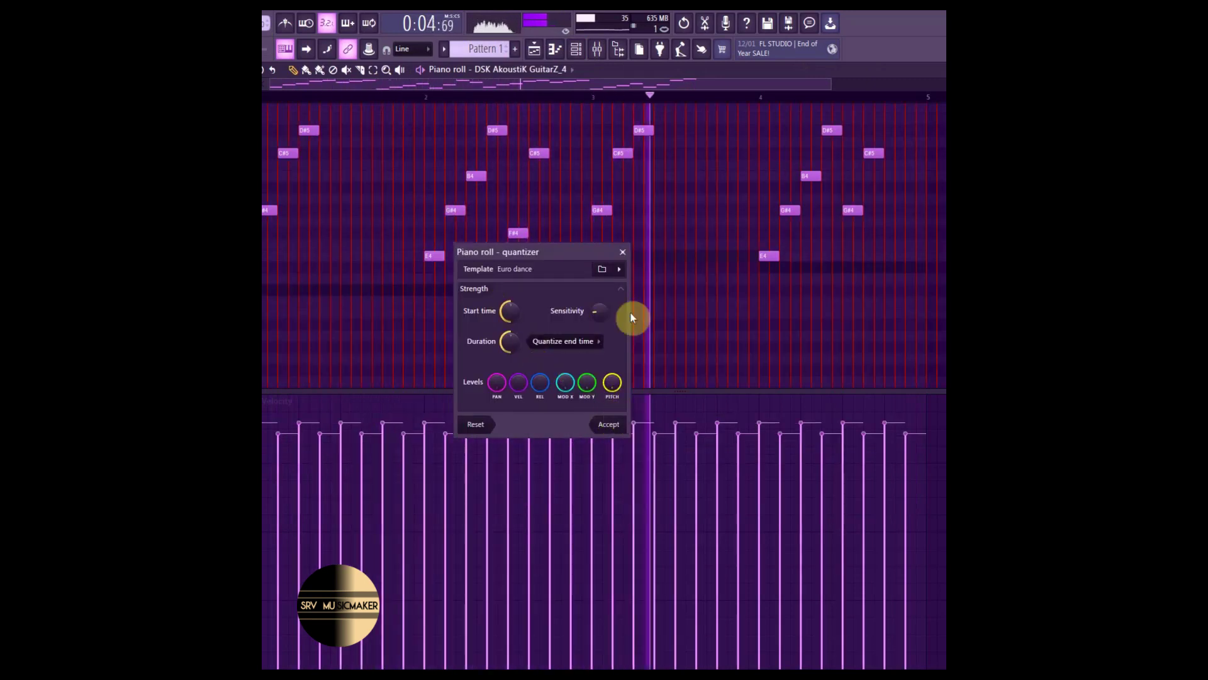
pyautogui.click(602, 310)
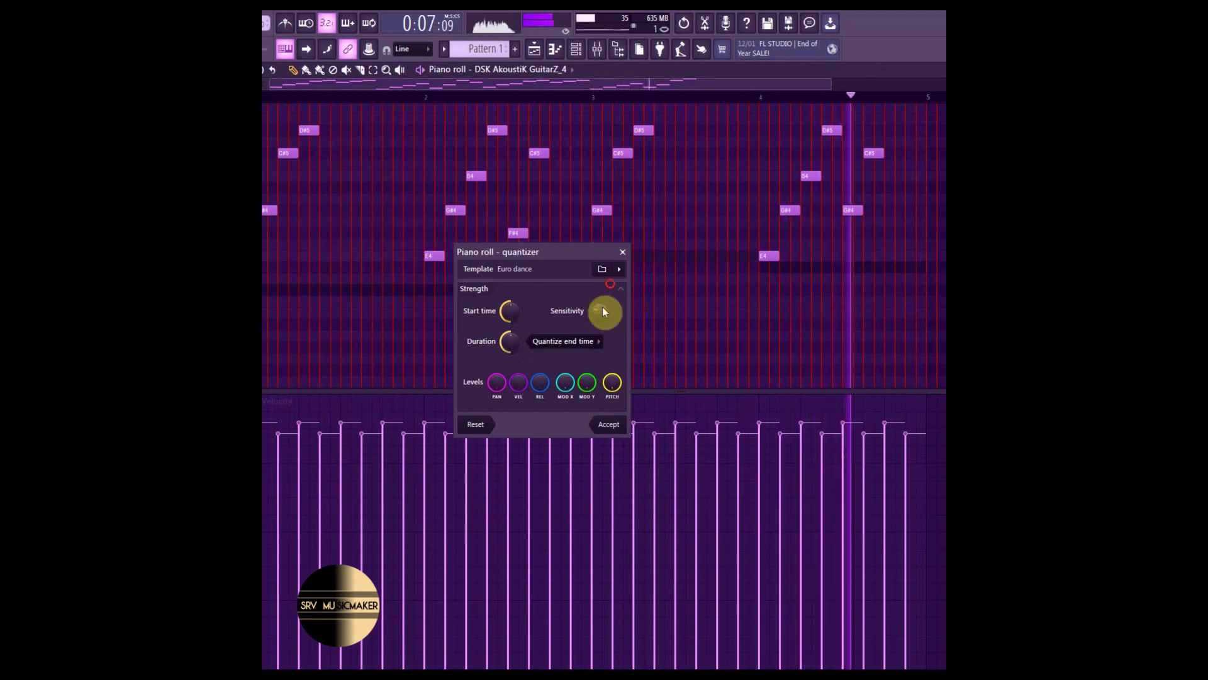
pyautogui.click(610, 425)
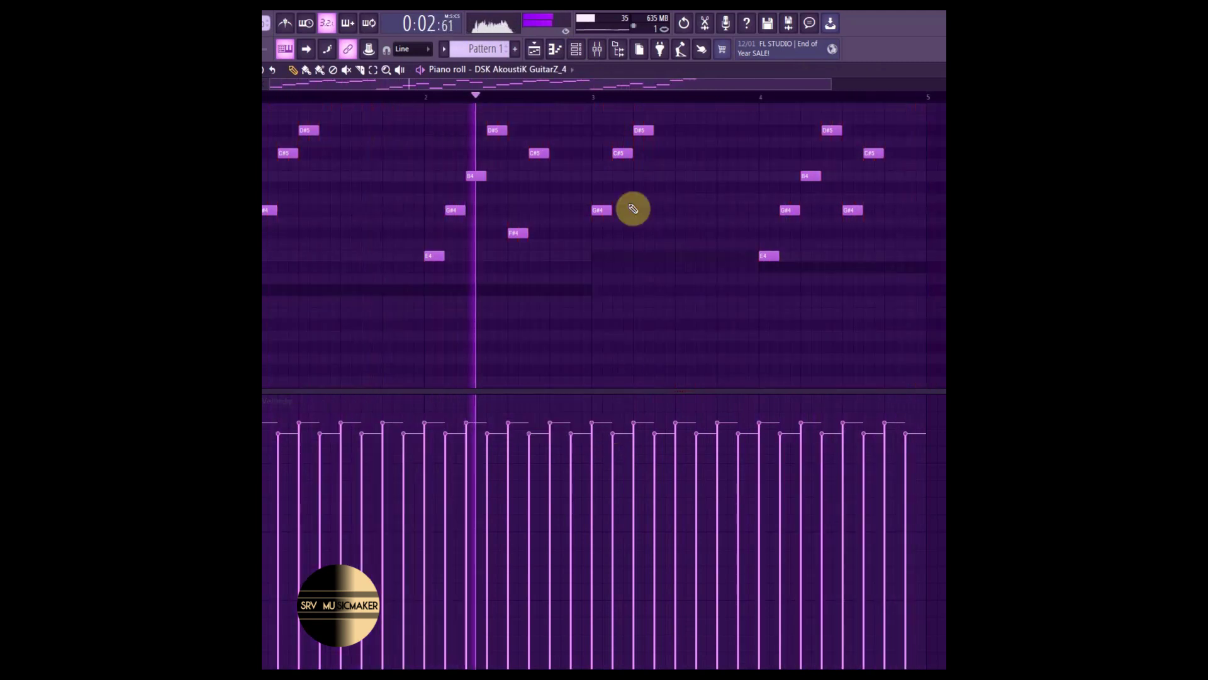
pyautogui.click(575, 51)
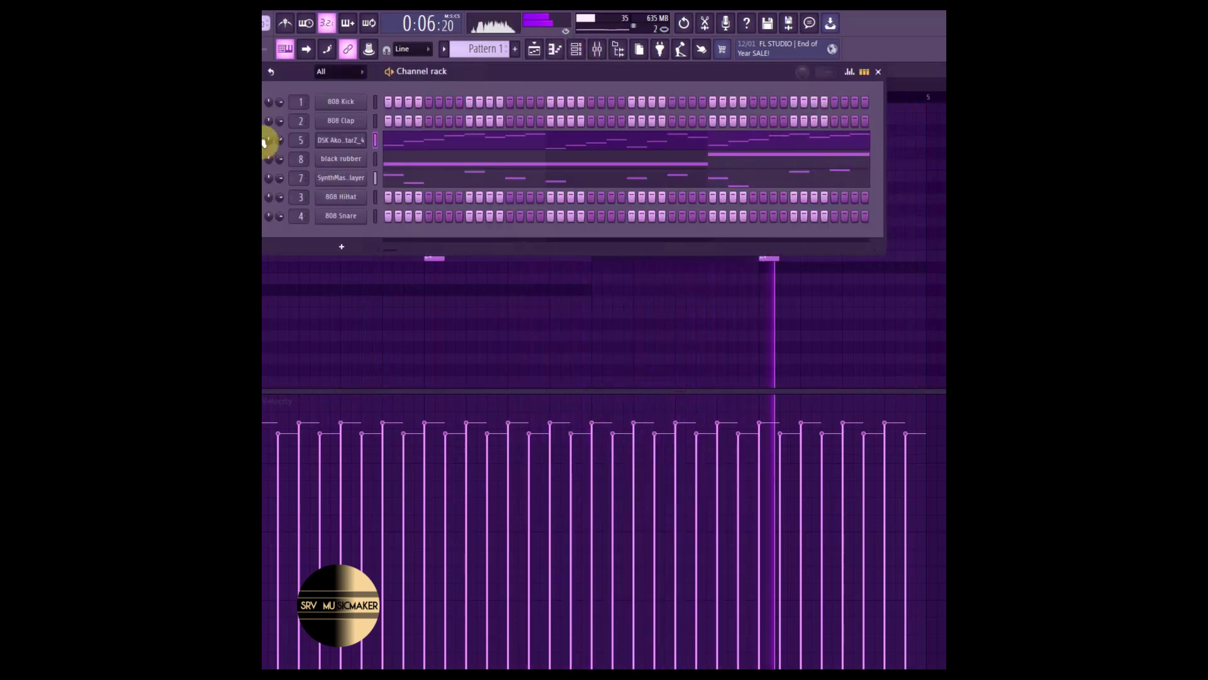
# Quantize the SynthMaster 2 Player notes in Pattern 1 with the Euro dance template.
pyautogui.click(329, 179)
pyautogui.click(682, 90)
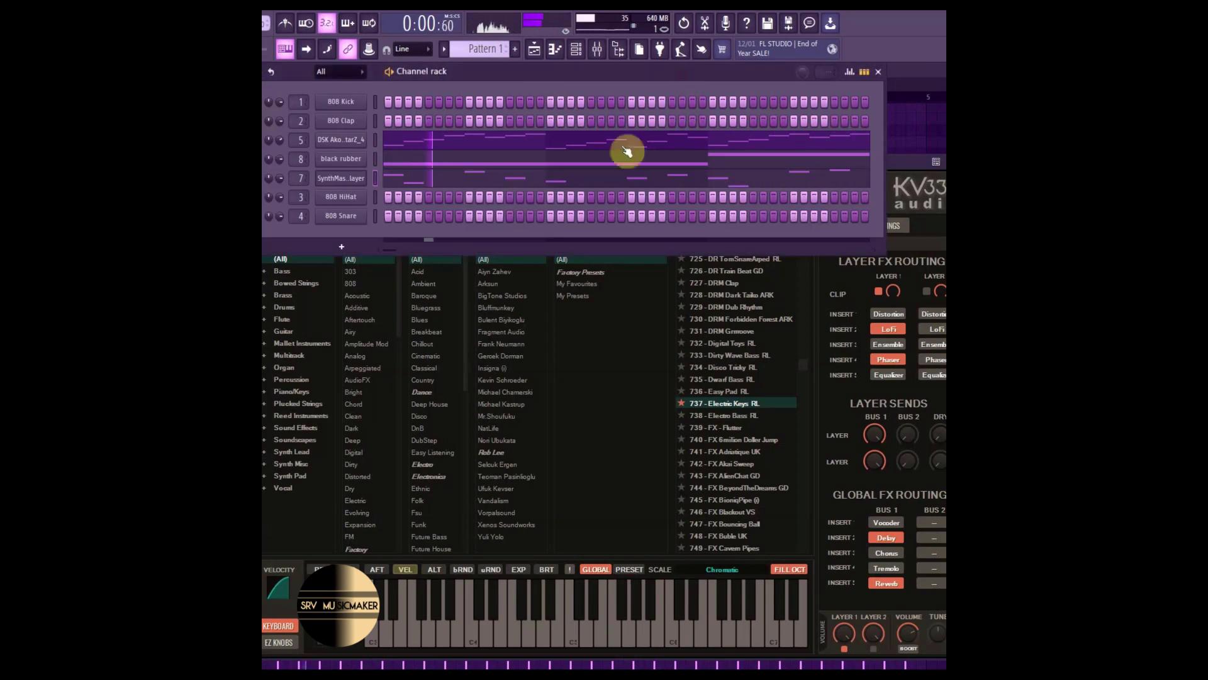
pyautogui.rightClick(365, 177)
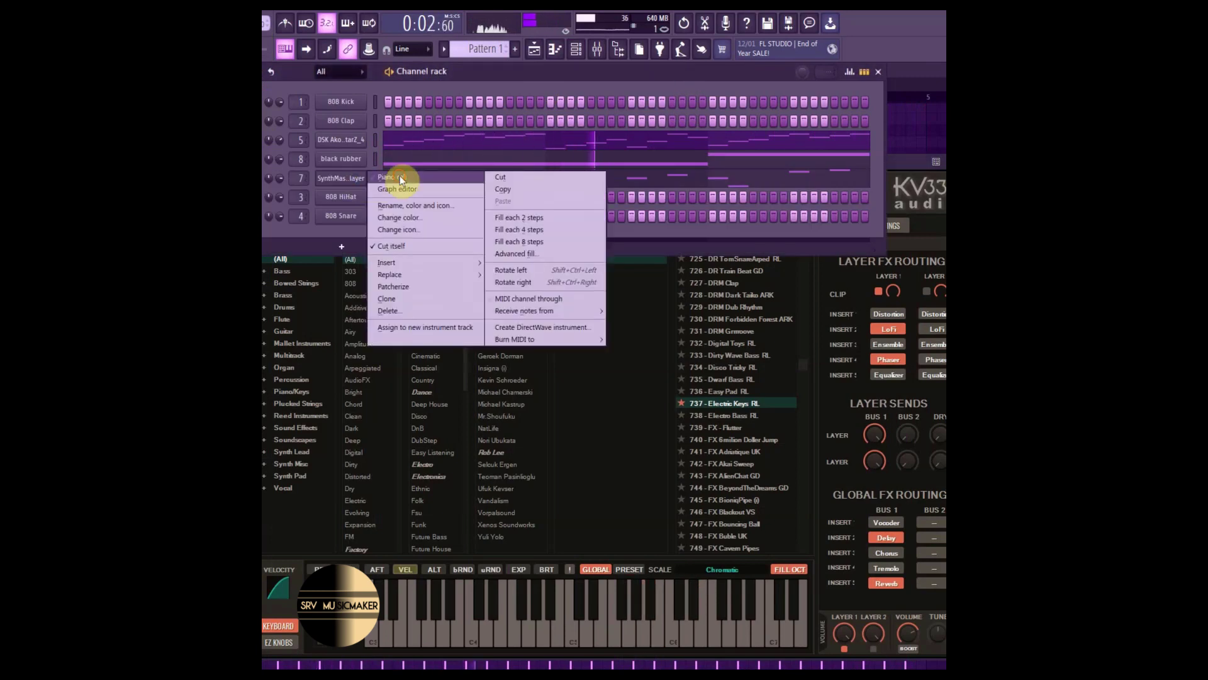
pyautogui.click(401, 178)
pyautogui.hotkey('alt', 'q')
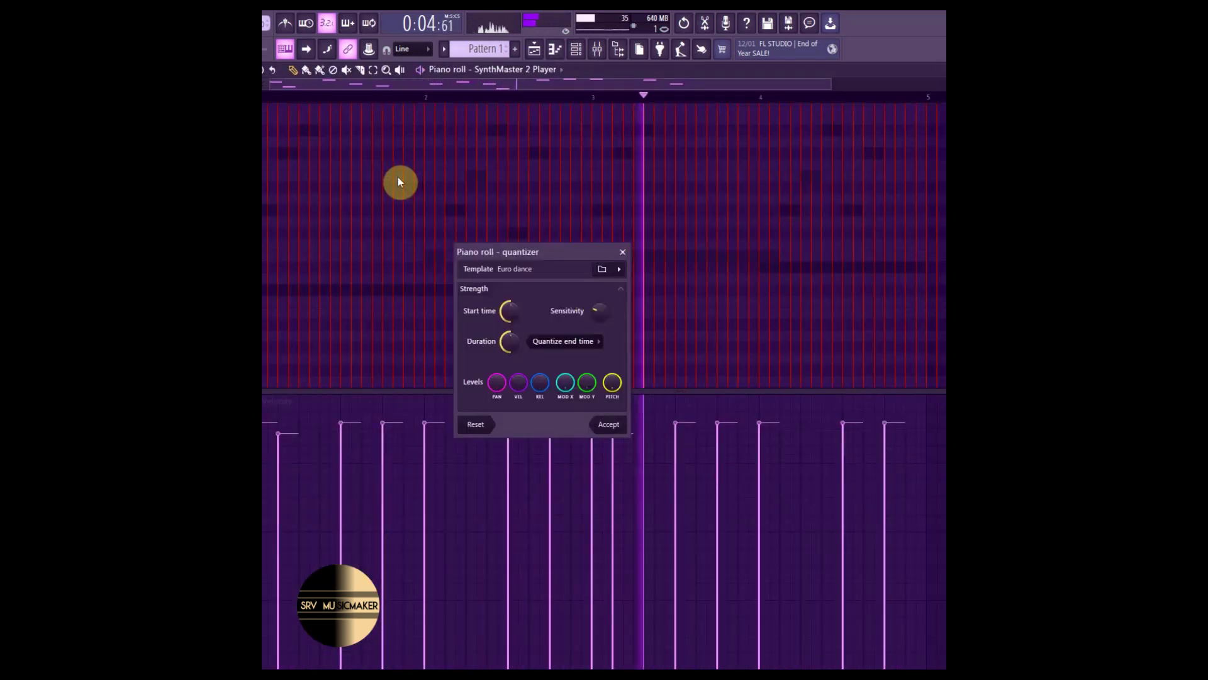
pyautogui.click(617, 426)
# Unmute the black rubber bass and the other muted channels in the channel rack to play the full pattern.
pyautogui.click(577, 52)
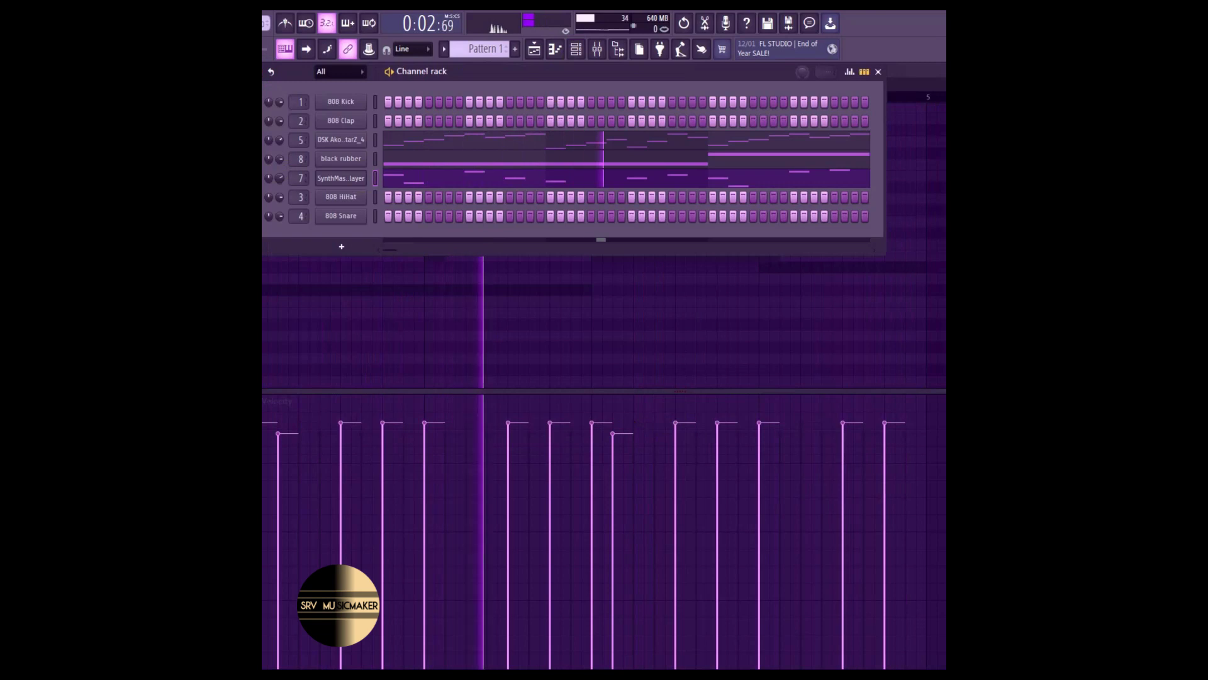
pyautogui.moveTo(277, 176); pyautogui.dragTo(267, 162)
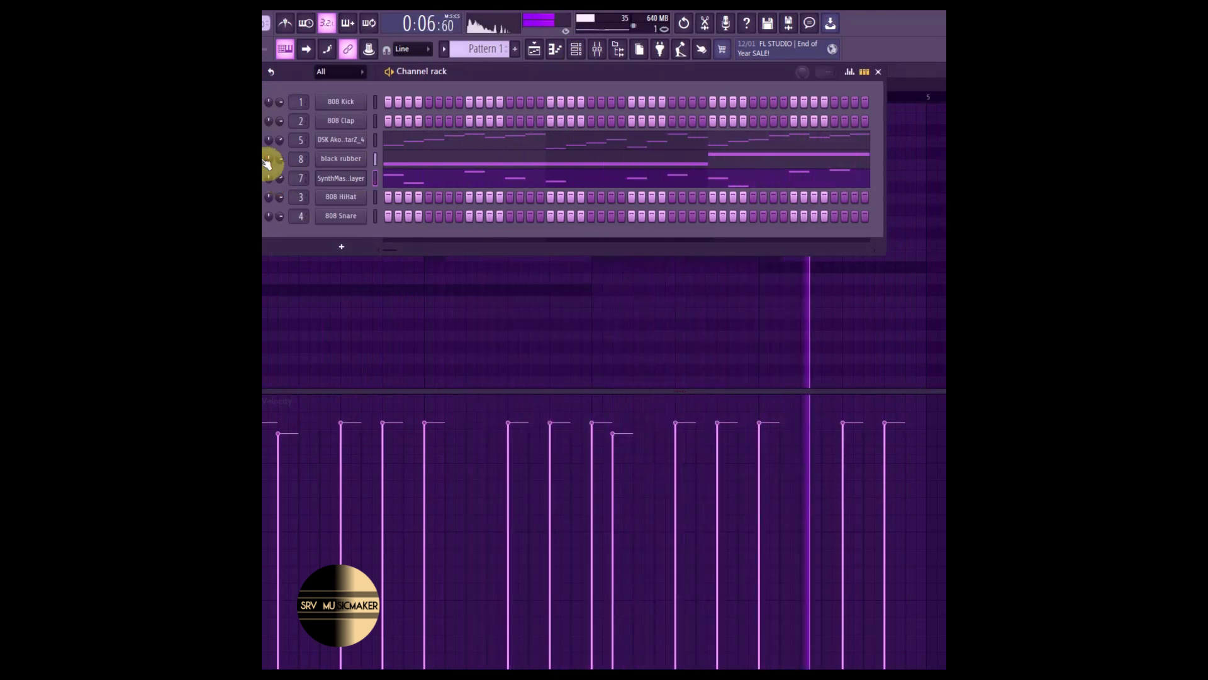
pyautogui.moveTo(267, 162); pyautogui.dragTo(267, 146)
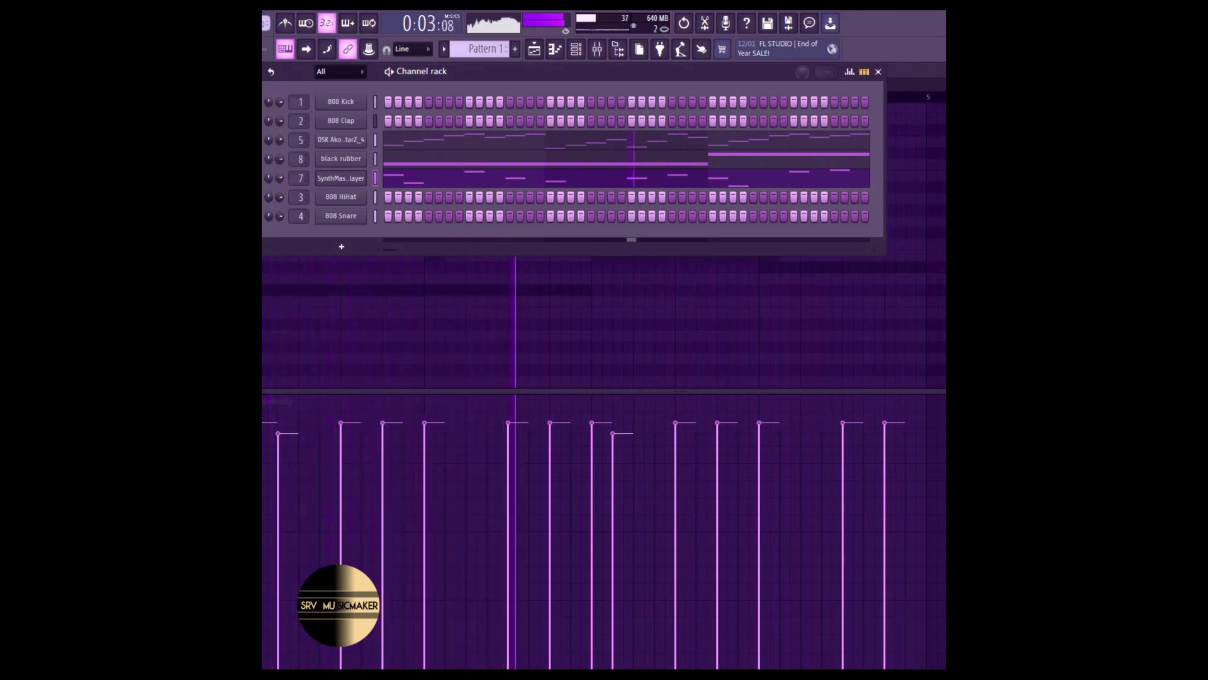
# Insert the Nevo clipper on the Master track and load its Warm mastering preset.
pyautogui.press('F9')
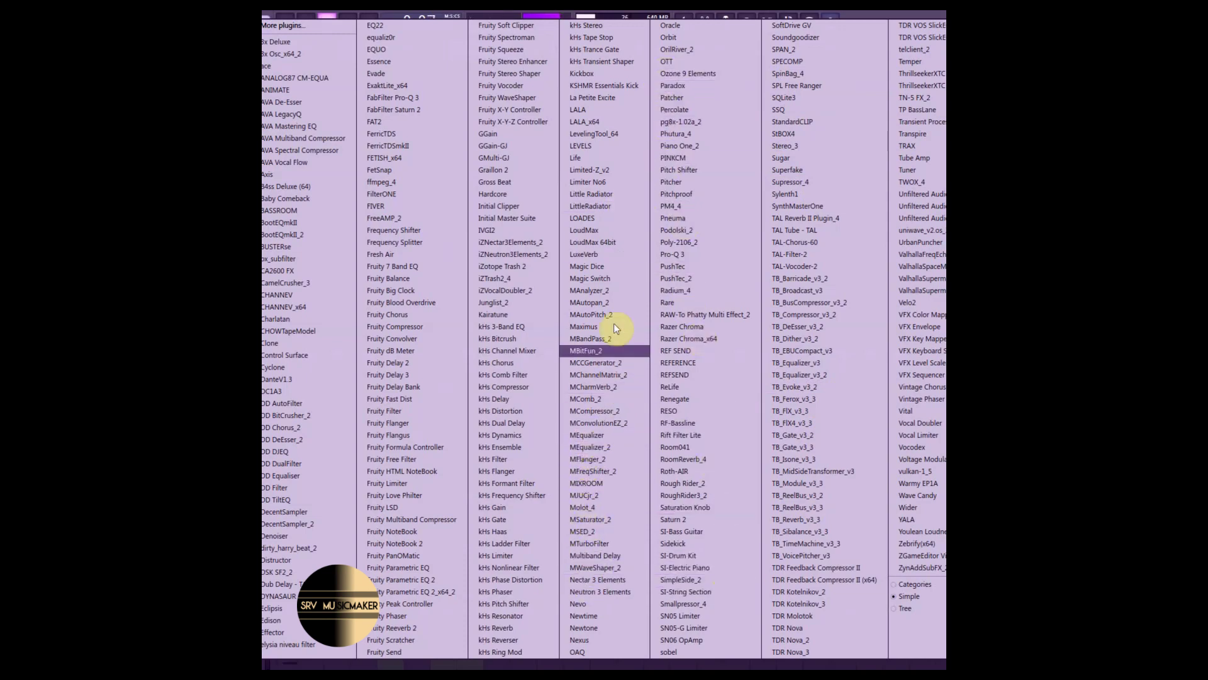
pyautogui.click(583, 604)
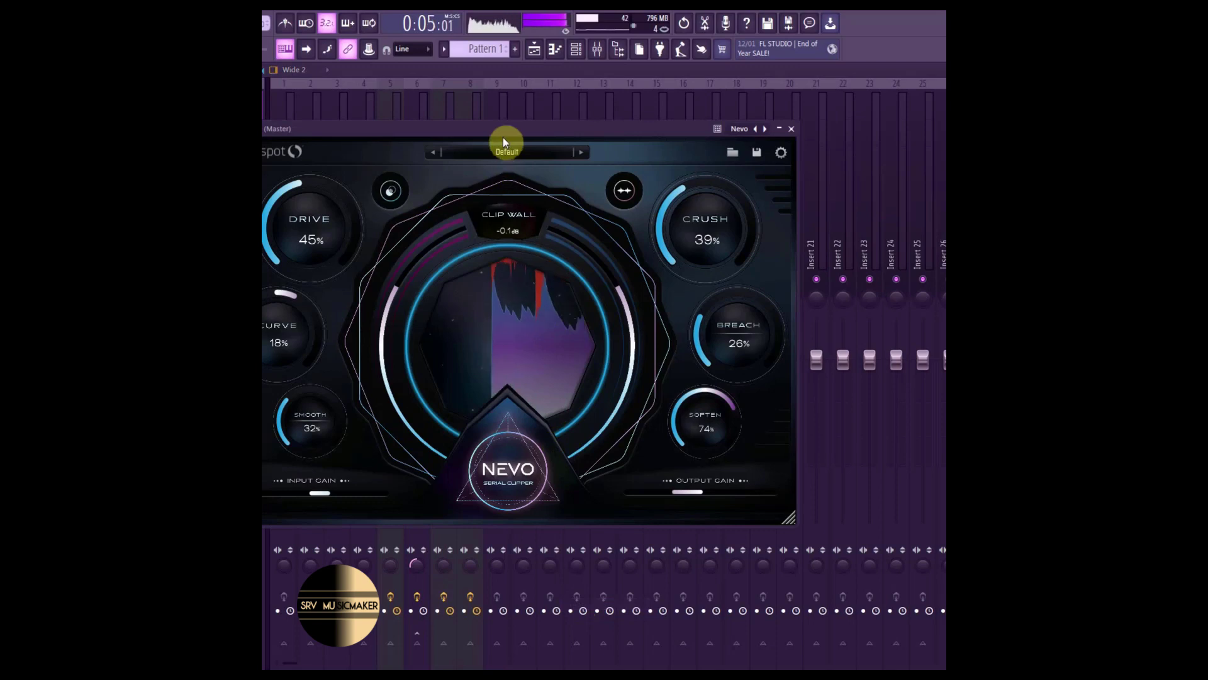
pyautogui.click(542, 154)
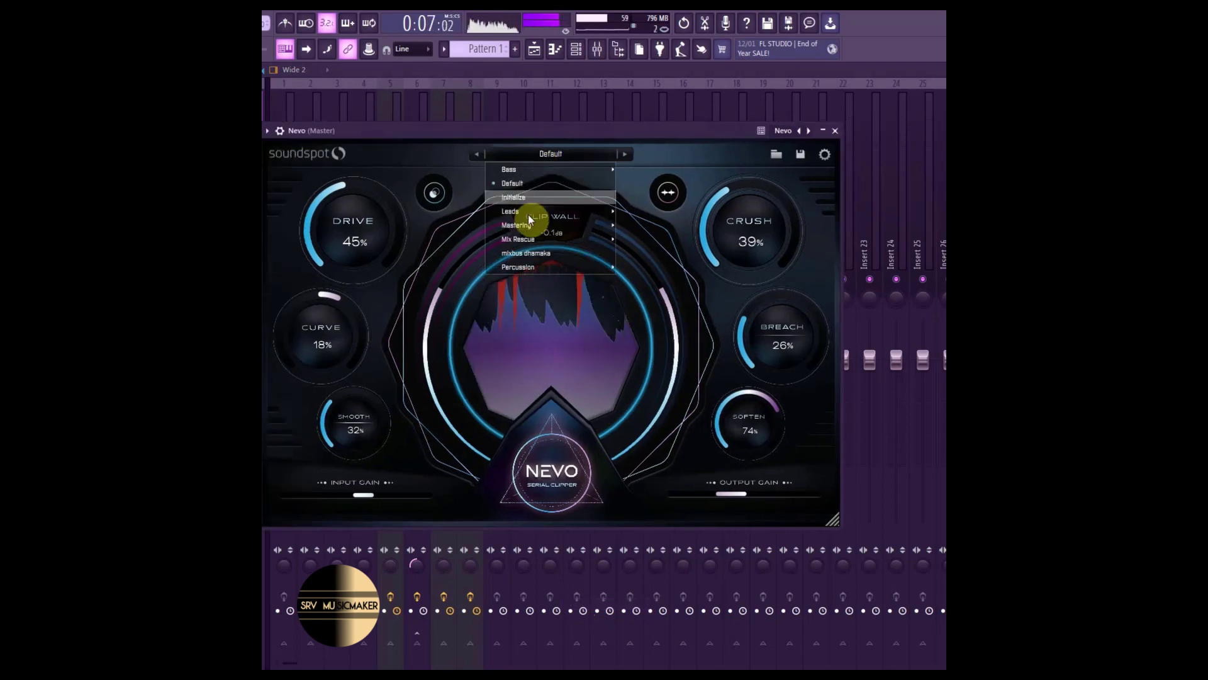
pyautogui.moveTo(523, 225)
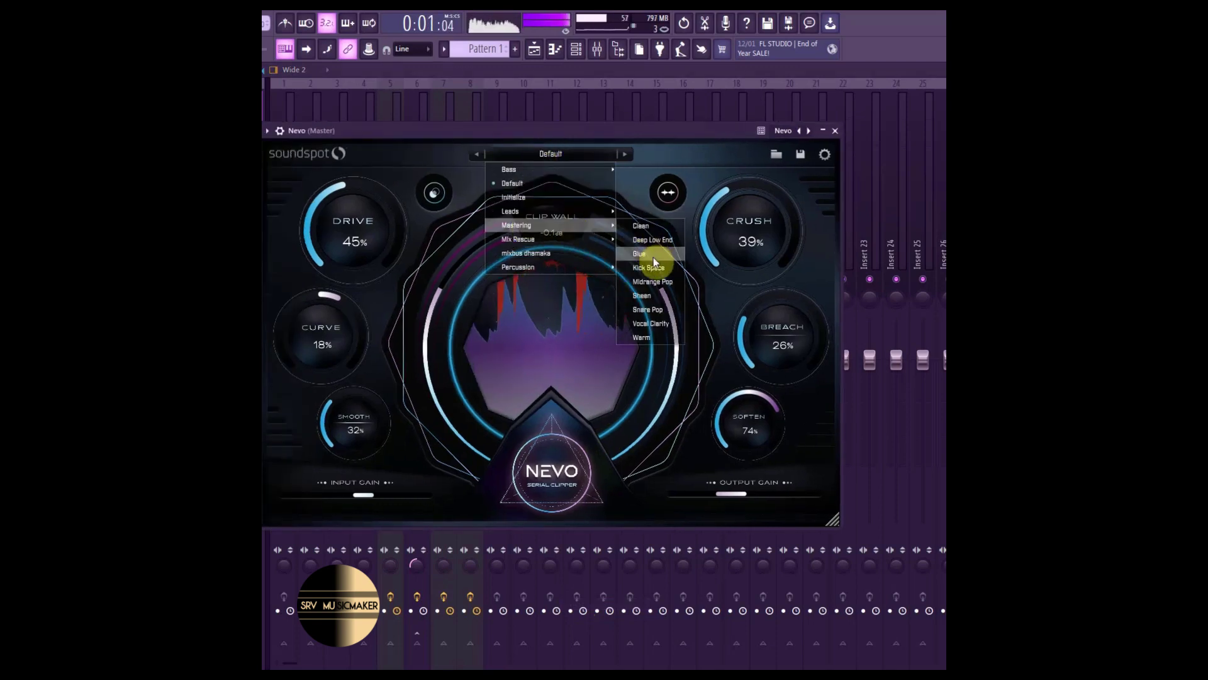
pyautogui.click(655, 336)
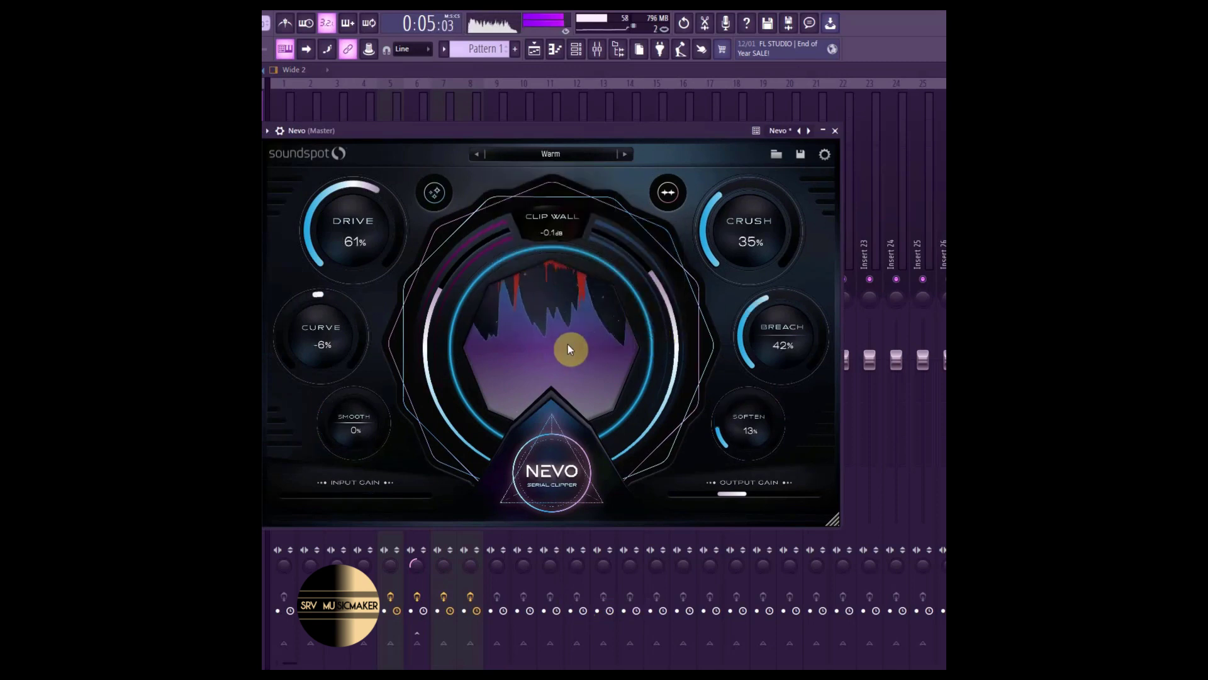
# Set Nevo's Crush to 36% and close the mixer.
pyautogui.moveTo(715, 251)
pyautogui.mouseDown()
pyautogui.moveTo(761, 177)
pyautogui.moveTo(730, 235)
pyautogui.mouseUp()
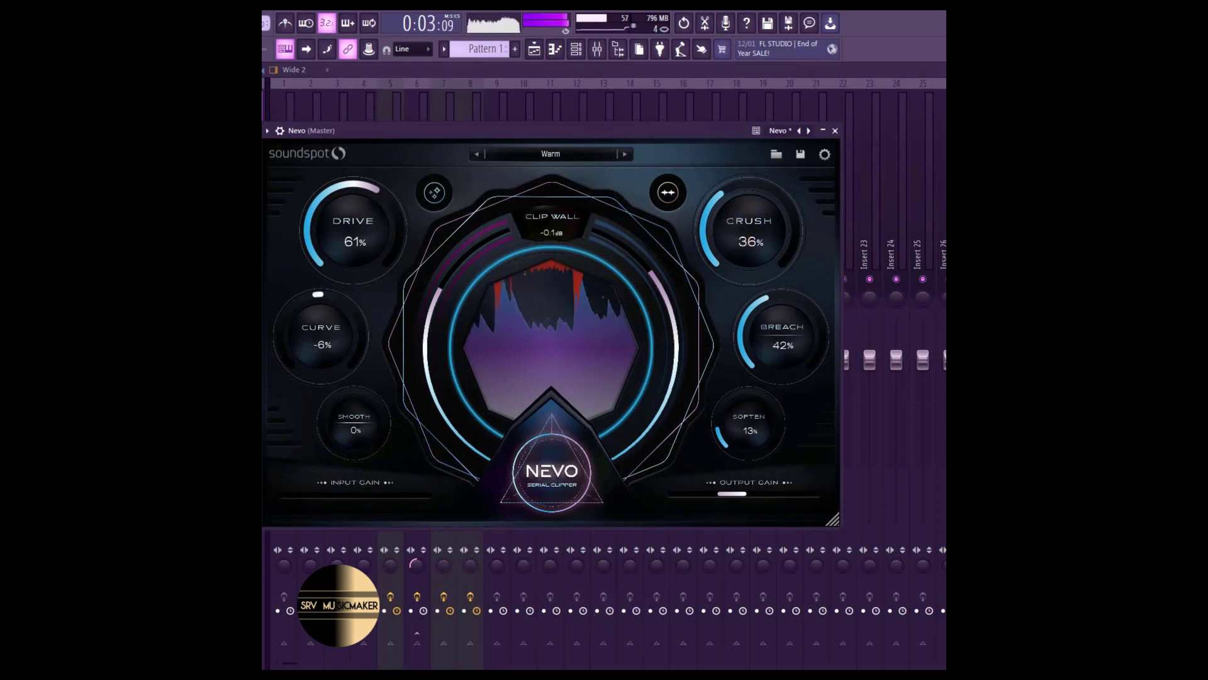
pyautogui.press('Escape')
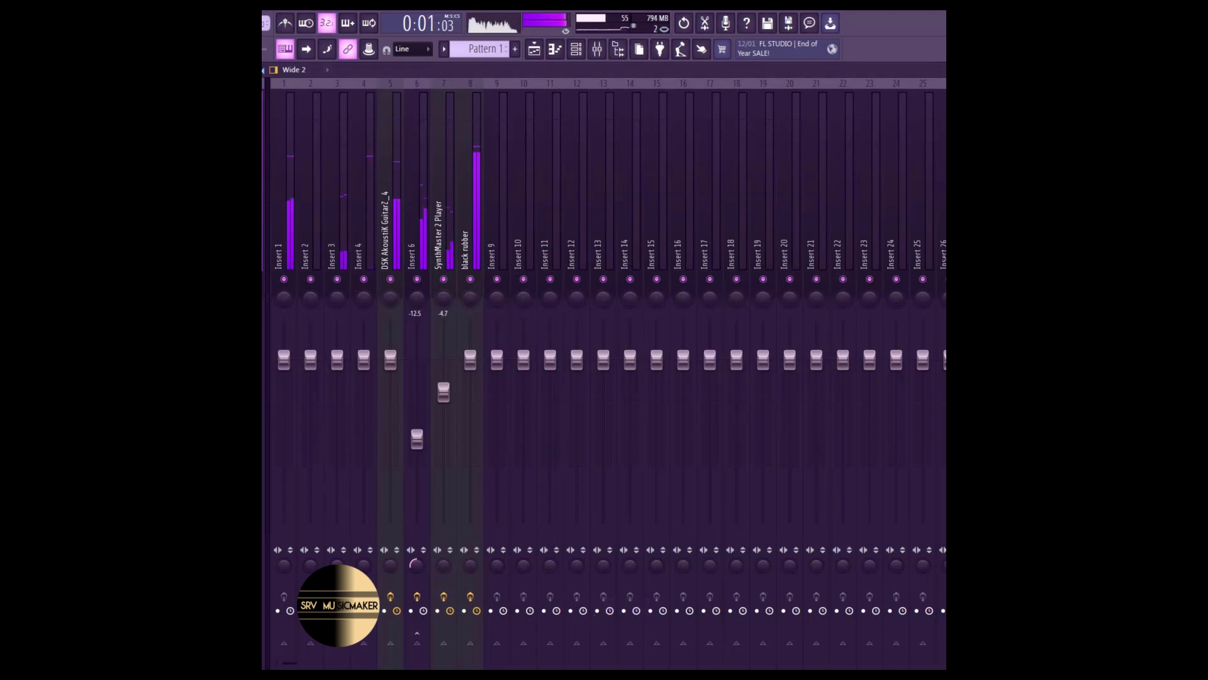
pyautogui.press('F9')
# Insert an Xpand!2_x64 instrument channel at the SynthMaster channel's place in the channel rack.
pyautogui.click(576, 49)
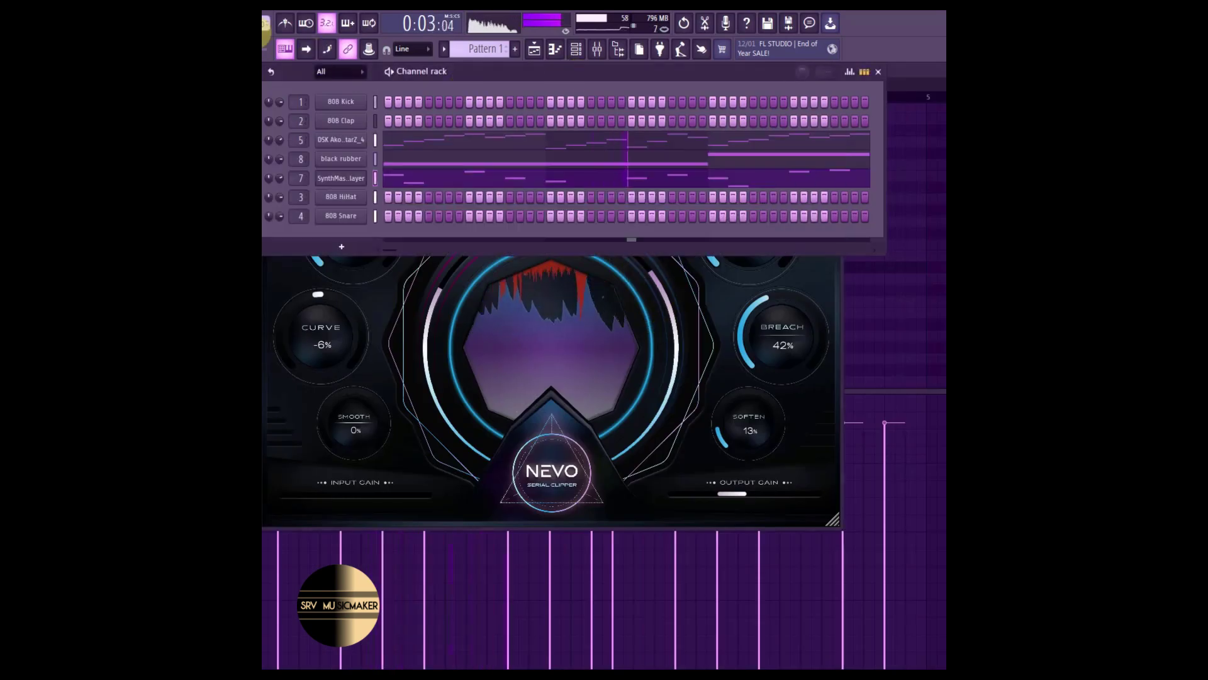
pyautogui.rightClick(356, 178)
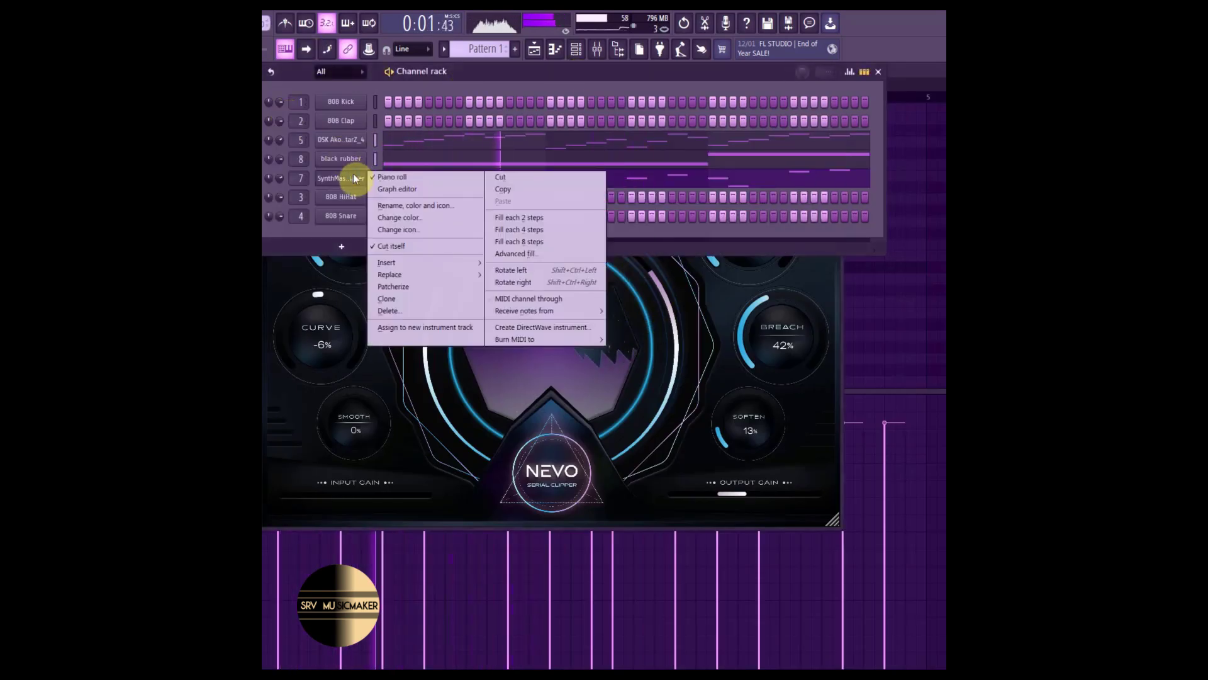
pyautogui.moveTo(386, 267)
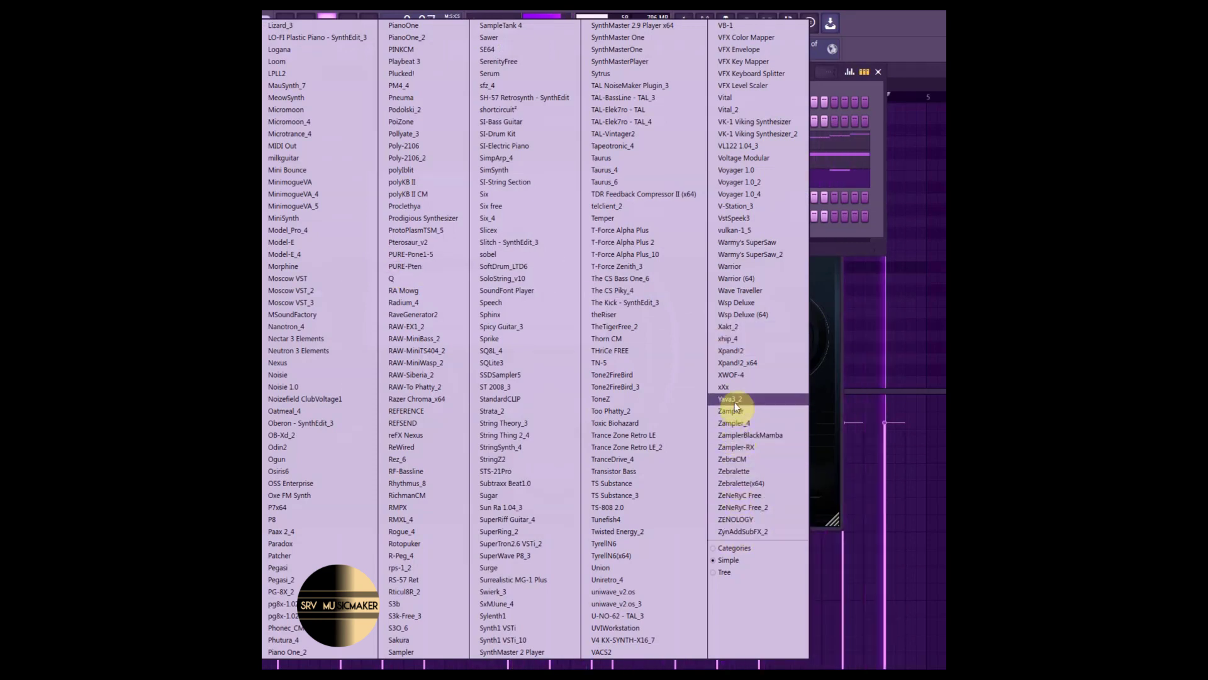
pyautogui.click(739, 363)
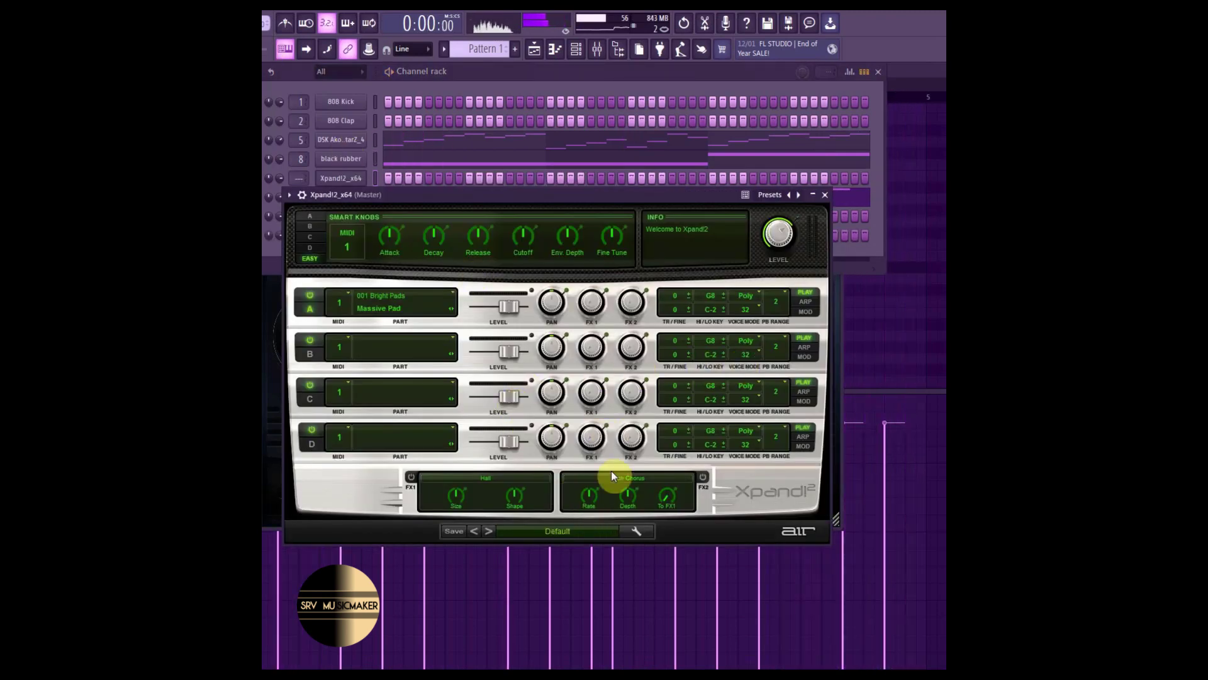
# Load Xpand!2's 20 Smooth High Pass vocal preset and step back through 19 Smooth Pad to 18 Presence Choir.
pyautogui.click(556, 529)
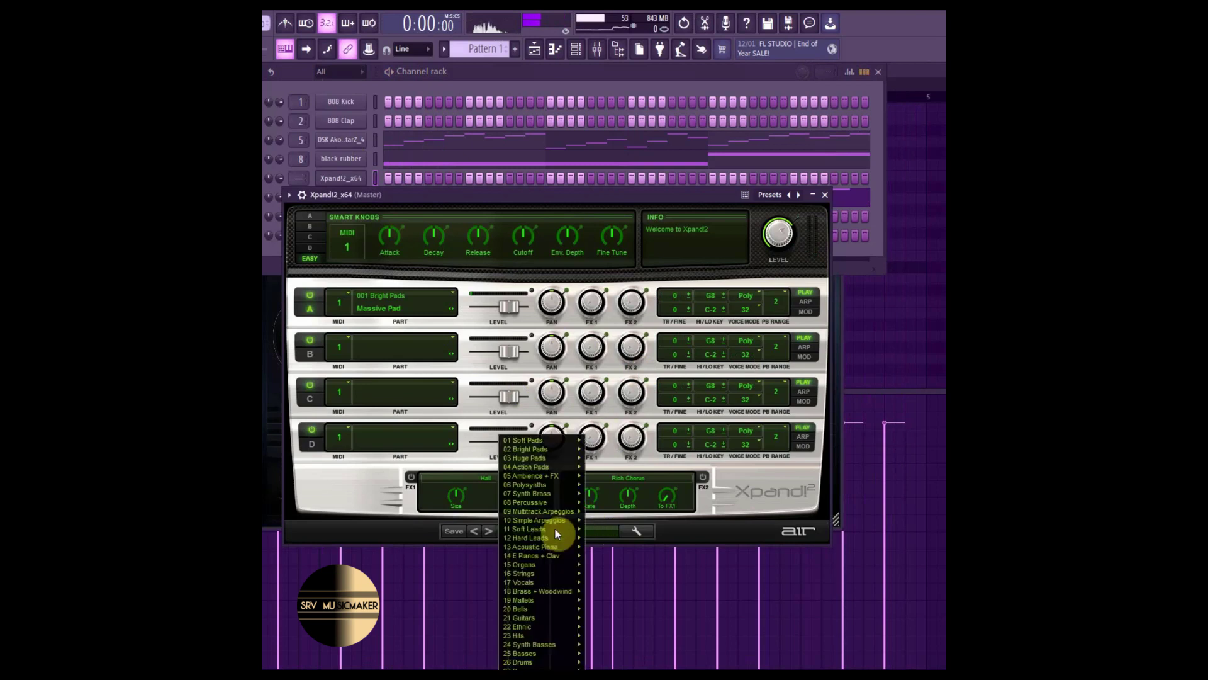
pyautogui.moveTo(545, 585)
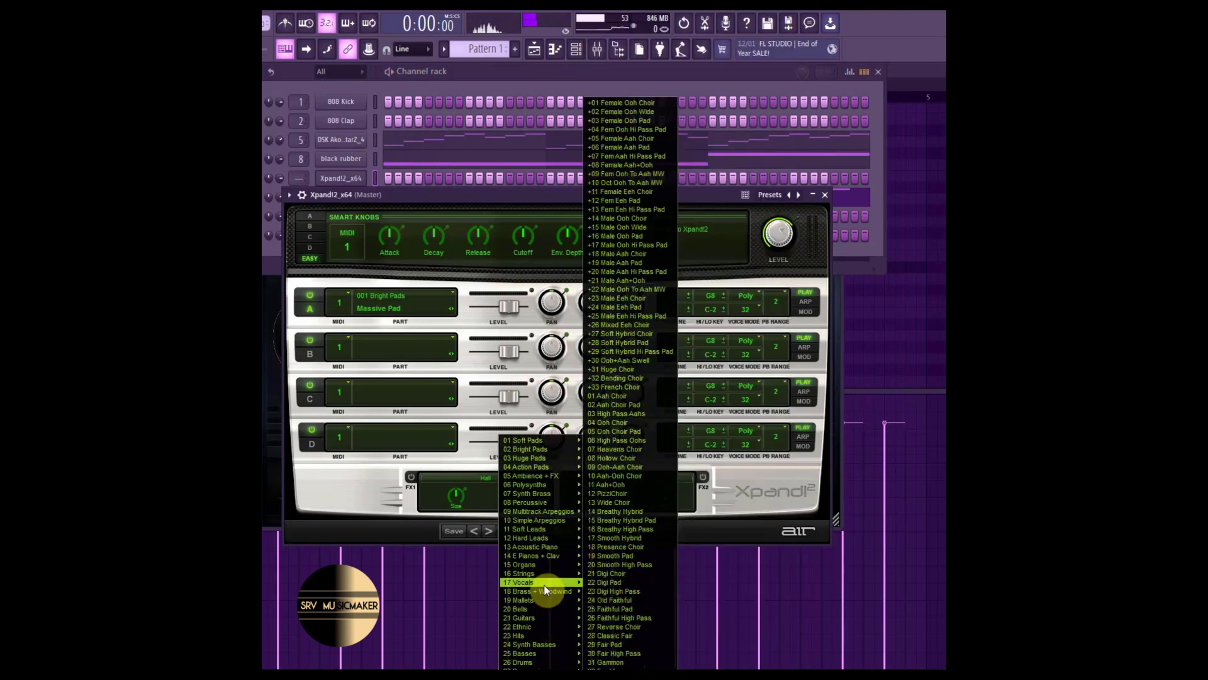
pyautogui.click(620, 564)
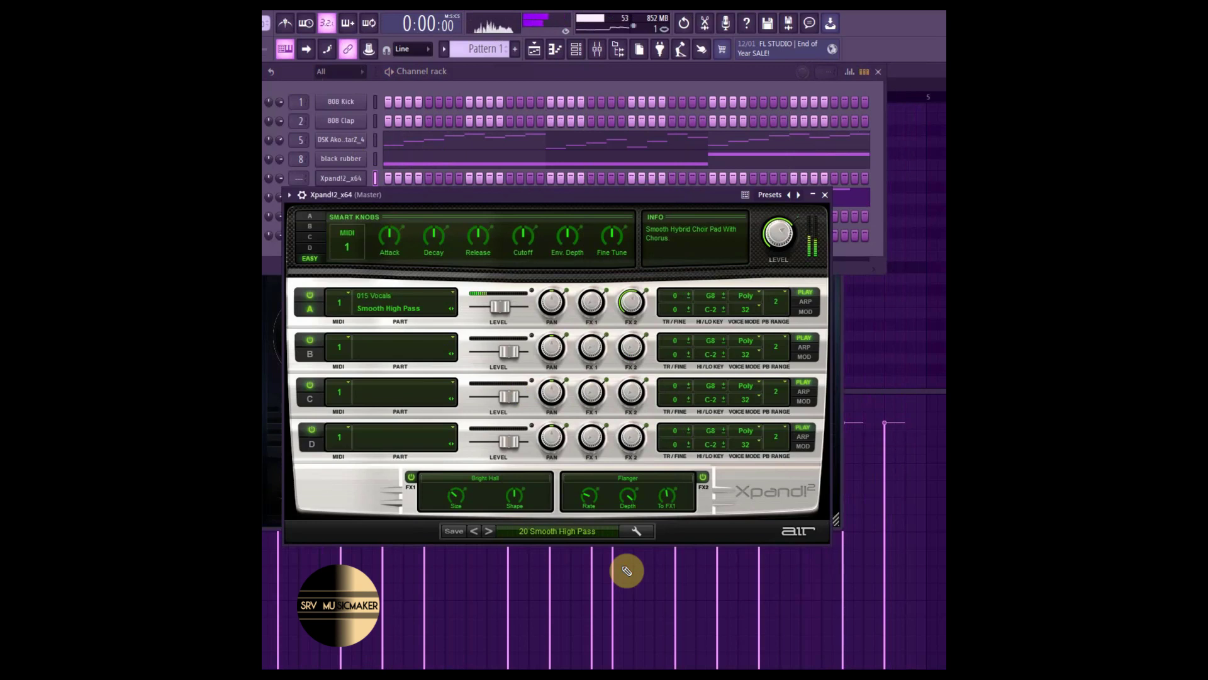
pyautogui.click(473, 531)
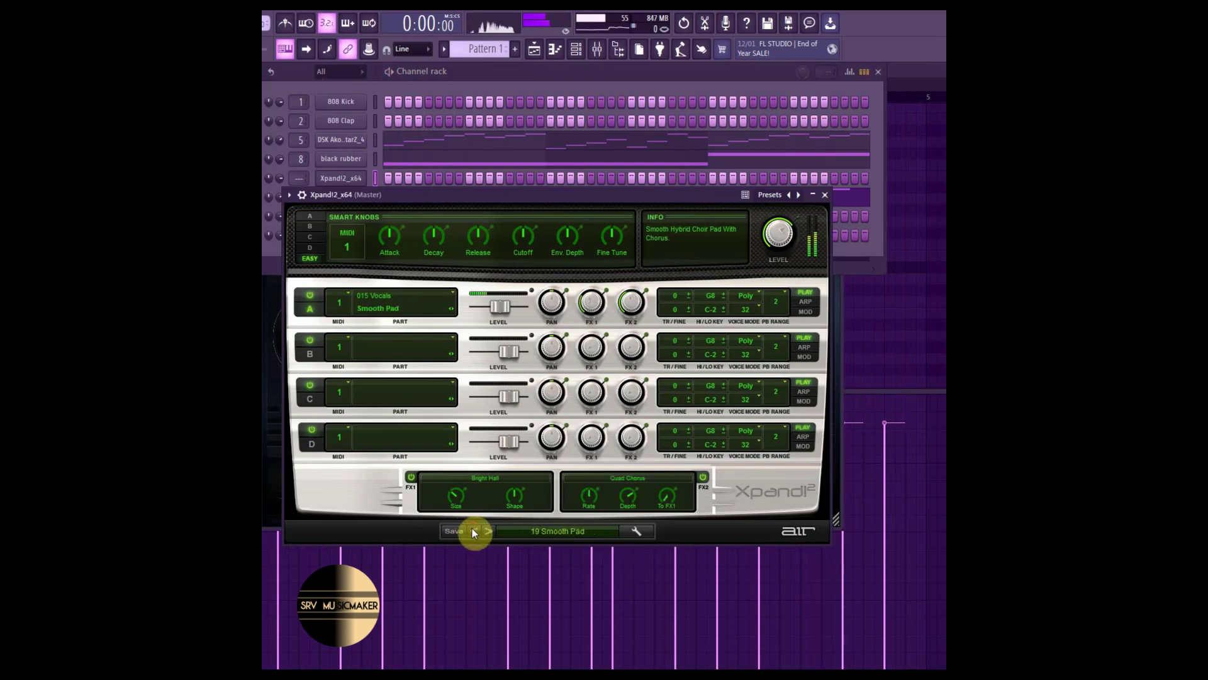
pyautogui.click(474, 531)
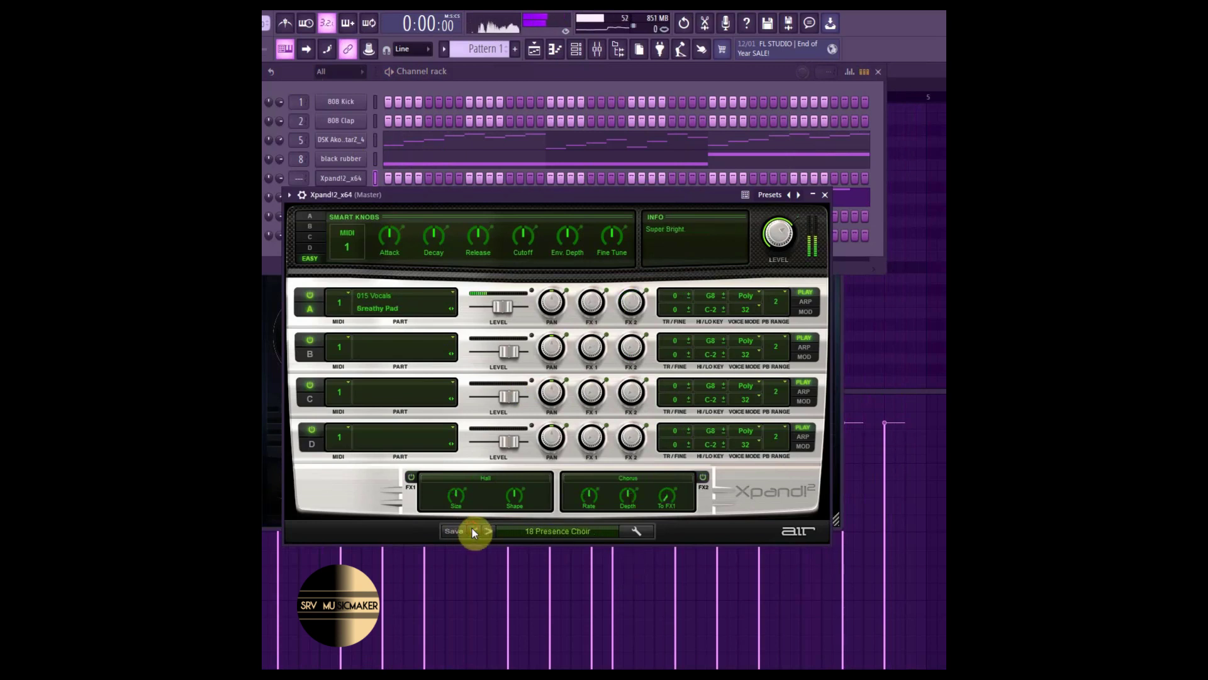
# Step Xpand!2 back to the 15 Breathy Hybrid Pad preset and load +05 Female Aah Choir from the Vocals category.
pyautogui.click(474, 531)
pyautogui.click(474, 530)
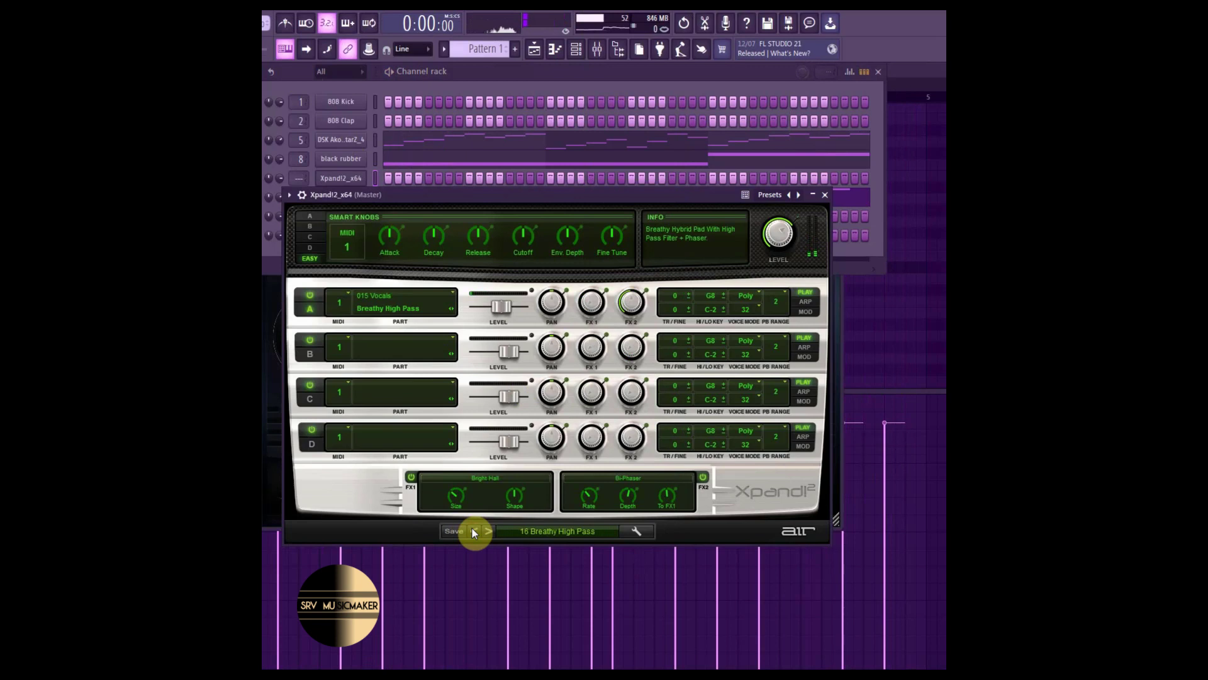
pyautogui.click(473, 531)
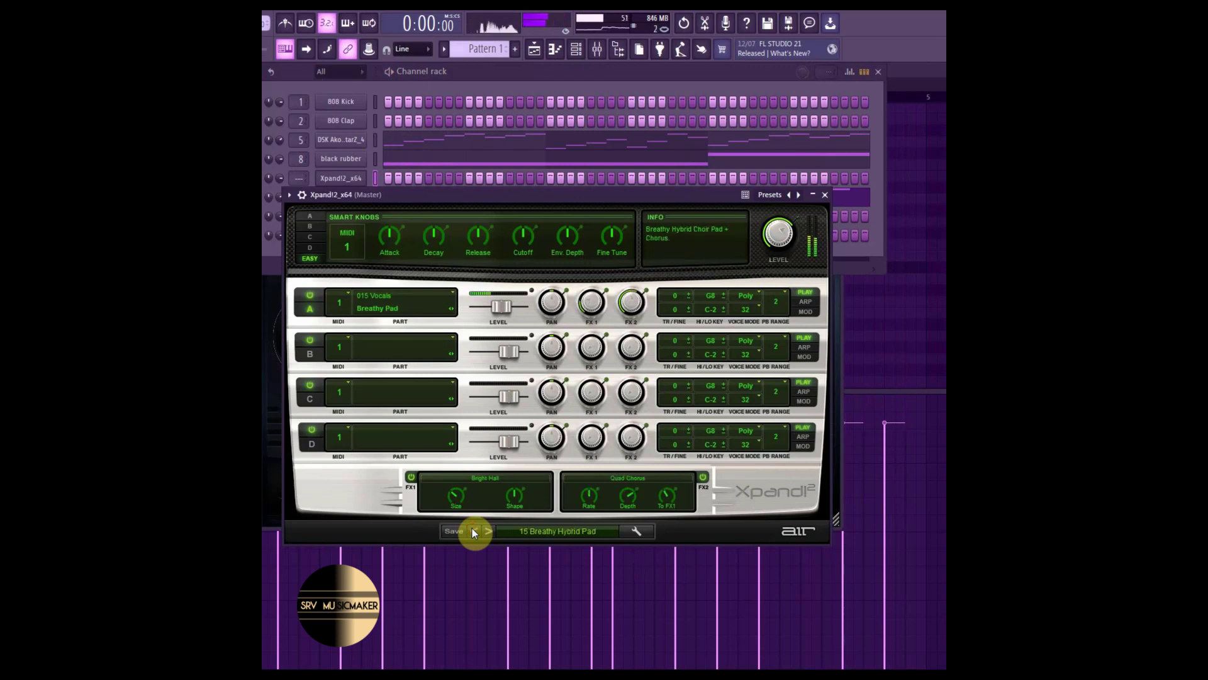
pyautogui.click(513, 533)
pyautogui.moveTo(523, 580)
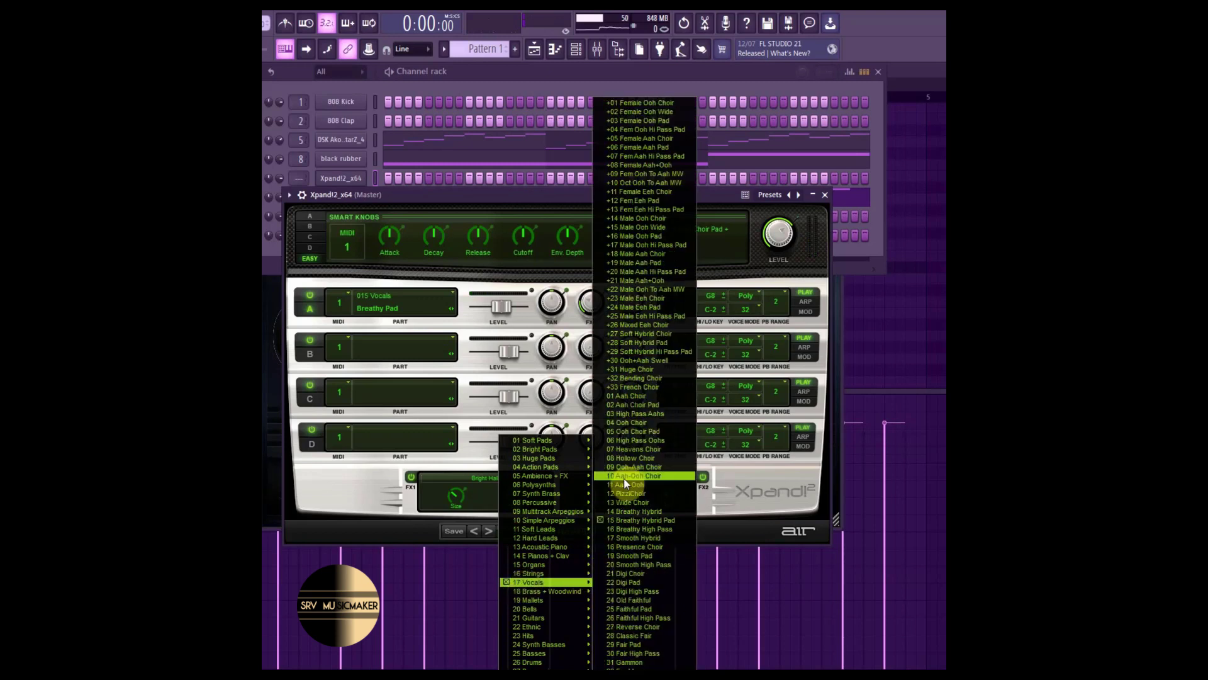
pyautogui.click(644, 139)
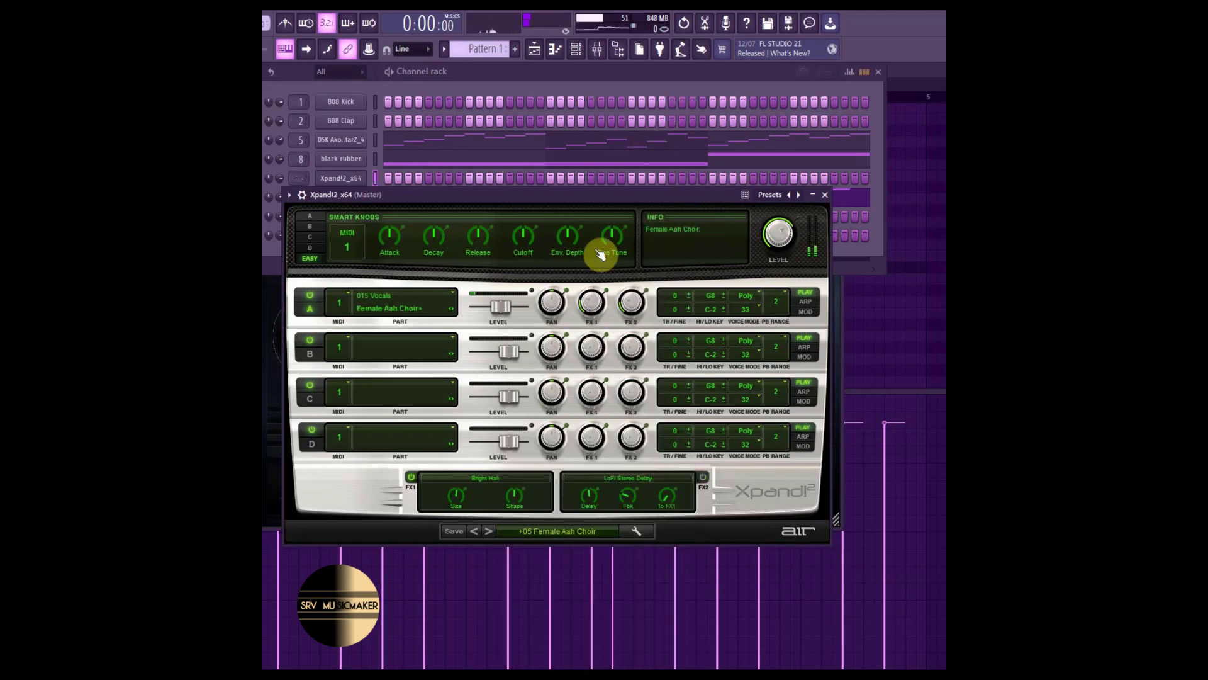
# Audition the Female Ooh presets down to +01 Female Ooh Choir and select the +06 Female Aah Pad preset.
pyautogui.click(475, 531)
pyautogui.click(475, 531)
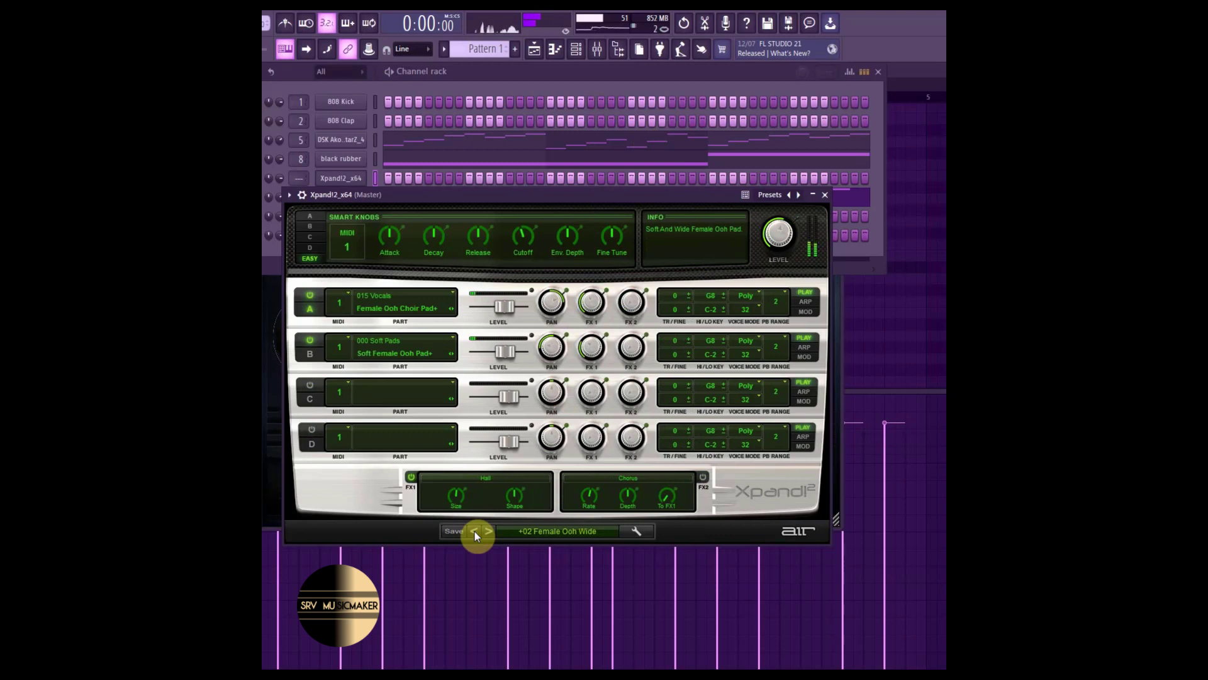
pyautogui.click(475, 532)
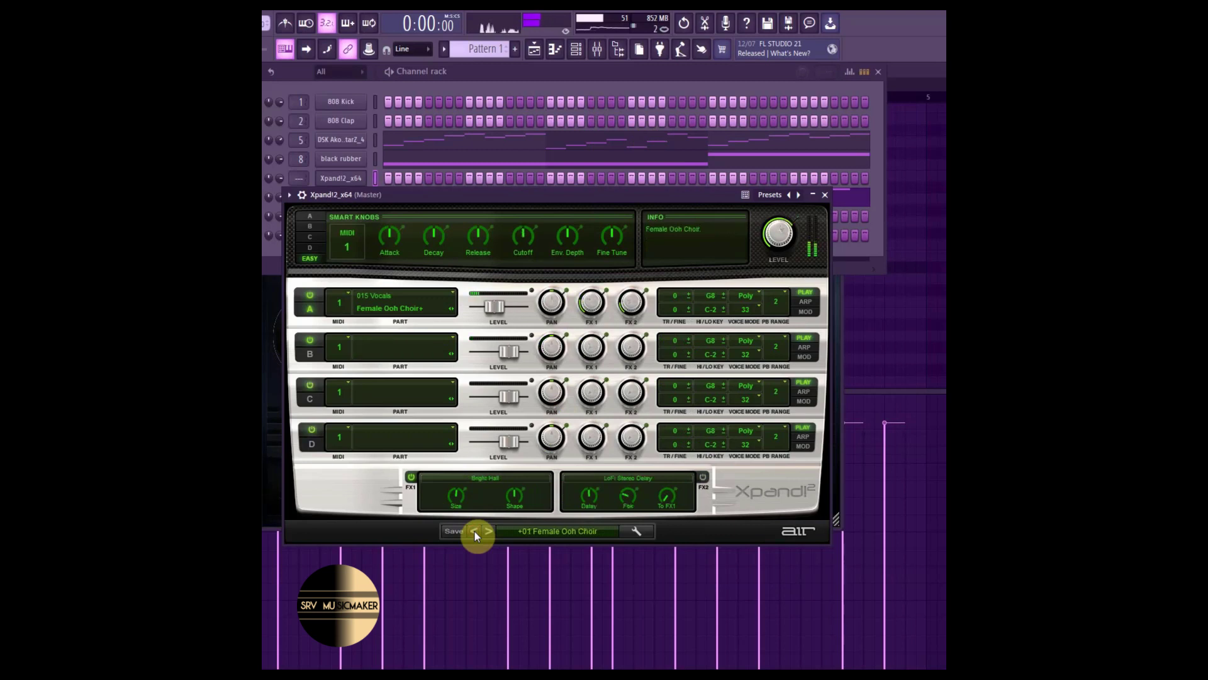
pyautogui.click(488, 531)
pyautogui.click(487, 532)
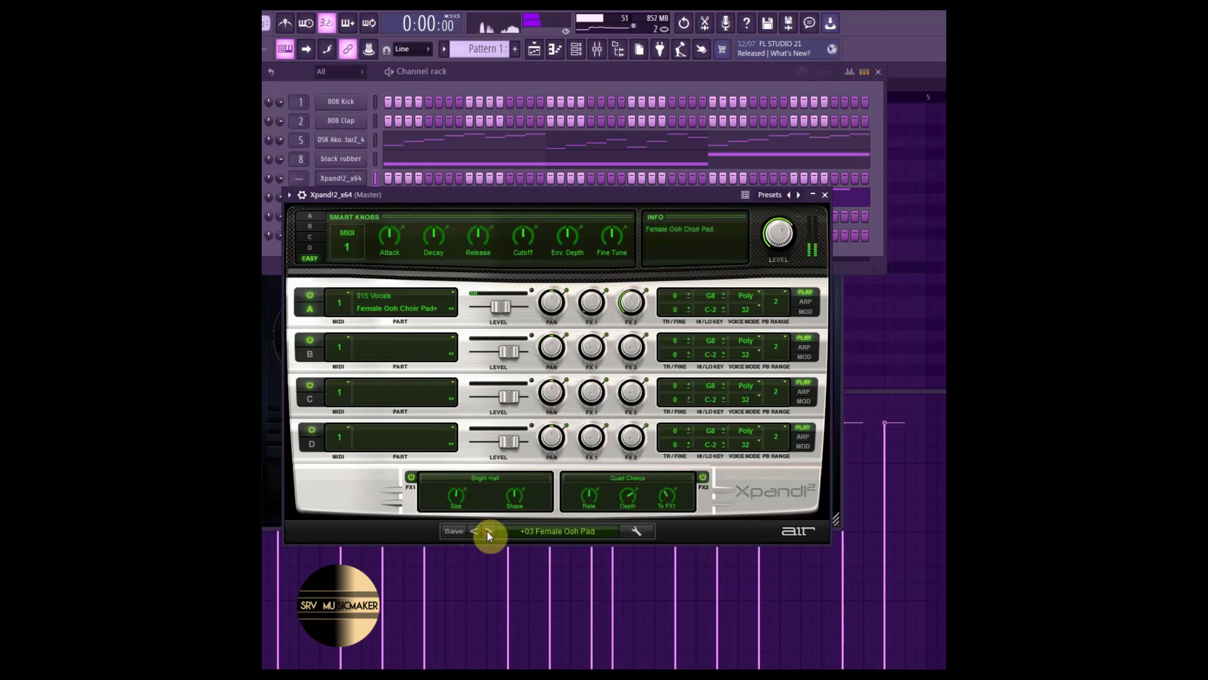
pyautogui.click(487, 532)
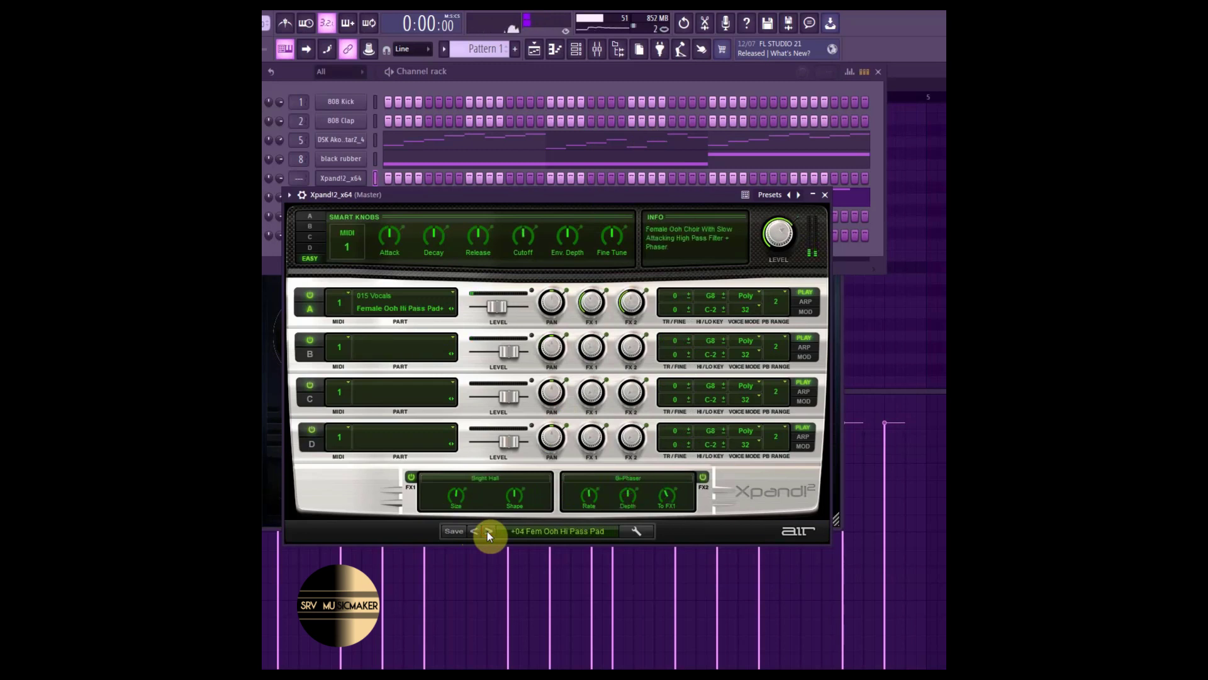
pyautogui.click(487, 531)
pyautogui.click(487, 531)
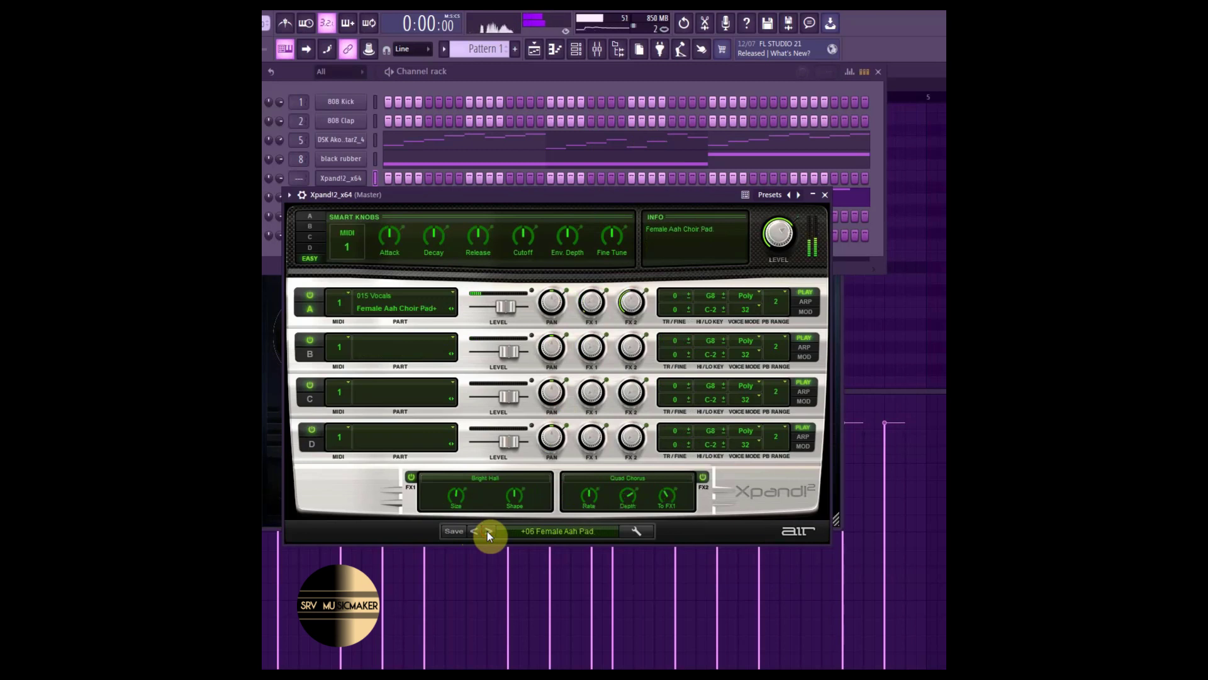
# Open the Xpand!2_x64 channel's piano roll and draw two-bar notes C#6 at bar 1 and B5 at bar 3.
pyautogui.click(537, 73)
pyautogui.rightClick(340, 178)
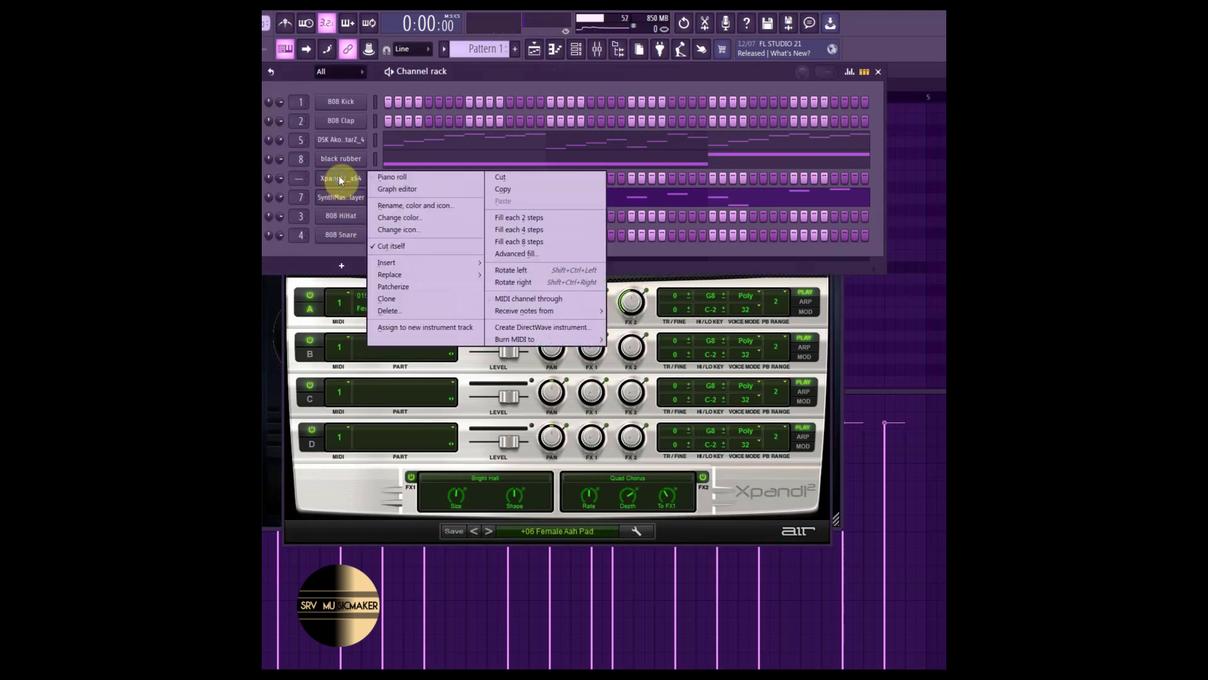
pyautogui.click(396, 177)
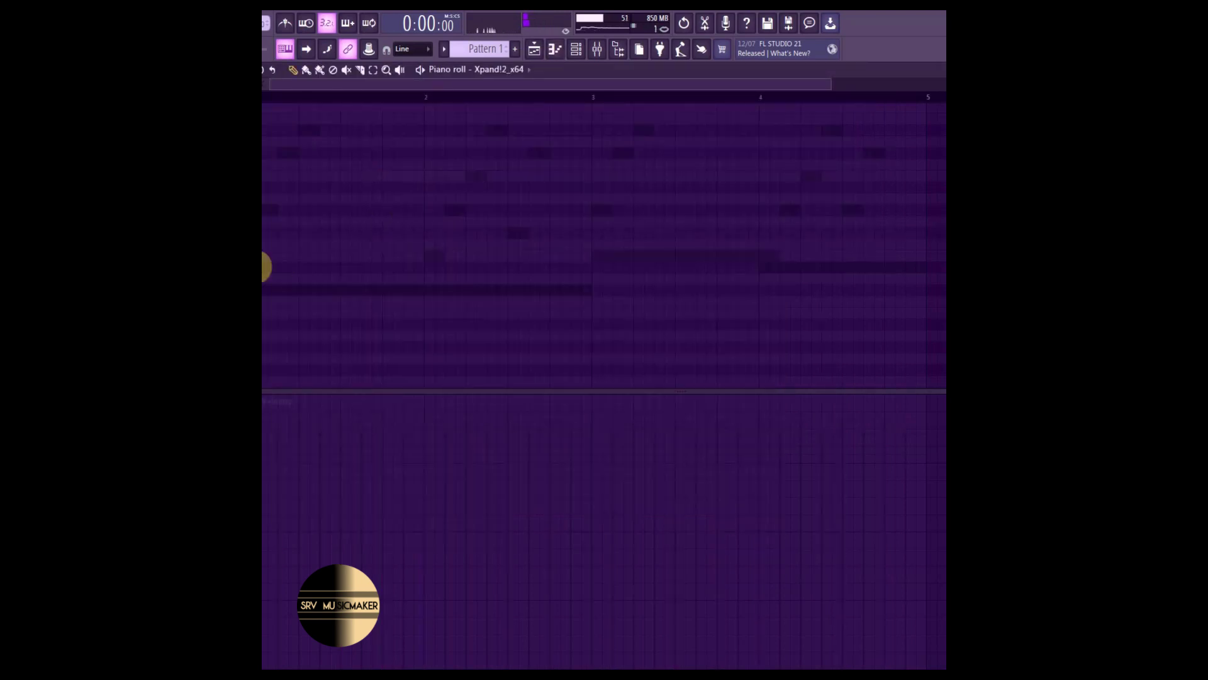
pyautogui.scroll(5, 263, 202)
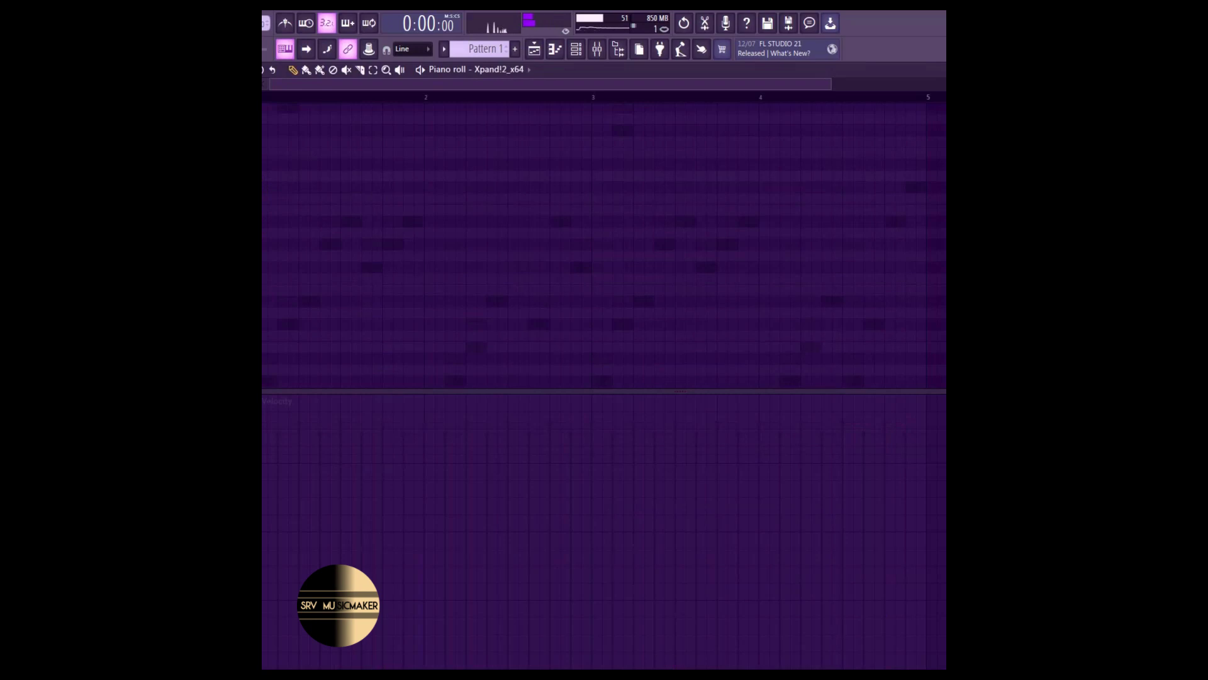
pyautogui.click(310, 188)
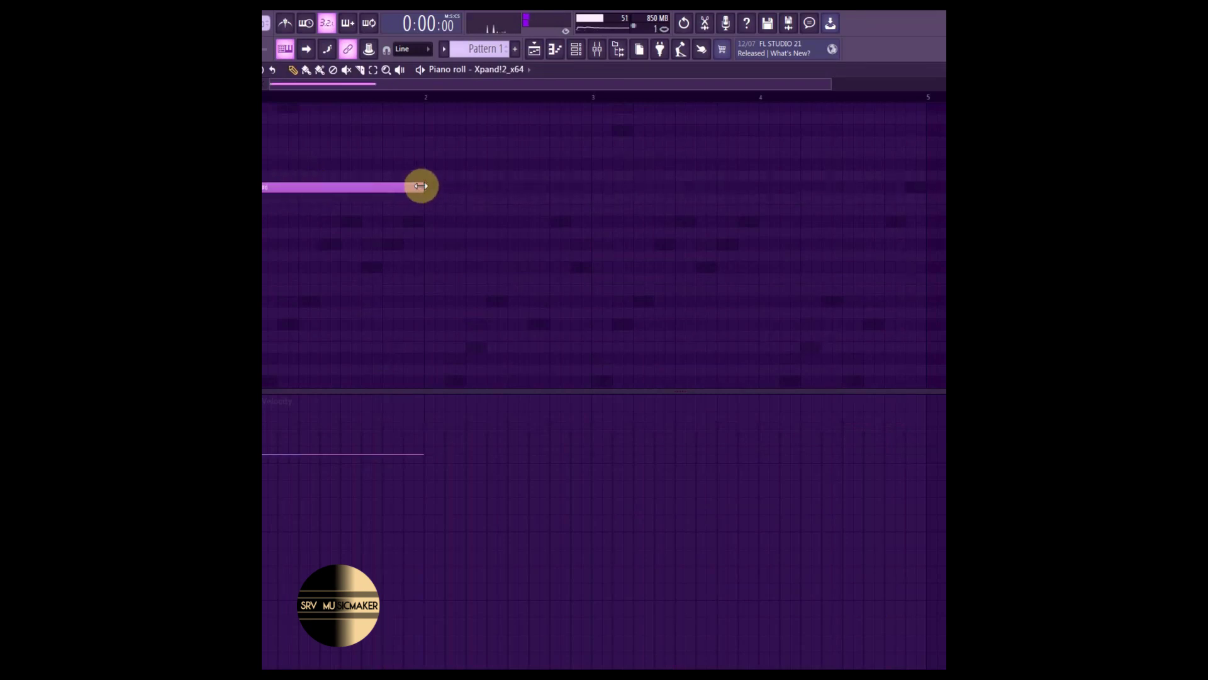
pyautogui.moveTo(421, 186); pyautogui.dragTo(575, 188)
pyautogui.click(598, 213)
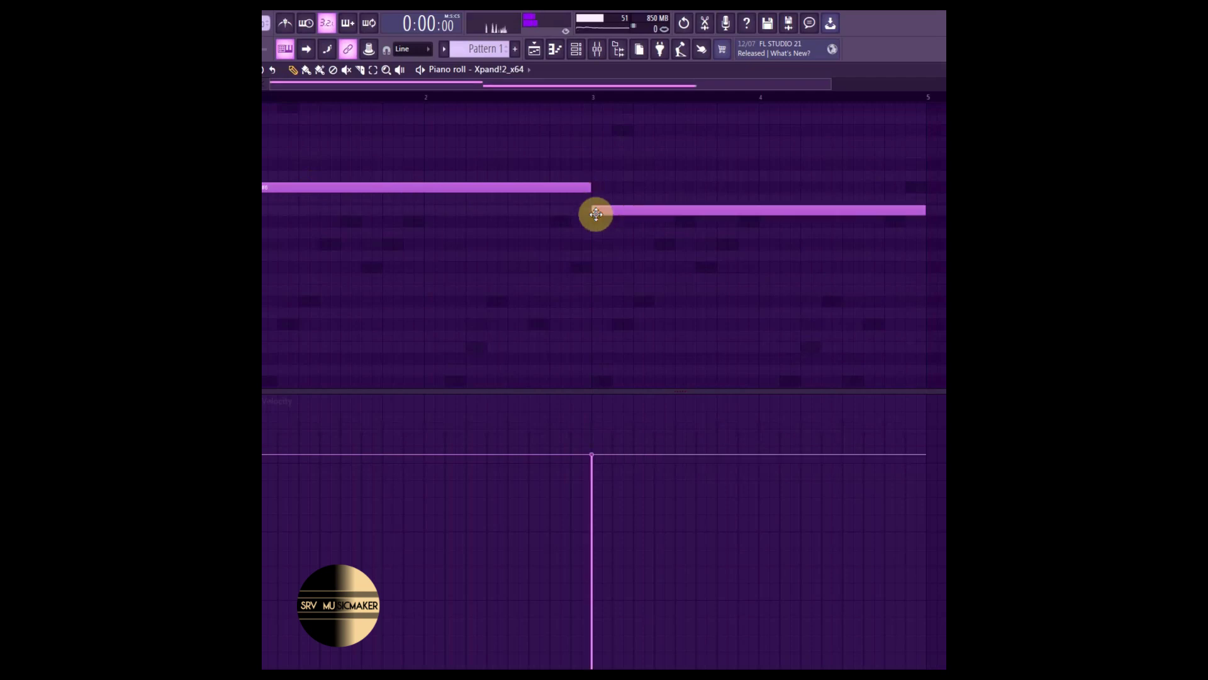
# Extend the pad melody with two-bar notes D#6 at bar 5 and E6 at bar 7.
pyautogui.moveTo(829, 85); pyautogui.dragTo(906, 85)
pyautogui.click(683, 177)
pyautogui.moveTo(686, 188); pyautogui.dragTo(685, 158)
pyautogui.click(897, 152)
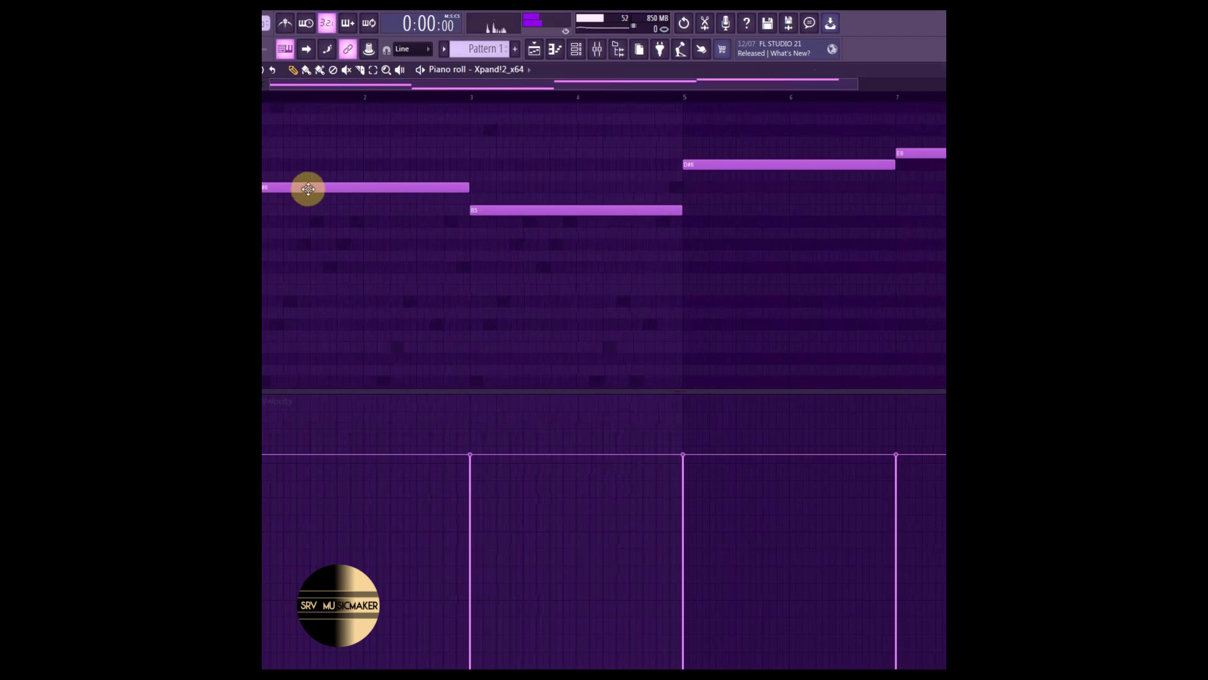
# Add a lower harmony of two-bar notes: G#5 at bar 1, F#5 at bar 3, A5 at bar 5 and B5 at bar 7.
pyautogui.click(287, 244)
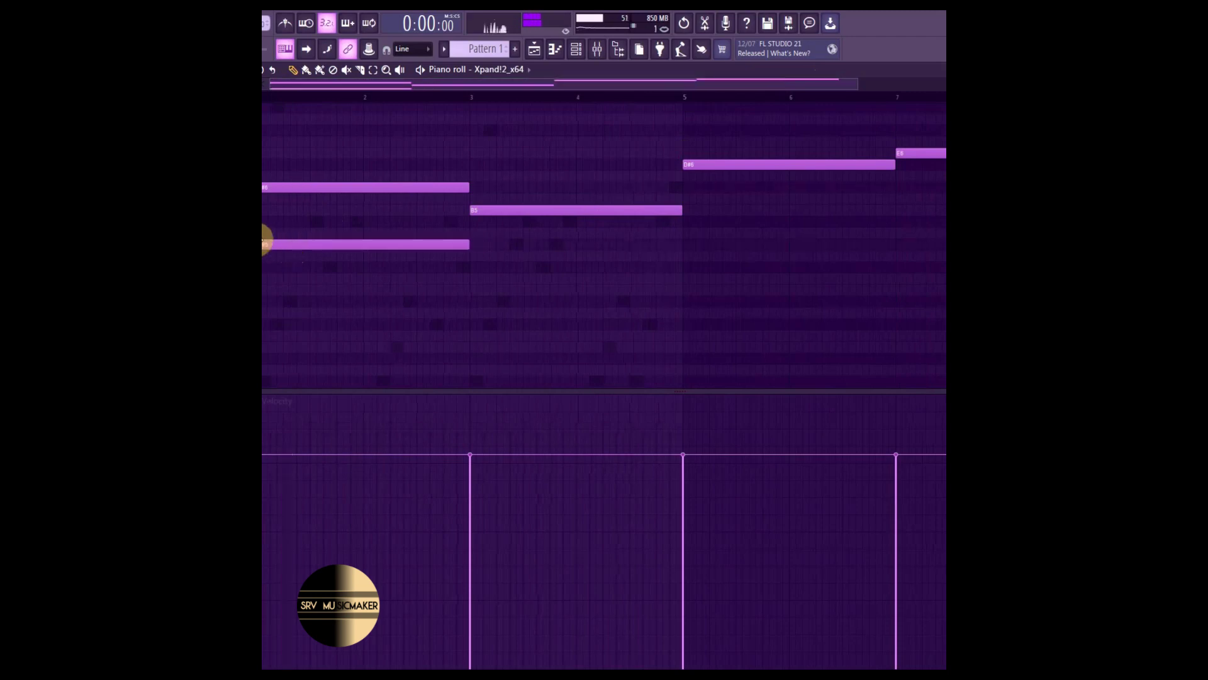
pyautogui.click(471, 279)
pyautogui.moveTo(474, 271); pyautogui.dragTo(488, 267)
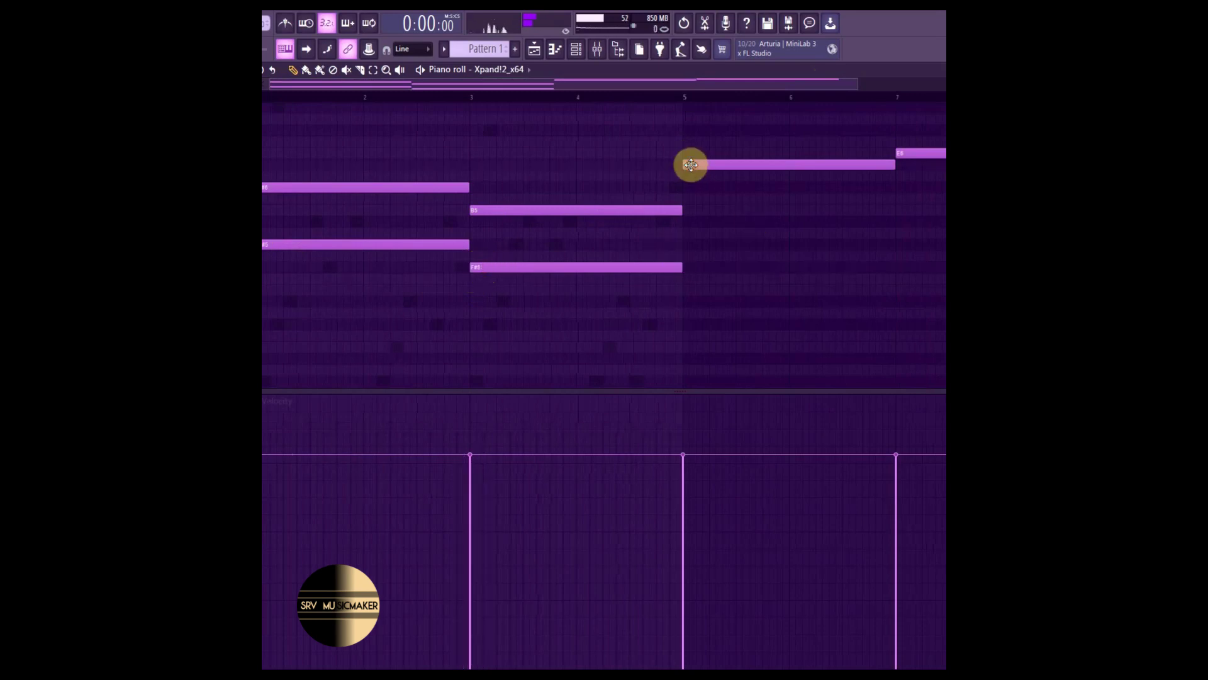
pyautogui.click(684, 231)
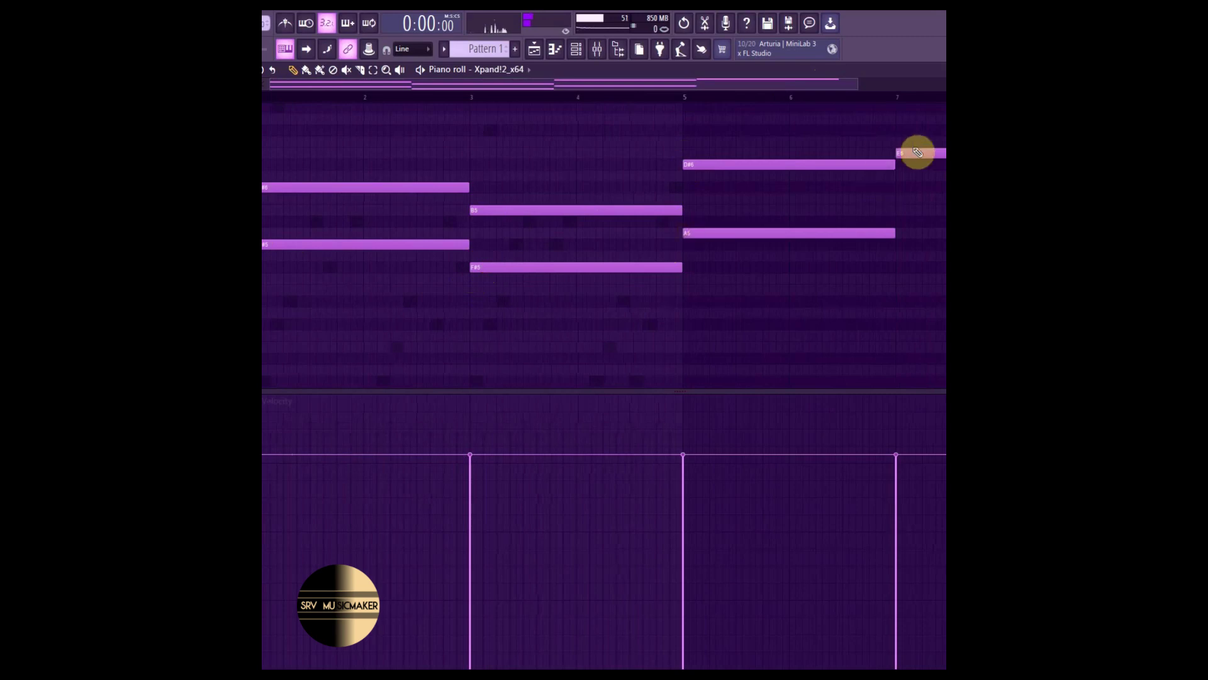
pyautogui.click(895, 206)
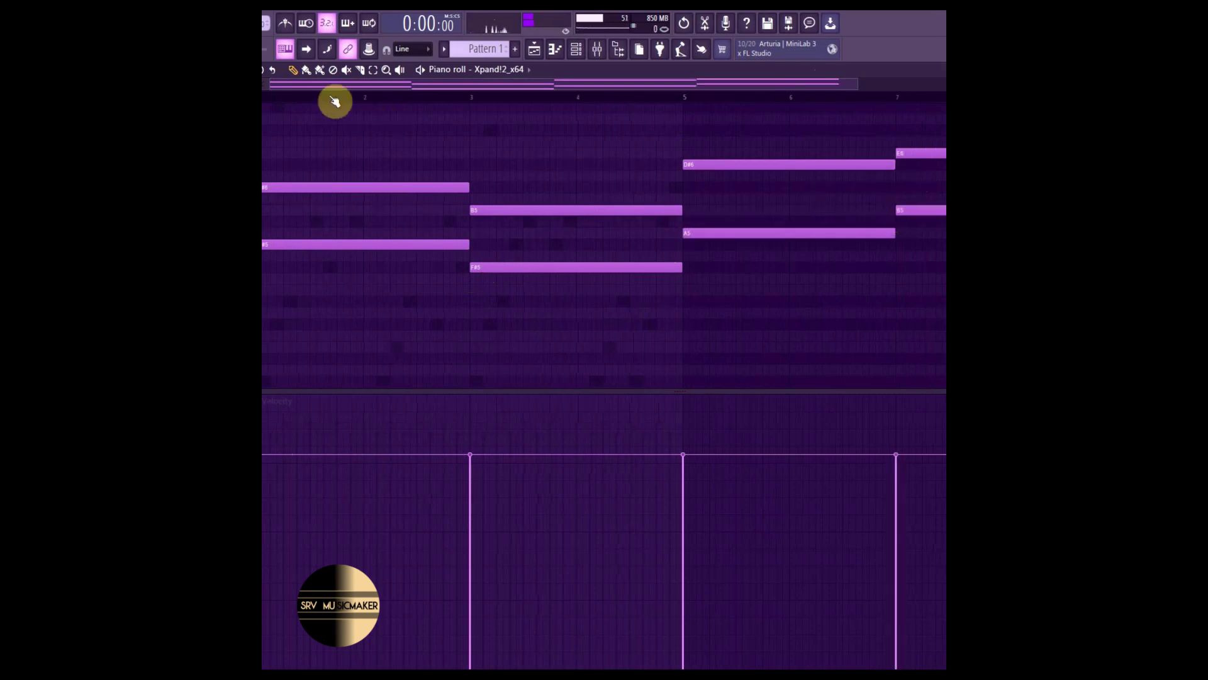
# Play Pattern 1 to hear the vocal pad together with the beat, checking the channel rack.
pyautogui.press('space')
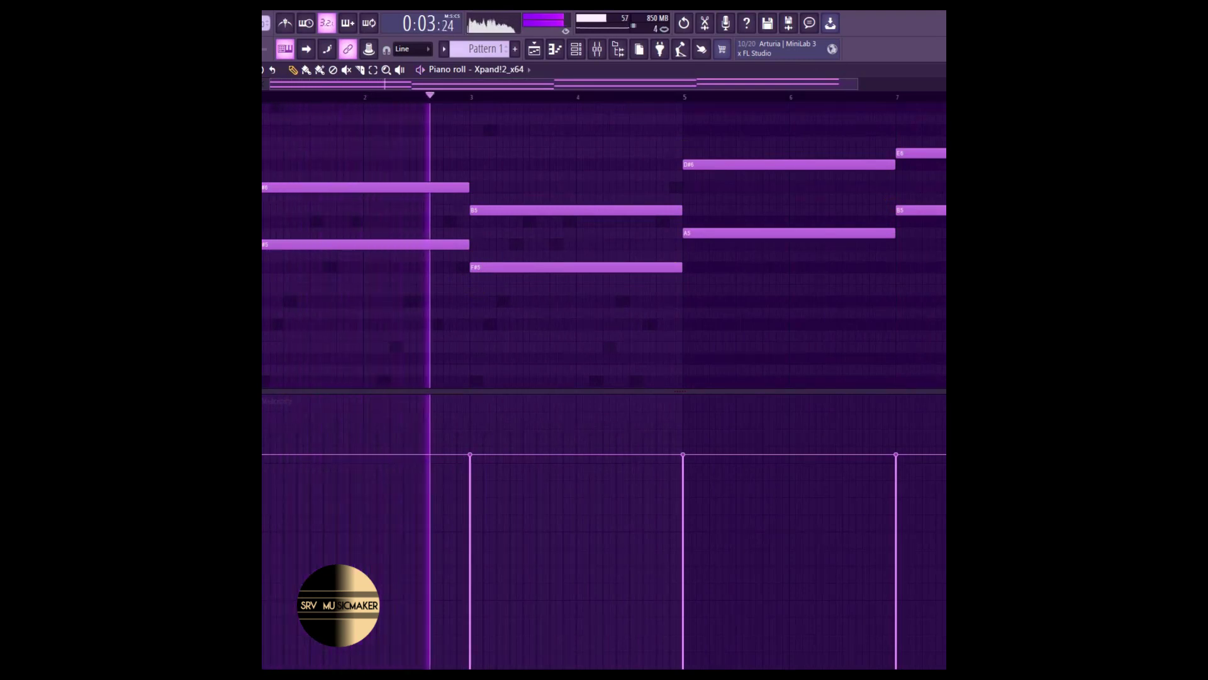
pyautogui.click(576, 48)
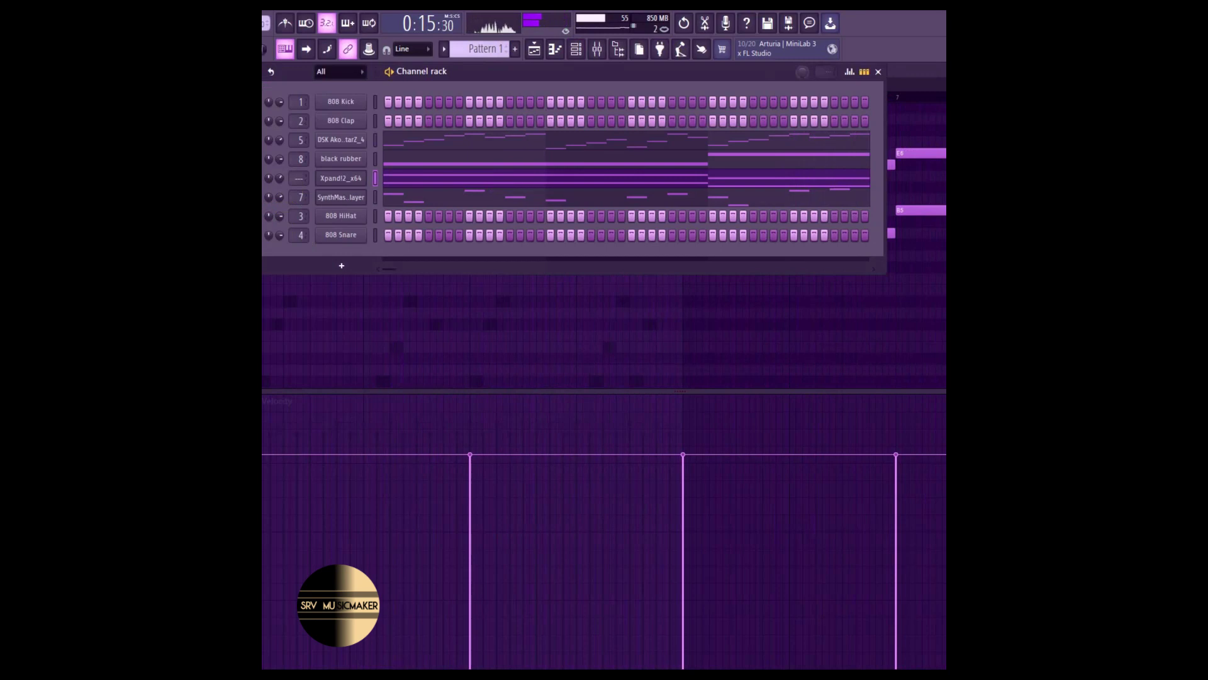
pyautogui.press('F6')
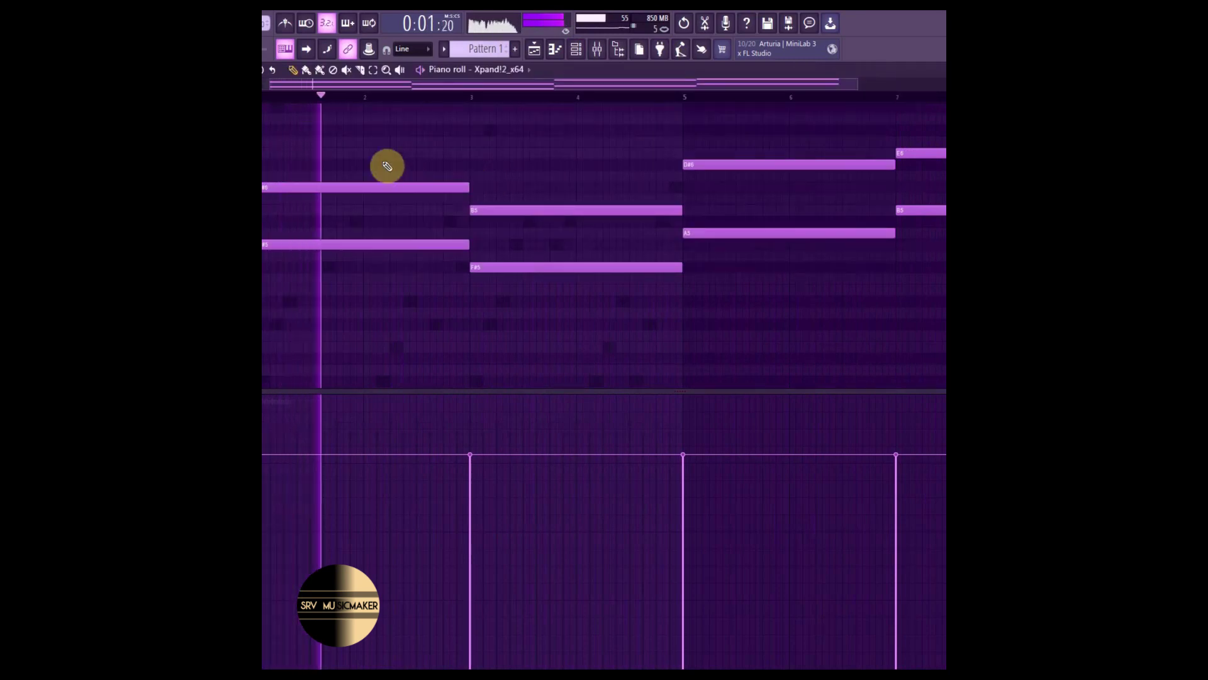
# Put the Xpand!2_x64 pad notes into Pattern 3 and check them against the playlist and channel rack.
pyautogui.click(575, 49)
pyautogui.click(491, 180)
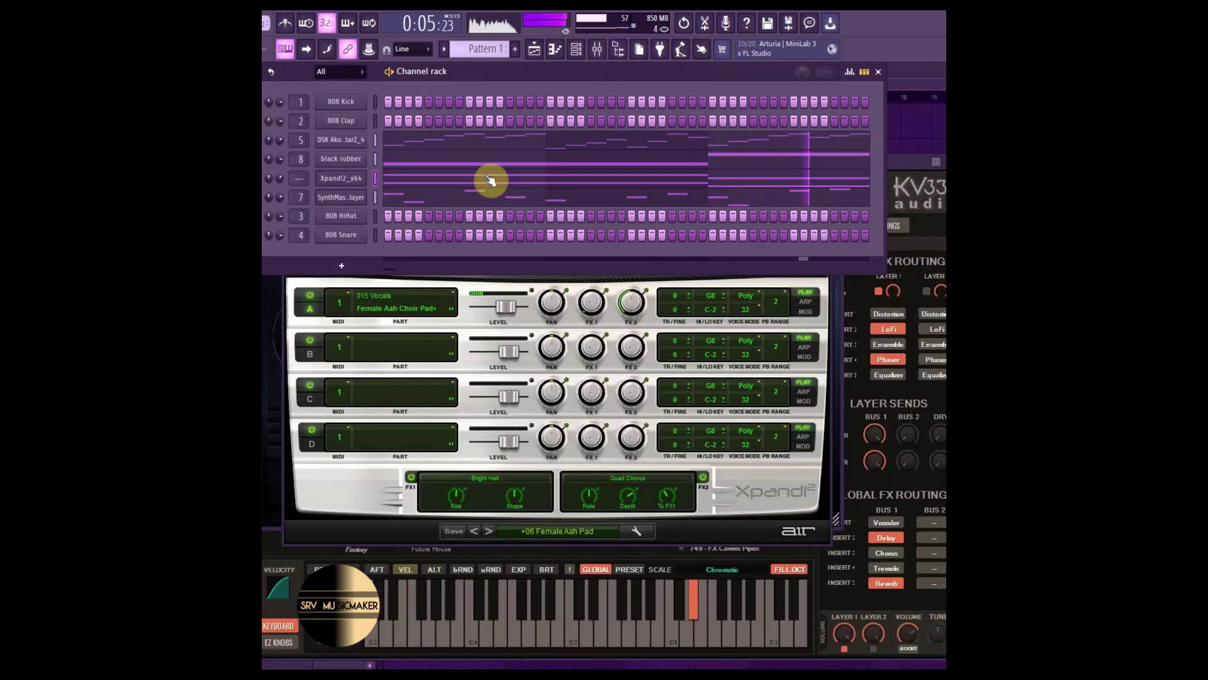
pyautogui.click(490, 181)
pyautogui.scroll(-2, 484, 49)
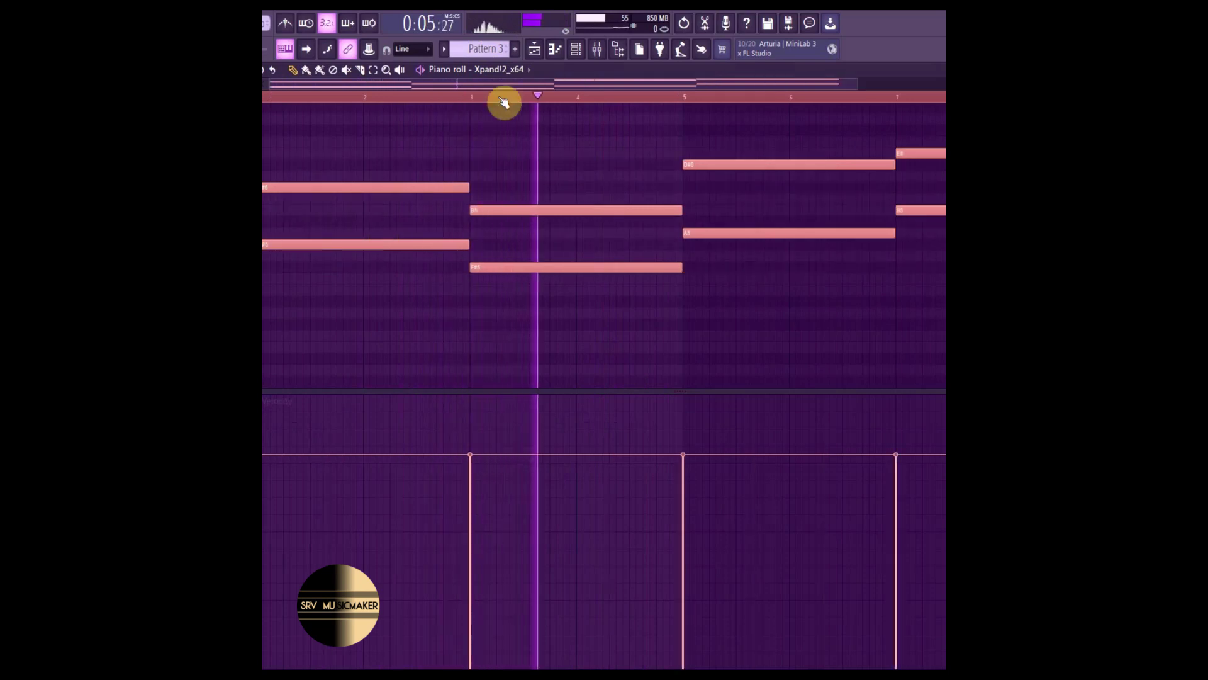
pyautogui.click(534, 49)
pyautogui.click(393, 96)
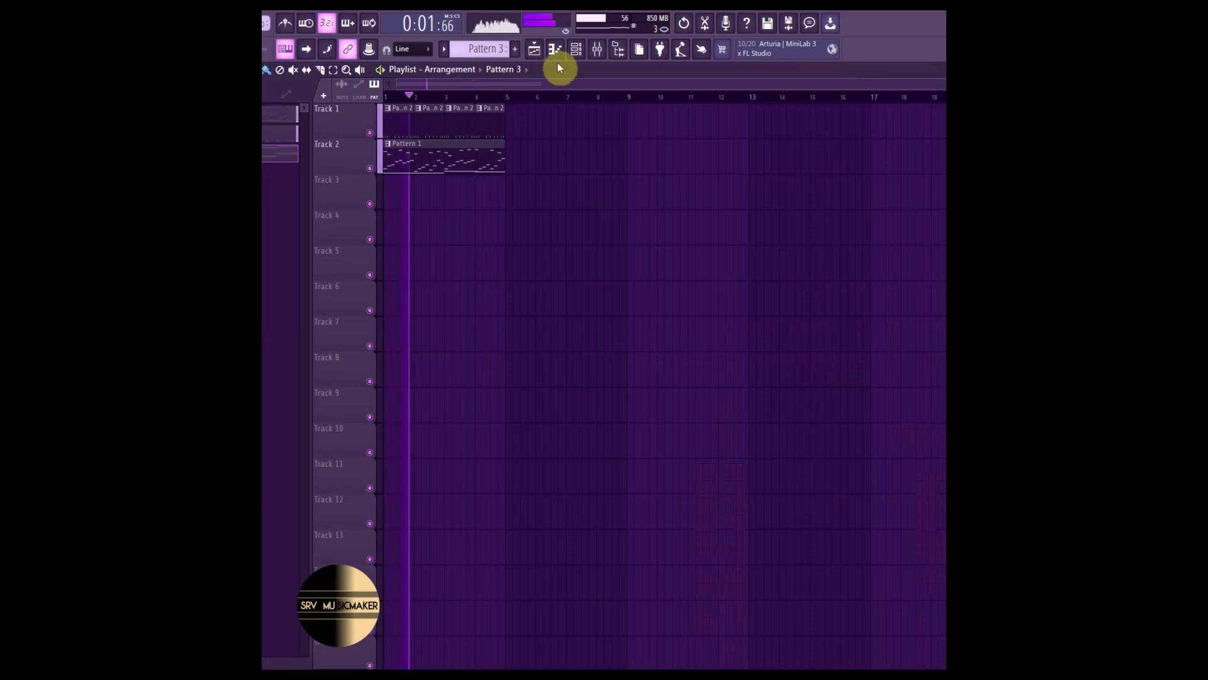
pyautogui.click(576, 49)
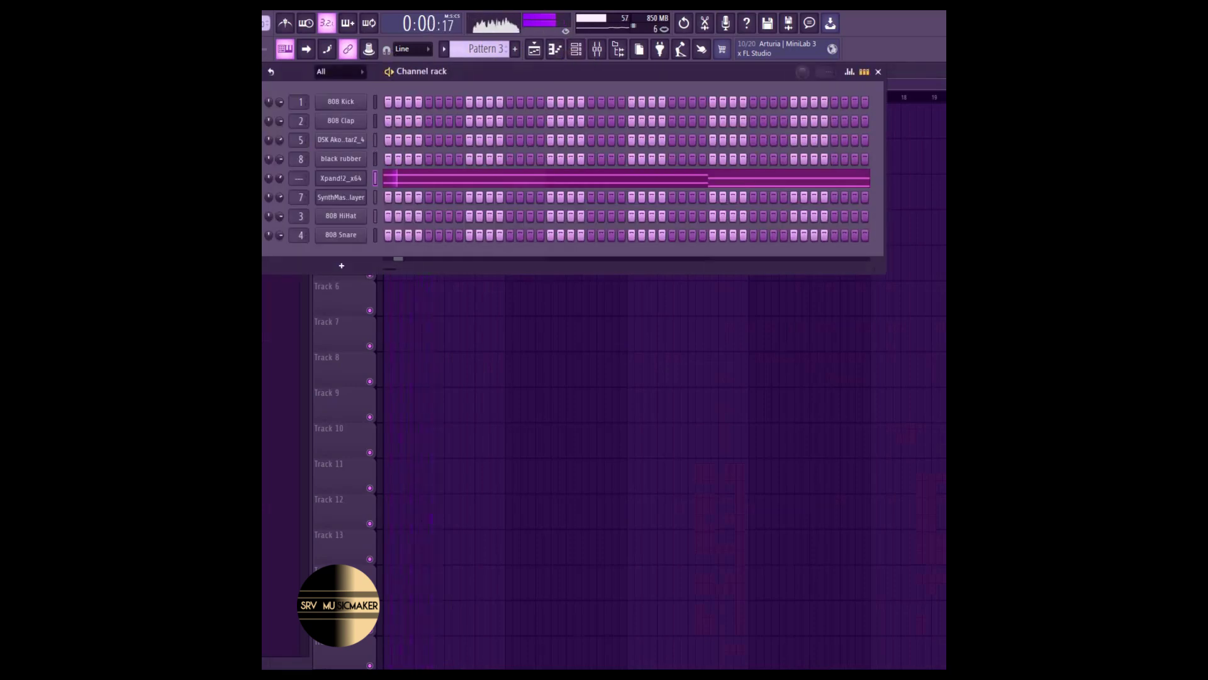
# Add two-bar upper chord notes E6 at bar 1 and D#6 at bar 3 to the Xpand!2_x64 part in Pattern 3.
pyautogui.click(513, 178)
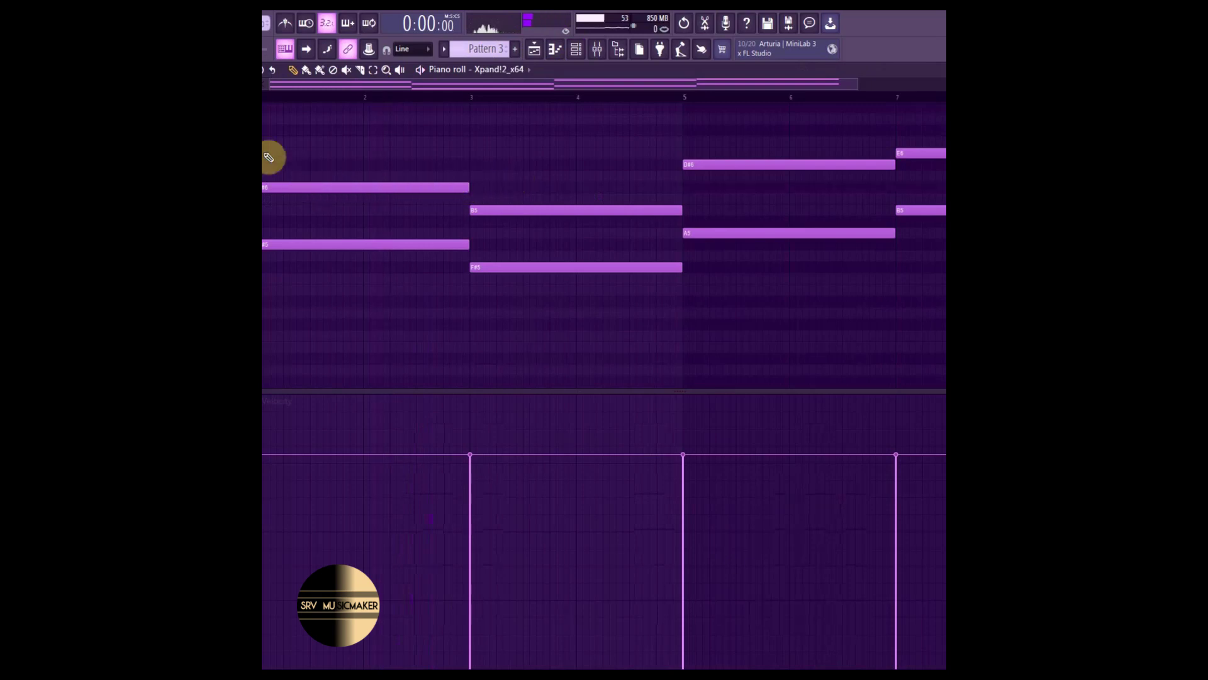
pyautogui.click(302, 131)
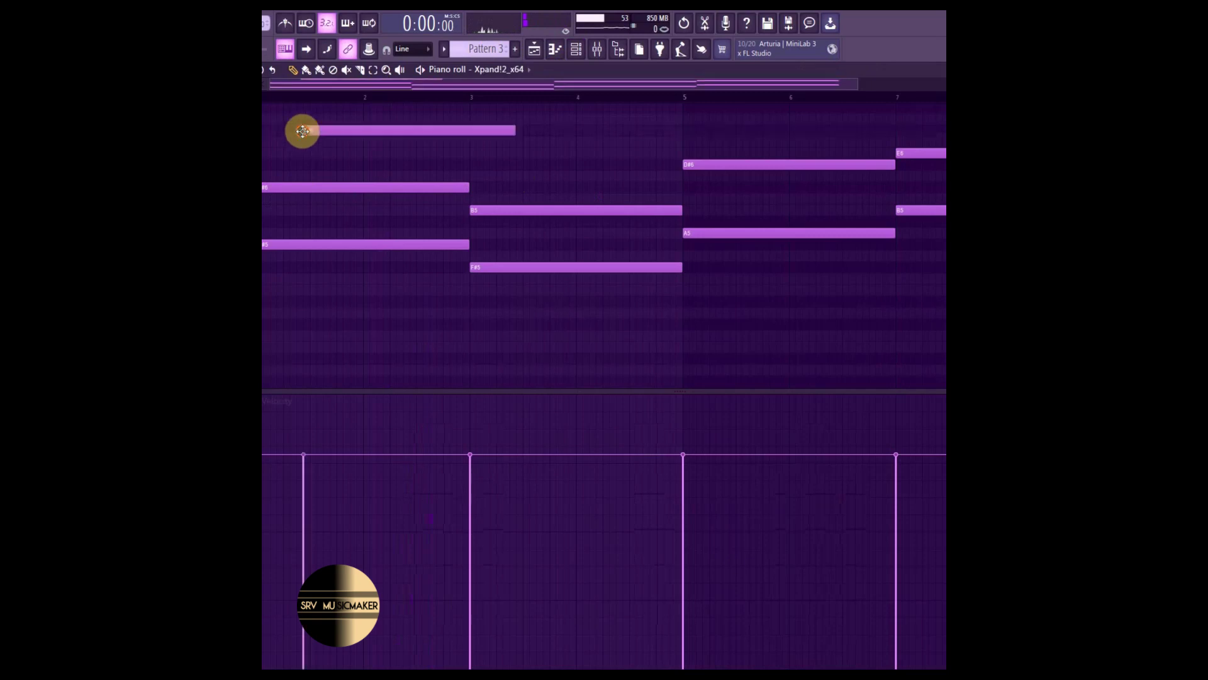
pyautogui.moveTo(301, 131); pyautogui.dragTo(264, 153)
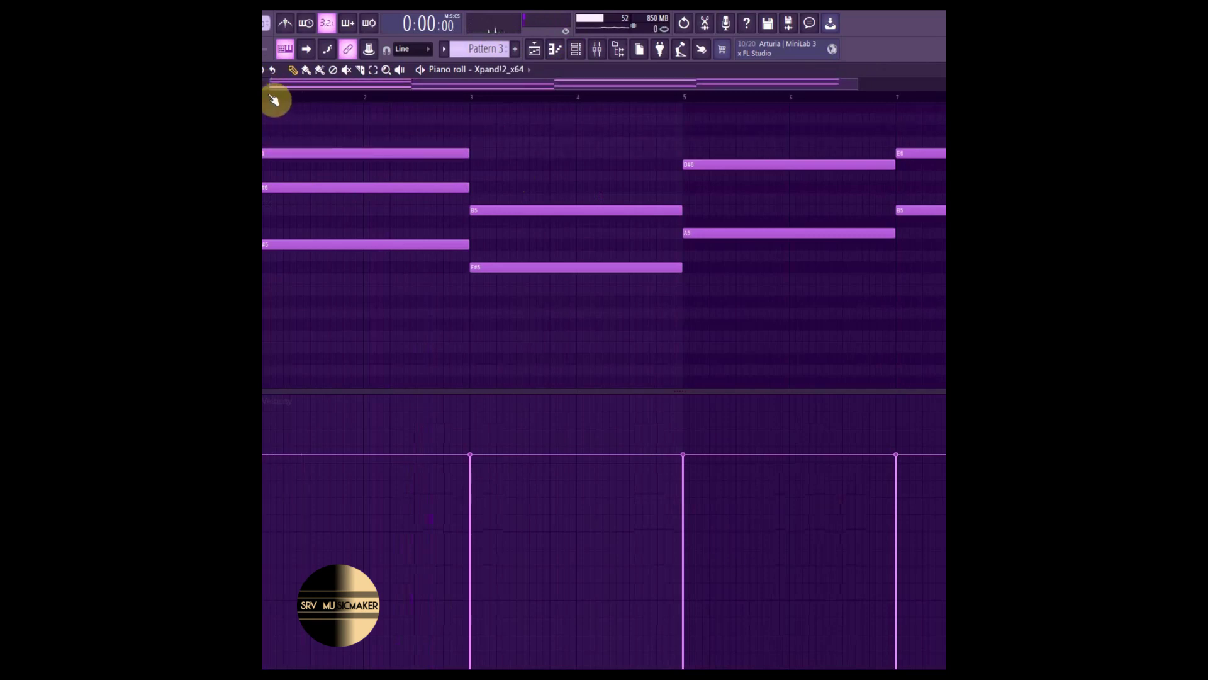
pyautogui.press('space')
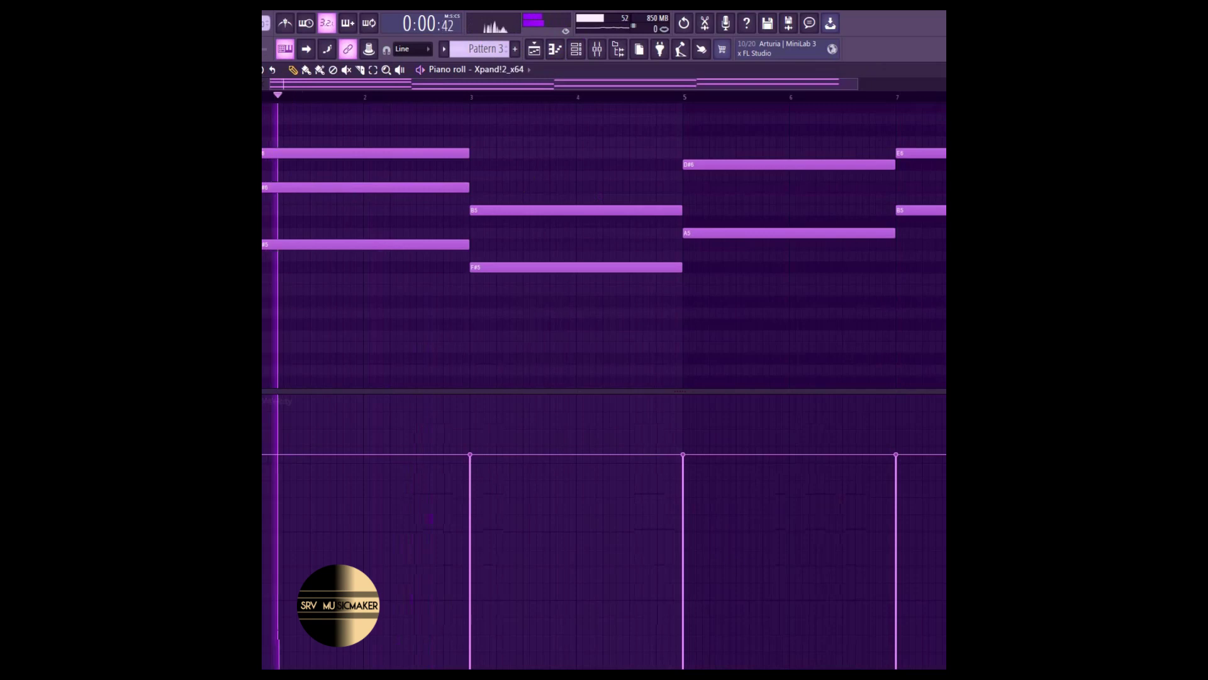
pyautogui.click(477, 165)
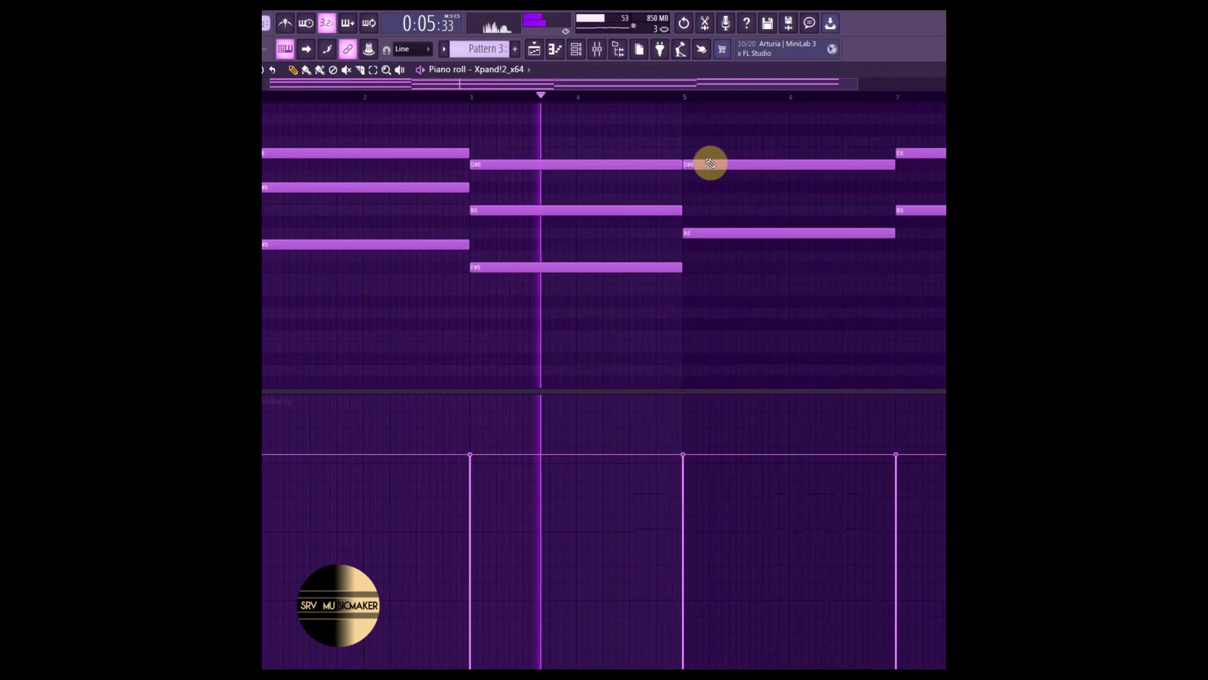
# Add two-bar upper notes F#6 at bar 5 and A6 at bar 7, and play back the three-note pad chords.
pyautogui.click(685, 118)
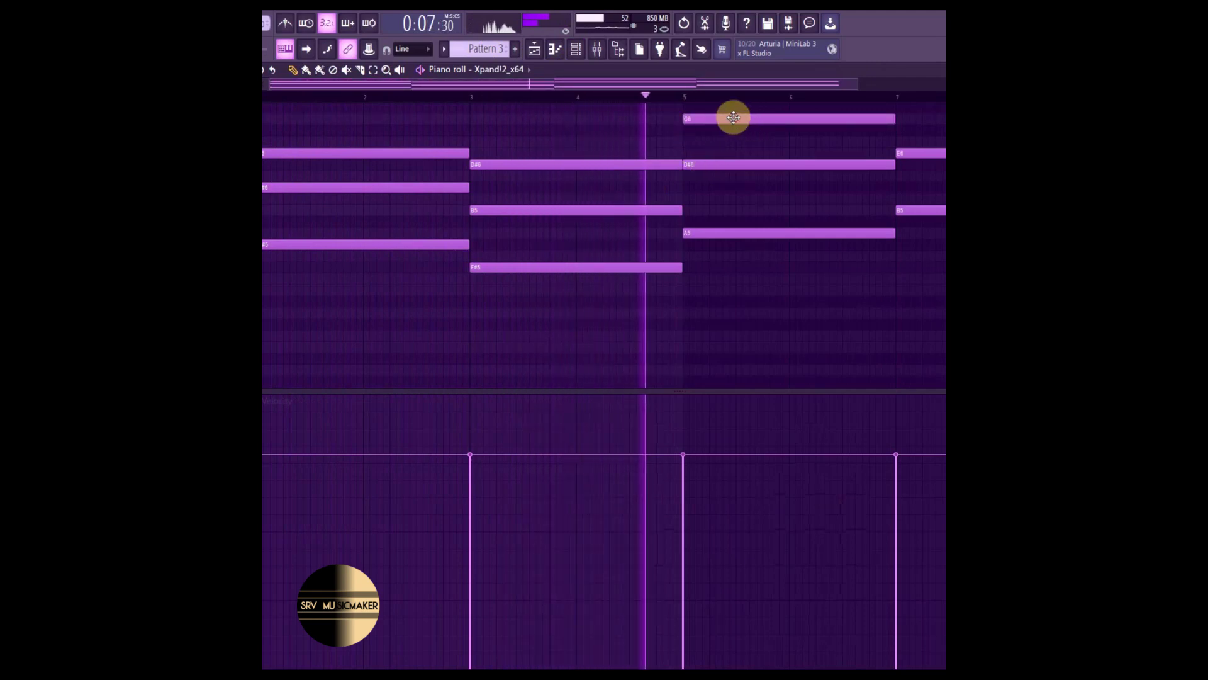
pyautogui.scroll(2, 717, 120)
pyautogui.press('space')
pyautogui.moveTo(718, 121)
pyautogui.mouseDown()
pyautogui.moveTo(717, 149)
pyautogui.moveTo(718, 134)
pyautogui.mouseUp()
pyautogui.click(899, 114)
pyautogui.scroll(1, 898, 107)
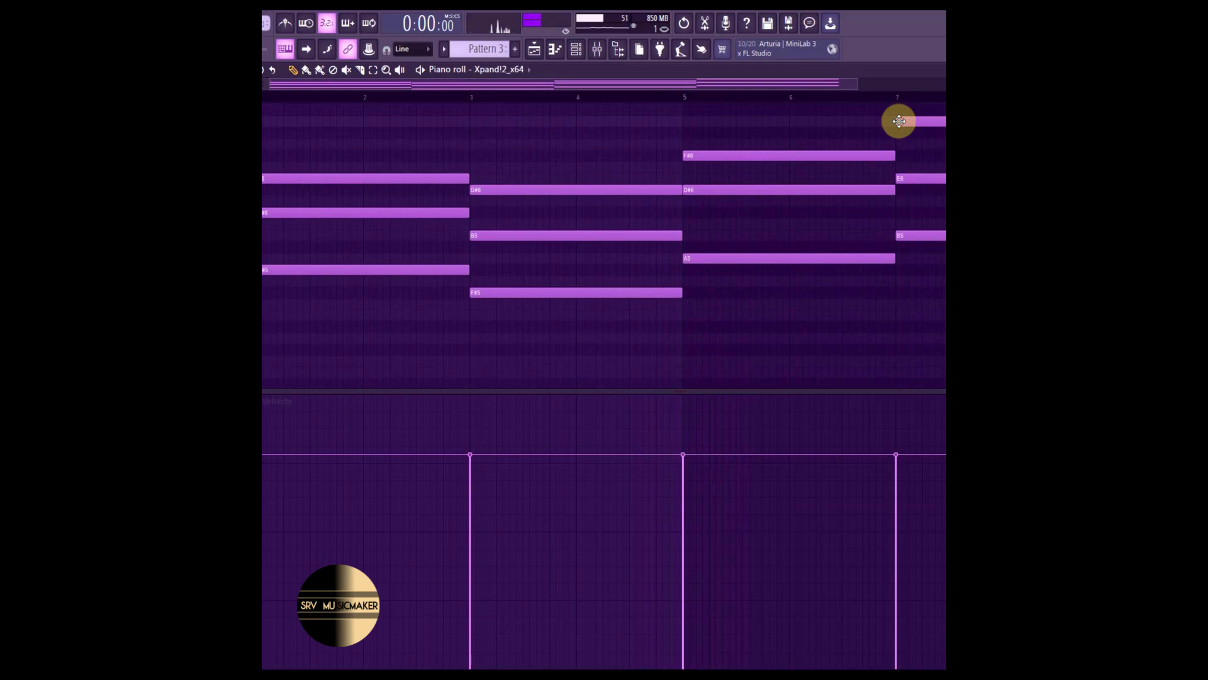
pyautogui.scroll(-3, 857, 82)
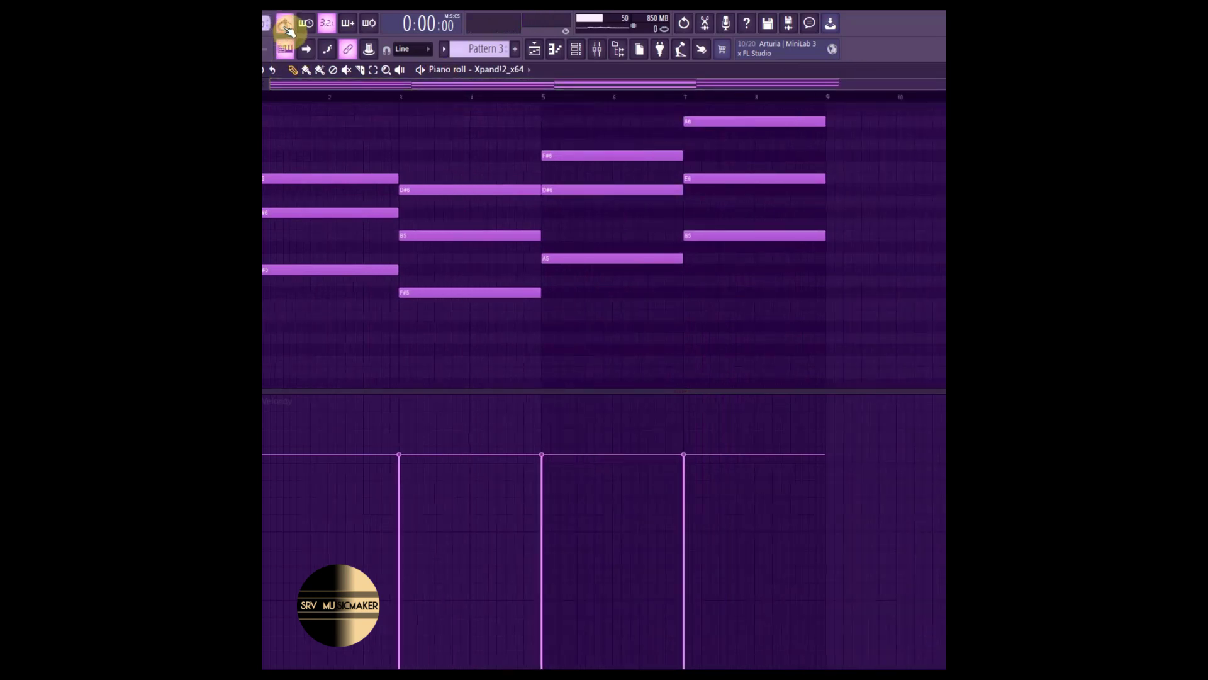
pyautogui.press('space')
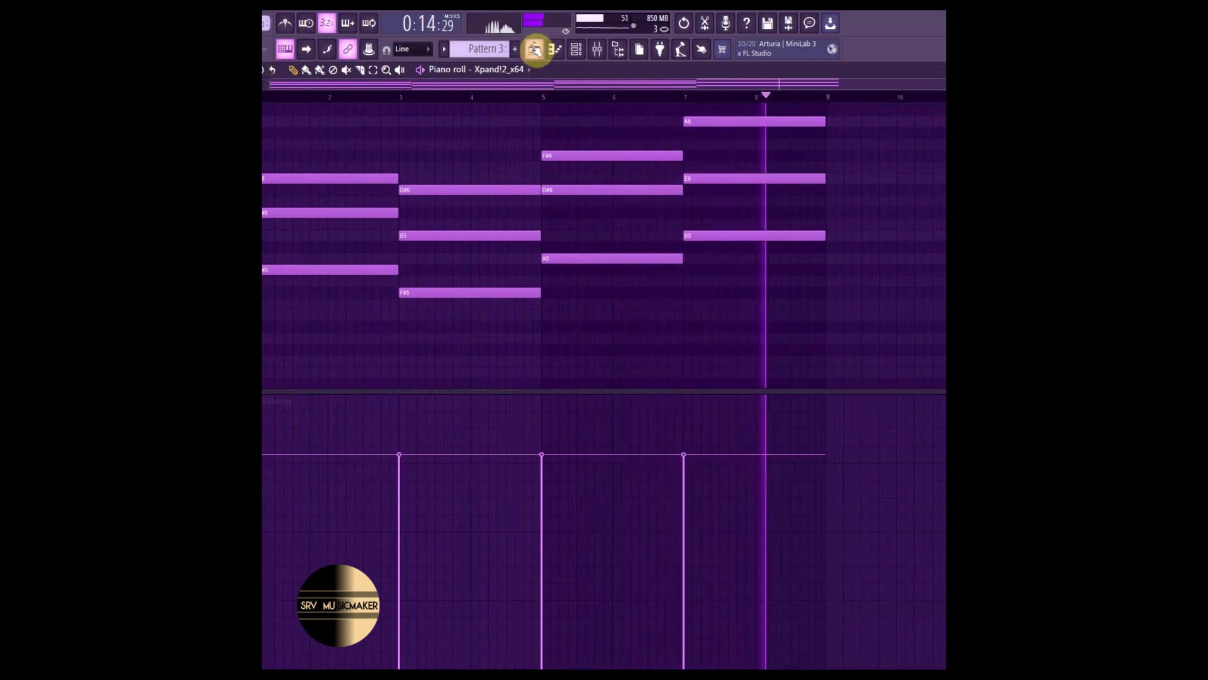
# Shorten the A6 note at bar 7 to one bar, add a one-bar G#6 at bar 8, and play back the chords.
pyautogui.press('space')
pyautogui.moveTo(822, 120); pyautogui.dragTo(746, 123)
pyautogui.click(754, 135)
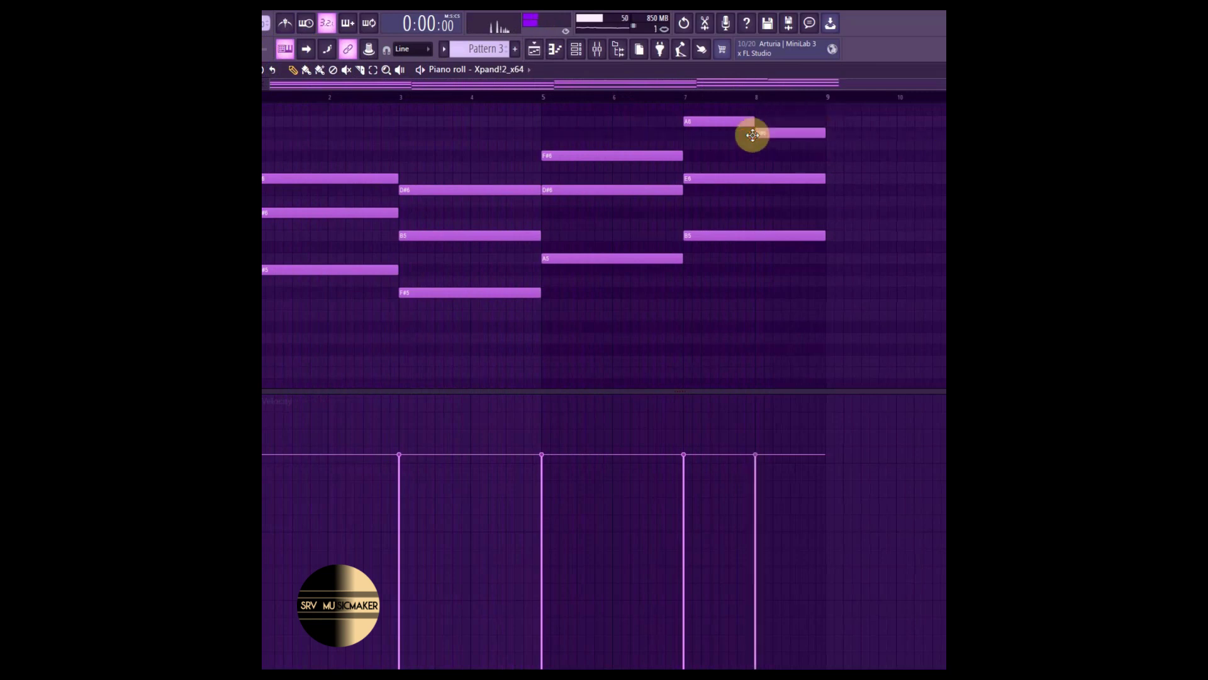
pyautogui.press('space')
pyautogui.click(680, 99)
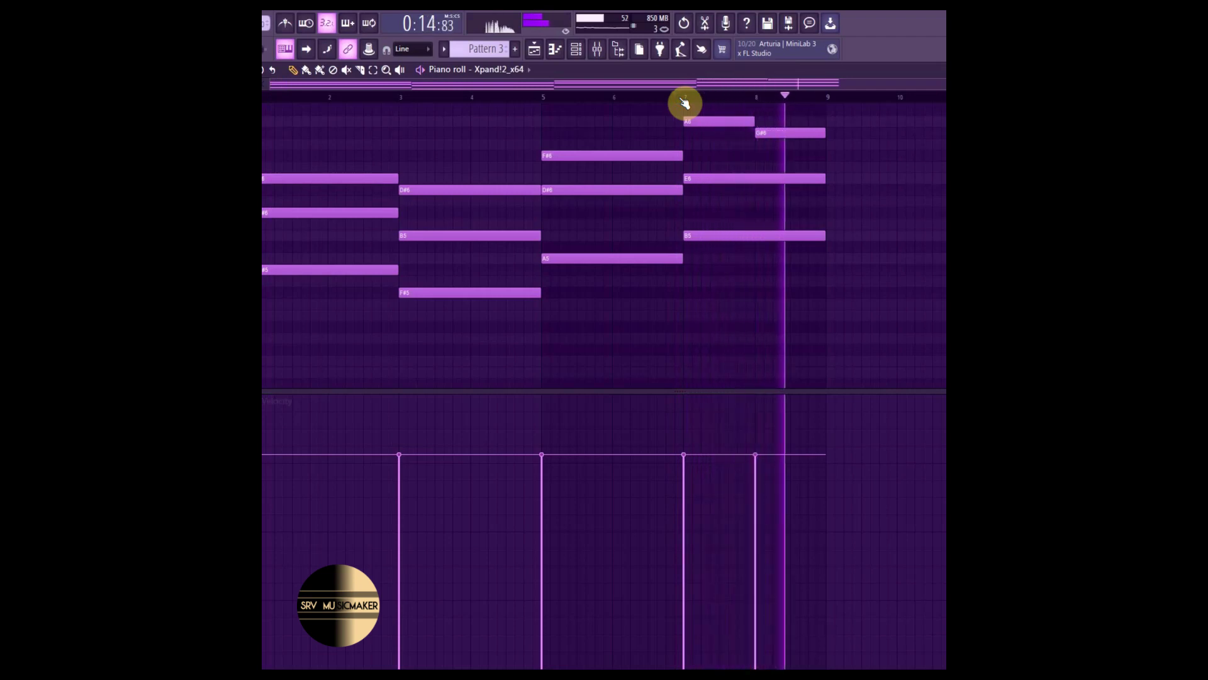
# Place Pattern 3 at bar 1 on Track 3 and extend the Pattern 1 and Pattern 2 clips through bar 8.
pyautogui.click(549, 50)
pyautogui.click(427, 195)
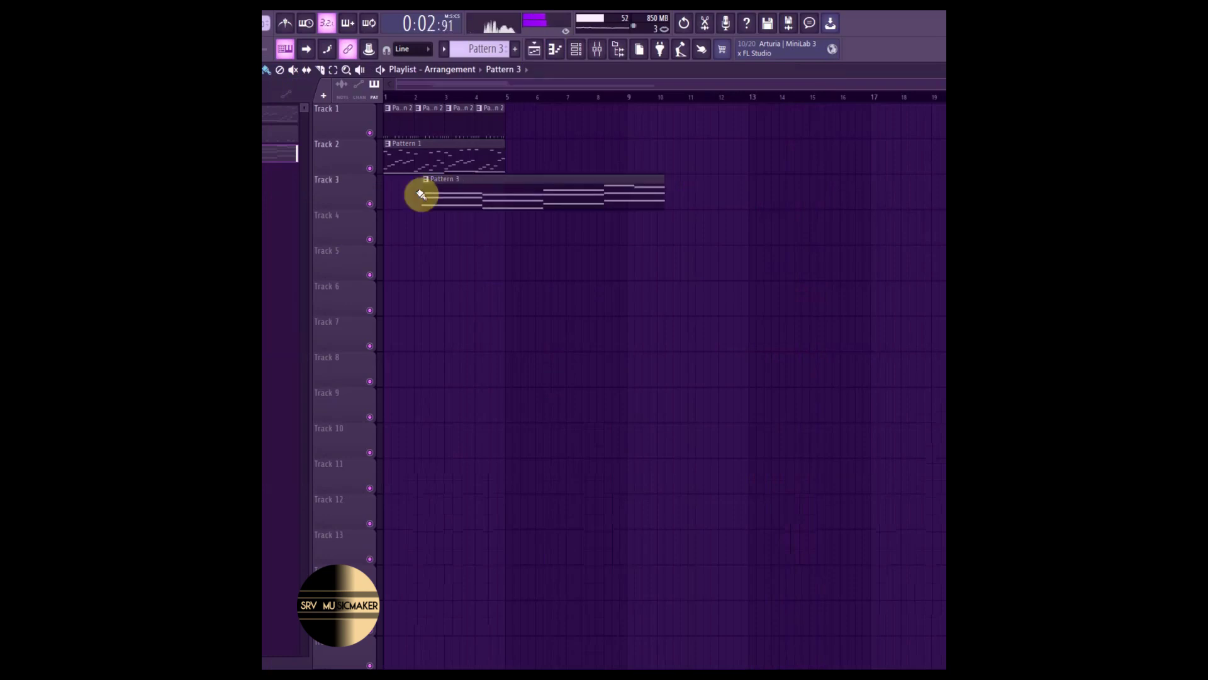
pyautogui.moveTo(476, 194); pyautogui.dragTo(438, 192)
pyautogui.click(453, 154)
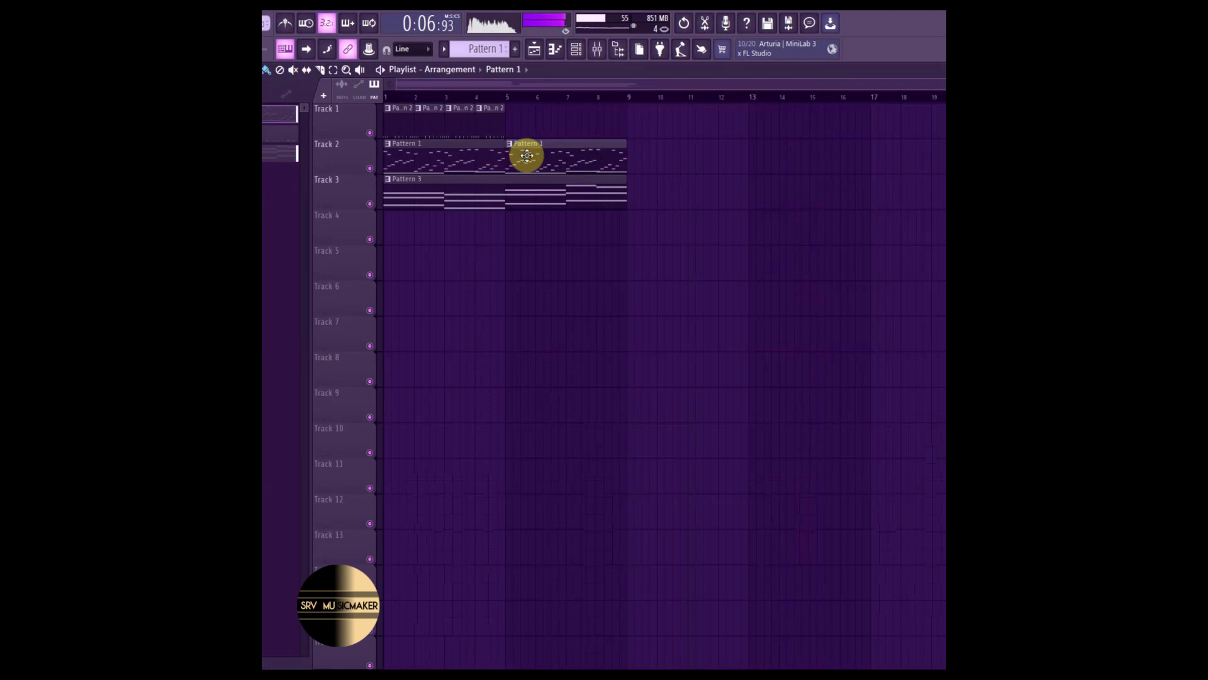
pyautogui.moveTo(520, 125); pyautogui.dragTo(605, 123)
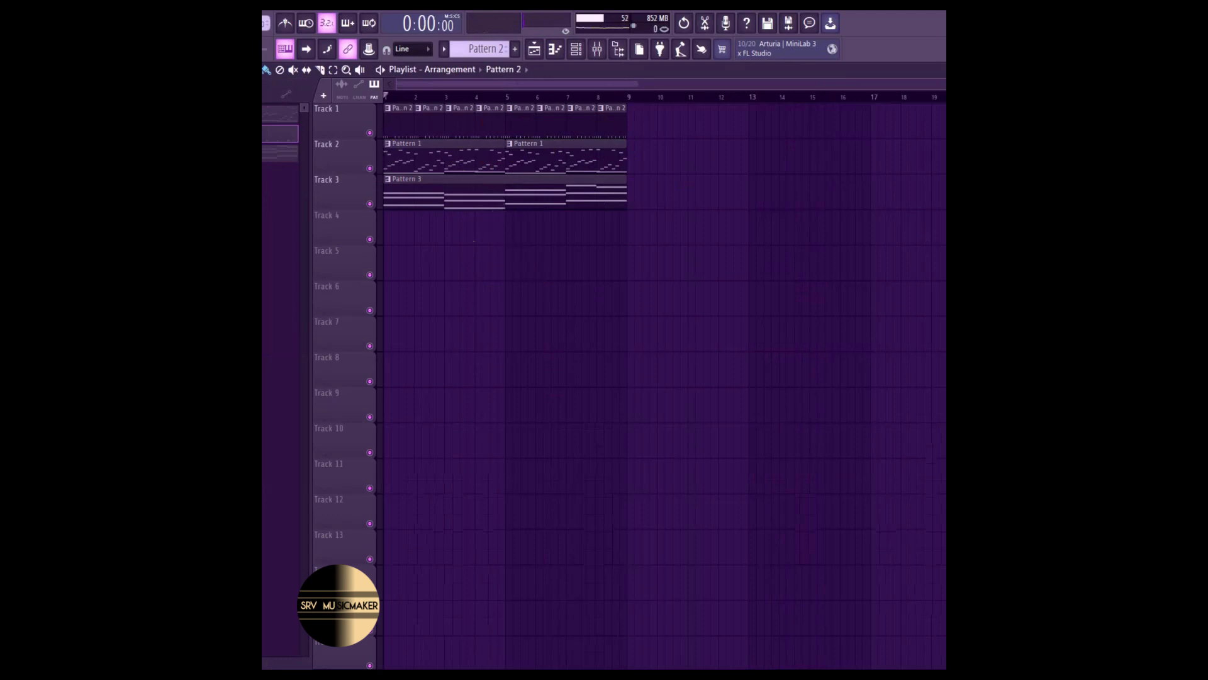
# Play the arrangement and set the Xpand!2_x64 pad's Cutoff smart knob to +74 %.
pyautogui.press('space')
pyautogui.click(576, 49)
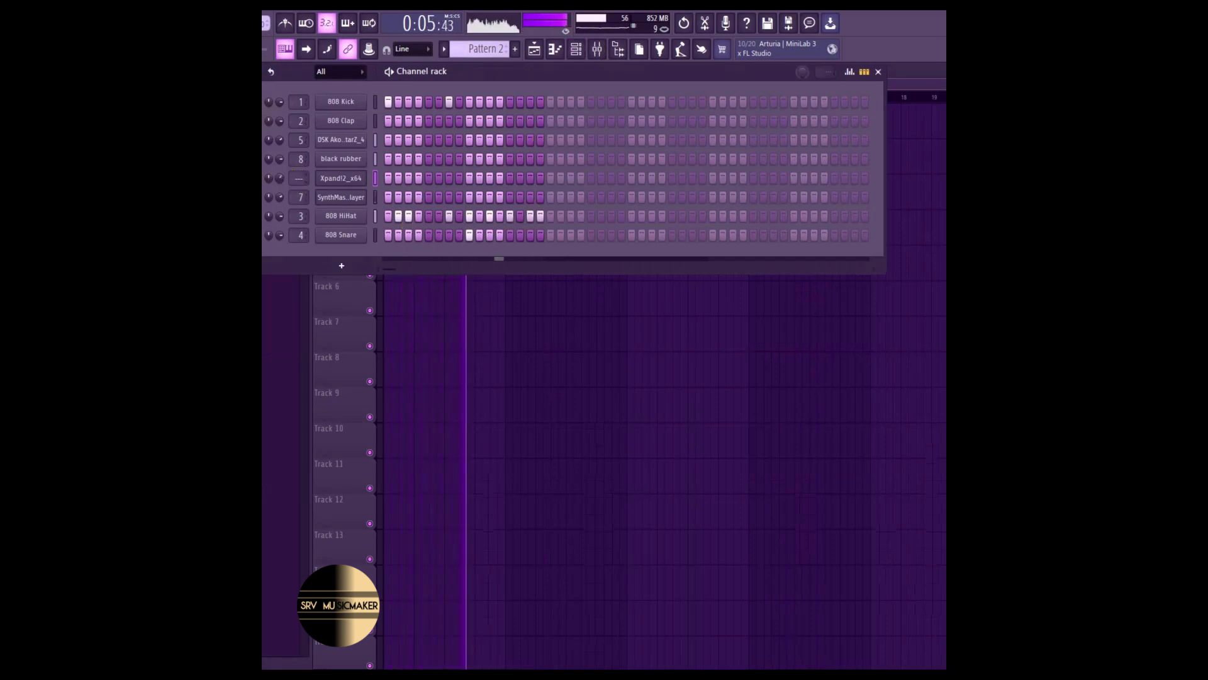
pyautogui.click(368, 182)
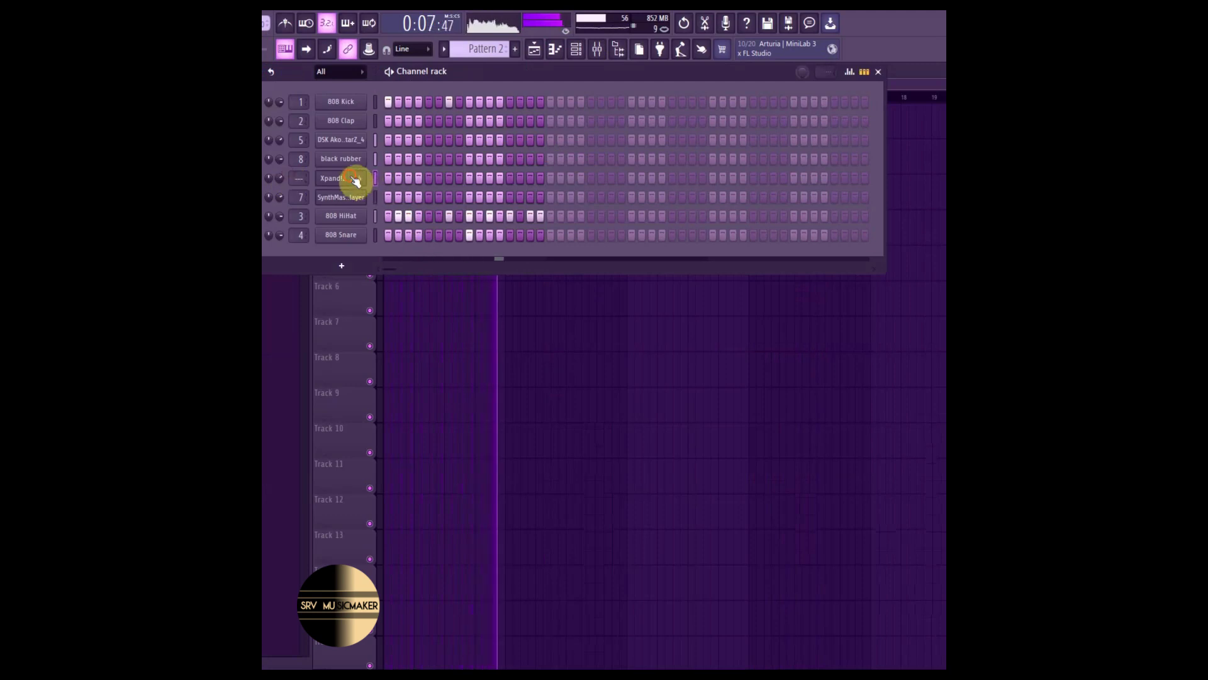
pyautogui.click(356, 182)
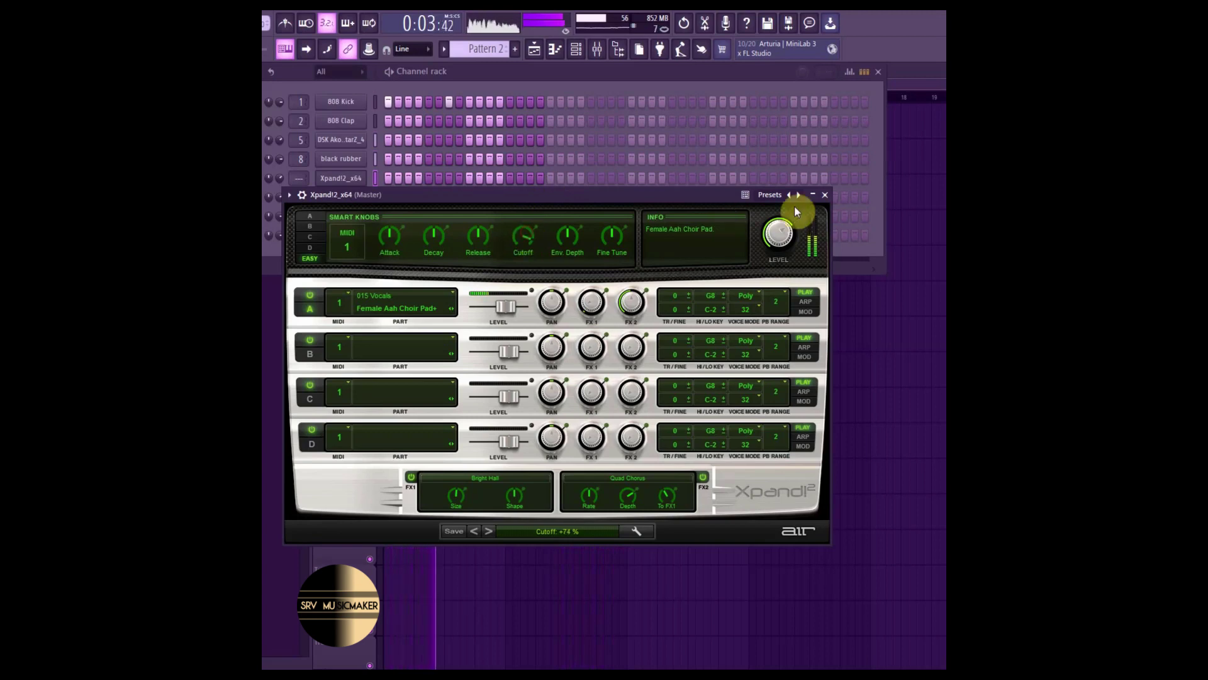
pyautogui.click(826, 195)
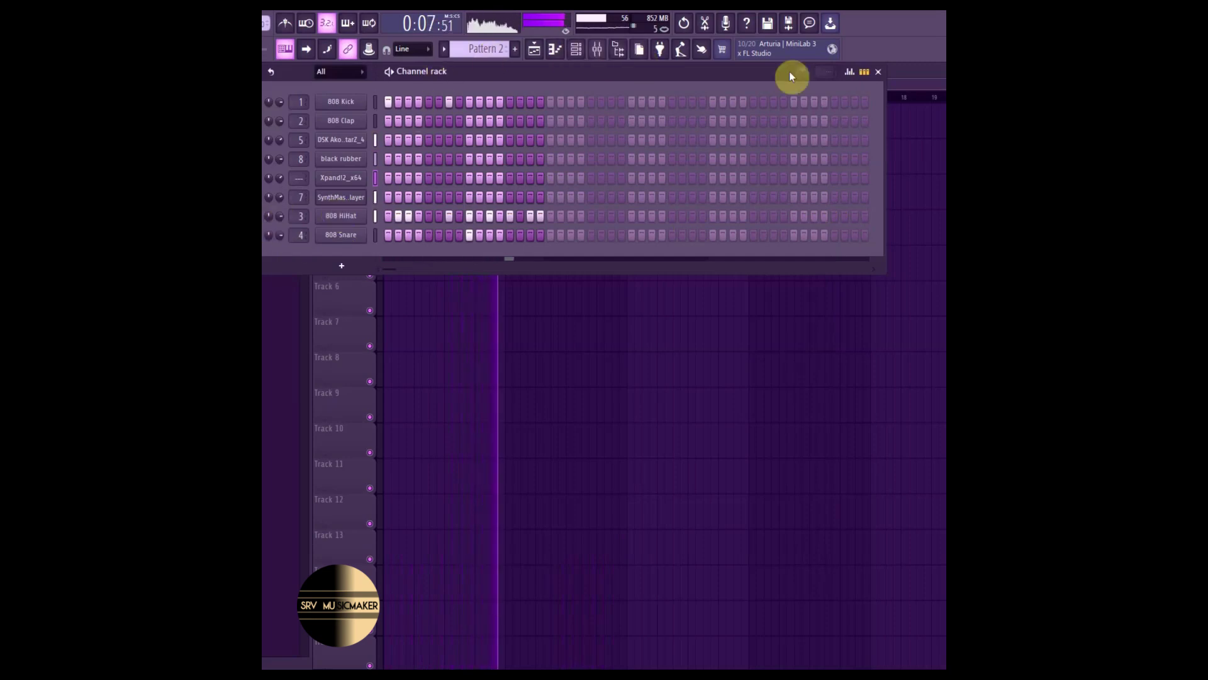
pyautogui.click(920, 85)
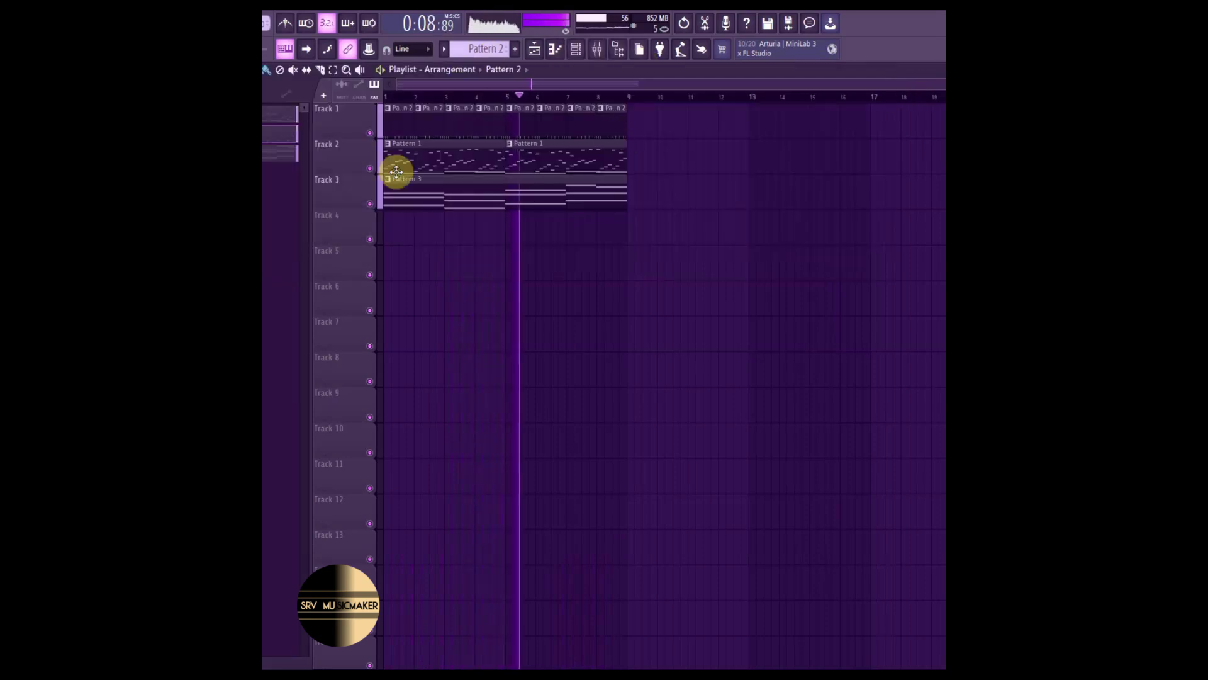
# Audition the Pattern 1 clips with Track 1 and Track 3 muted, and restore both tracks to hear the full arrangement.
pyautogui.click(371, 133)
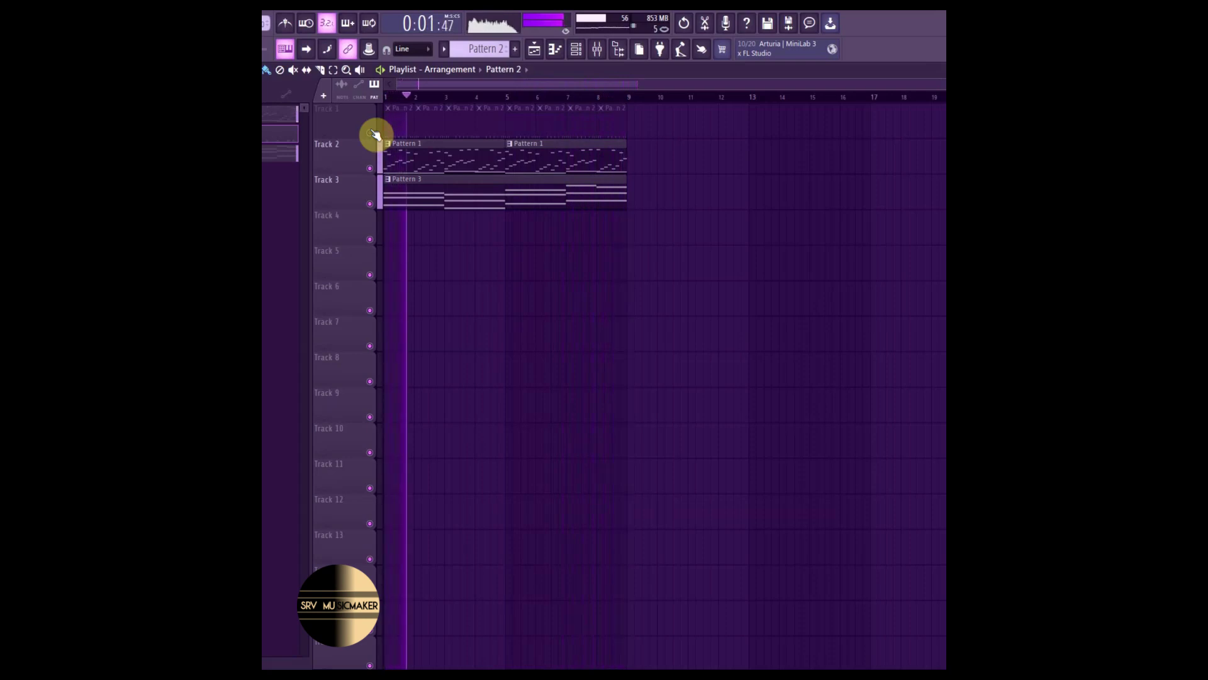
pyautogui.click(371, 203)
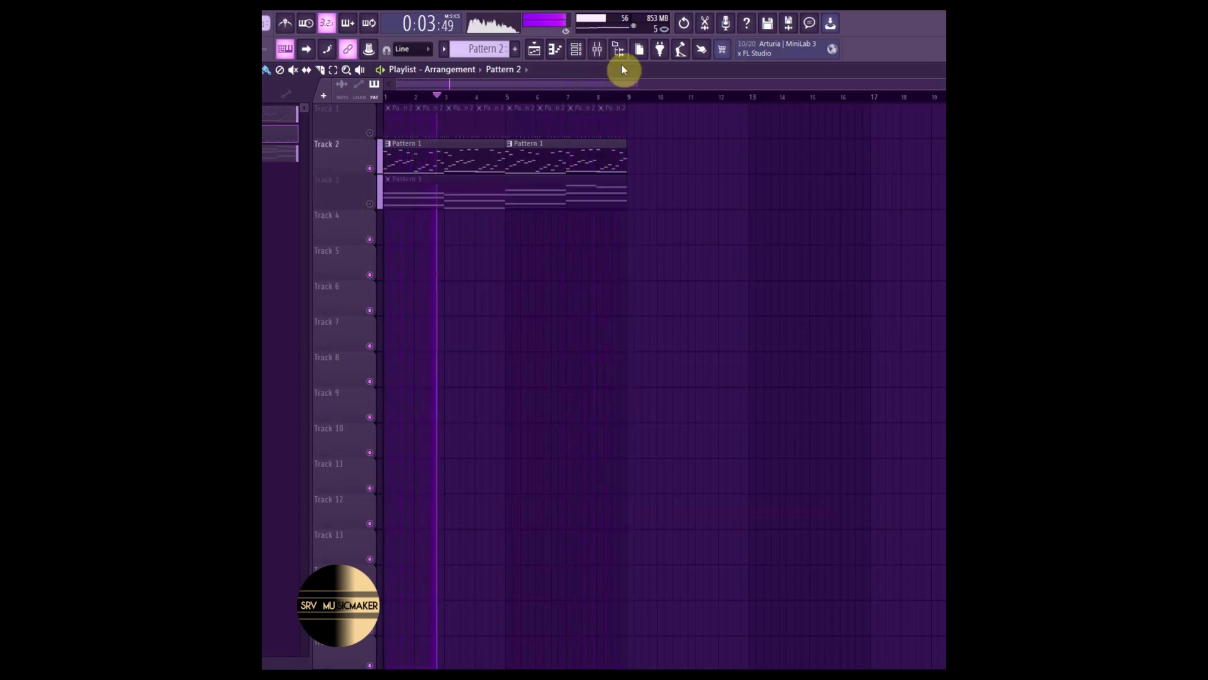
pyautogui.click(583, 52)
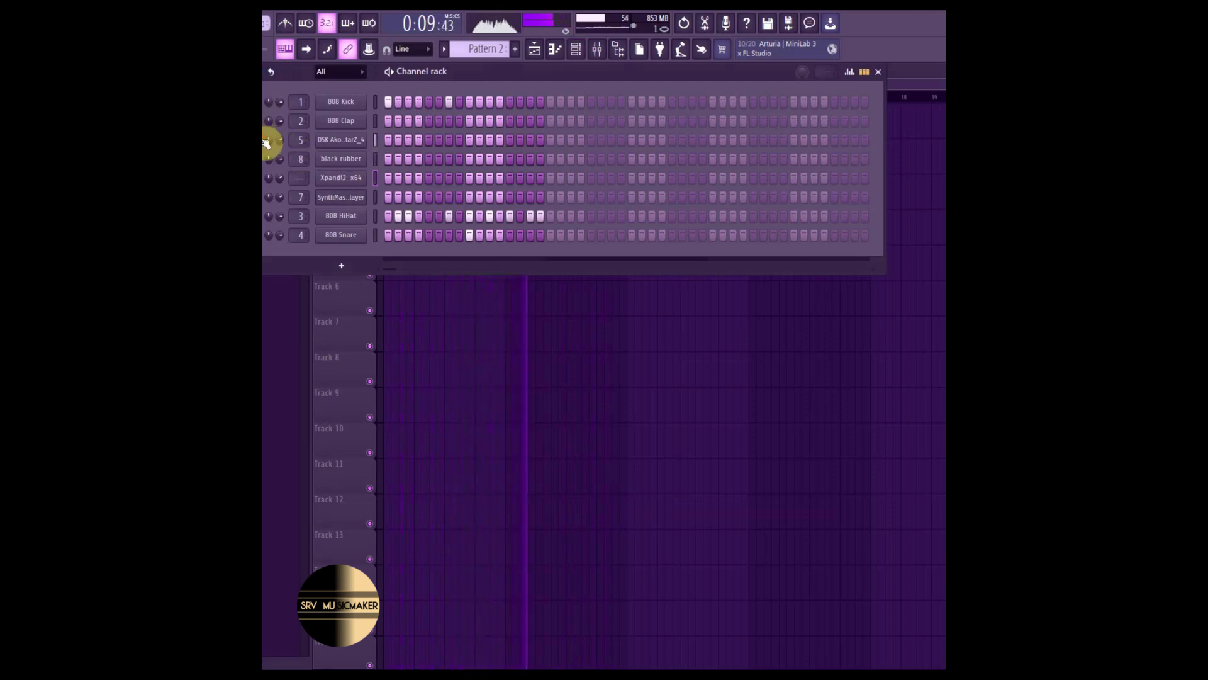
pyautogui.click(880, 73)
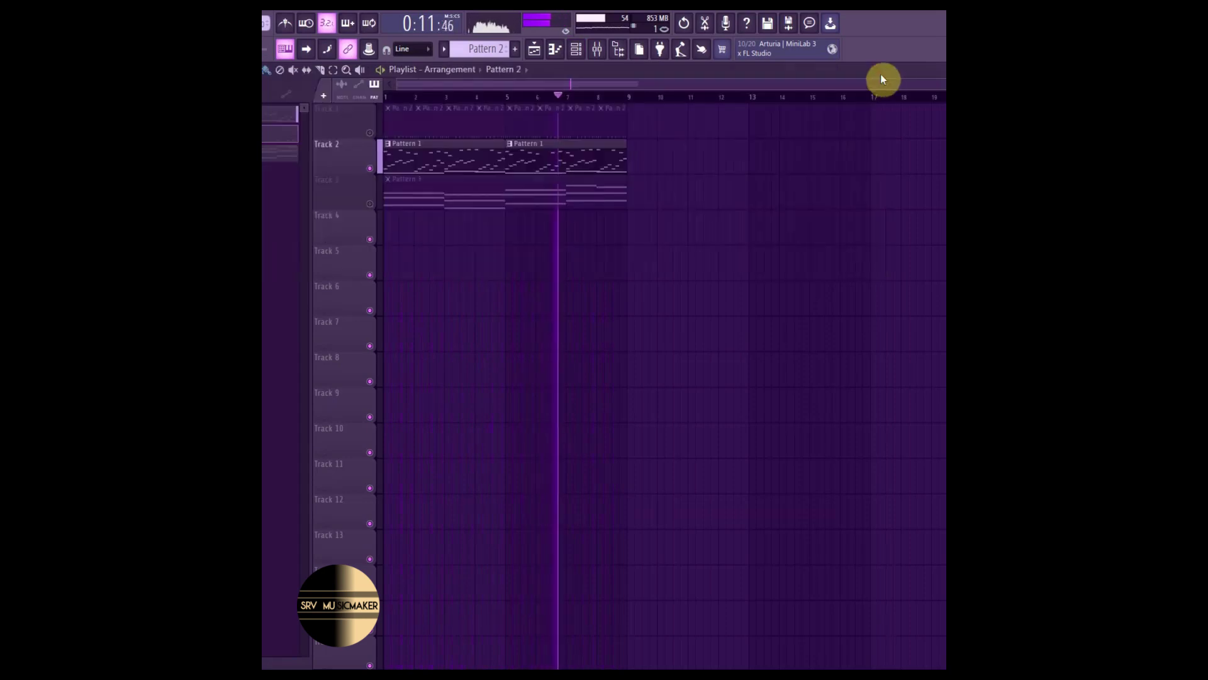
pyautogui.click(377, 205)
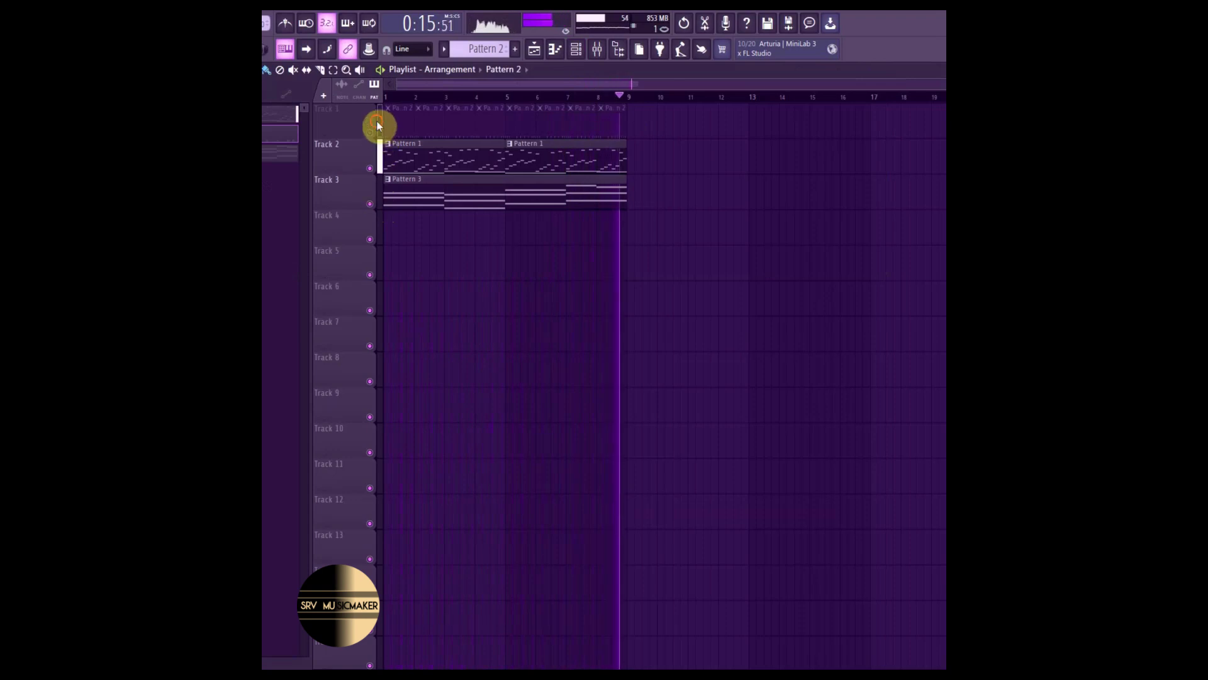
pyautogui.click(372, 133)
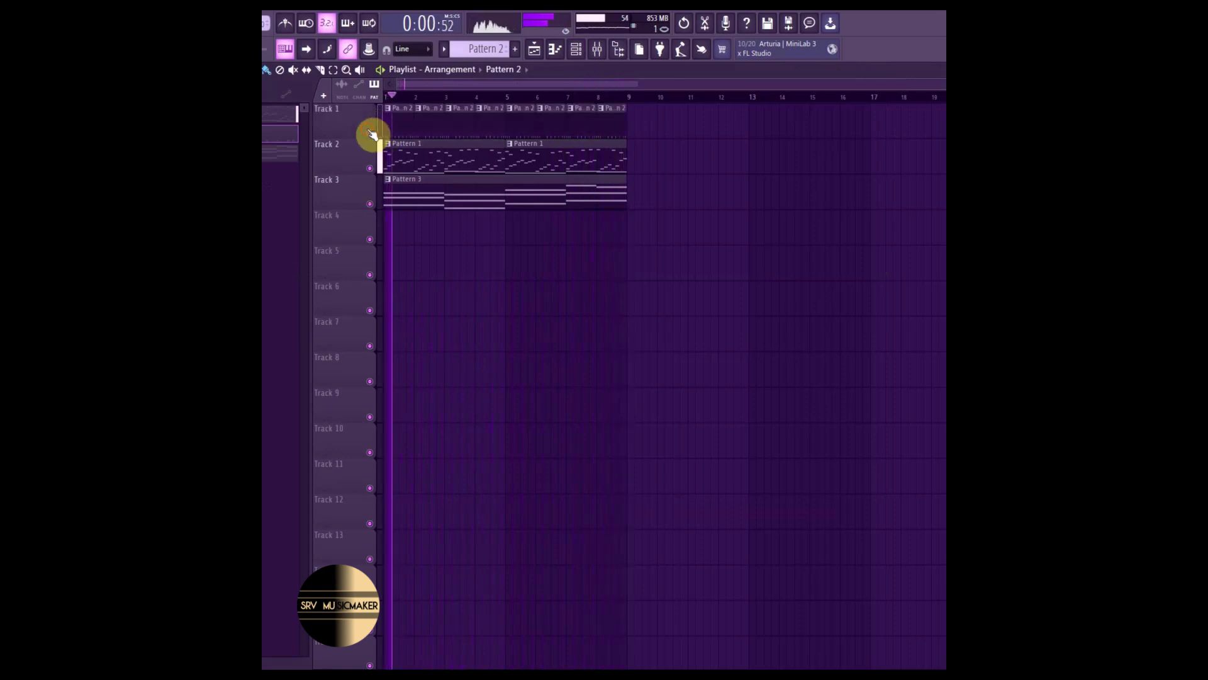
pyautogui.click(584, 55)
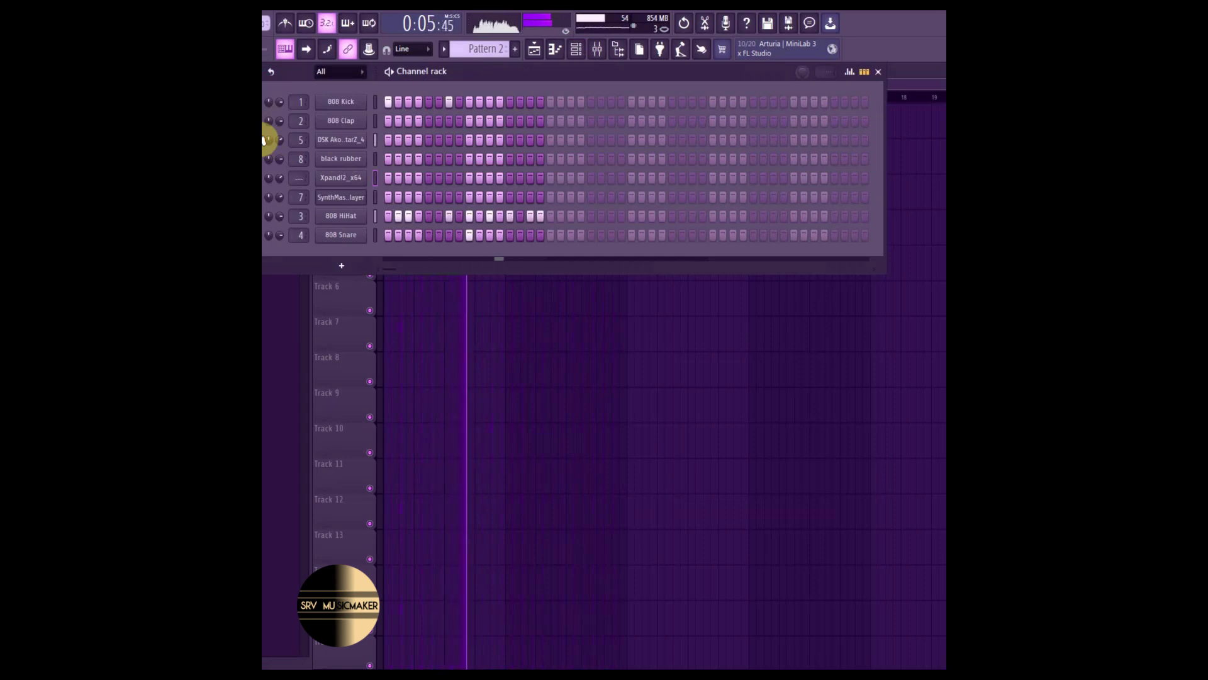
pyautogui.click(878, 72)
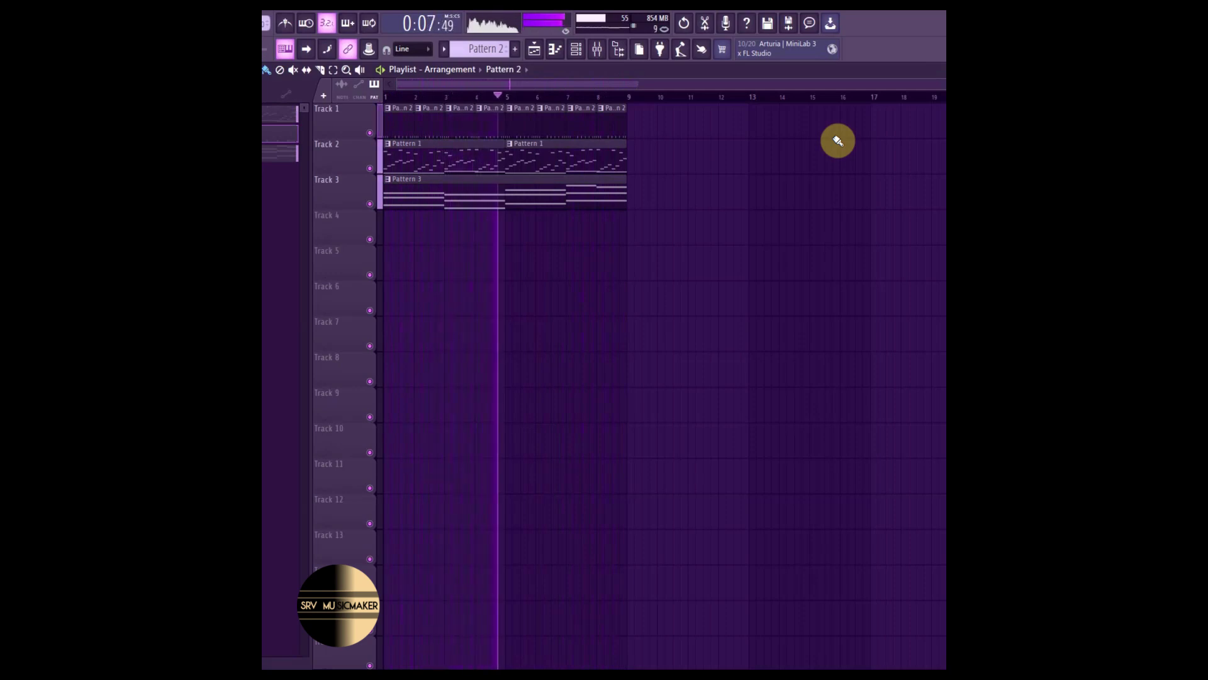
# Solo the DSK AkoustiK GuitarZ_4 channel, switch to Pattern 1 and bring up the guitar plugin's controls.
pyautogui.click(577, 49)
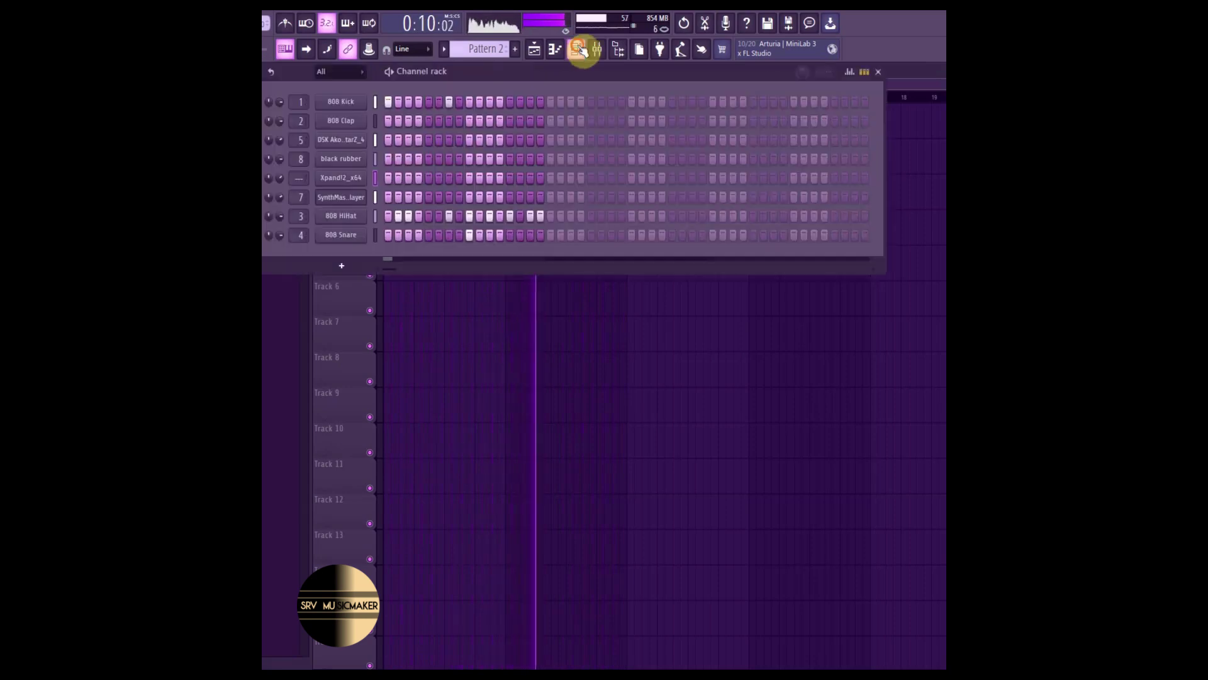
pyautogui.click(356, 139)
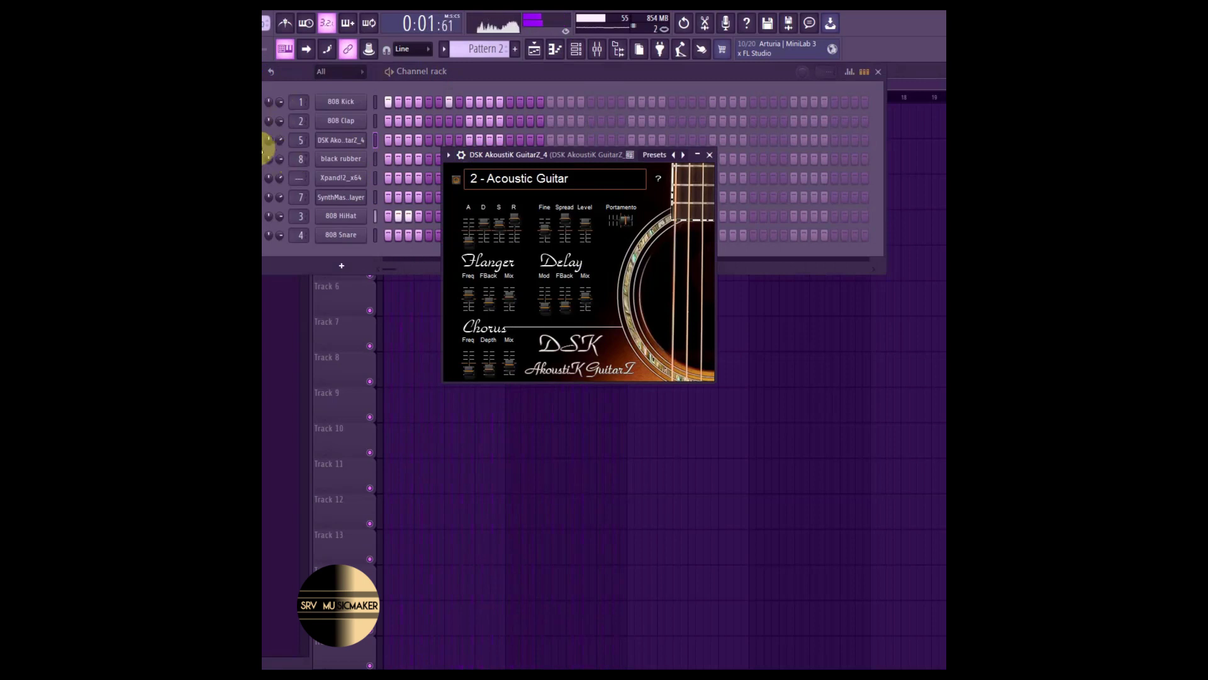
pyautogui.click(265, 150)
pyautogui.moveTo(470, 49); pyautogui.dragTo(481, 63)
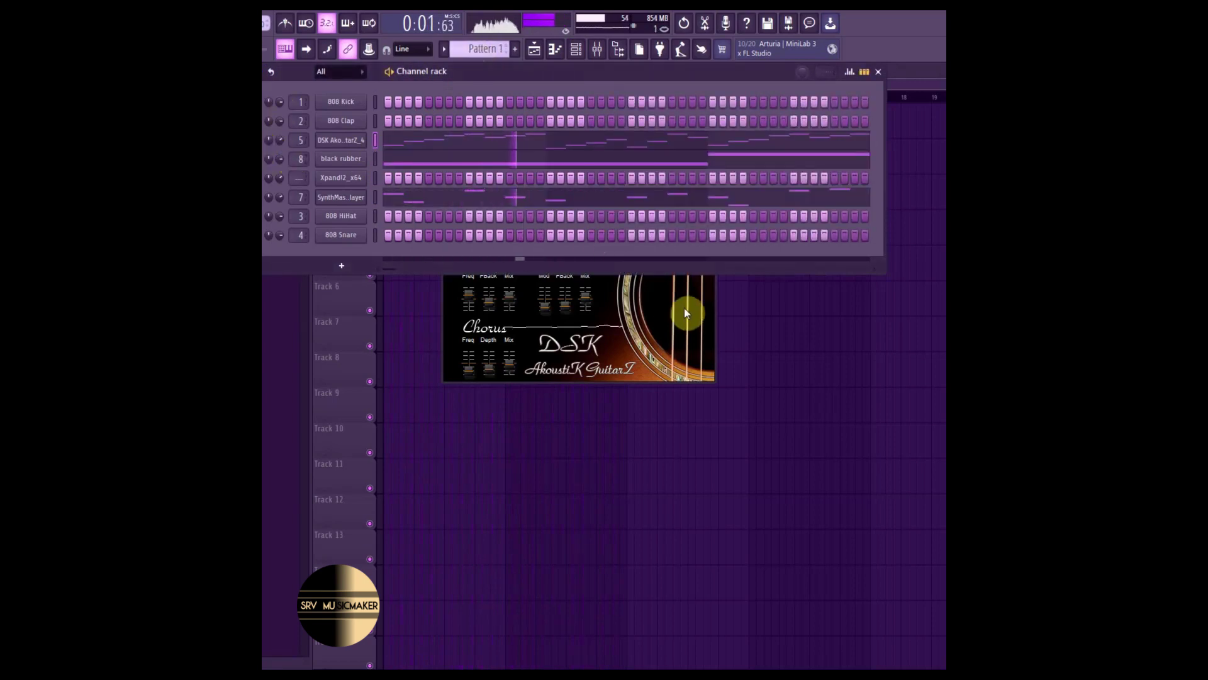
pyautogui.click(348, 141)
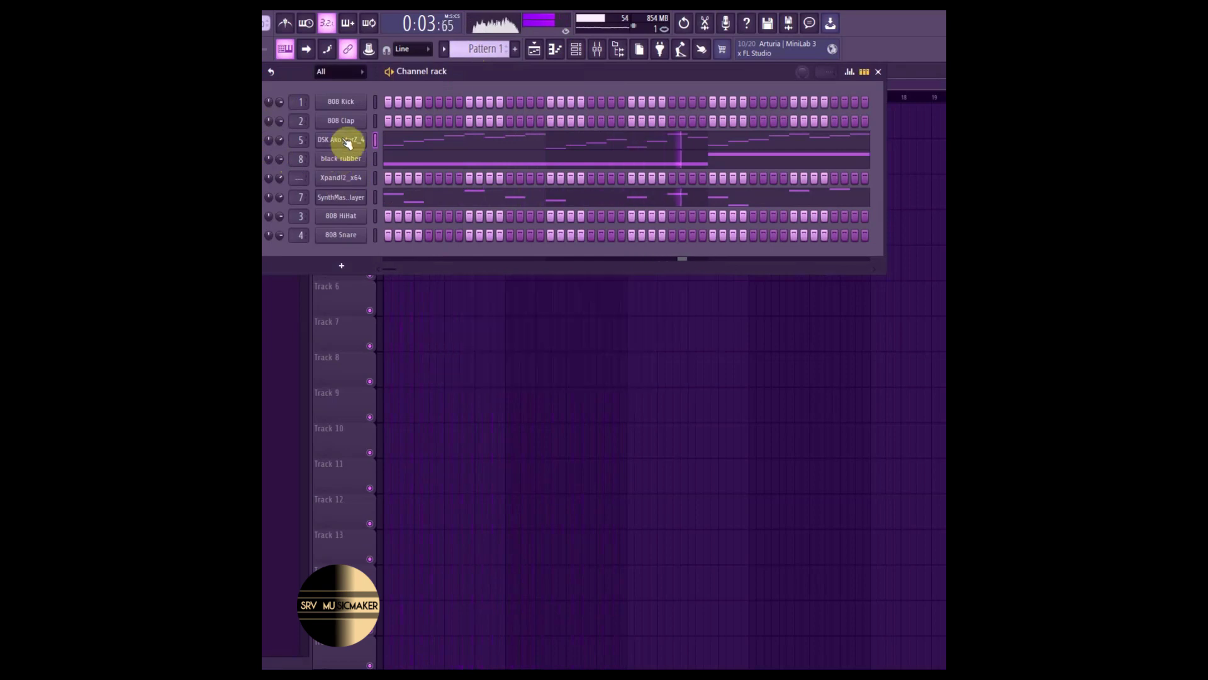
pyautogui.click(348, 141)
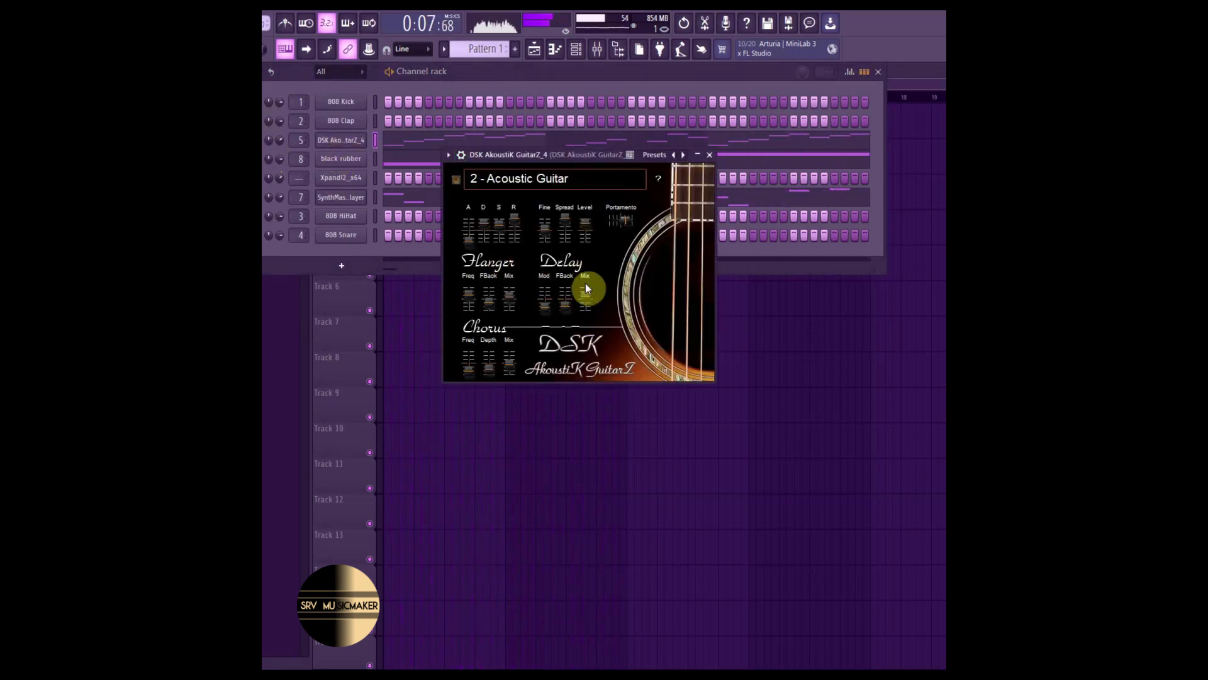
# Raise the acoustic guitar's Flanger Mix and try out a stronger Chorus Mix while the melody plays.
pyautogui.moveTo(497, 297); pyautogui.dragTo(515, 267)
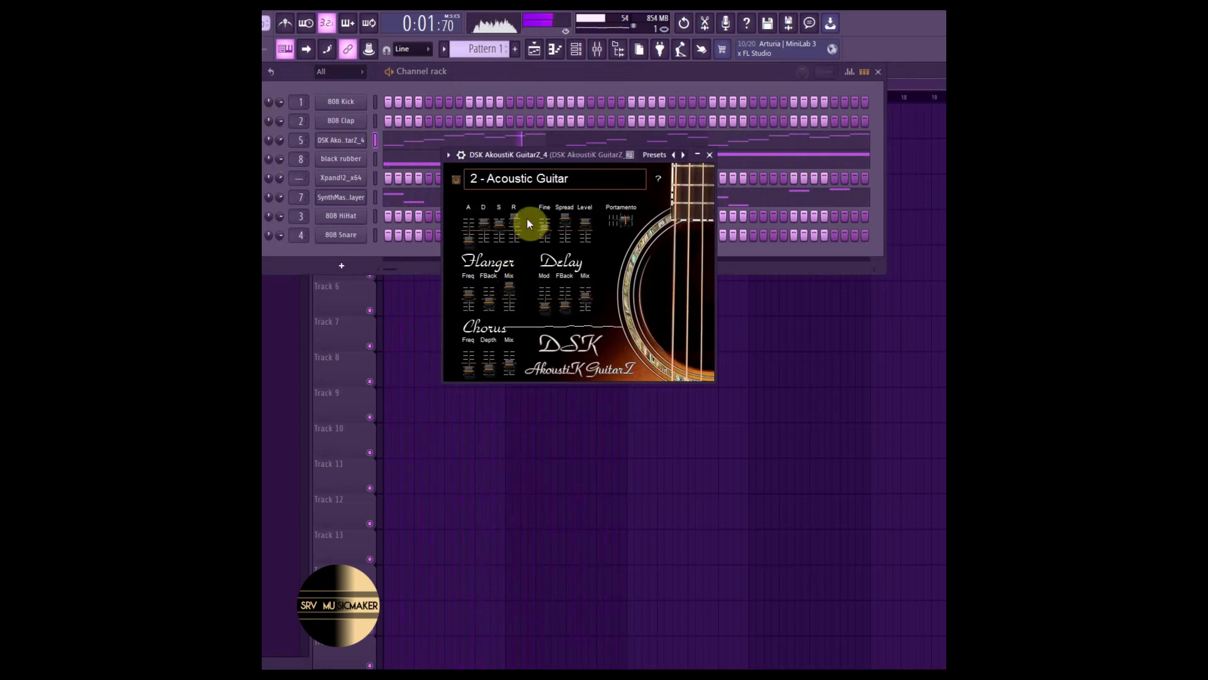
pyautogui.moveTo(508, 374); pyautogui.dragTo(516, 337)
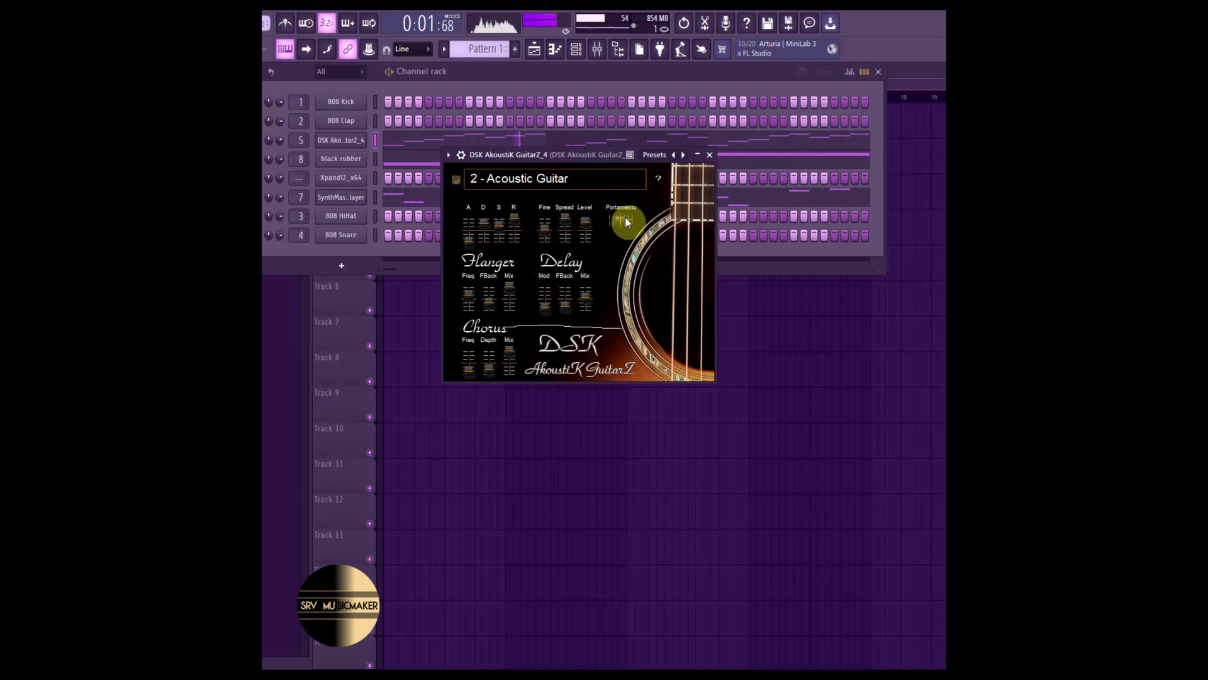
pyautogui.moveTo(508, 349)
pyautogui.mouseDown()
pyautogui.moveTo(508, 365)
pyautogui.moveTo(498, 349)
pyautogui.mouseUp()
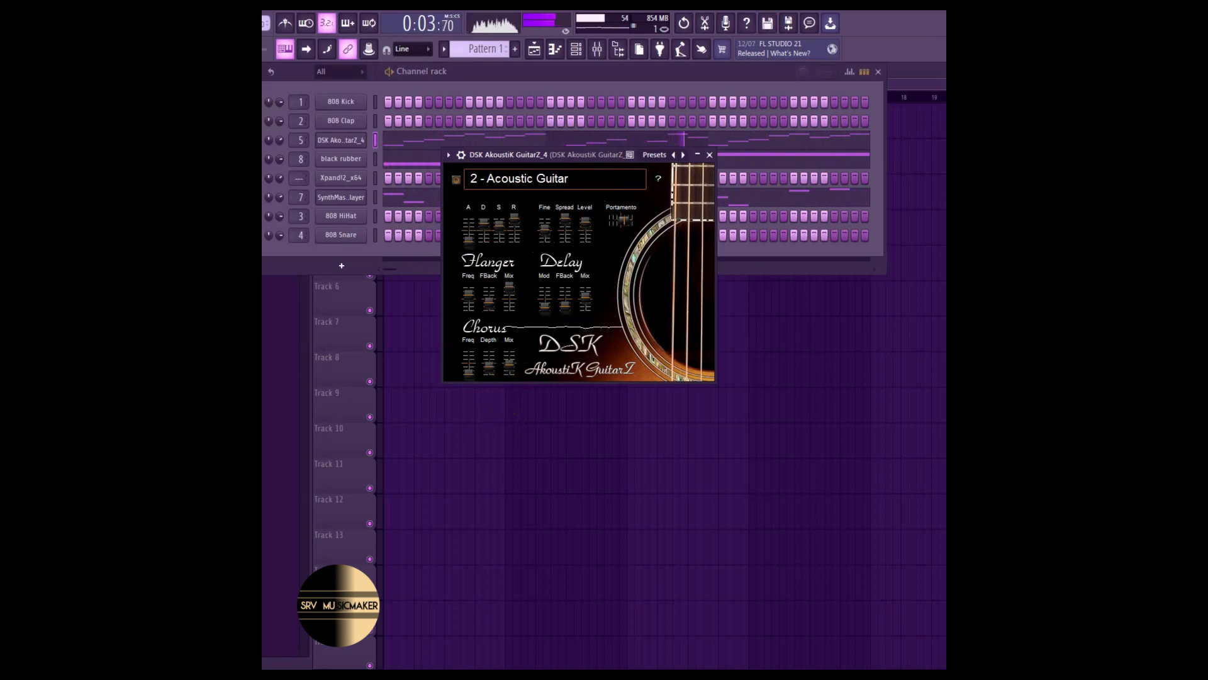
# Load the Transpire transient processor on the DSK AkoustiK GuitarZ_4 mixer track.
pyautogui.press('F9')
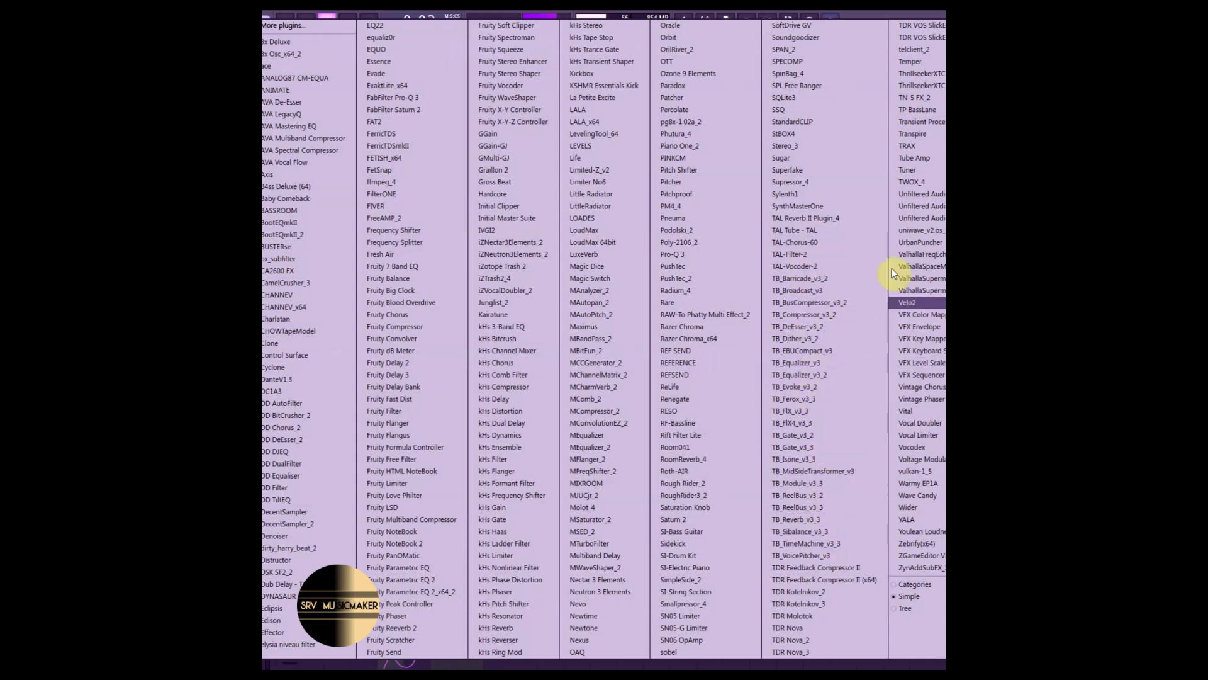
pyautogui.click(912, 134)
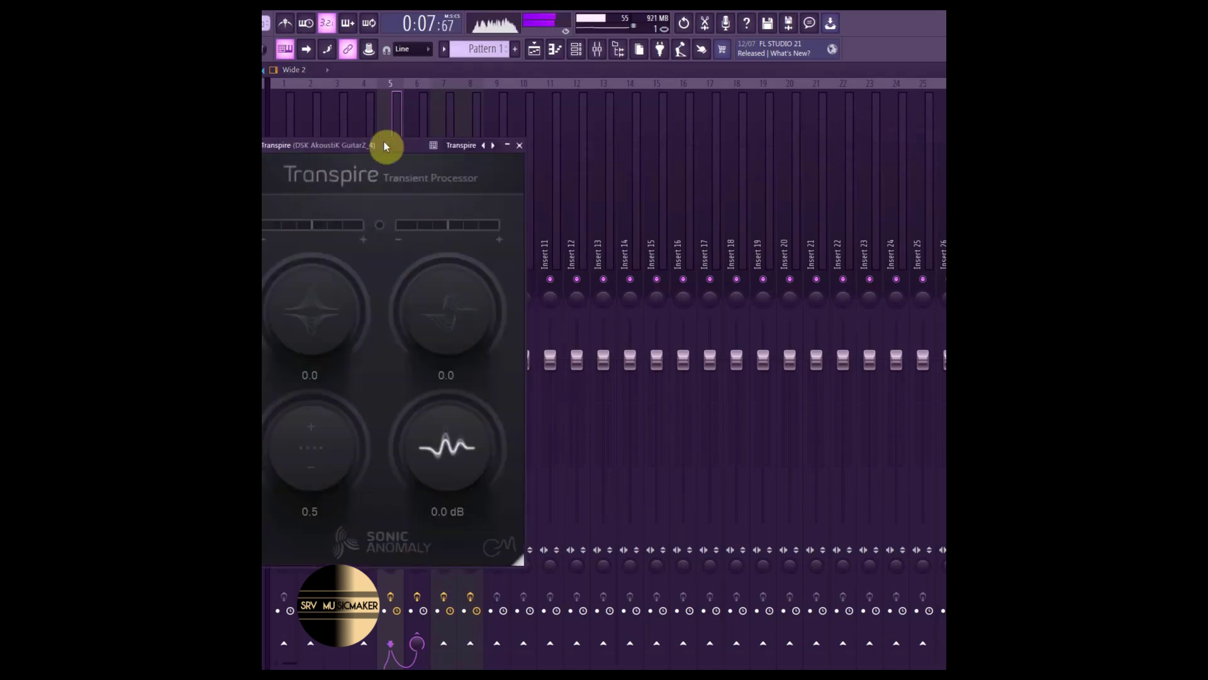
pyautogui.moveTo(377, 156); pyautogui.dragTo(521, 152)
# Set Transpire's attack to 3.5, sensitivity to 0.6 and sustain to 2.0 on the guitar, checking the knob labels.
pyautogui.moveTo(447, 327); pyautogui.dragTo(505, 248)
pyautogui.click(476, 429)
pyautogui.moveTo(475, 430); pyautogui.dragTo(491, 384)
pyautogui.moveTo(614, 292); pyautogui.dragTo(616, 244)
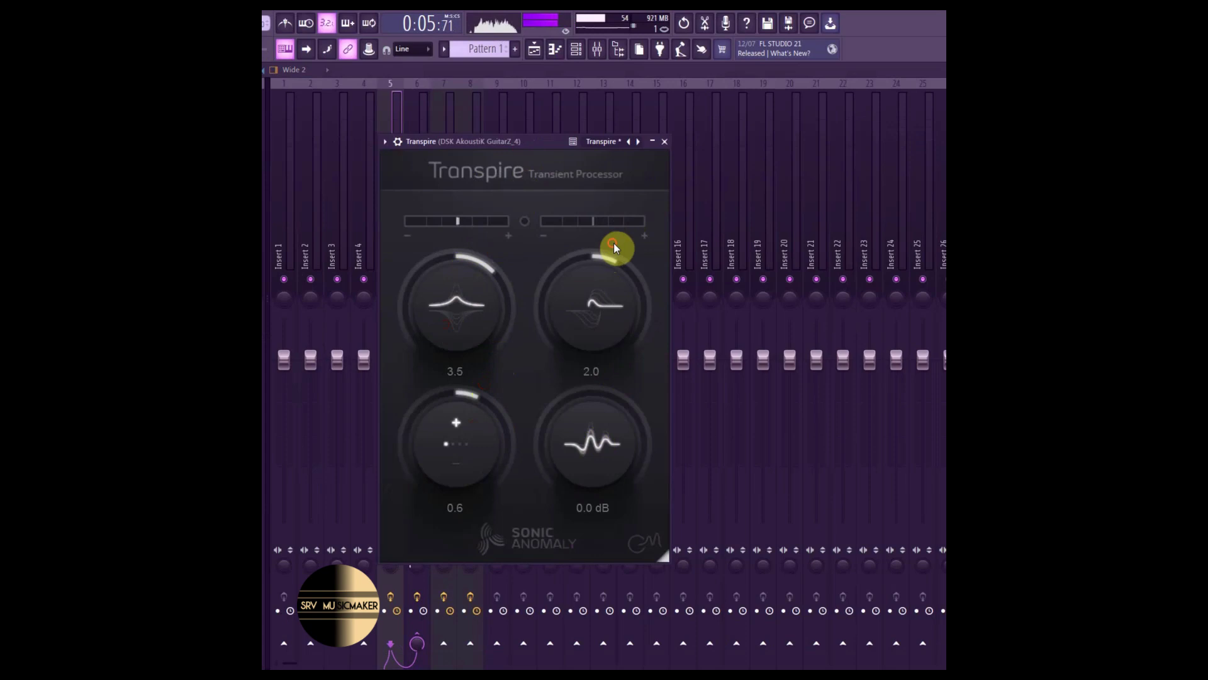
pyautogui.click(522, 532)
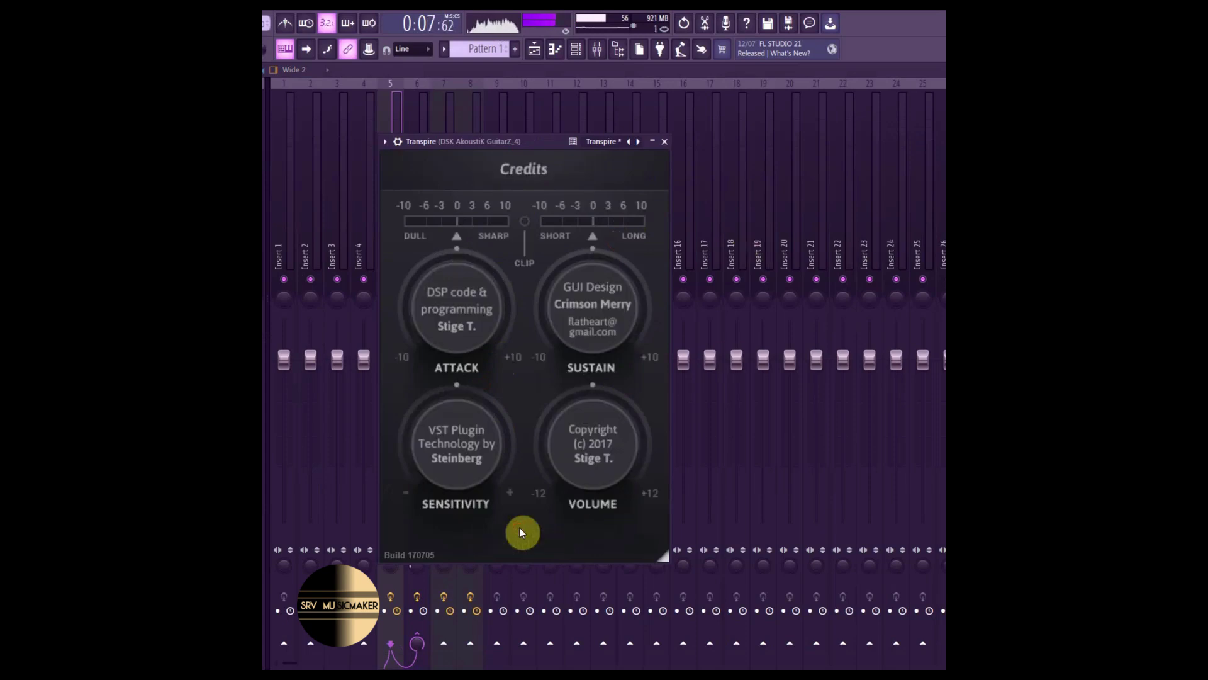
pyautogui.click(520, 532)
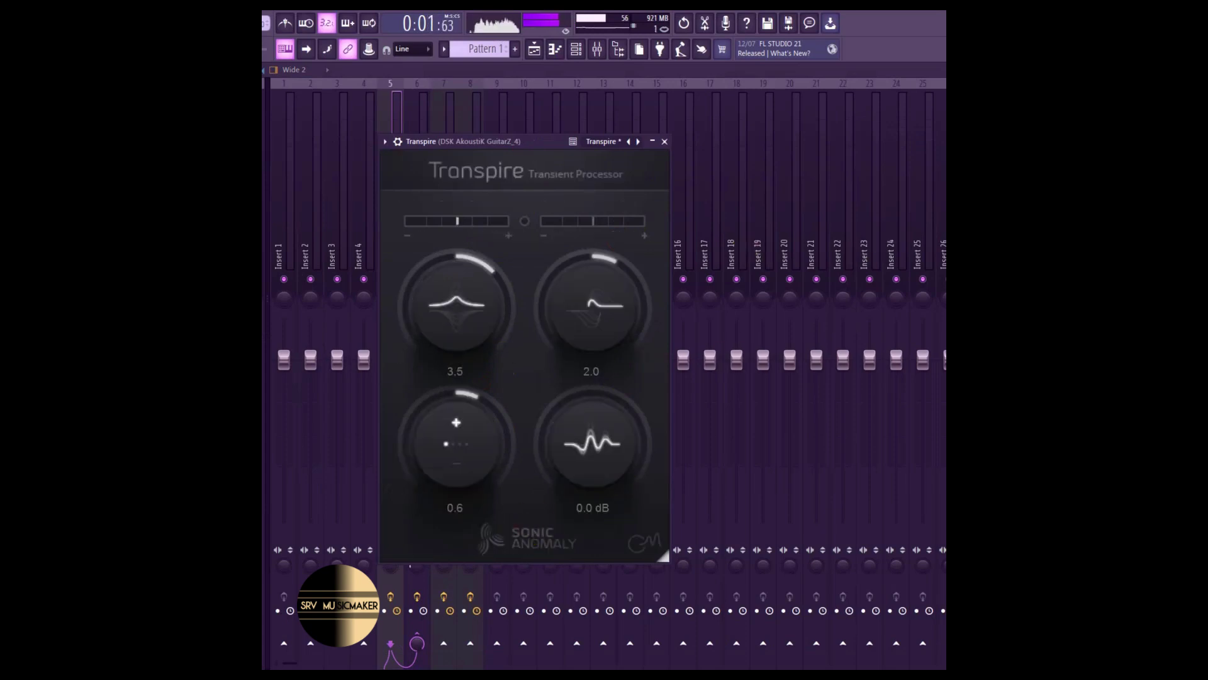
pyautogui.press('Escape')
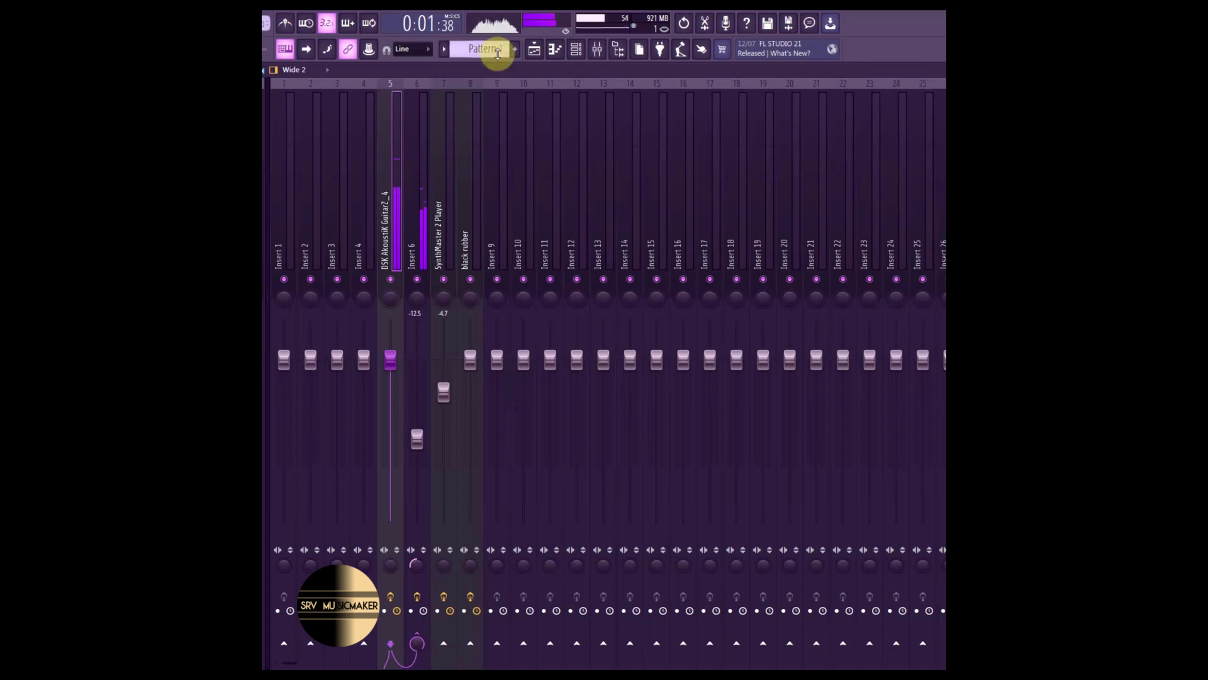
# Route the Xpand!2_x64 vocal pad to its own mixer track, insert 9.
pyautogui.click(574, 56)
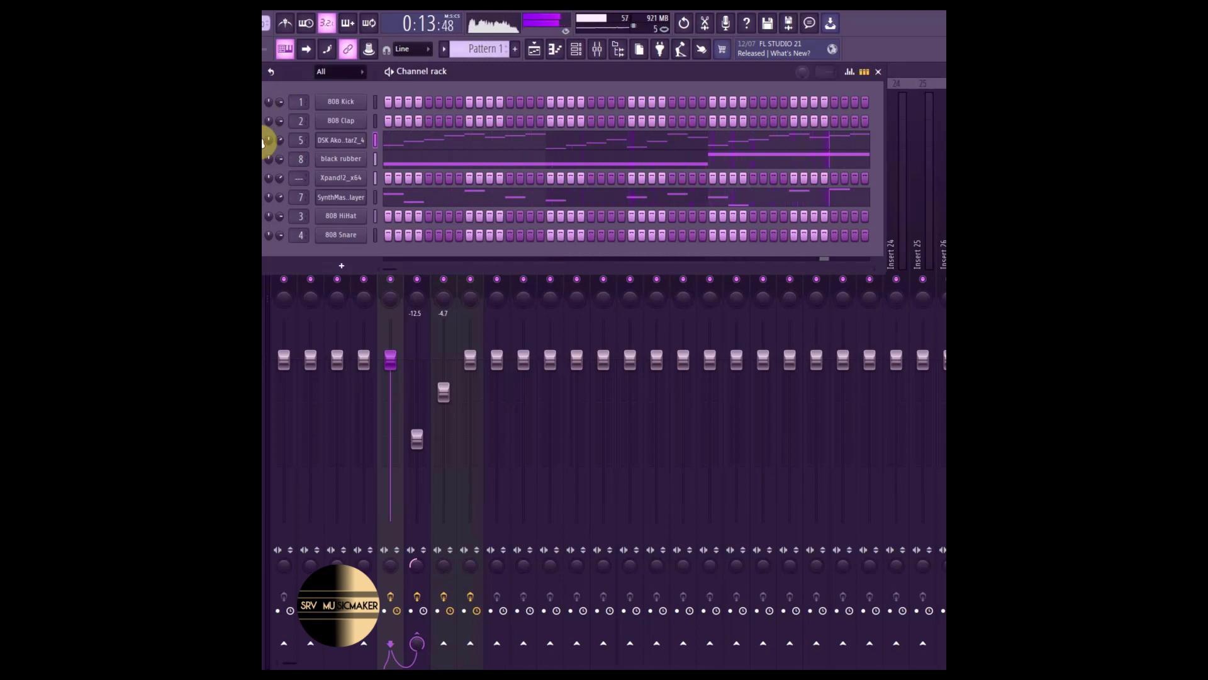
pyautogui.click(335, 179)
pyautogui.click(336, 178)
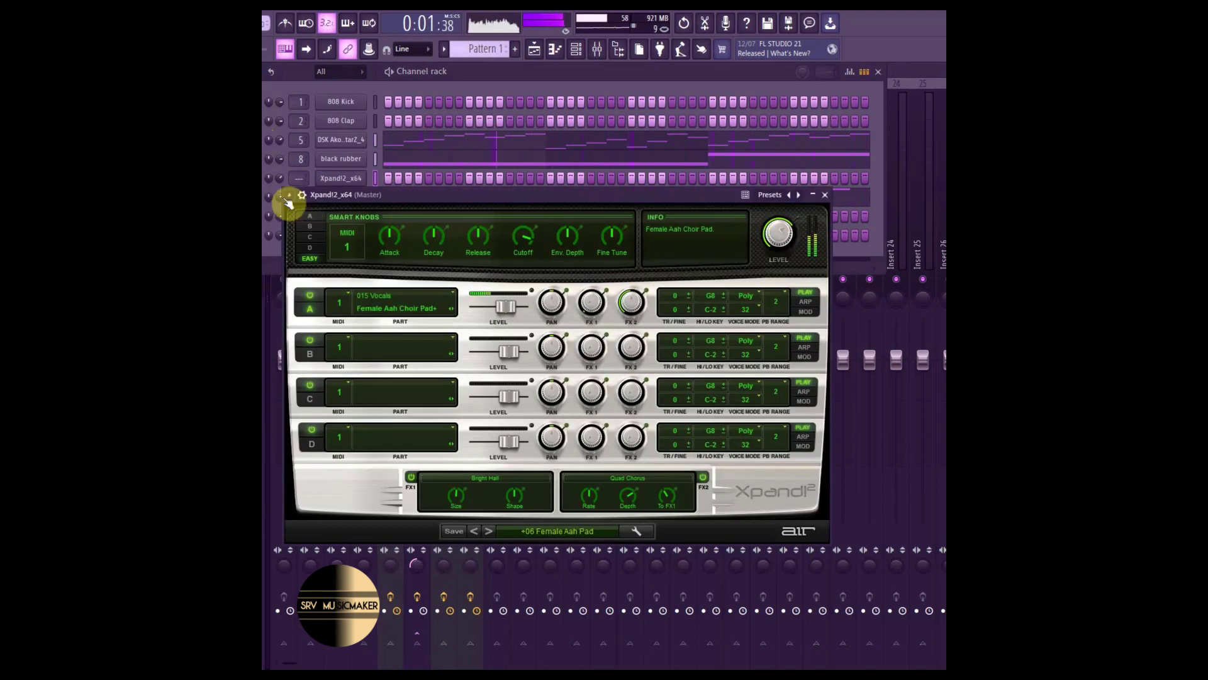
pyautogui.click(289, 195)
pyautogui.click(470, 238)
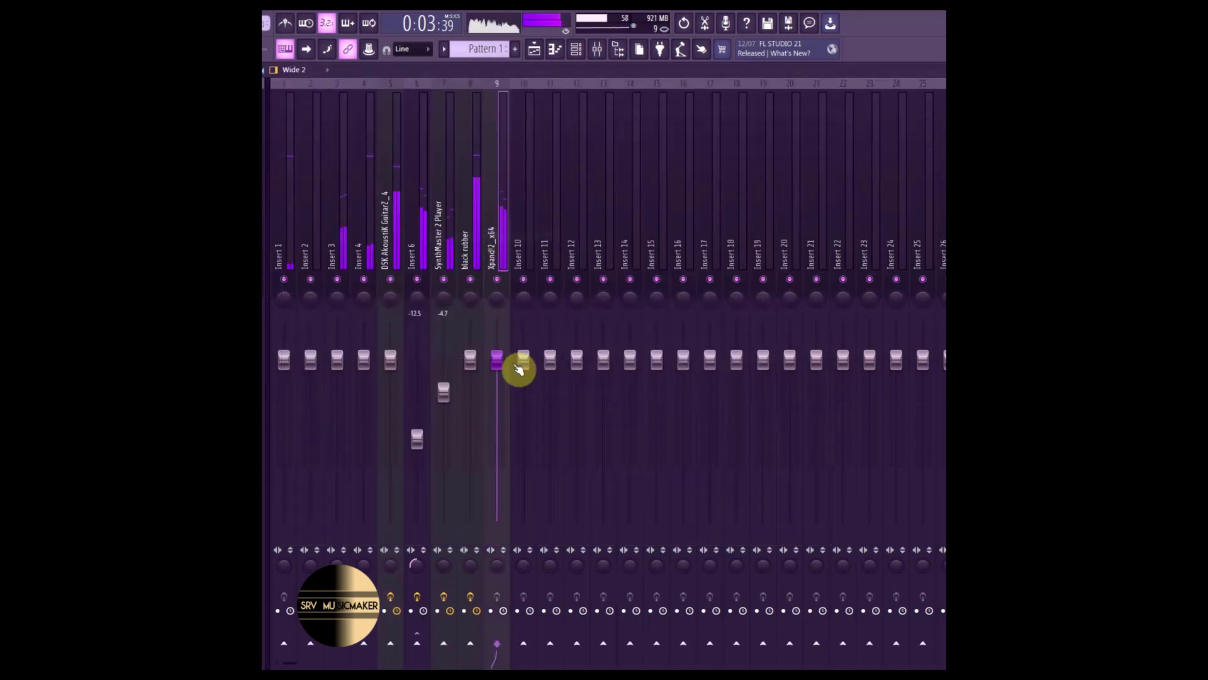
# Set mixer levels to -6.0 dB for Xpand!2_x64, -3.5 for black rubber and -8.1 for SynthMaster 2 Player, adjusting the pad's and synth's stereo separation.
pyautogui.moveTo(509, 367); pyautogui.dragTo(508, 406)
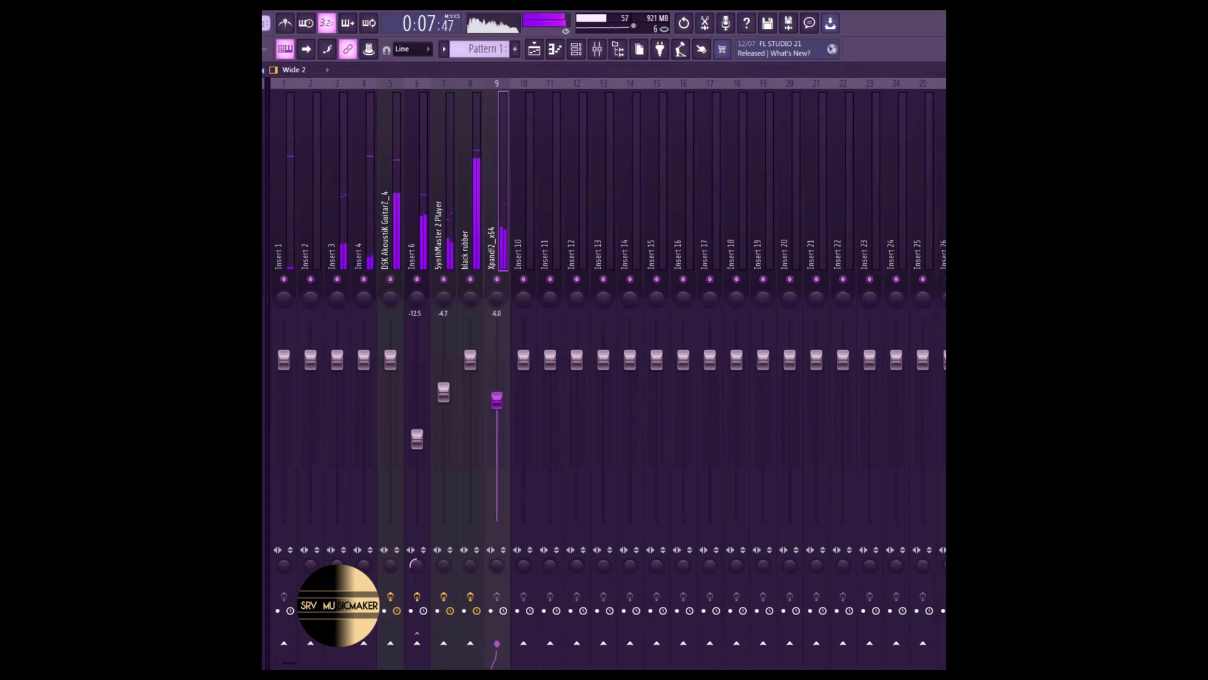
pyautogui.moveTo(476, 363); pyautogui.dragTo(521, 391)
pyautogui.moveTo(496, 564); pyautogui.dragTo(497, 565)
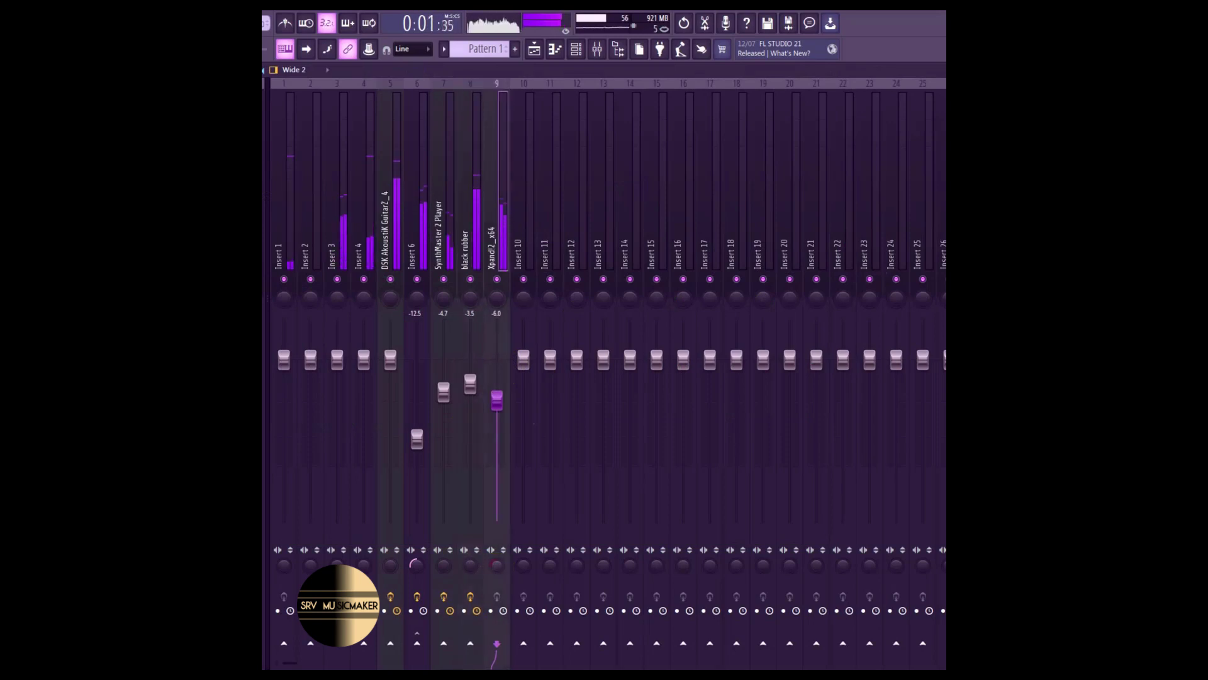
pyautogui.moveTo(496, 565); pyautogui.dragTo(494, 567)
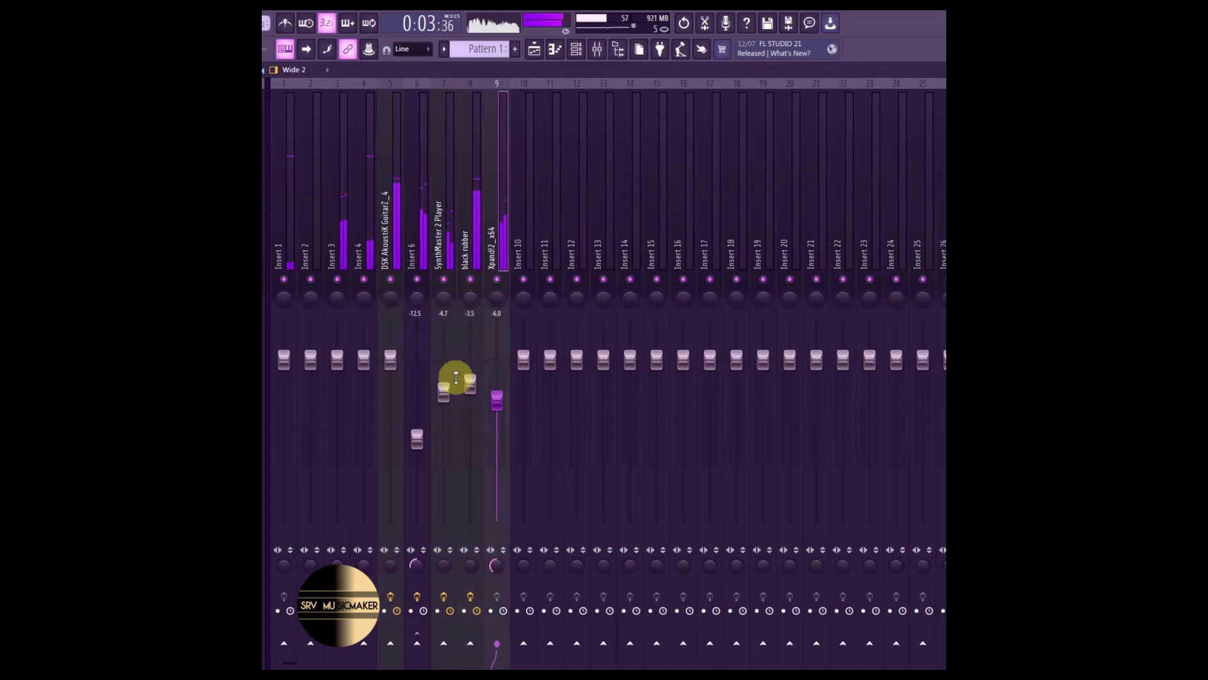
pyautogui.moveTo(443, 562); pyautogui.dragTo(445, 567)
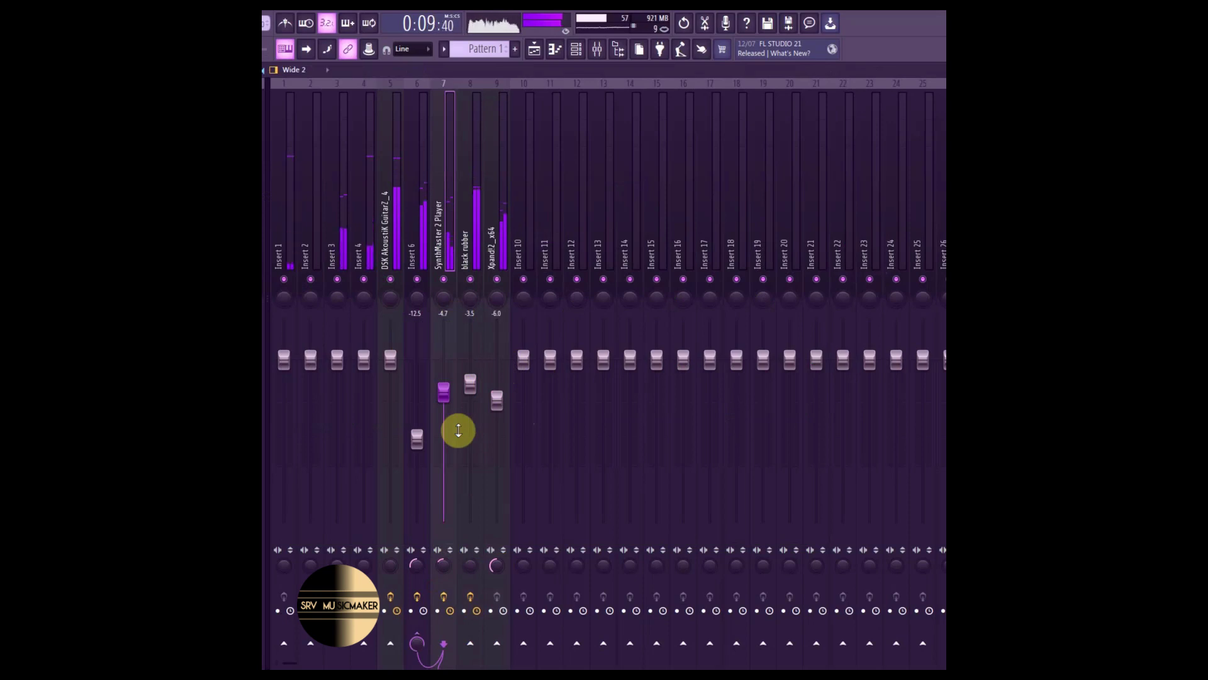
pyautogui.moveTo(445, 396); pyautogui.dragTo(445, 418)
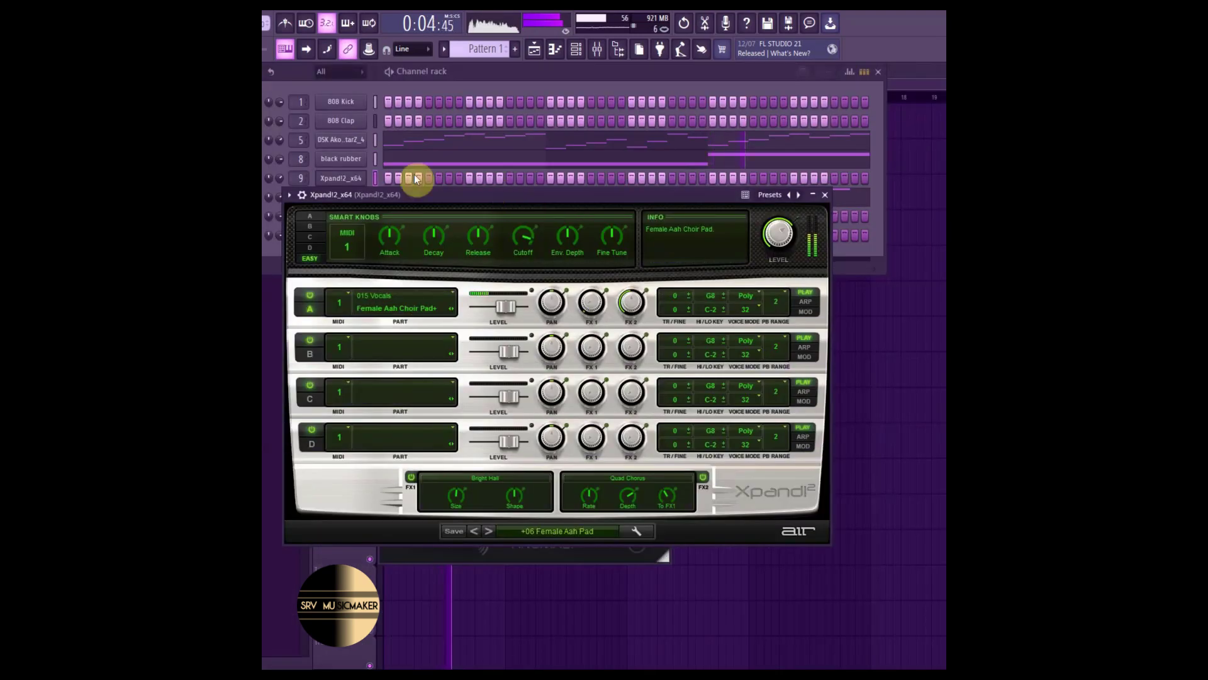
# Solo the DSK AkoustiK GuitarZ_4 channel, select its mixer track and widen the compact mixer to show inserts 1 to 10.
pyautogui.click(266, 142)
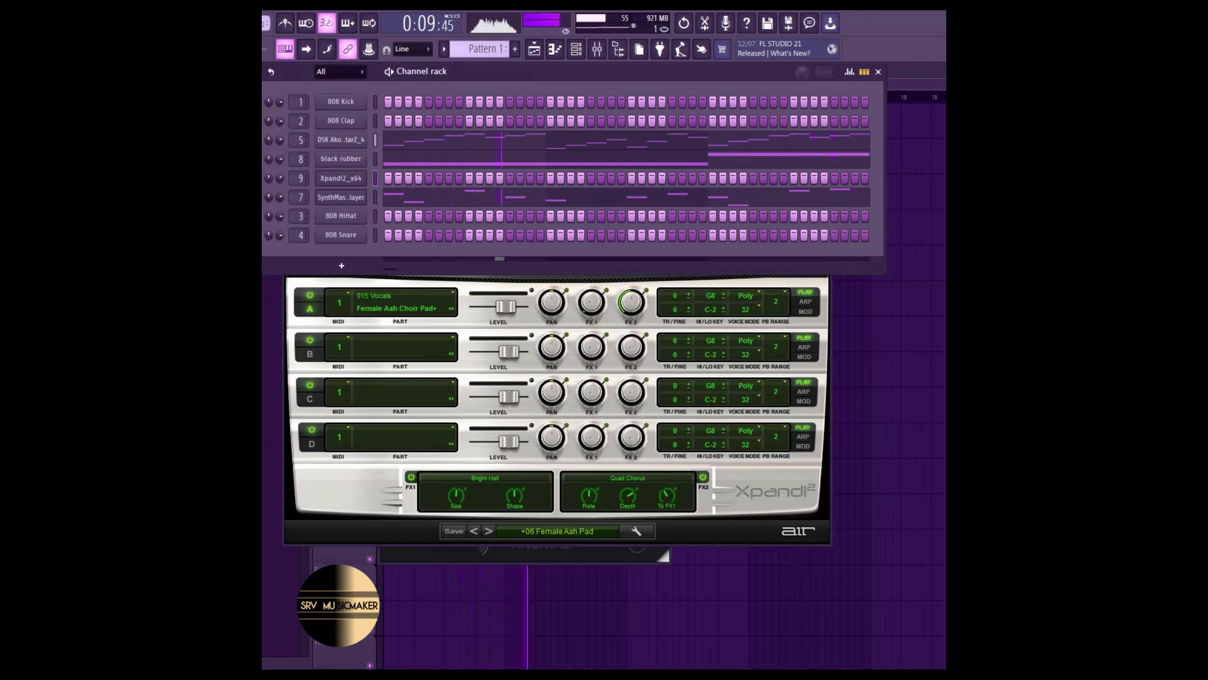
pyautogui.press('F9')
pyautogui.click(385, 237)
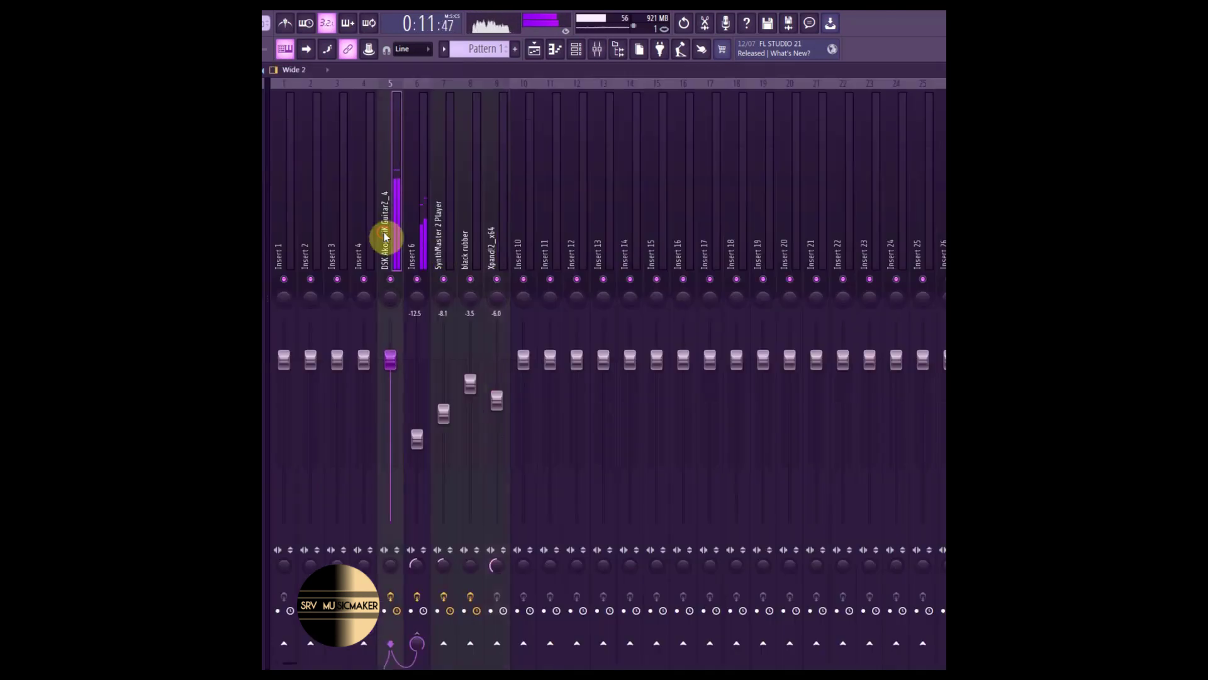
pyautogui.press('F9')
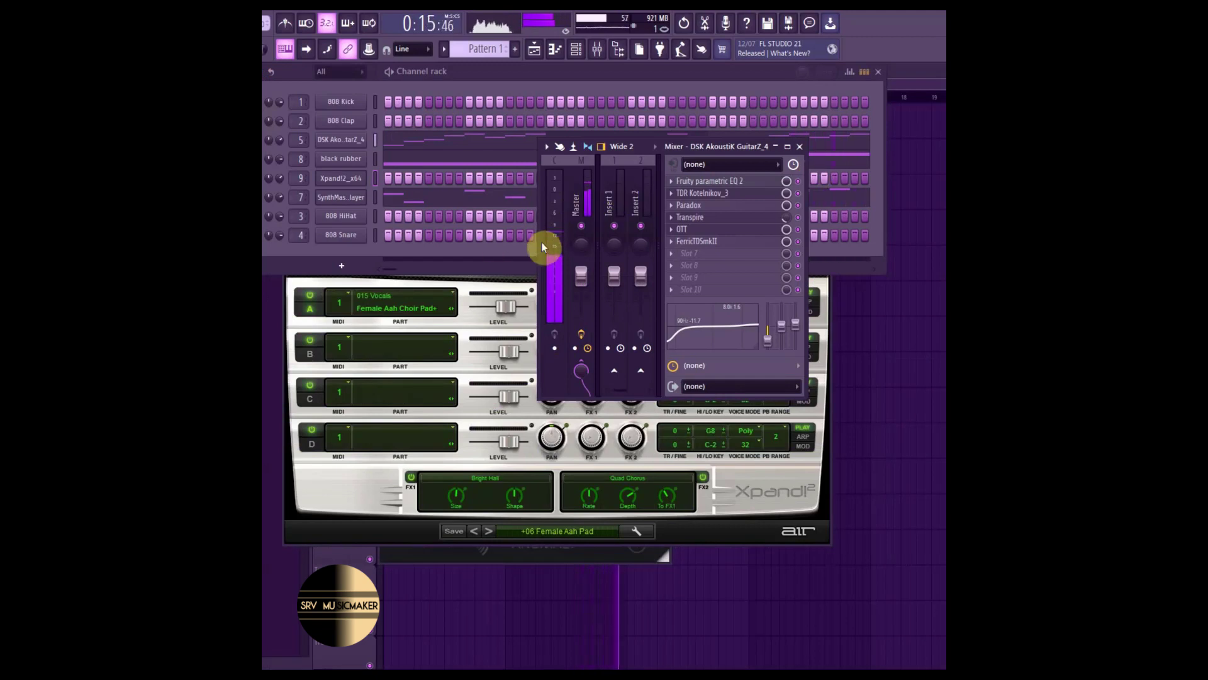
pyautogui.moveTo(541, 242); pyautogui.dragTo(327, 236)
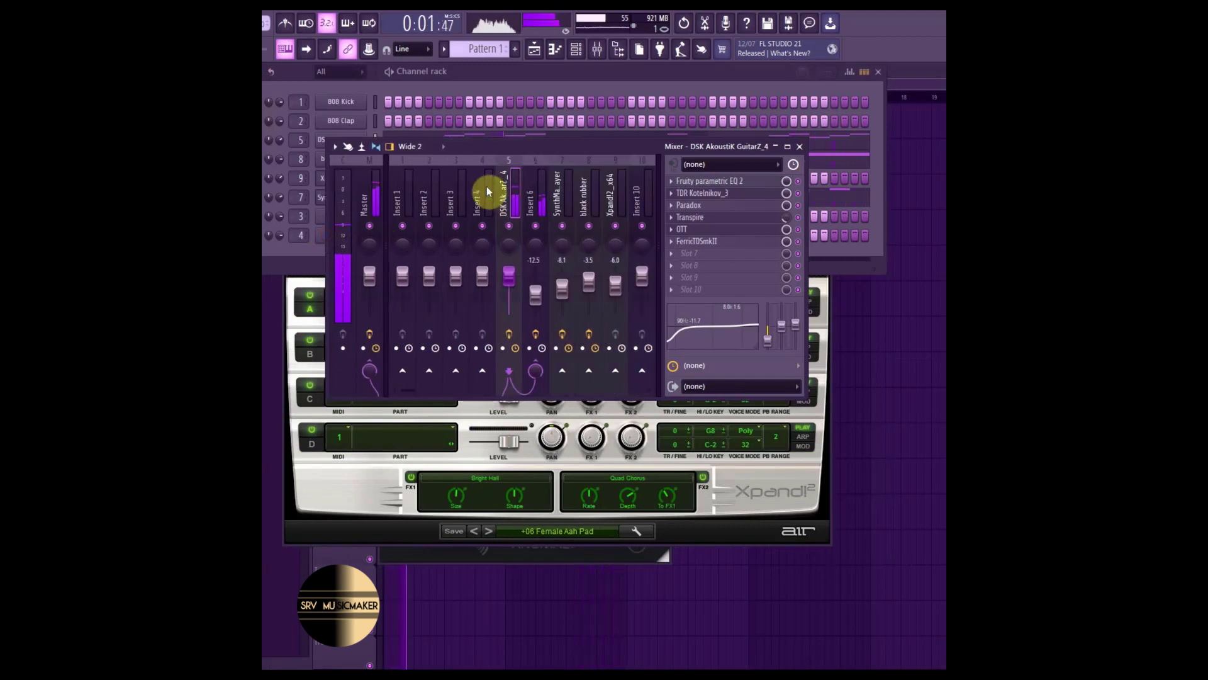
# Compare the soloed guitar with and without the effects on its own track and on insert 6.
pyautogui.click(509, 336)
pyautogui.click(537, 338)
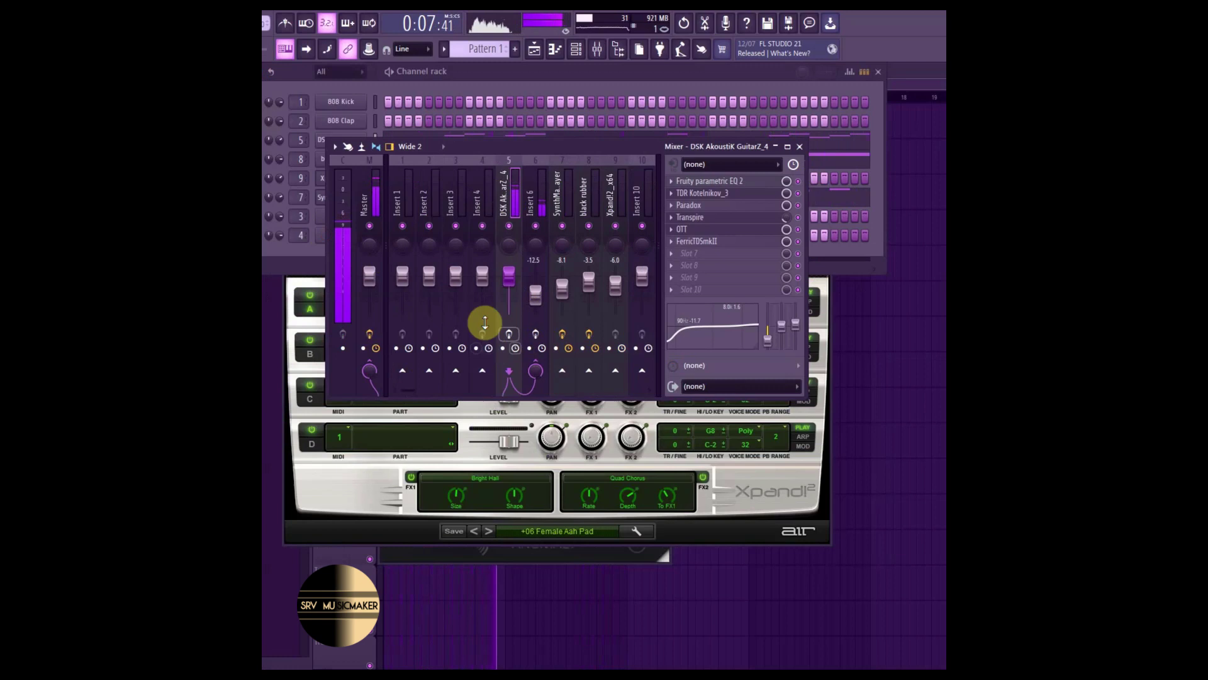
pyautogui.click(509, 336)
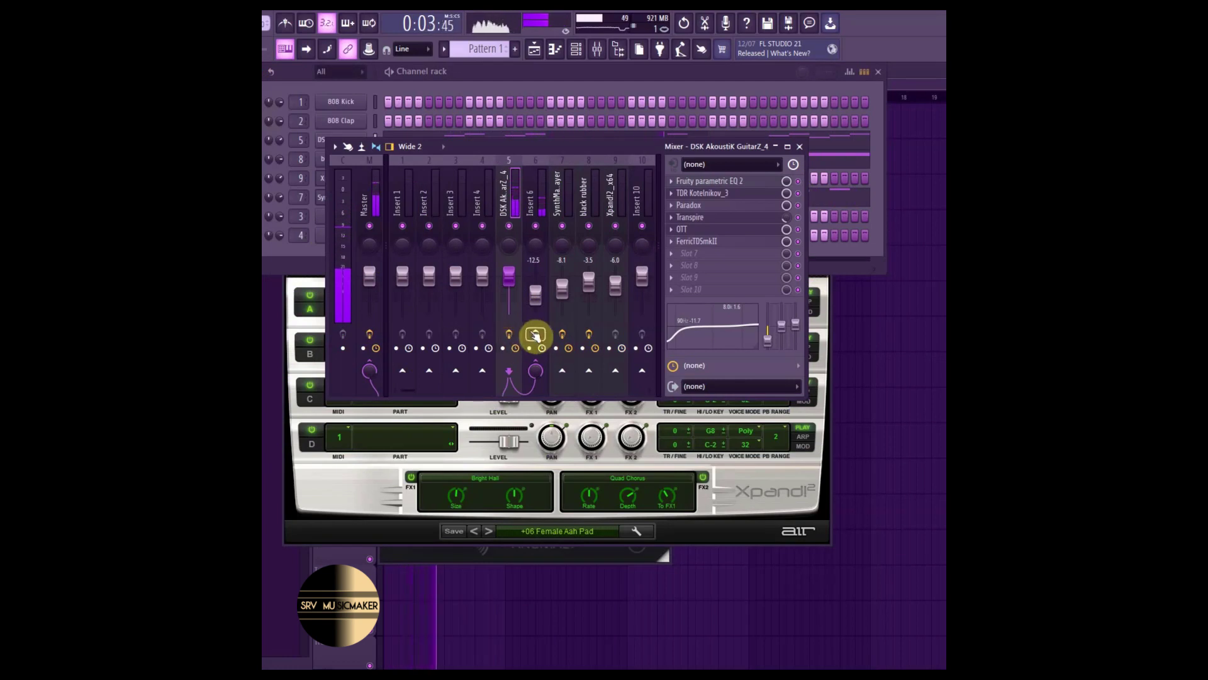
# Open TAL Reverb II on insert 6 and set wet to -5.7 dB, room size to 0.78 and pre-delay to 87 ms.
pyautogui.click(539, 202)
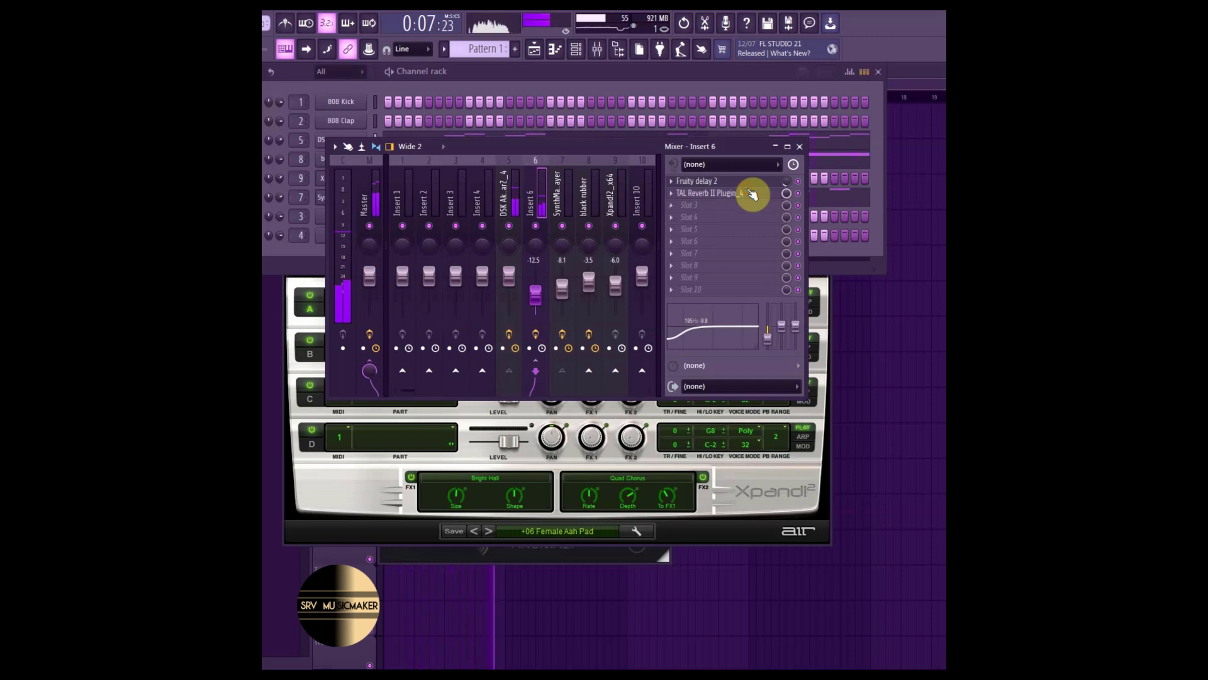
pyautogui.click(751, 194)
pyautogui.moveTo(673, 312); pyautogui.dragTo(660, 338)
pyautogui.moveTo(570, 303); pyautogui.dragTo(575, 286)
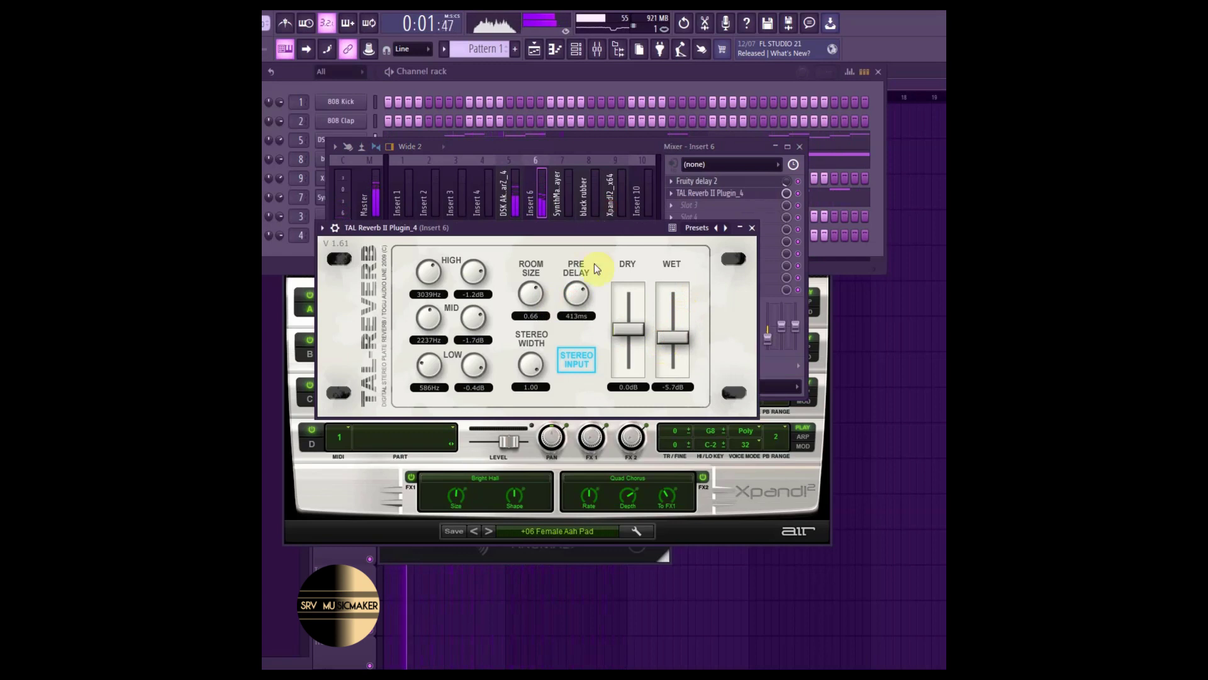
pyautogui.moveTo(577, 294); pyautogui.dragTo(558, 277)
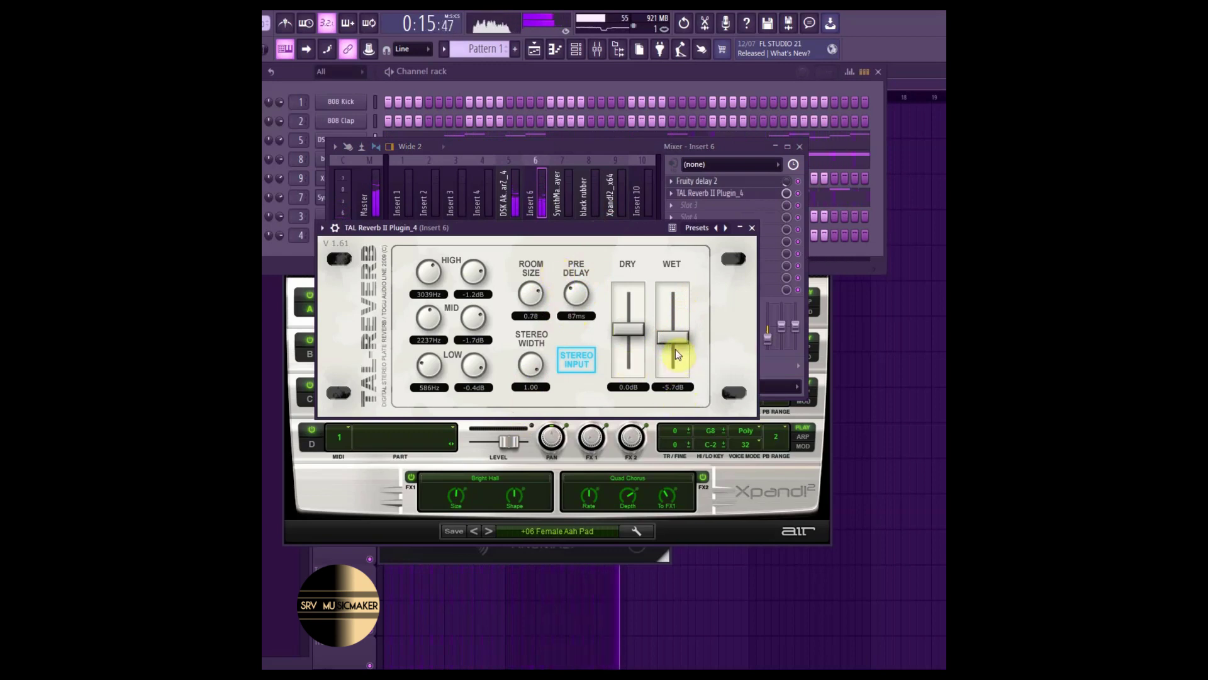
# Set the reverb's high, mid and low frequencies to 7978 Hz, 2648 Hz and 937 Hz and close the plugin.
pyautogui.moveTo(424, 283); pyautogui.dragTo(466, 241)
pyautogui.moveTo(432, 315)
pyautogui.mouseDown()
pyautogui.moveTo(430, 272)
pyautogui.moveTo(432, 315)
pyautogui.mouseUp()
pyautogui.moveTo(448, 386); pyautogui.dragTo(440, 350)
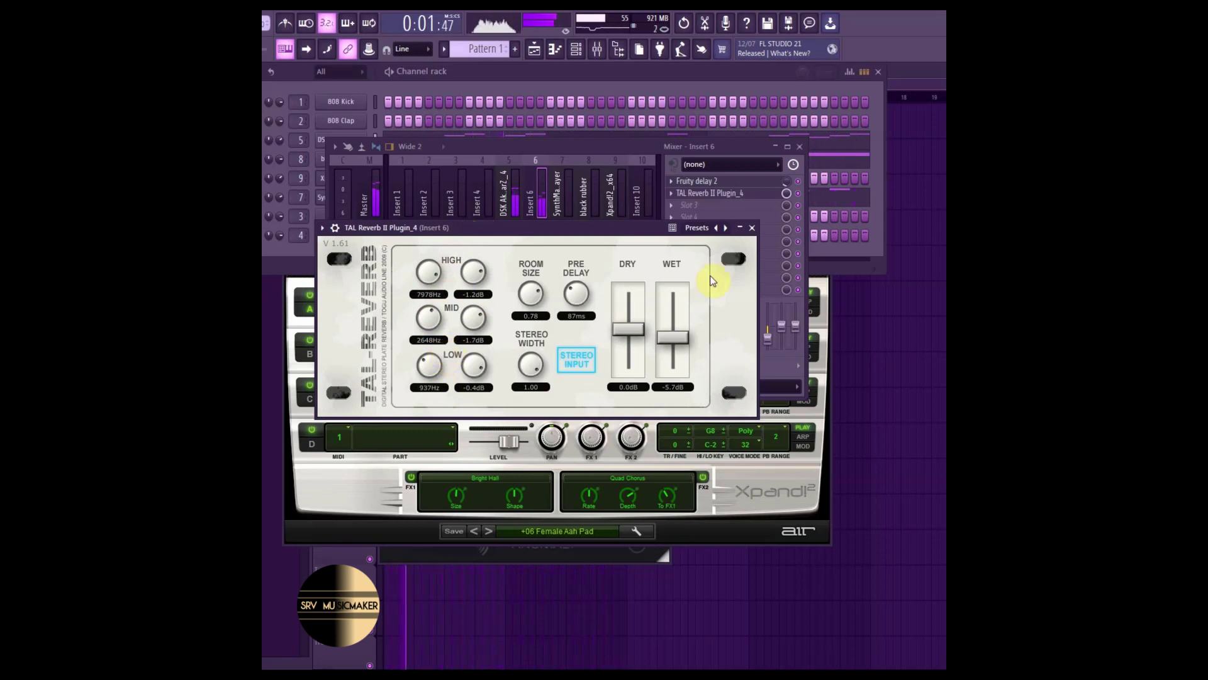
pyautogui.click(752, 228)
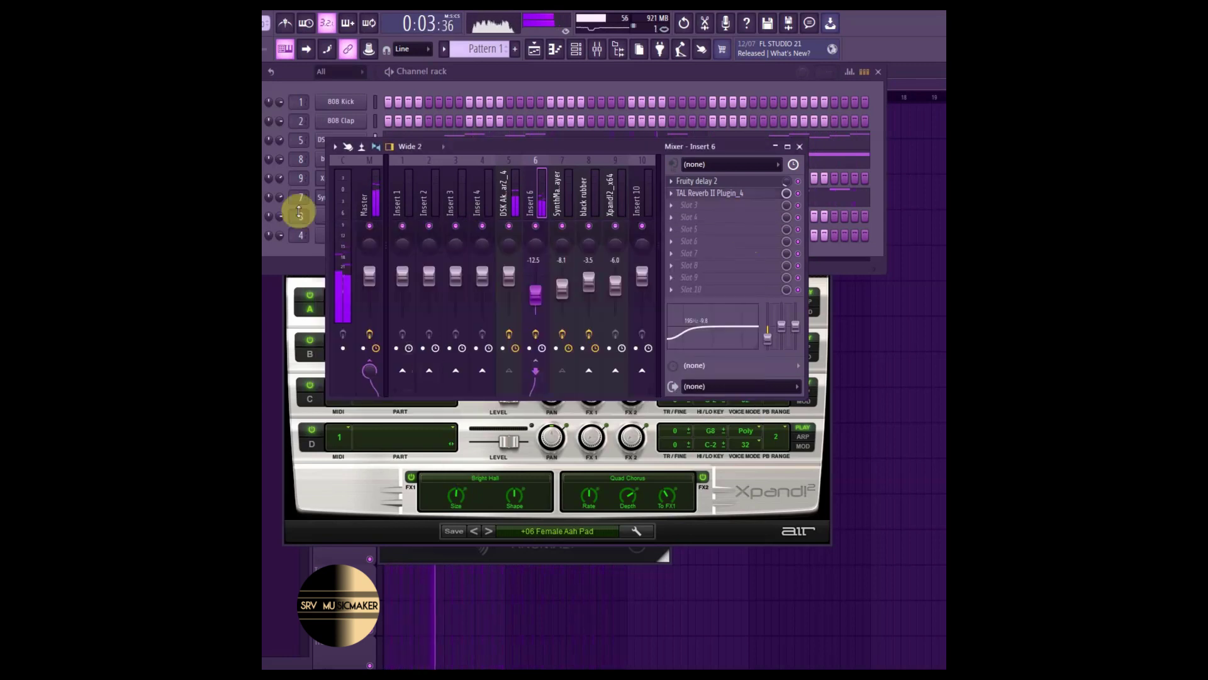
# Take the guitar channel out of solo and check the DSK AkoustiK GuitarZ_4 instrument settings.
pyautogui.click(265, 142)
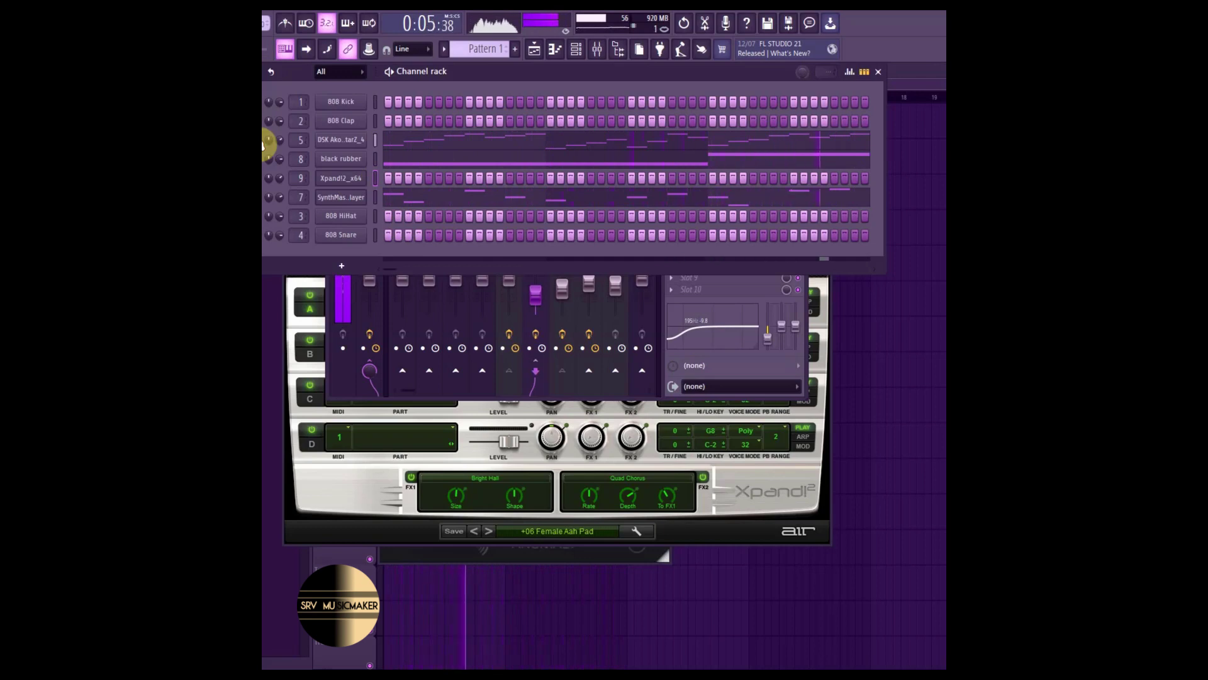
pyautogui.click(363, 148)
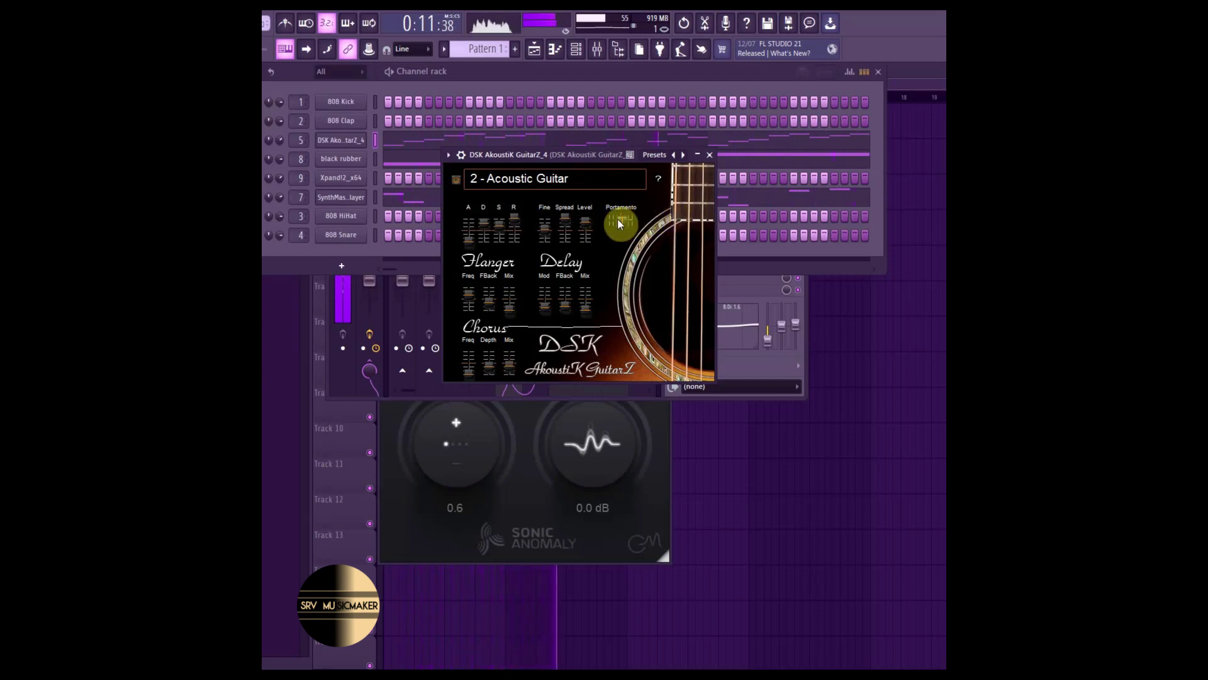
pyautogui.click(709, 154)
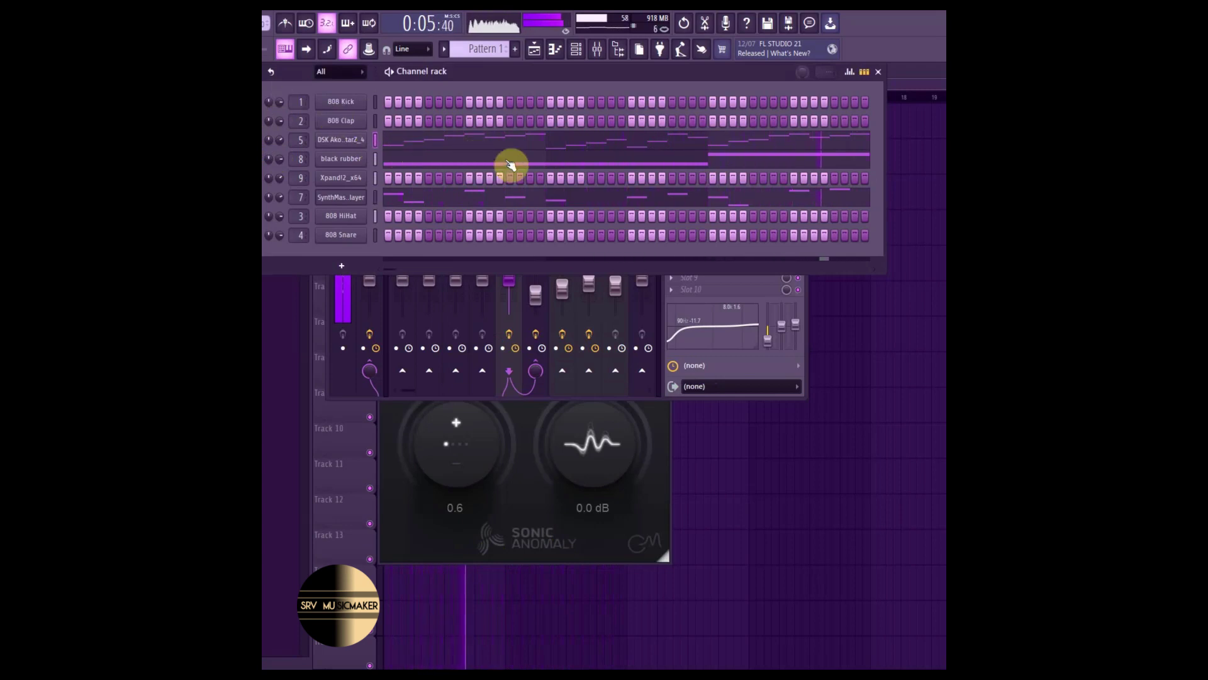
# Transpose all Xpand!2_x64 chord notes in Pattern 3 up one octave, comparing them with the original octave during playback.
pyautogui.scroll(-2, 481, 48)
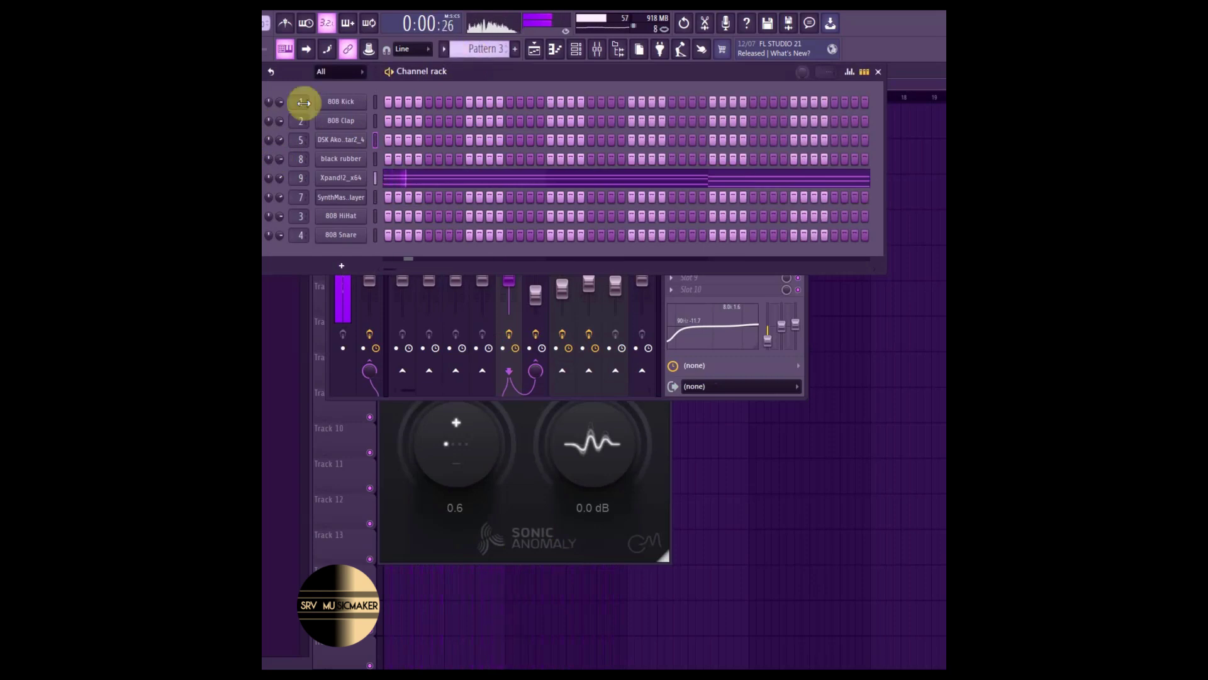
pyautogui.click(448, 182)
pyautogui.hotkey('ctrl', 'a')
pyautogui.hotkey('ctrl', 'Up')
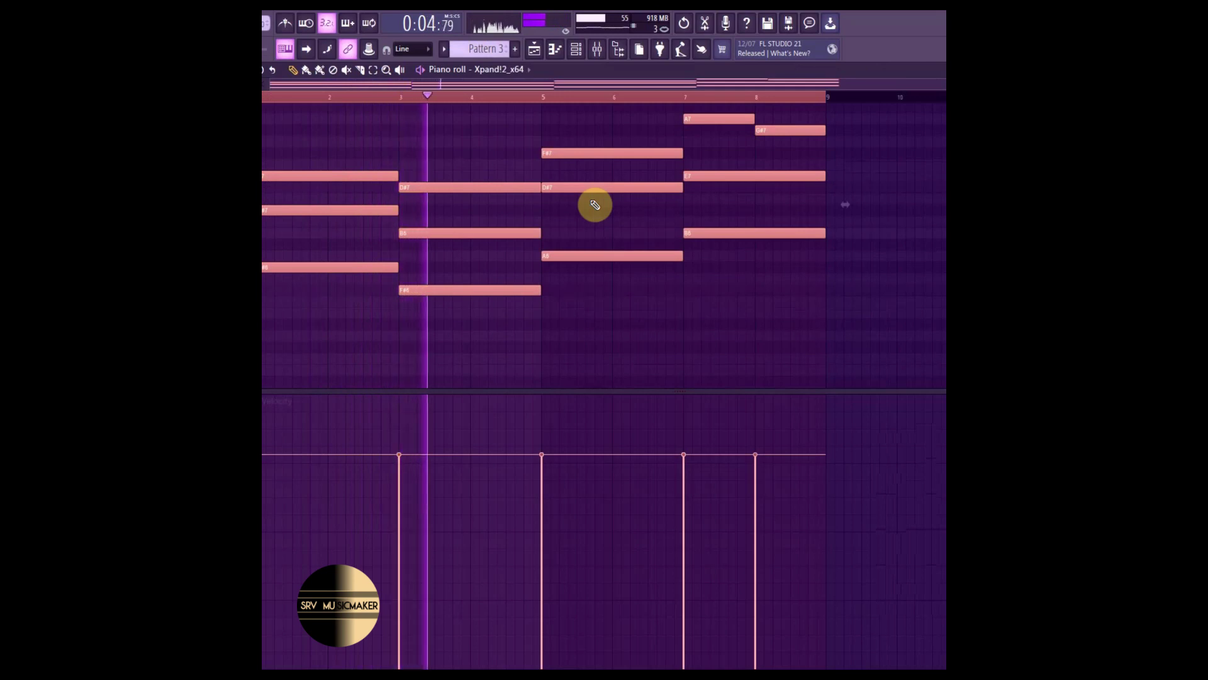
pyautogui.hotkey('ctrl', 'Down')
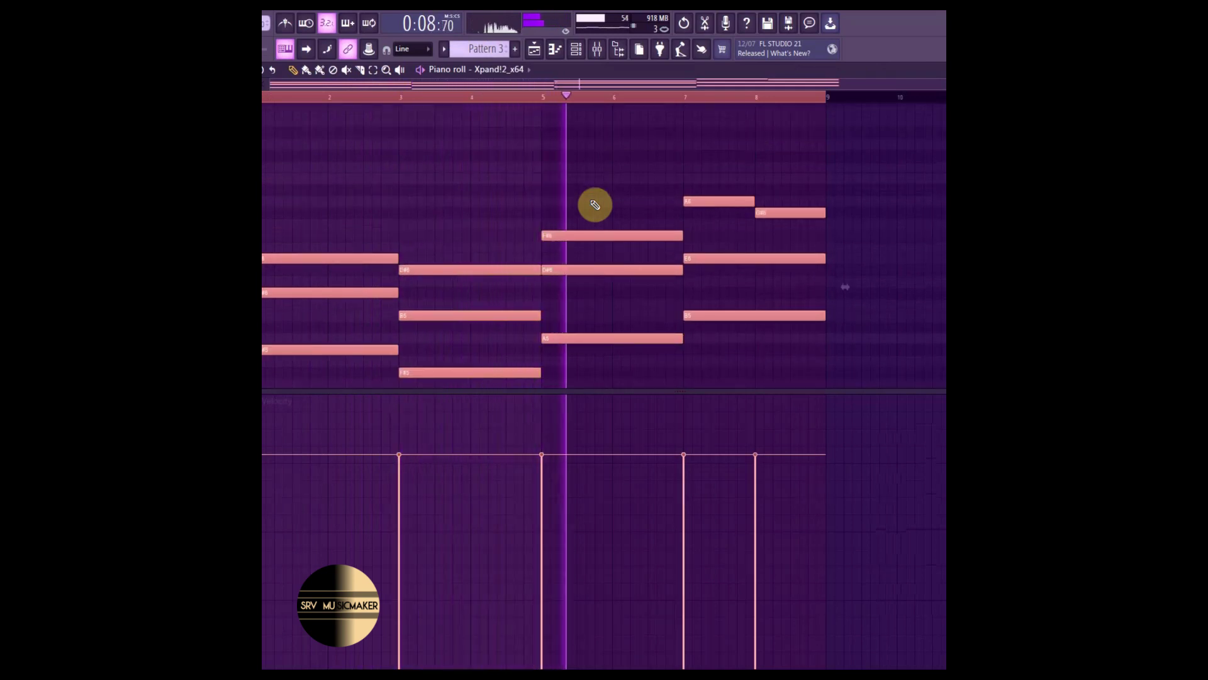
pyautogui.hotkey('ctrl', 'Up')
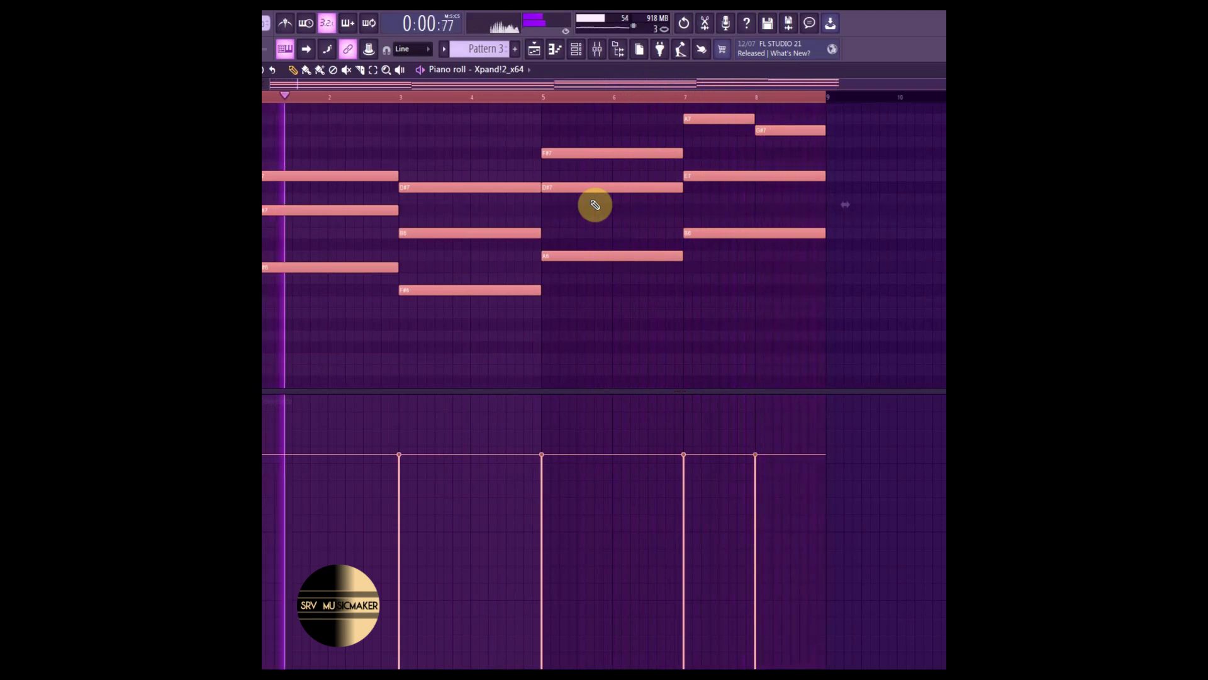
pyautogui.press('space')
pyautogui.press('space')
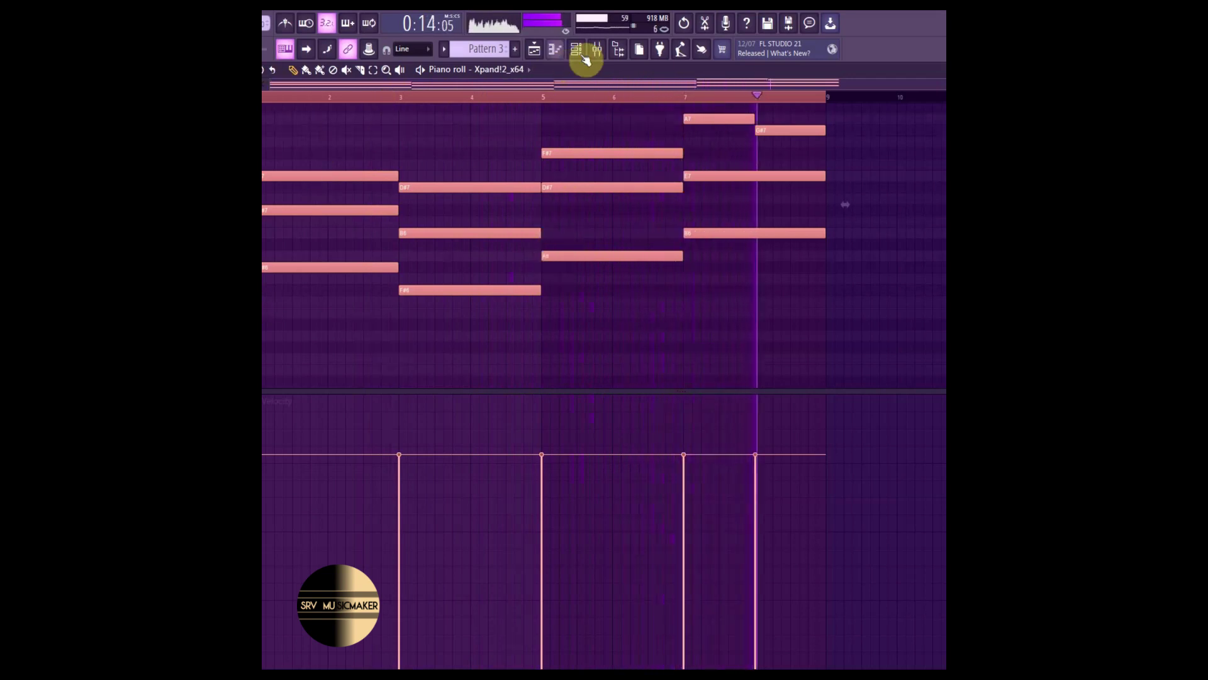
# Return to Pattern 1 in the channel rack and stop playback.
pyautogui.click(576, 50)
pyautogui.scroll(-2, 464, 48)
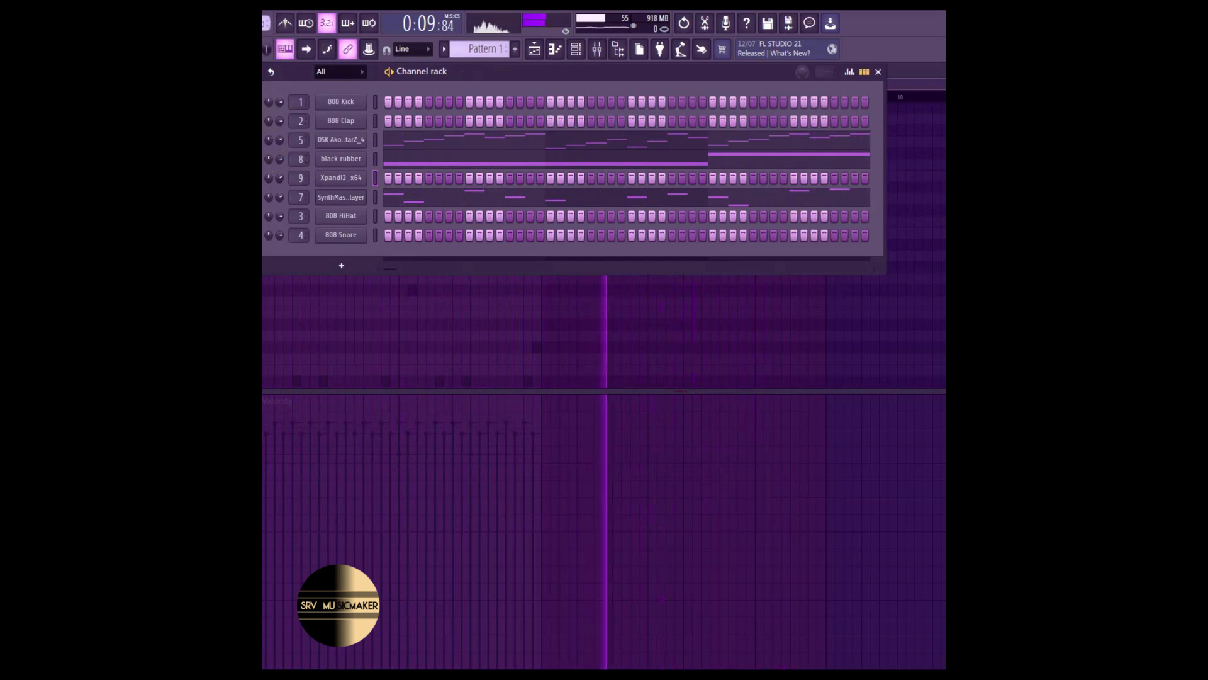
pyautogui.press('space')
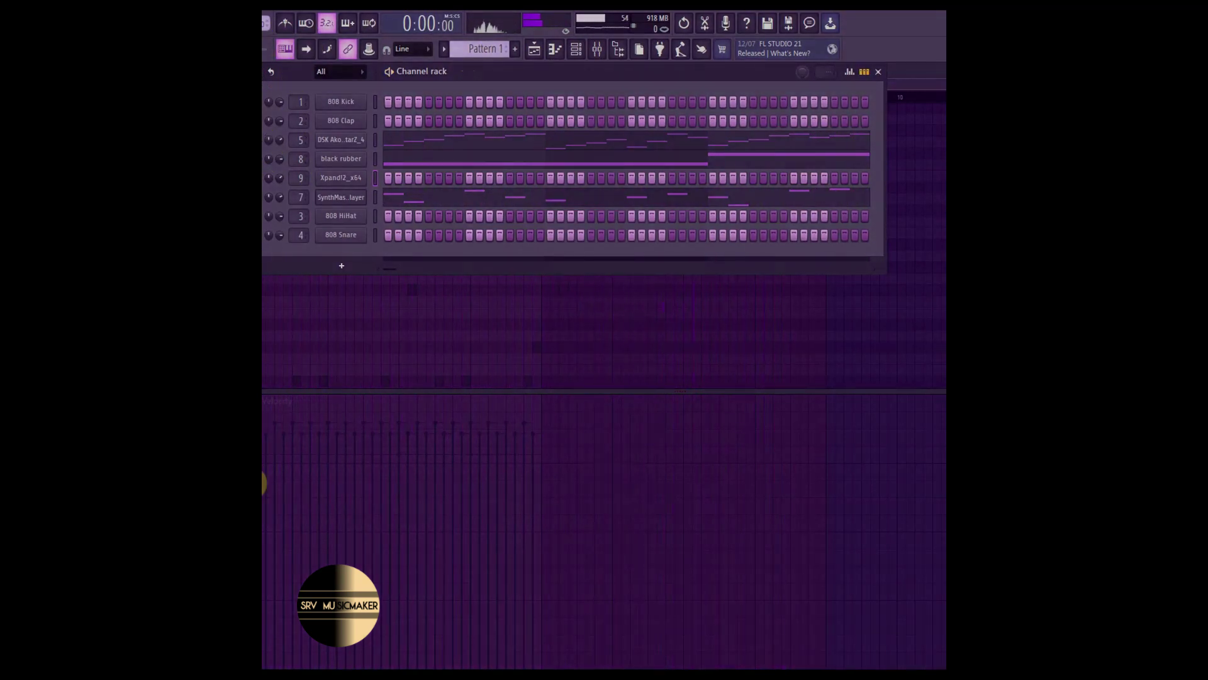